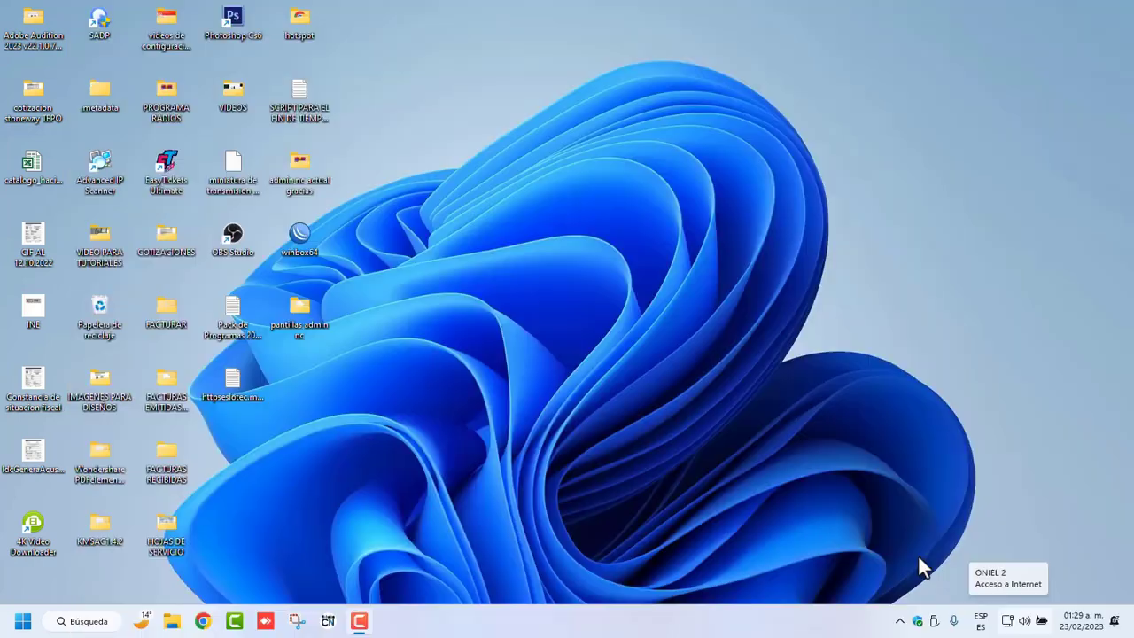
# Launch WinBox and connect to the MINI HAP router listed among the neighbours.
pyautogui.rightClick(299, 232)
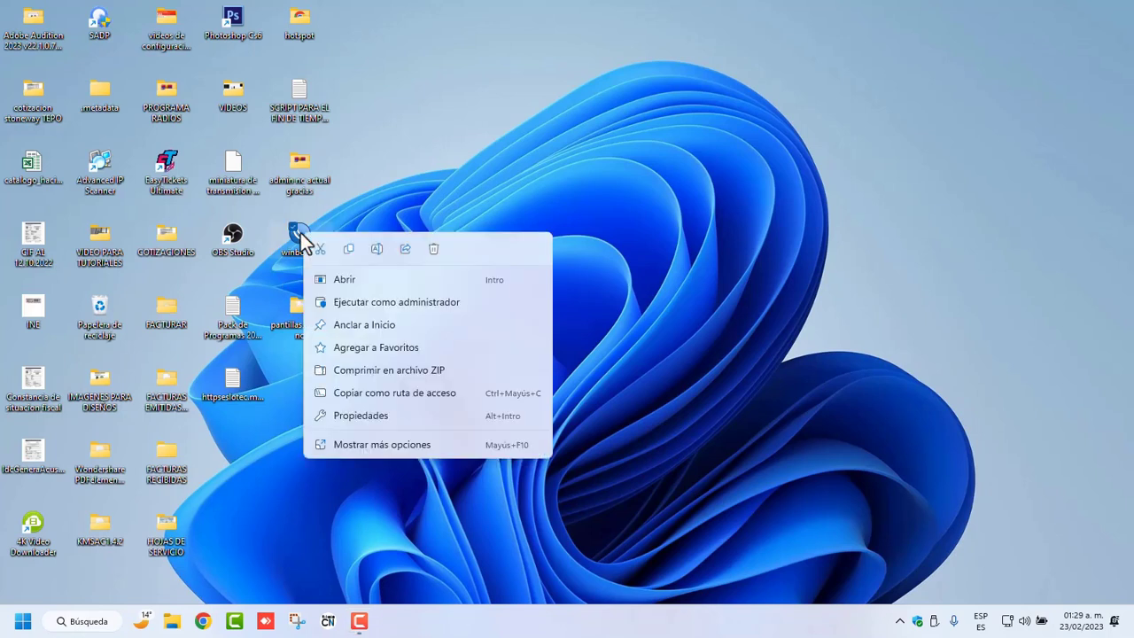
pyautogui.click(344, 279)
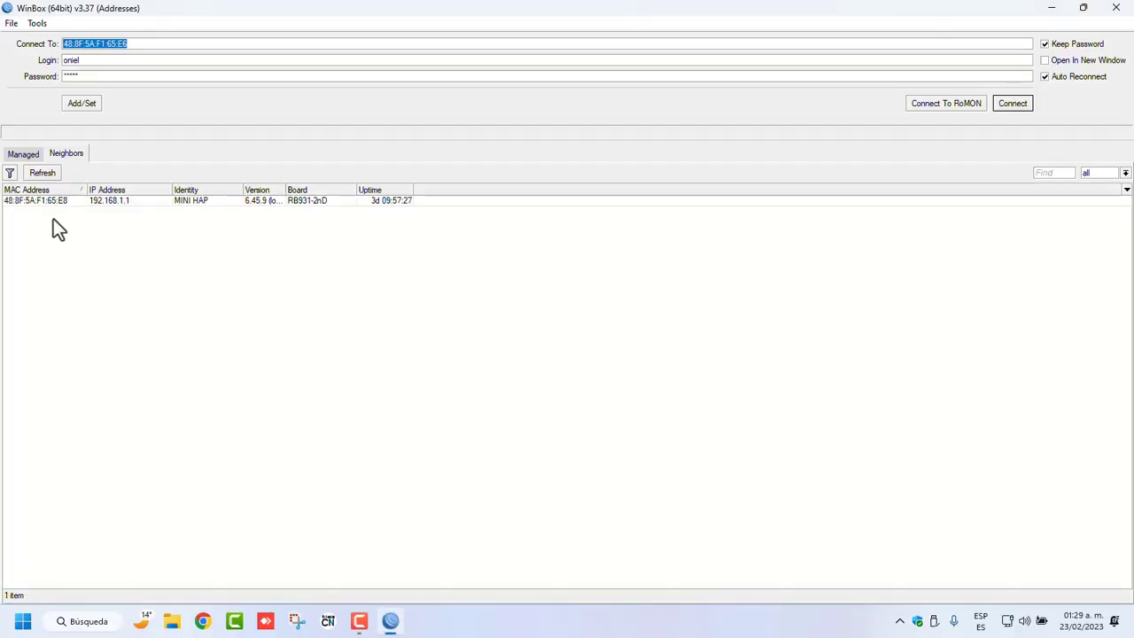
pyautogui.click(52, 203)
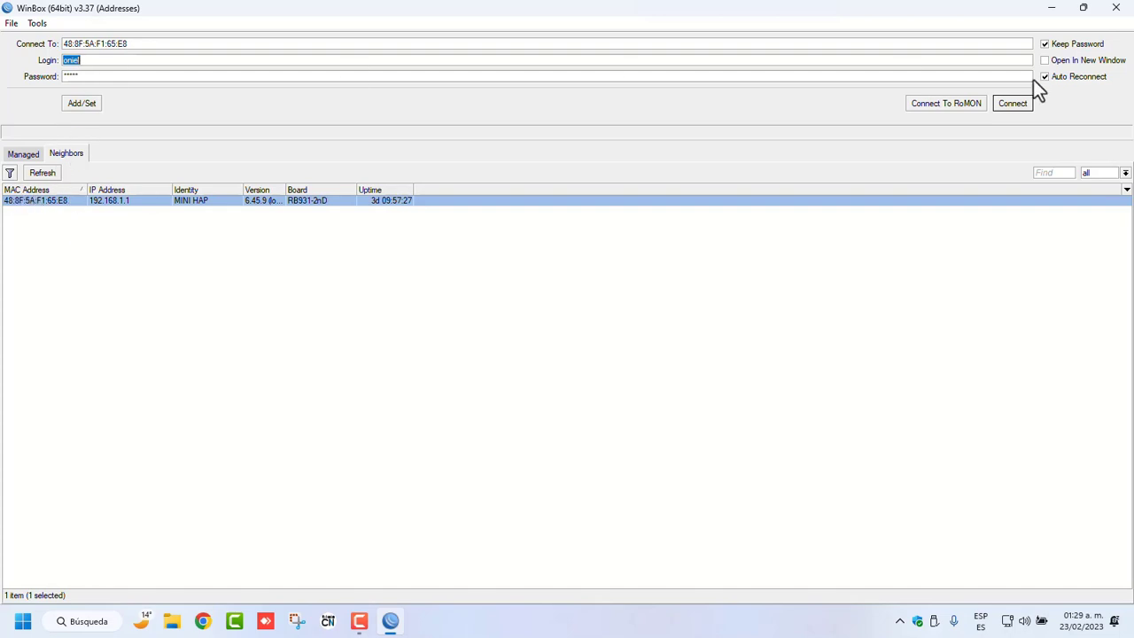
pyautogui.click(1014, 104)
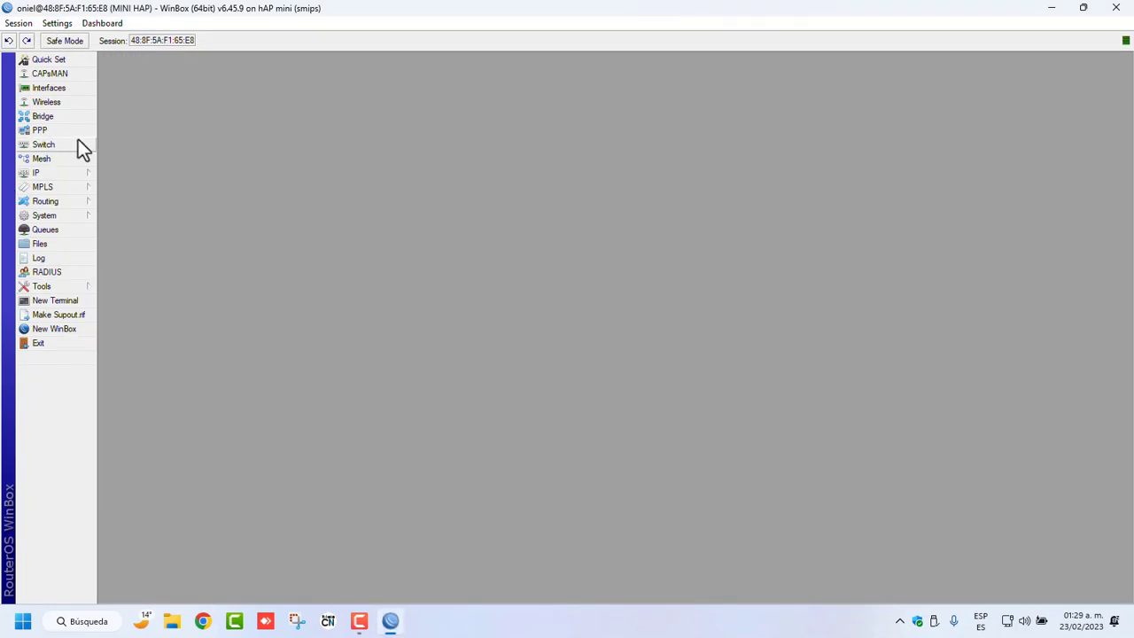
pyautogui.click(45, 173)
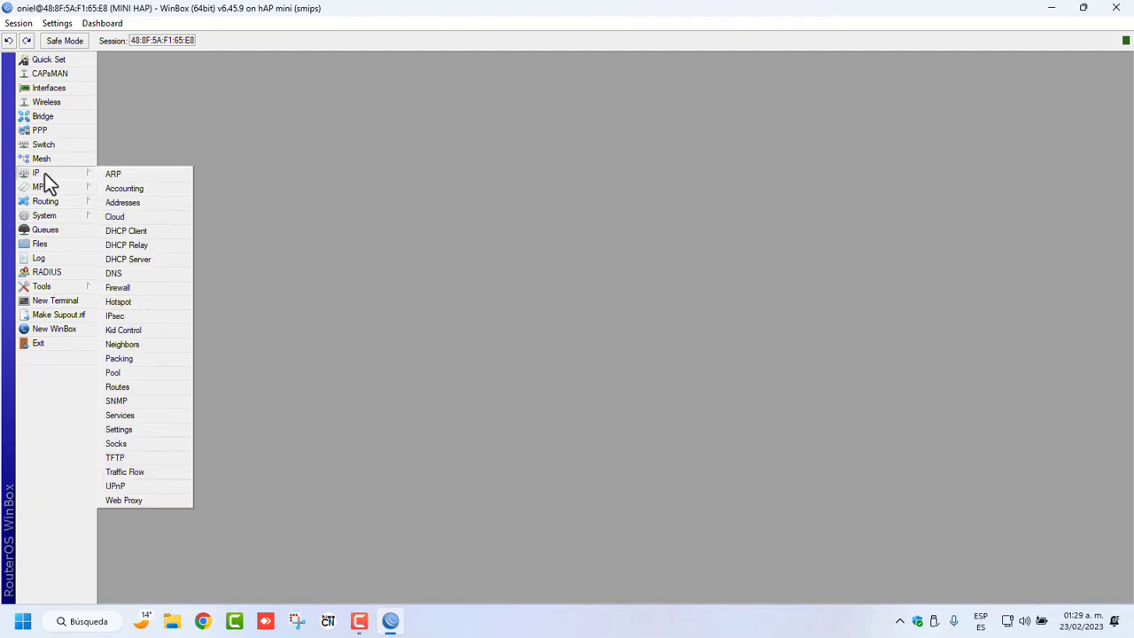
pyautogui.click(117, 303)
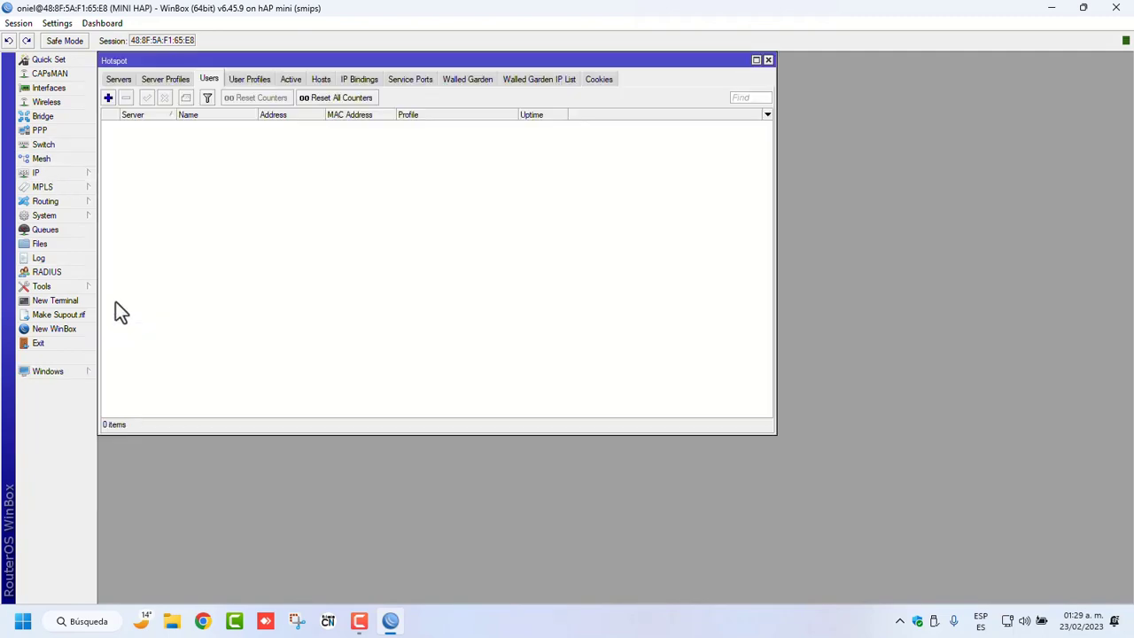
pyautogui.click(160, 79)
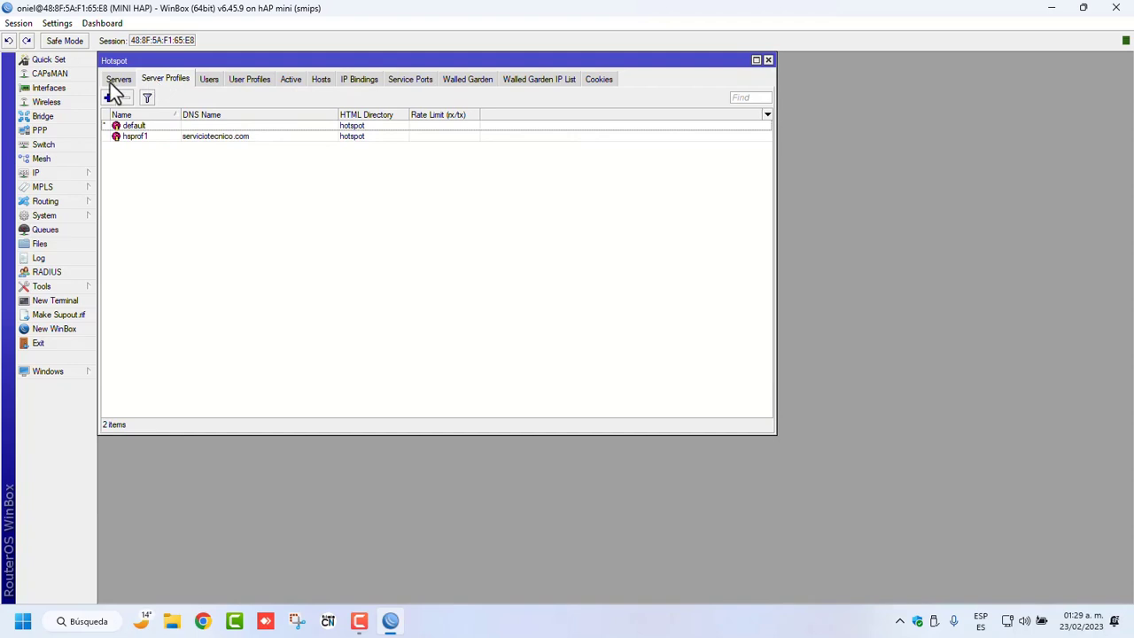
pyautogui.click(115, 80)
pyautogui.click(167, 80)
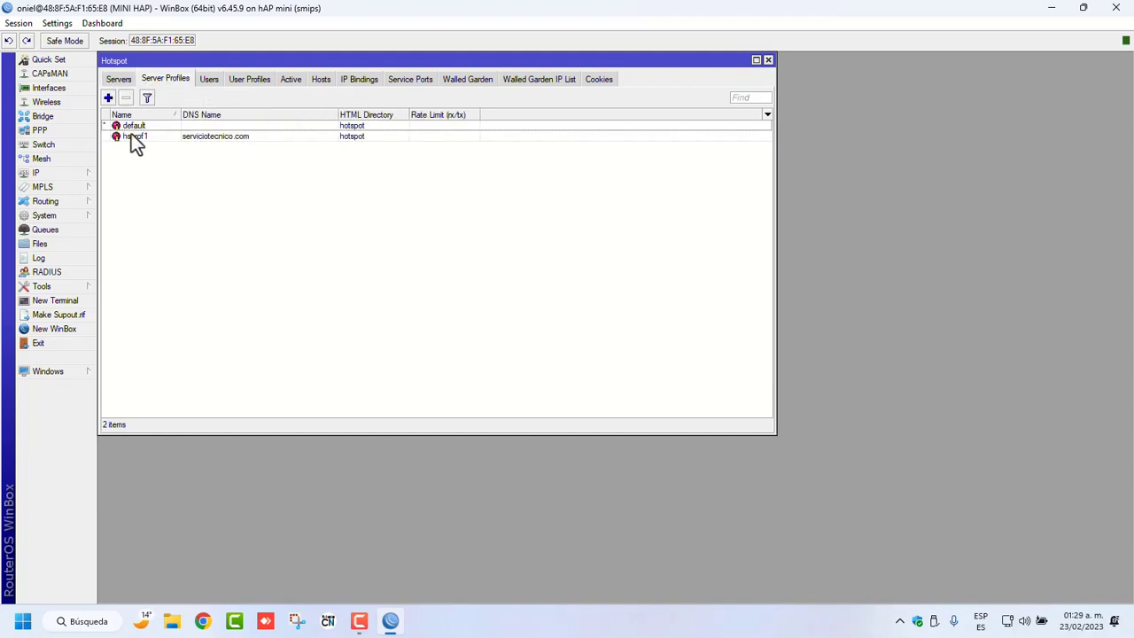
pyautogui.click(211, 140)
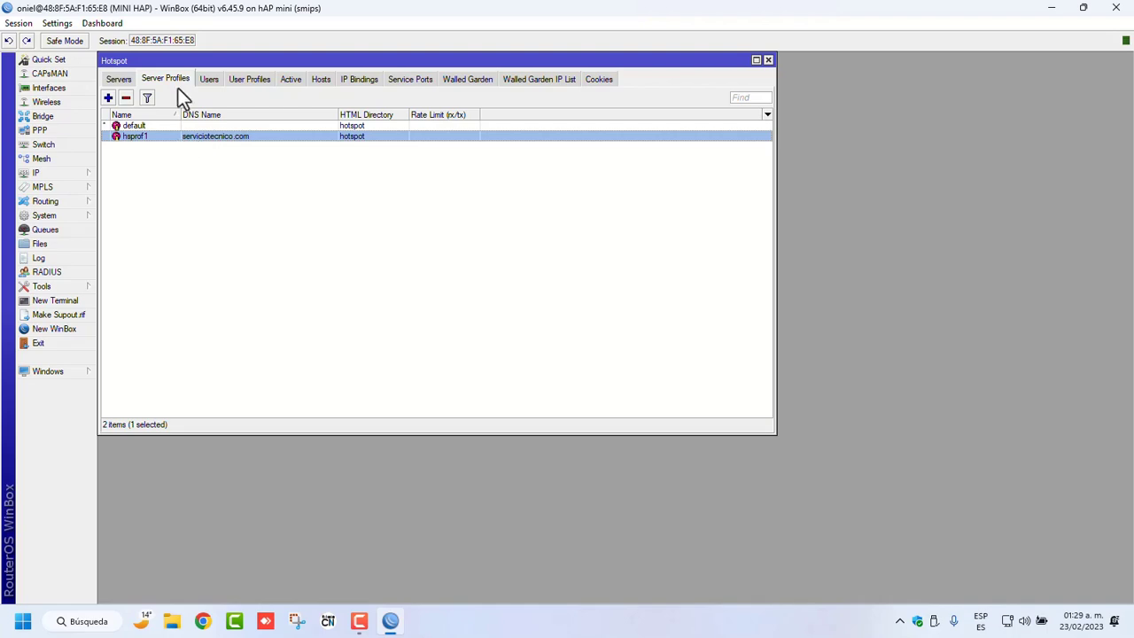
pyautogui.click(209, 80)
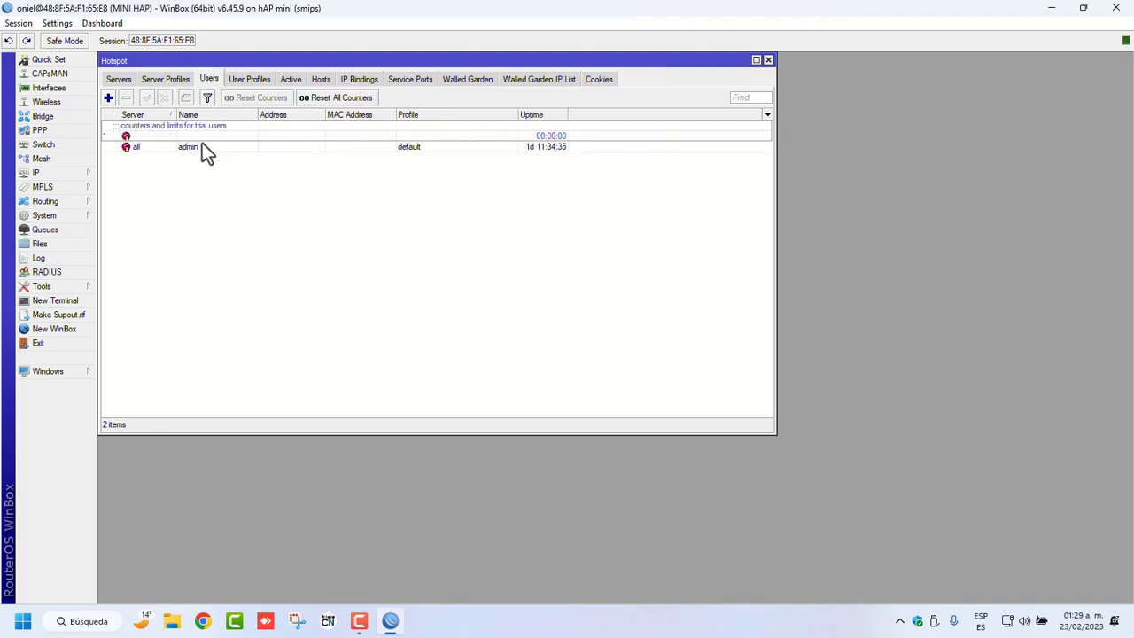
pyautogui.click(244, 78)
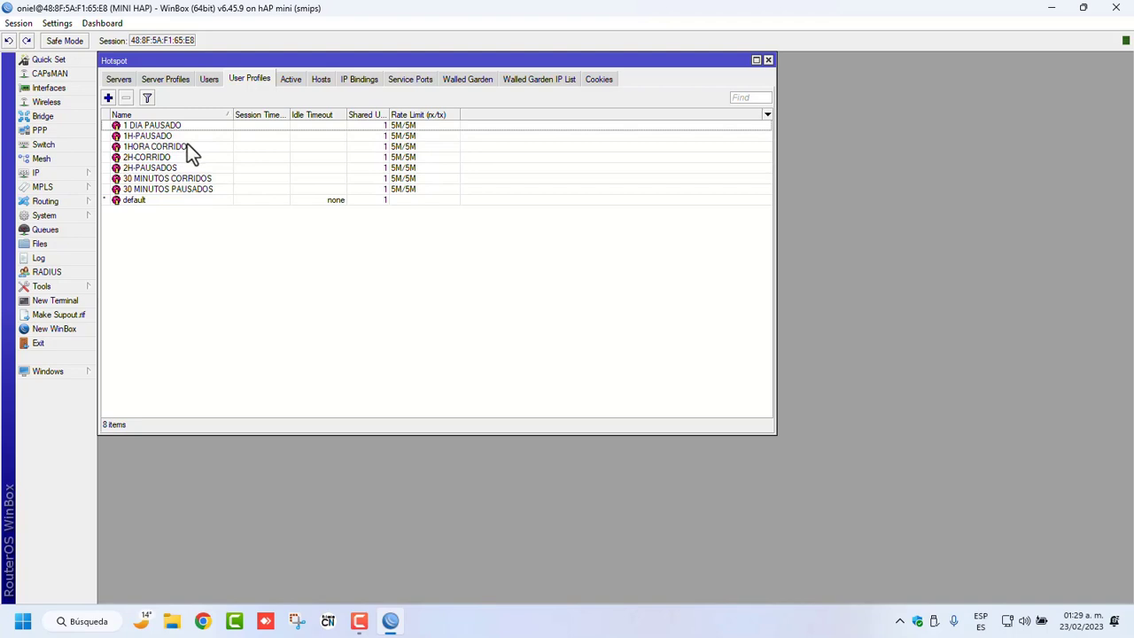
pyautogui.click(768, 60)
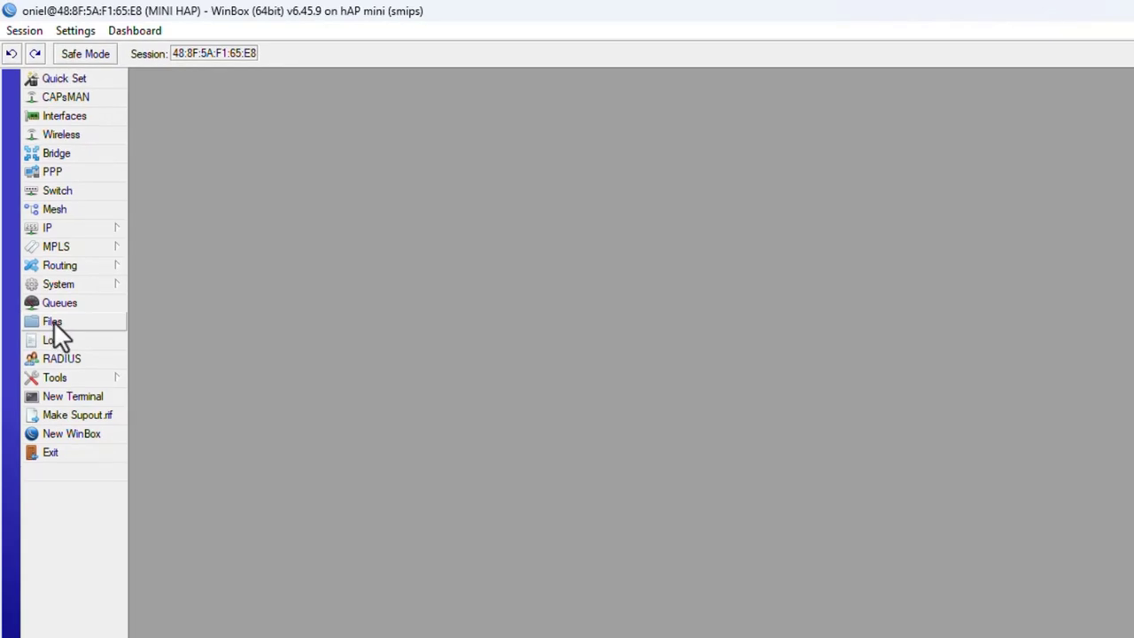
# Show the router's hotspot files in a larger File List window.
pyautogui.click(53, 320)
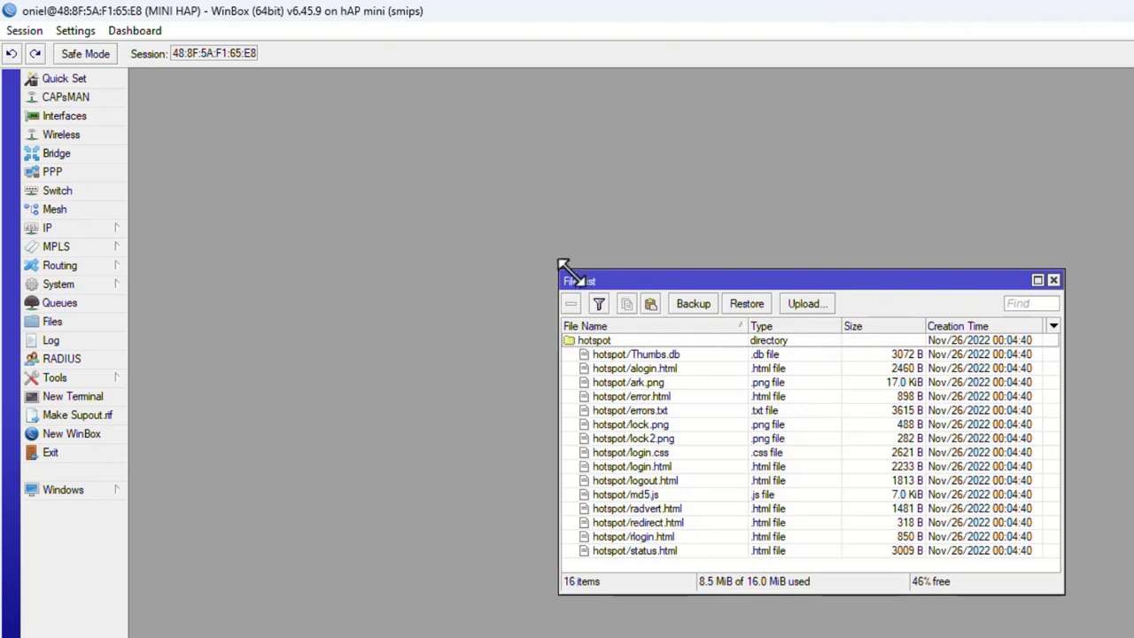
pyautogui.moveTo(557, 270); pyautogui.dragTo(371, 170)
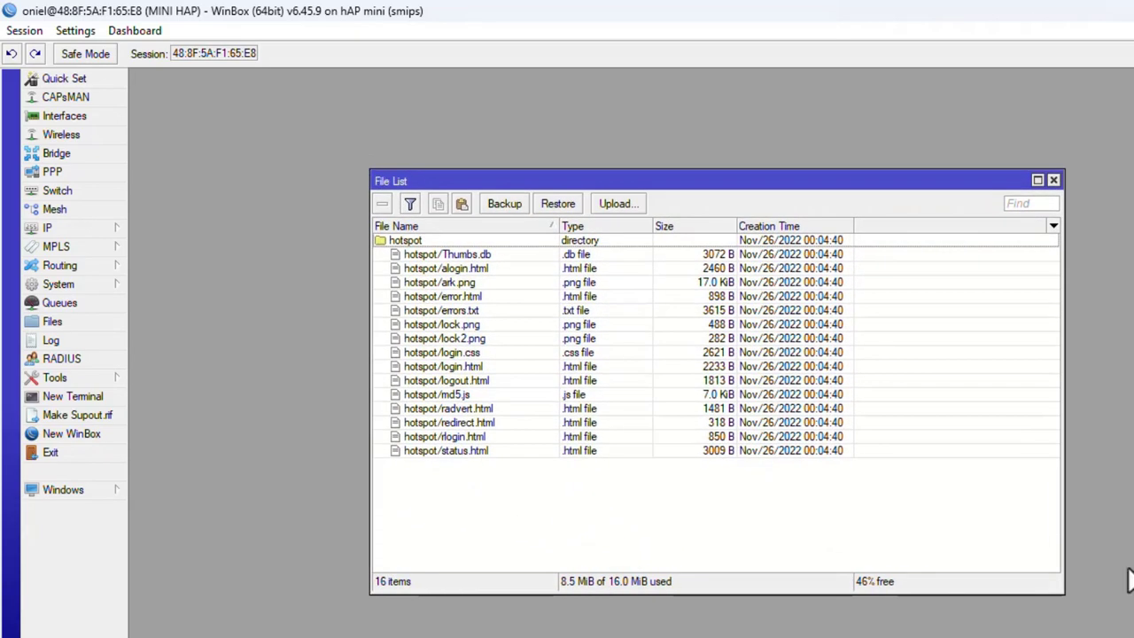
pyautogui.moveTo(1065, 591); pyautogui.dragTo(1133, 637)
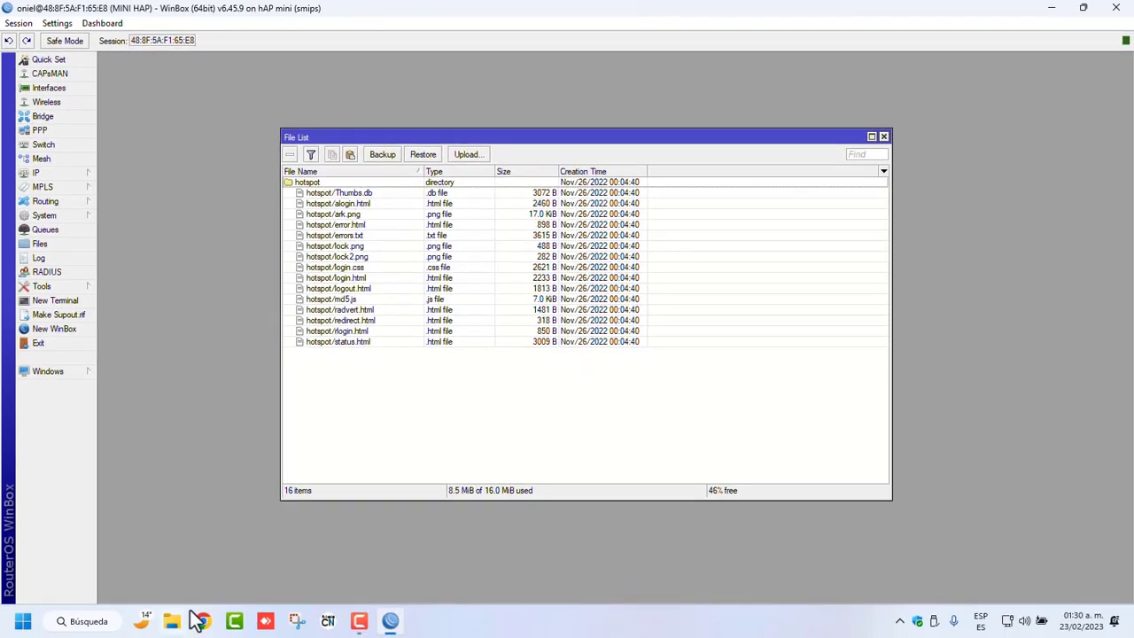
pyautogui.click(203, 623)
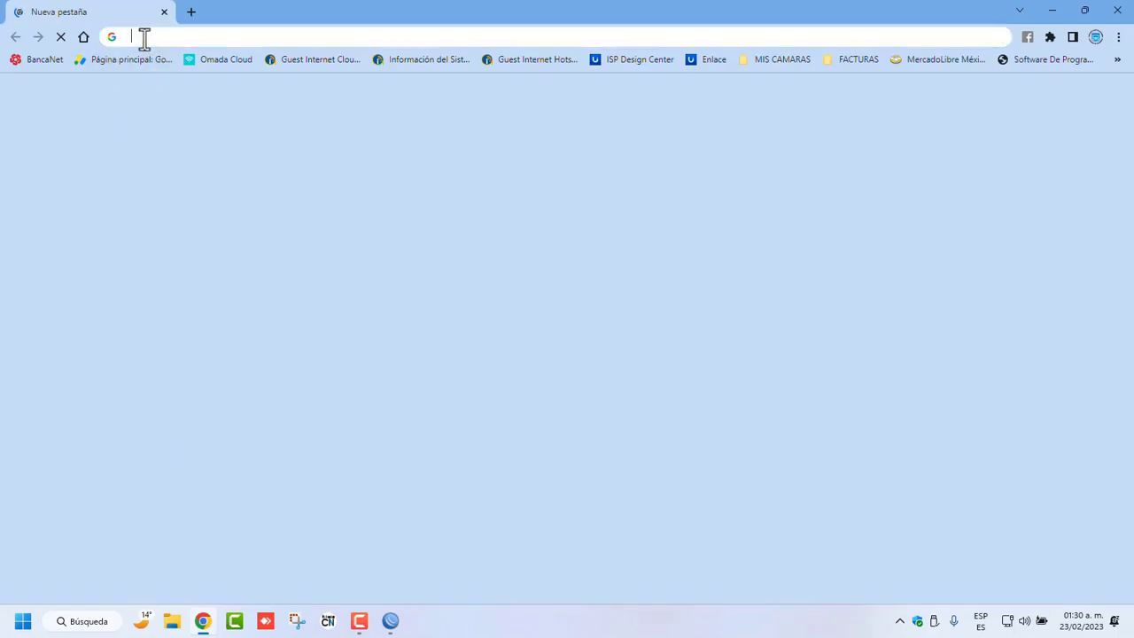
# Go to serviciotecnico.com, log out of the hotspot, and bring up its login page.
pyautogui.click(144, 39)
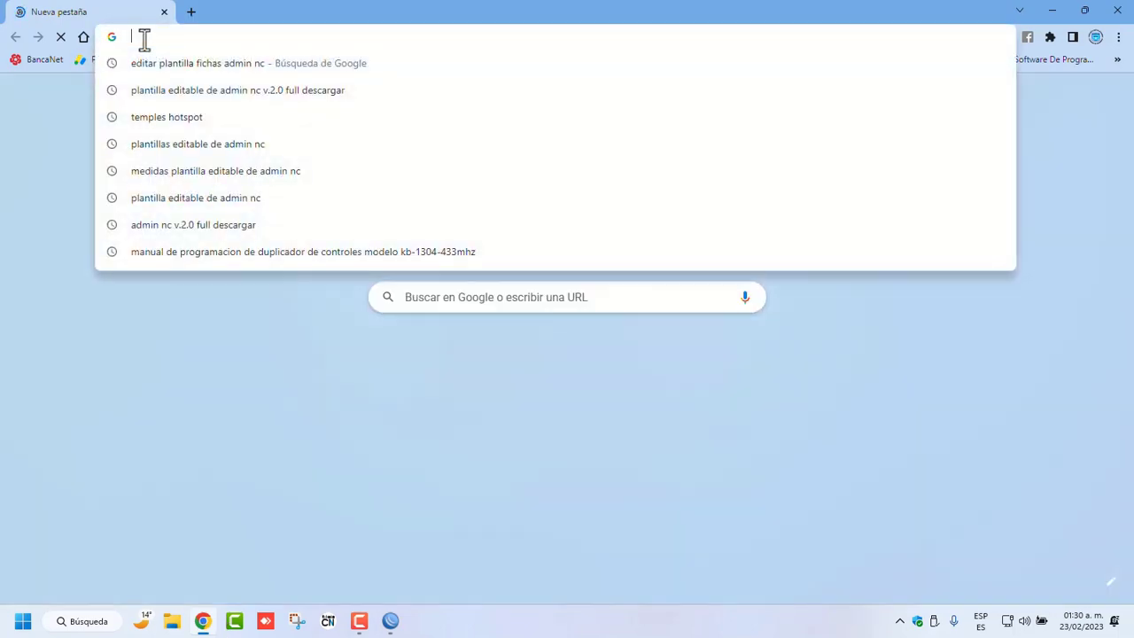
pyautogui.write('ser')
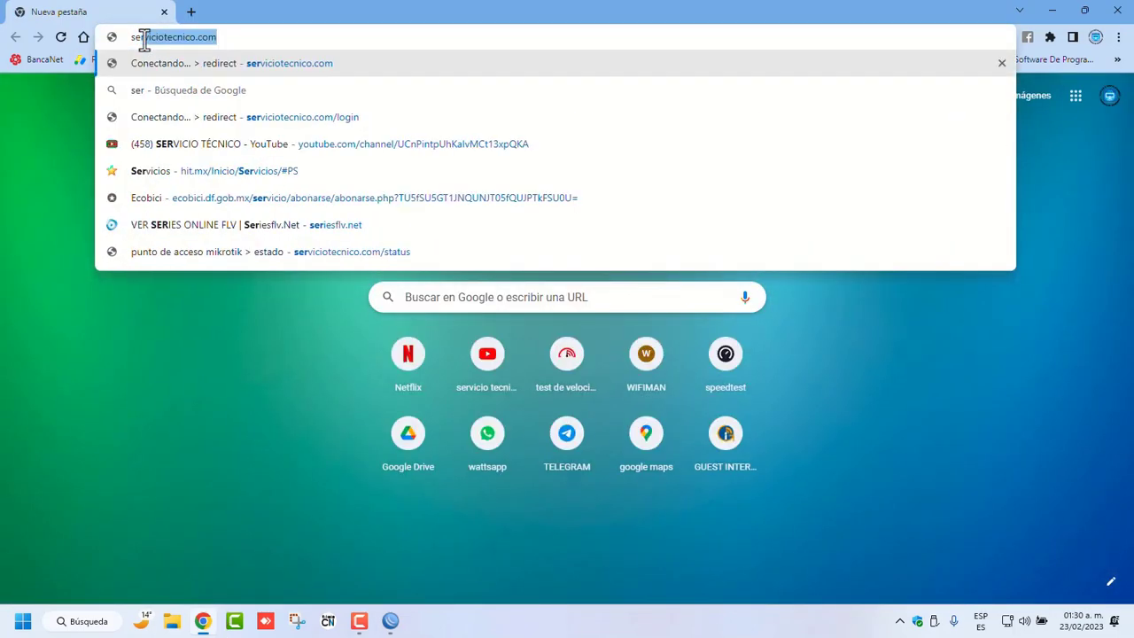
pyautogui.press('Return')
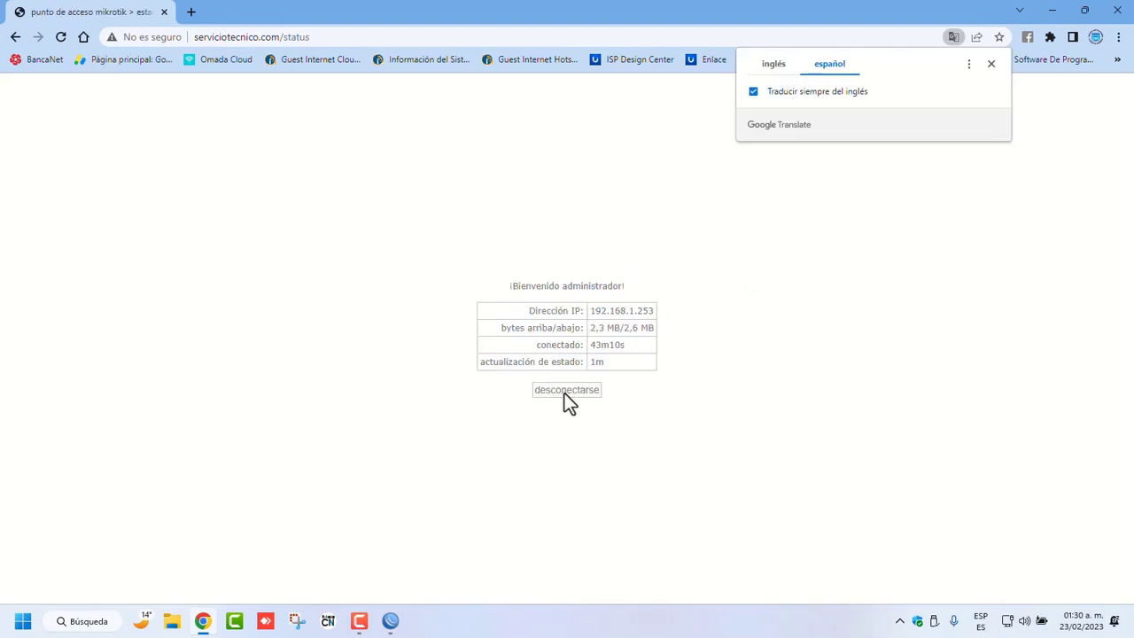
pyautogui.click(565, 394)
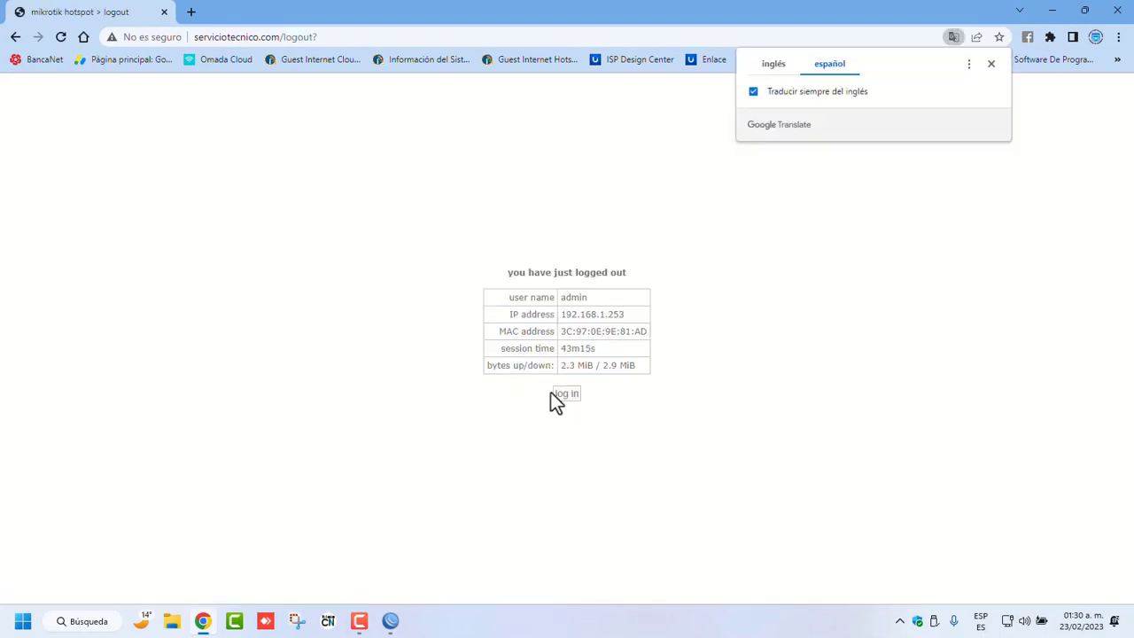
pyautogui.click(62, 37)
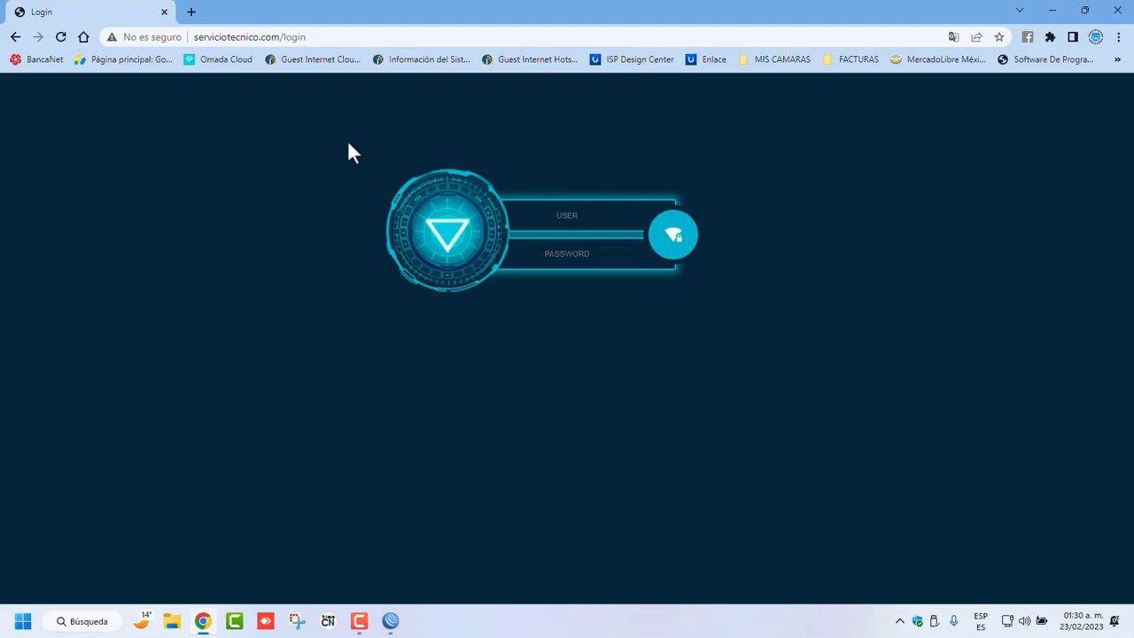
pyautogui.click(567, 220)
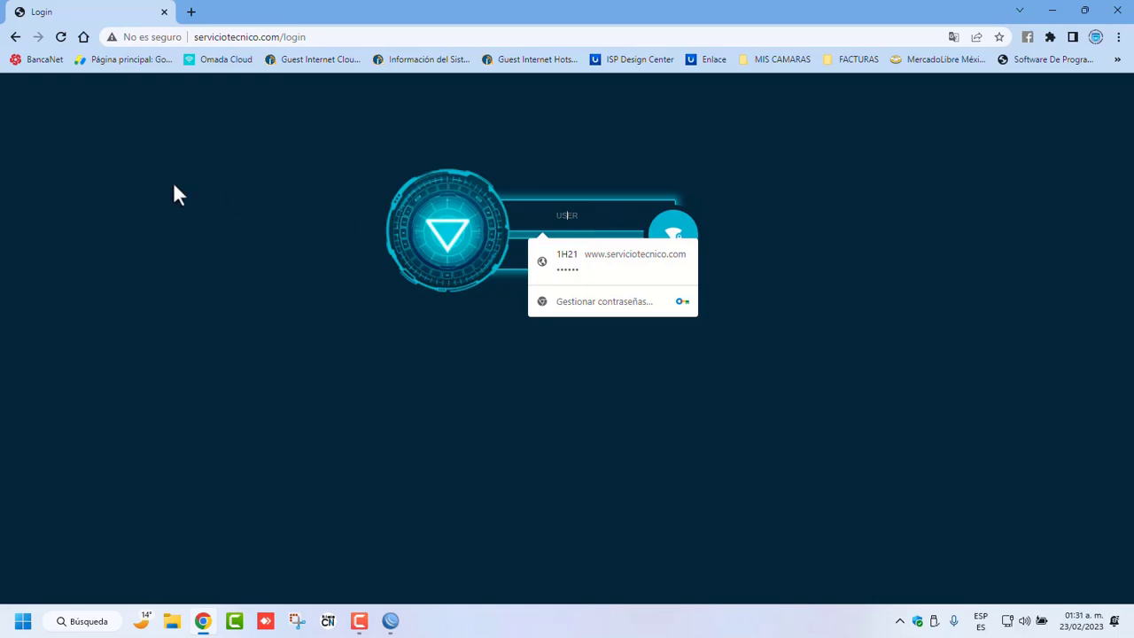
pyautogui.click(391, 621)
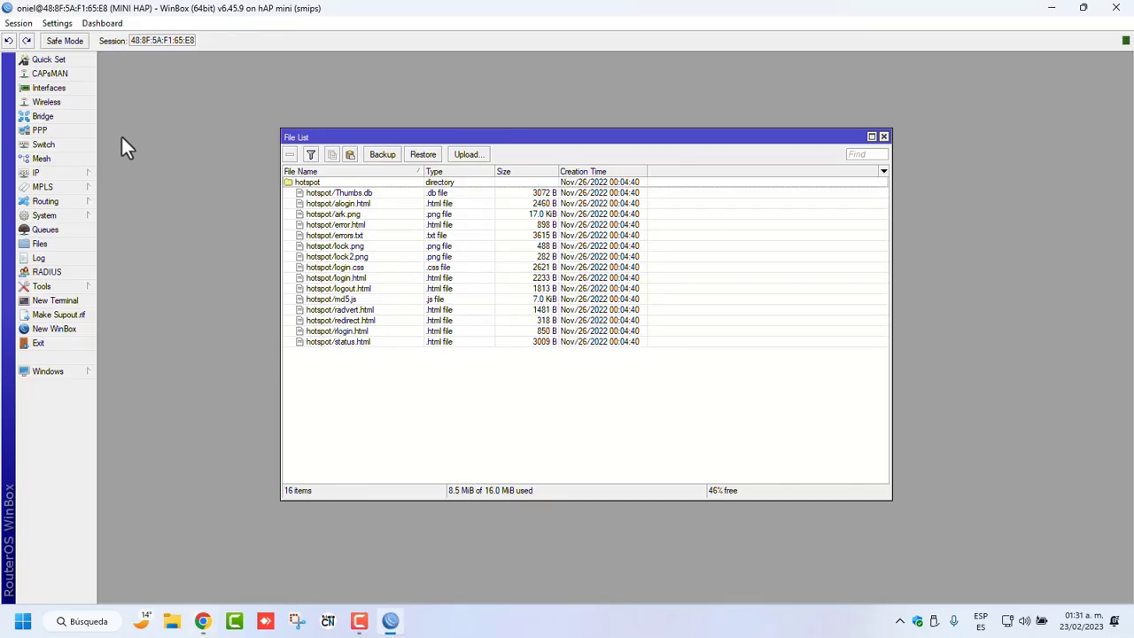
# Open IP > Hotspot and check the servers, users (admin) and active sessions.
pyautogui.click(60, 169)
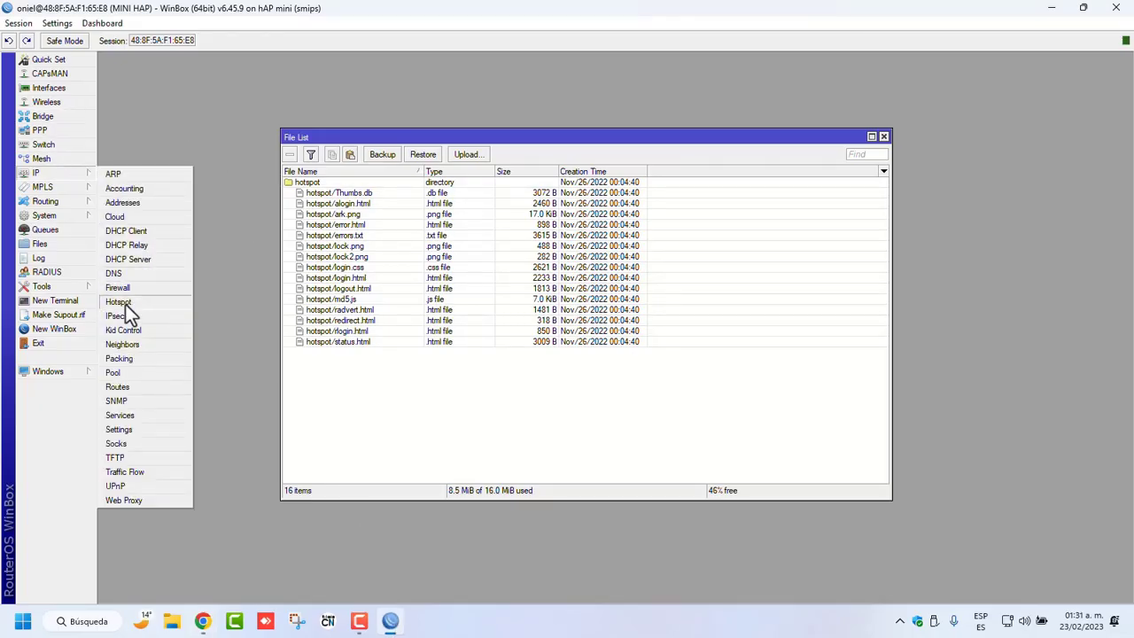
pyautogui.click(119, 302)
pyautogui.click(124, 80)
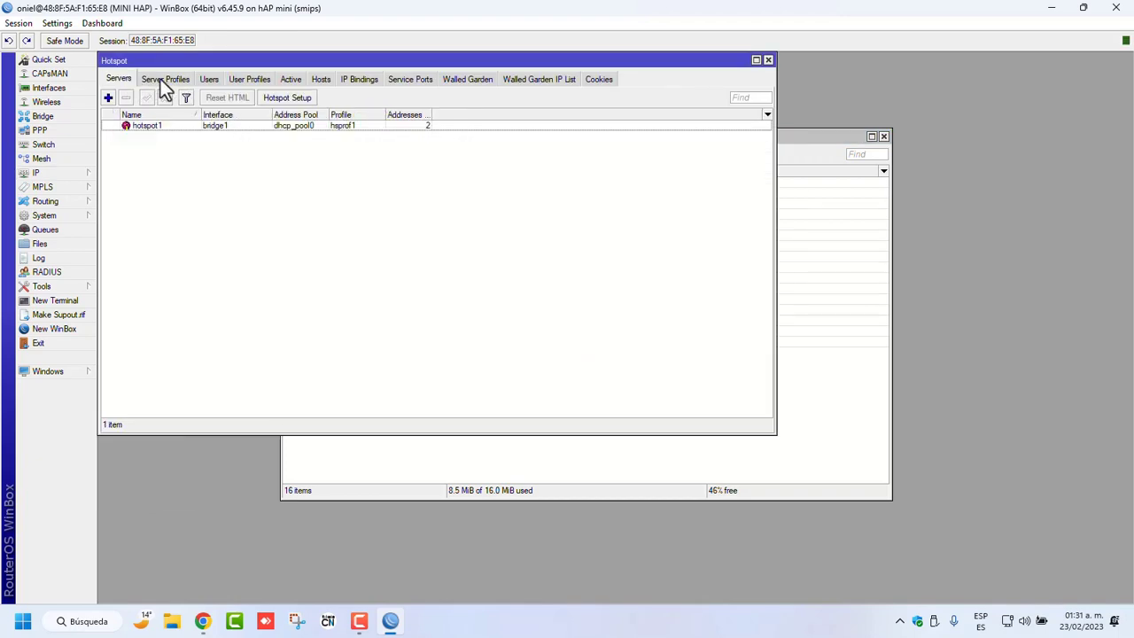
pyautogui.click(206, 81)
pyautogui.click(194, 149)
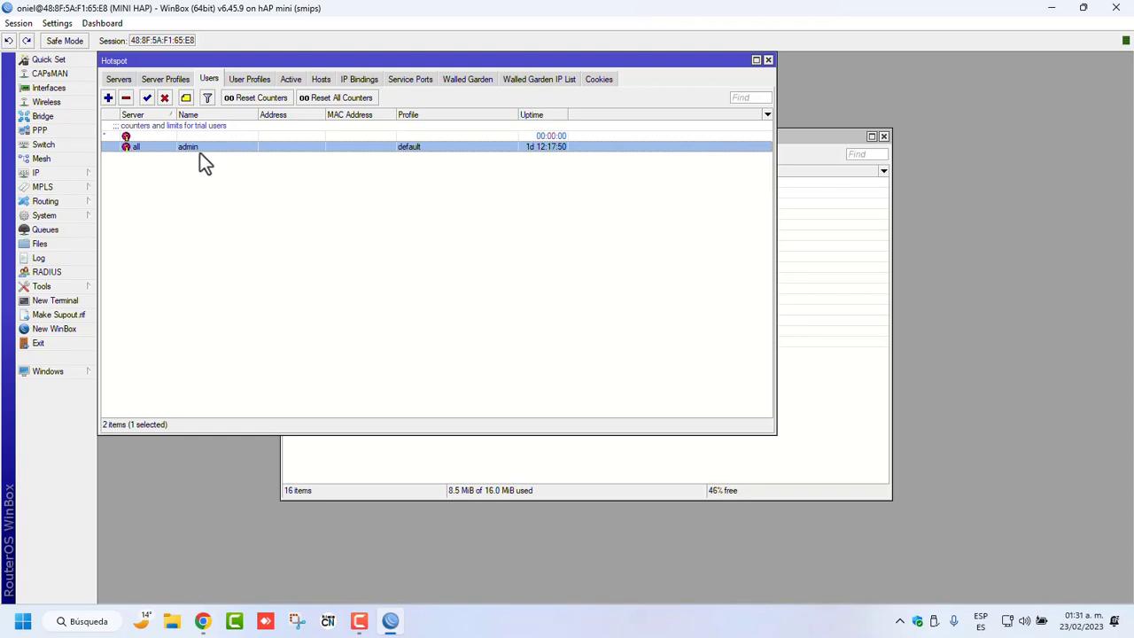
pyautogui.hotkey('ctrl', 'Tab')
pyautogui.hotkey('ctrl', 'Tab')
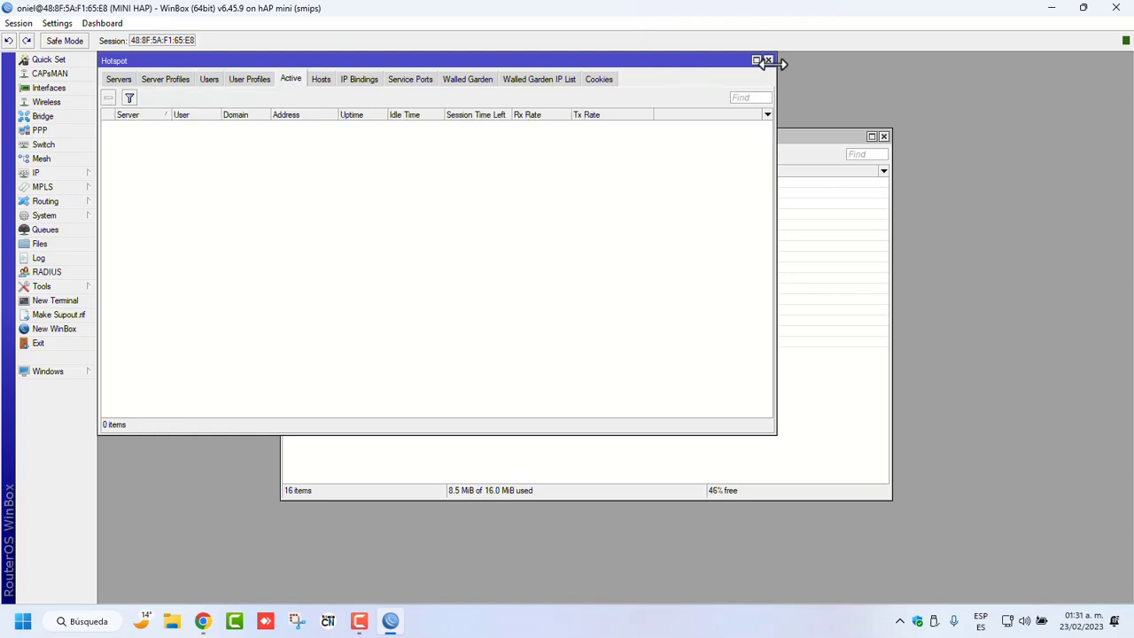
# Log in to the hotspot page in the browser with the admin user's password.
pyautogui.click(203, 621)
pyautogui.write('admin')
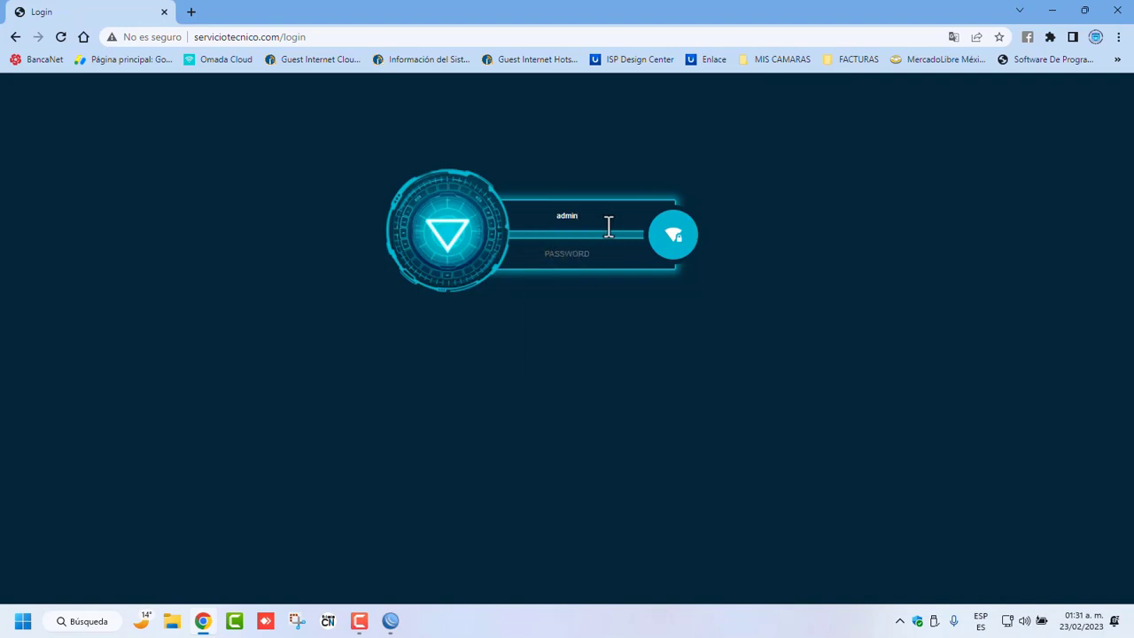
pyautogui.write('a********')
pyautogui.press('Return')
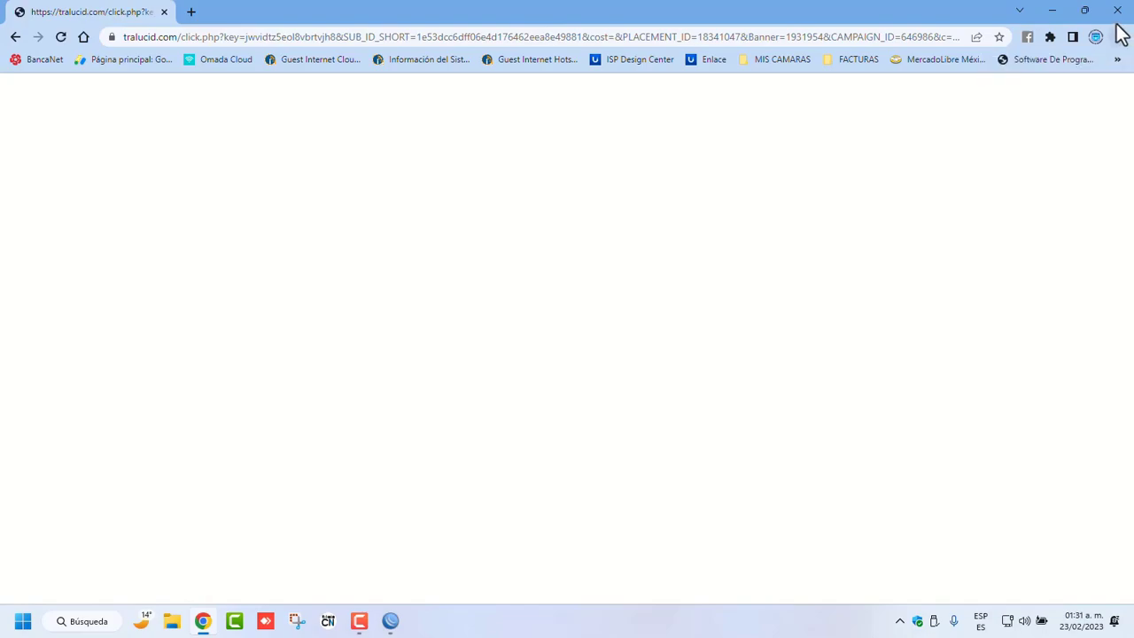
pyautogui.hotkey('alt', 'Tab')
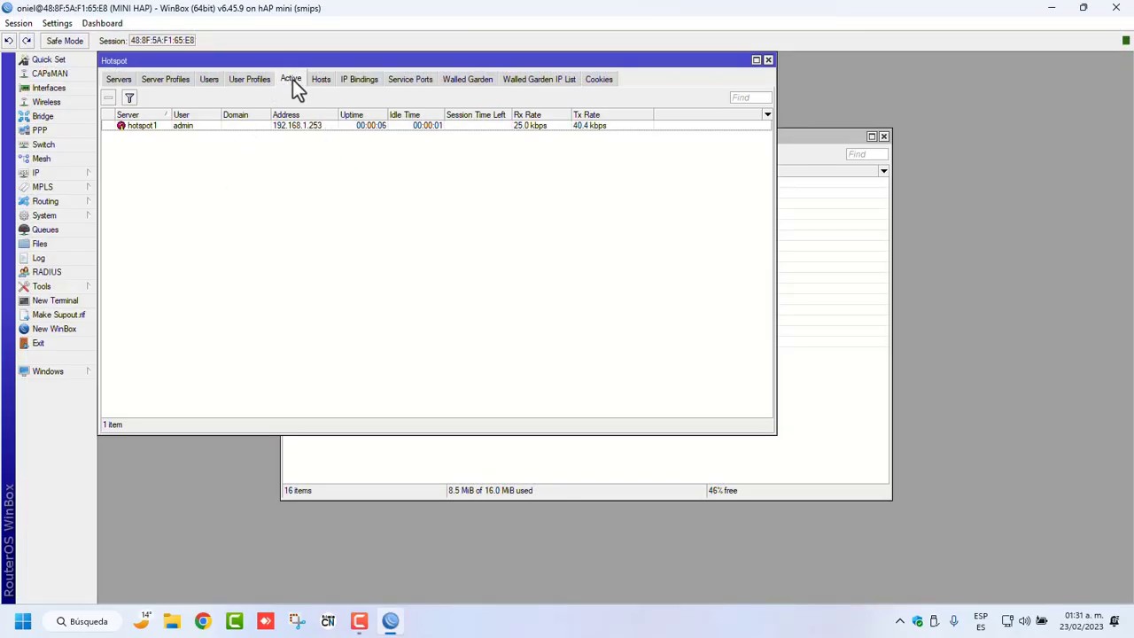
# Check the new hotspot1 session, user profiles, users and server profiles, then close Hotspot.
pyautogui.click(235, 126)
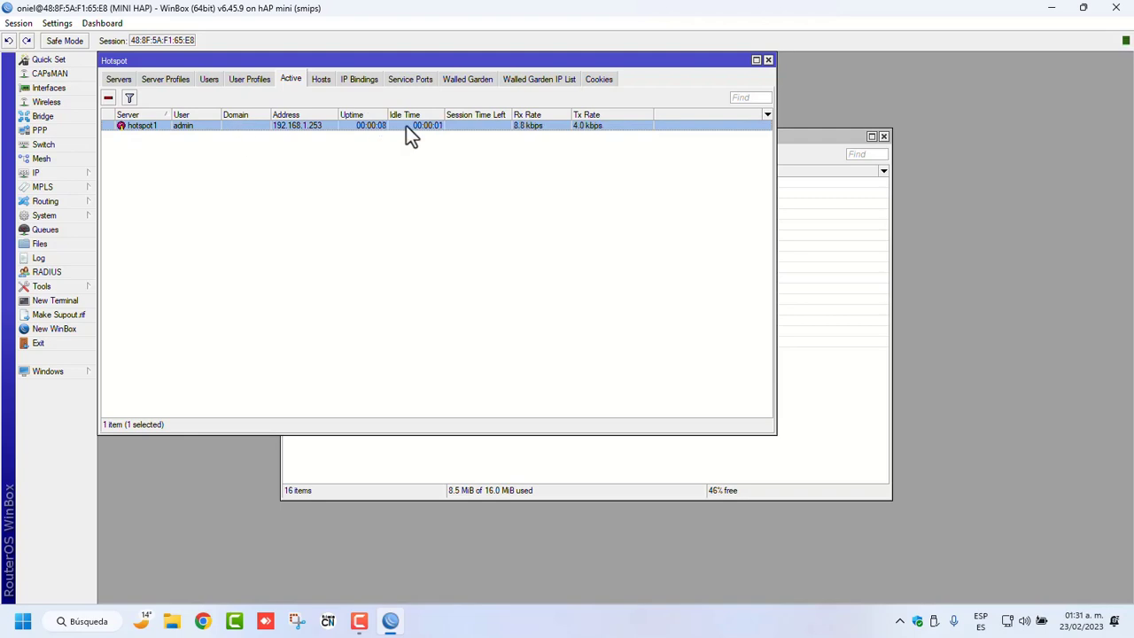
pyautogui.click(238, 79)
pyautogui.click(211, 79)
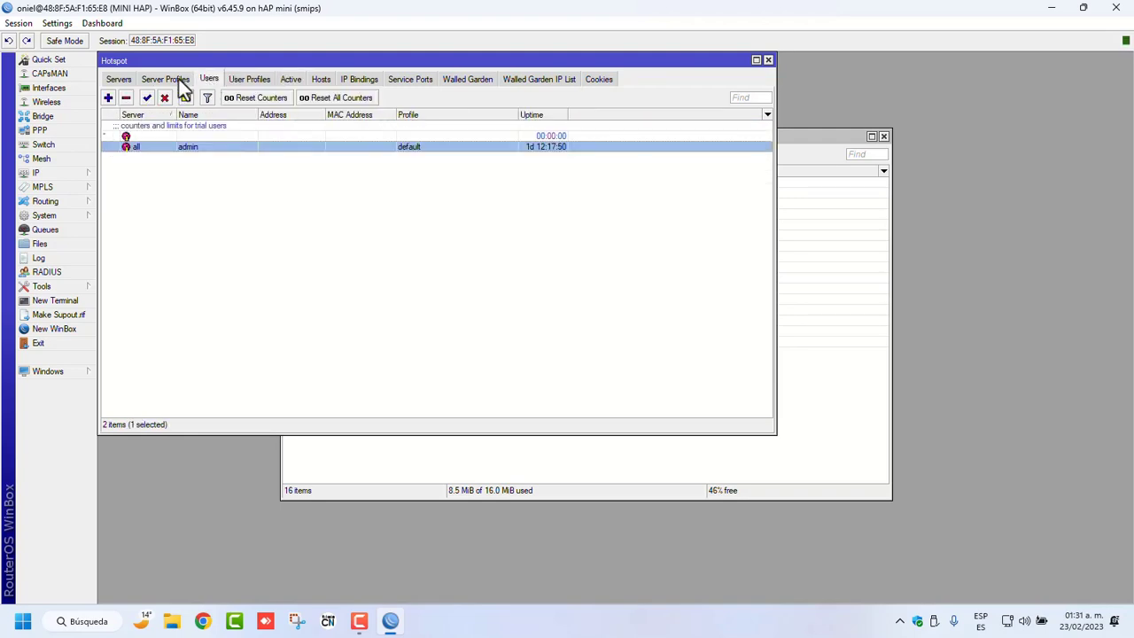
pyautogui.click(168, 79)
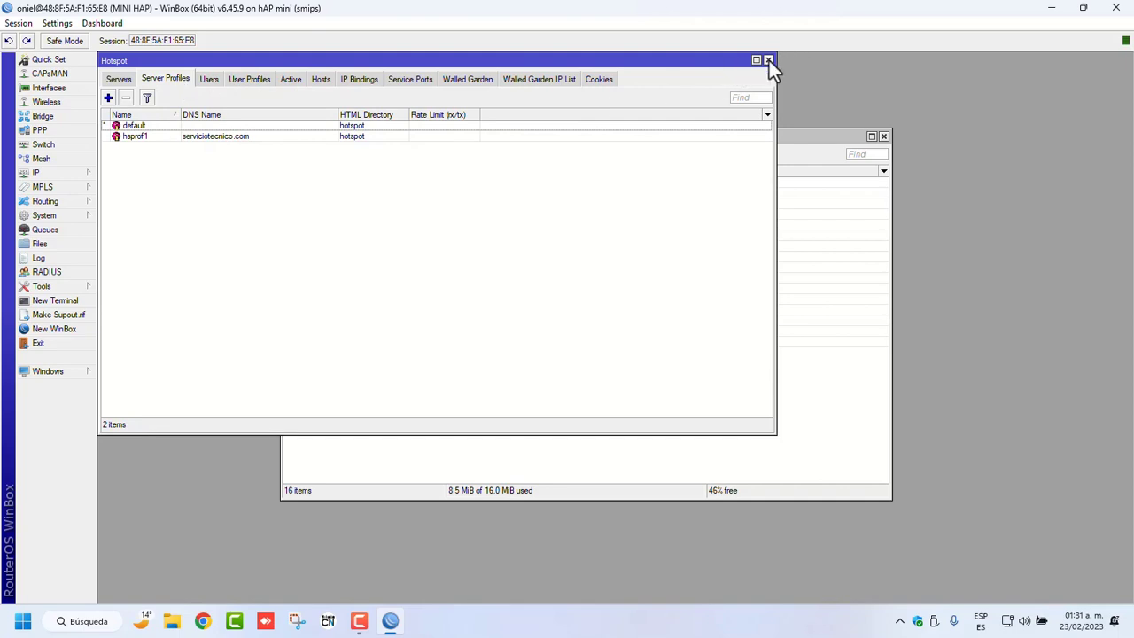
pyautogui.click(768, 60)
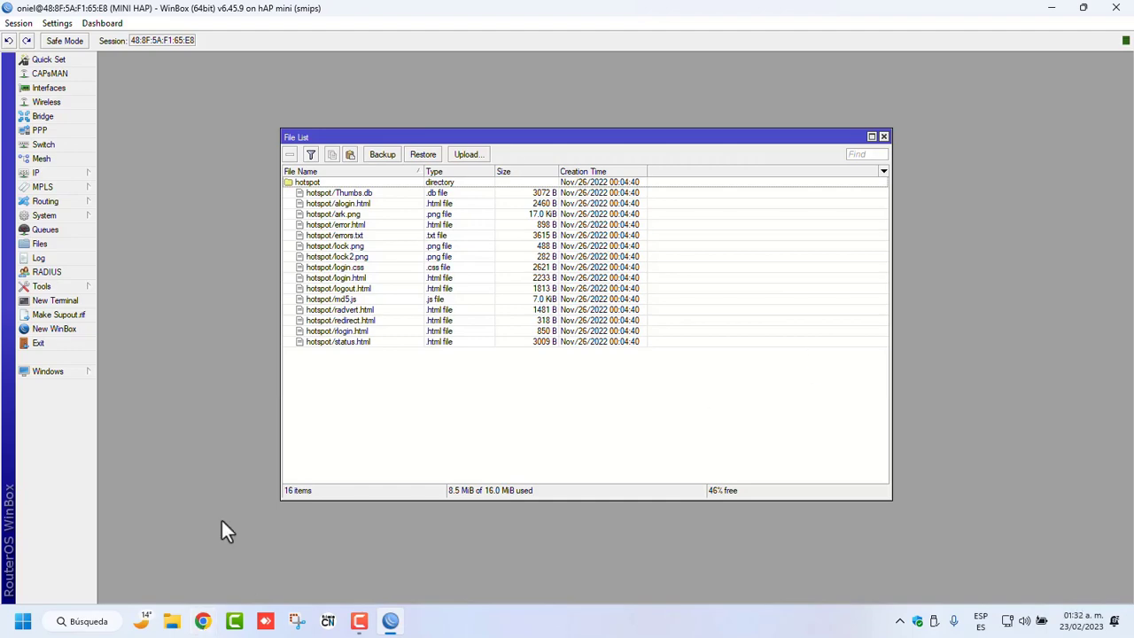
# Shrink and reposition WinBox and its reopened File List so the desktop hotspot folder shows.
pyautogui.click(1083, 8)
pyautogui.moveTo(388, 18); pyautogui.dragTo(714, 62)
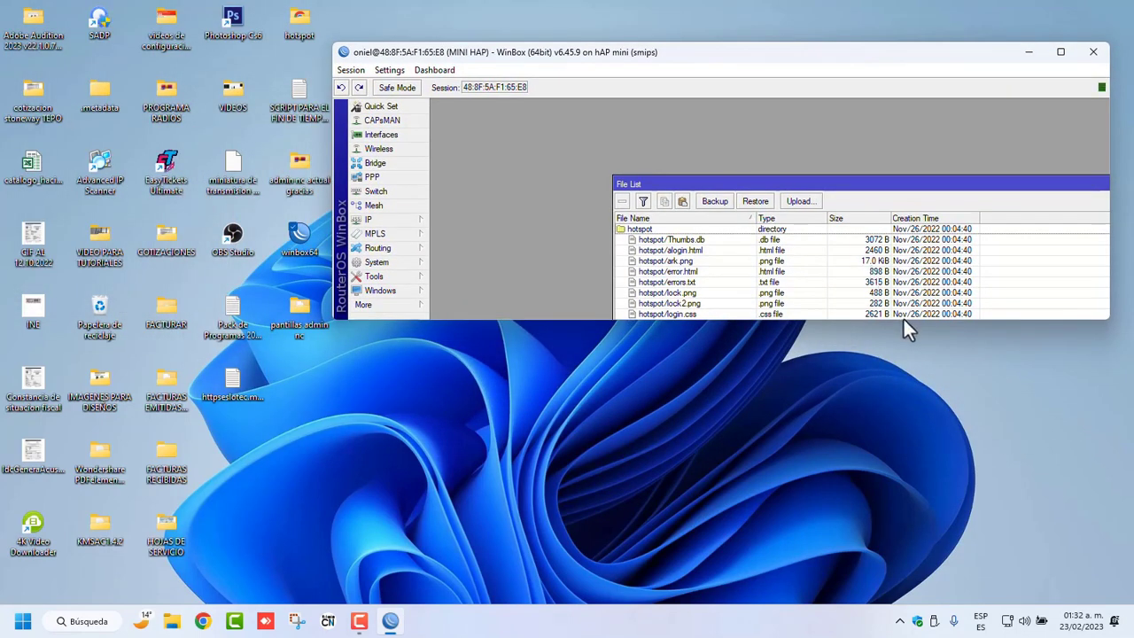
pyautogui.moveTo(904, 320); pyautogui.dragTo(936, 550)
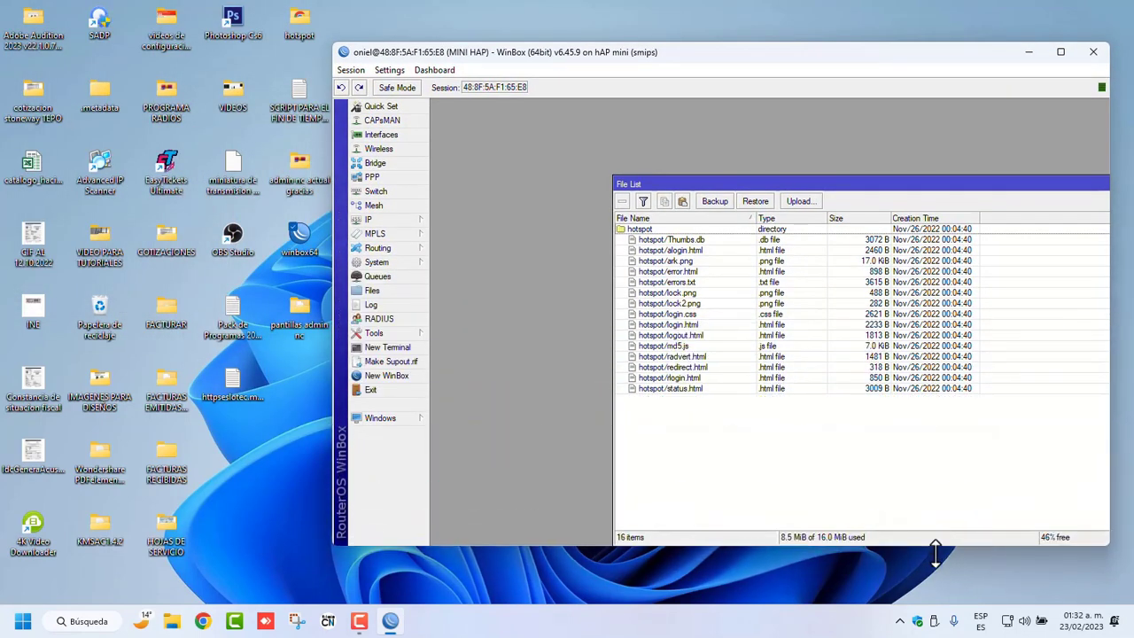
pyautogui.moveTo(461, 59); pyautogui.dragTo(478, 61)
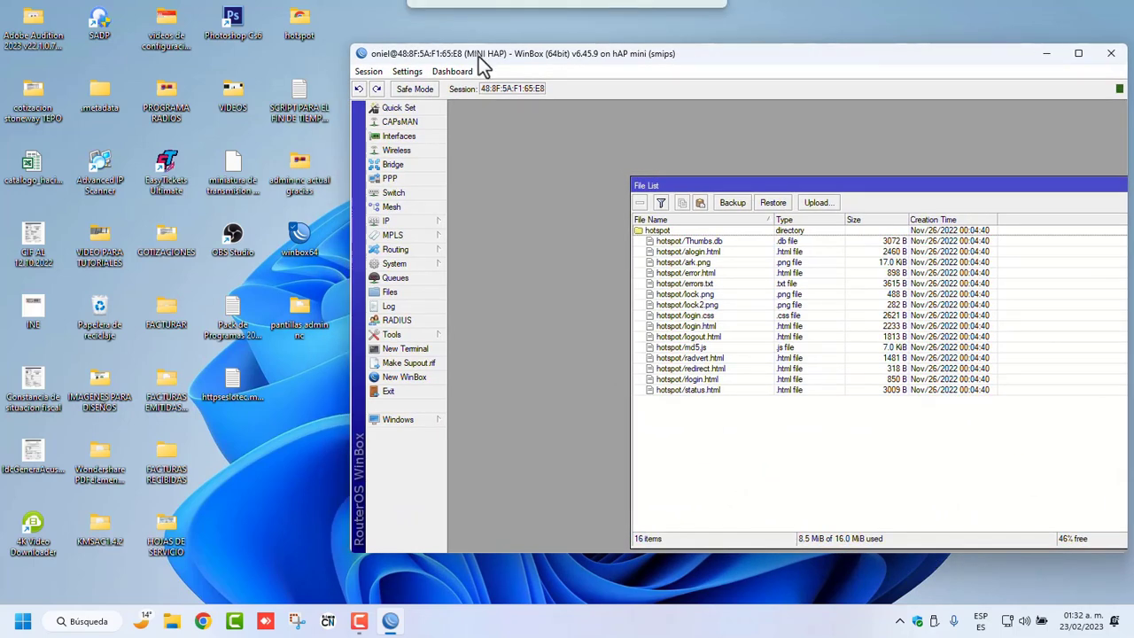
pyautogui.moveTo(1075, 184); pyautogui.dragTo(904, 168)
pyautogui.click(1048, 170)
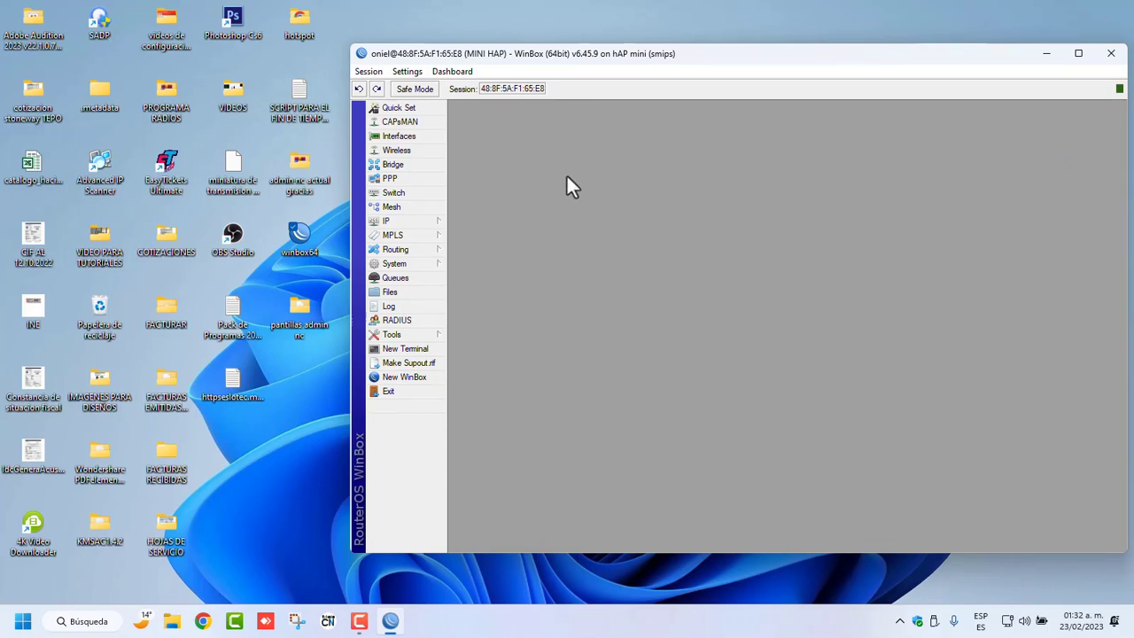
pyautogui.click(394, 293)
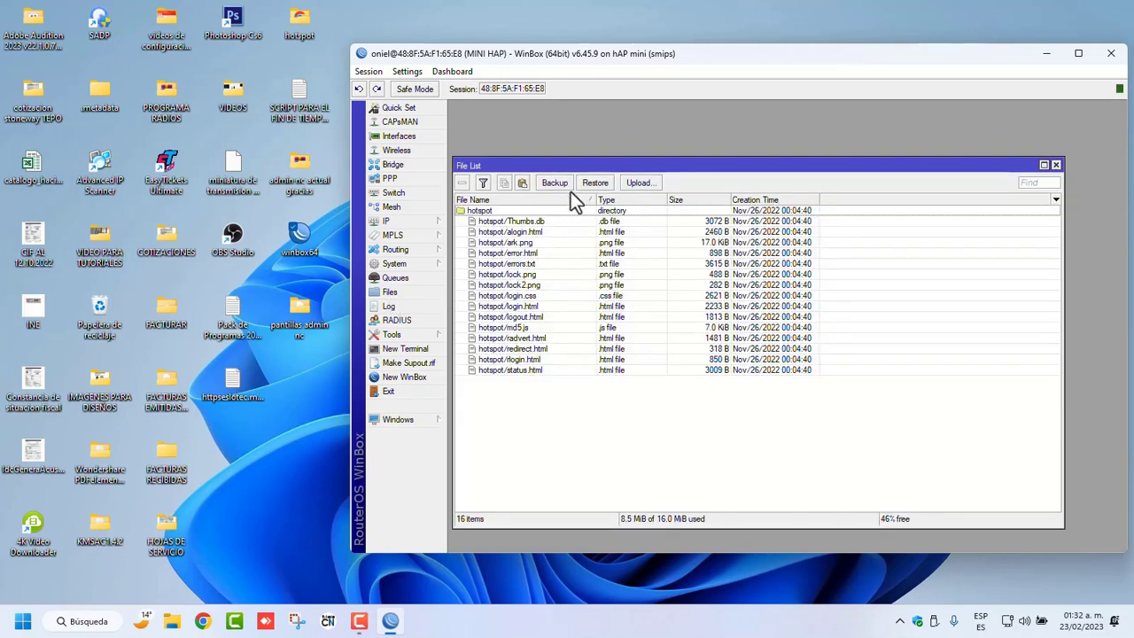
pyautogui.moveTo(582, 163); pyautogui.dragTo(605, 163)
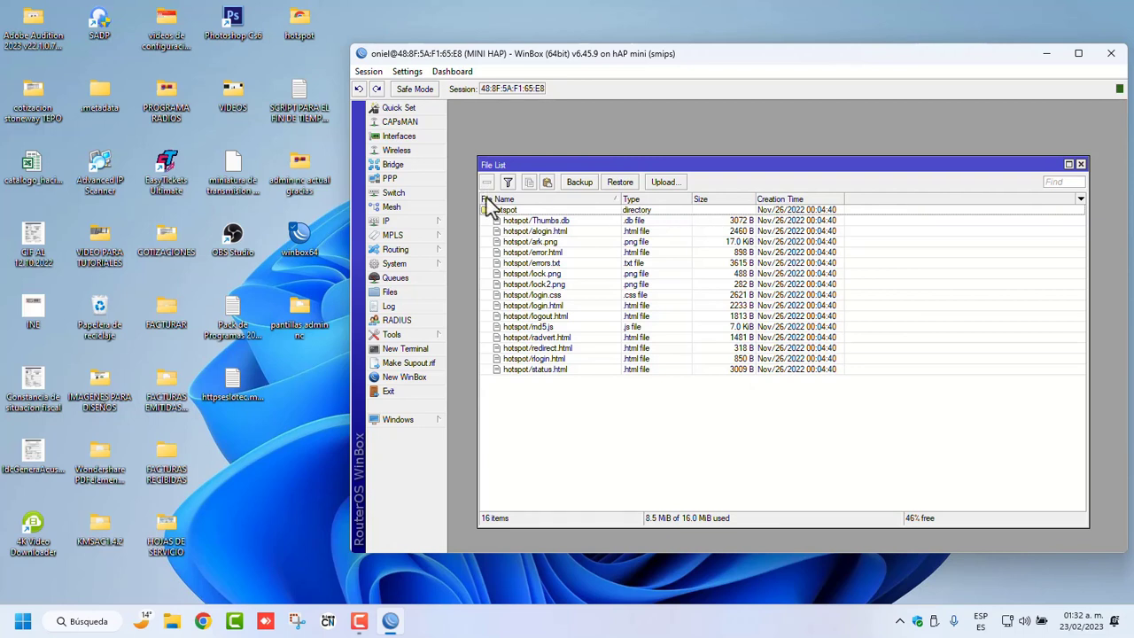
# Remove the hotspot folder from the router's File List.
pyautogui.click(514, 211)
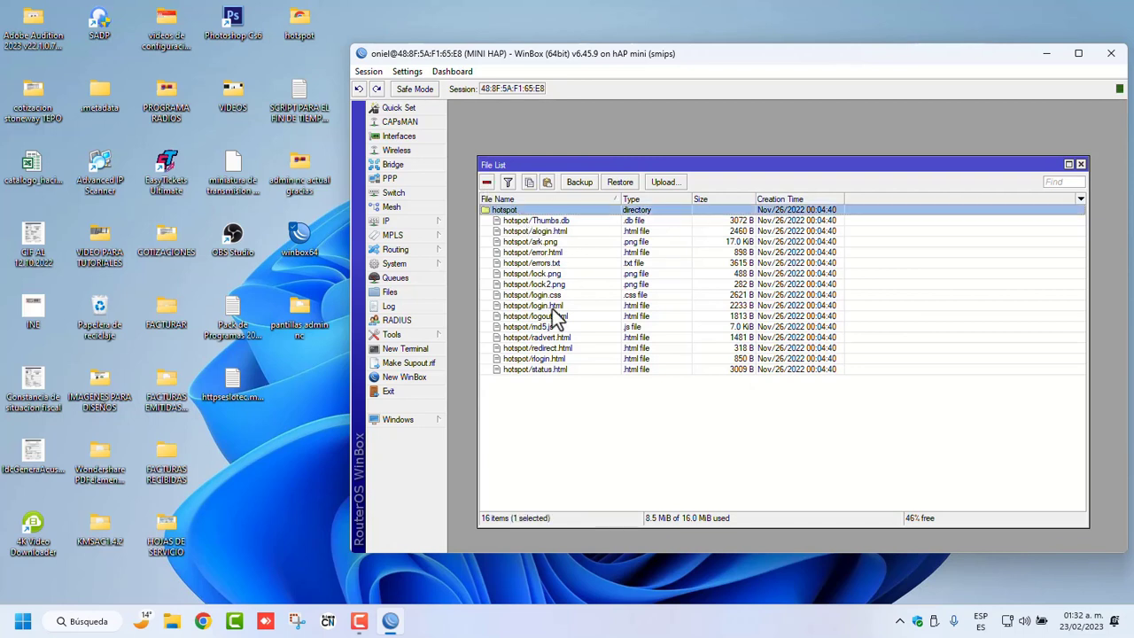
pyautogui.click(487, 182)
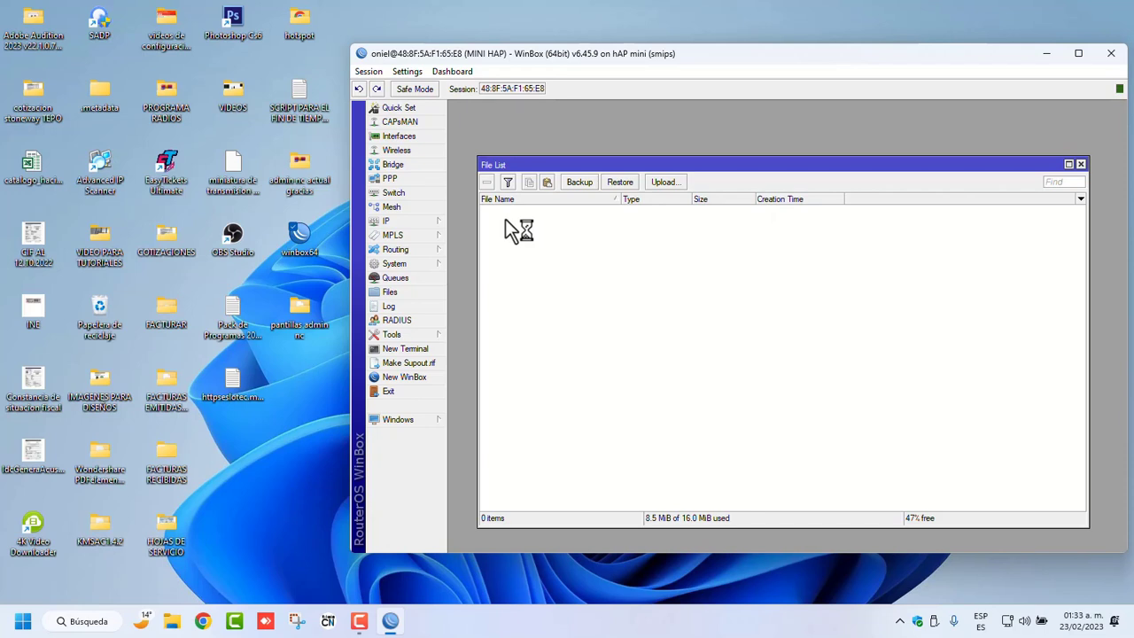
# Inspect the desktop hotspot folder, drag it into the router's File List, then close File List.
pyautogui.doubleClick(309, 27)
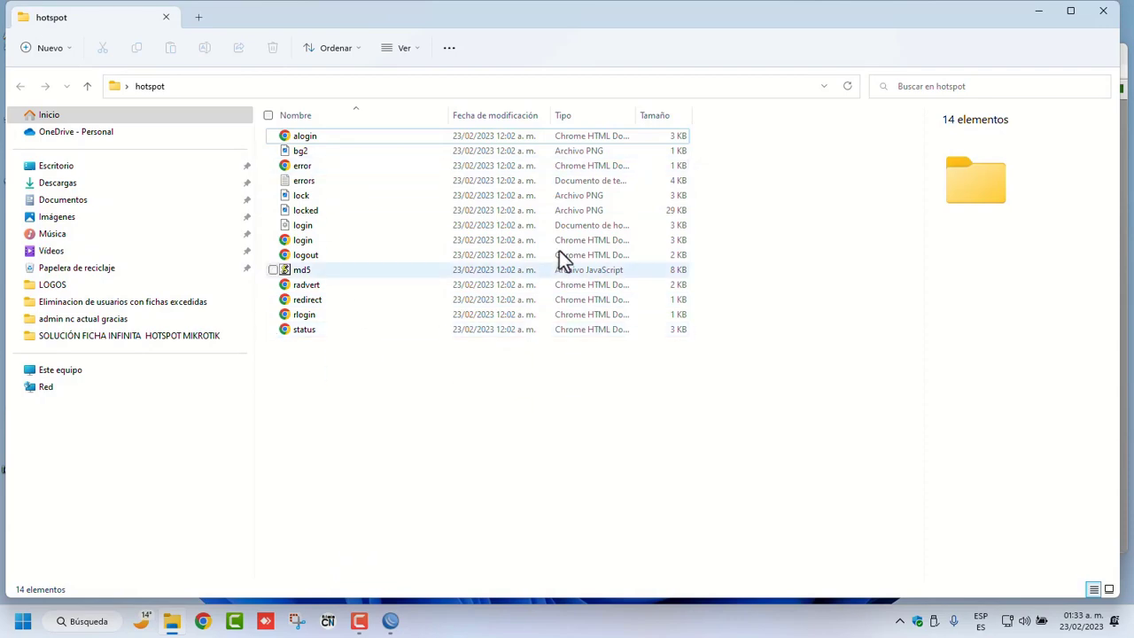
pyautogui.click(1106, 13)
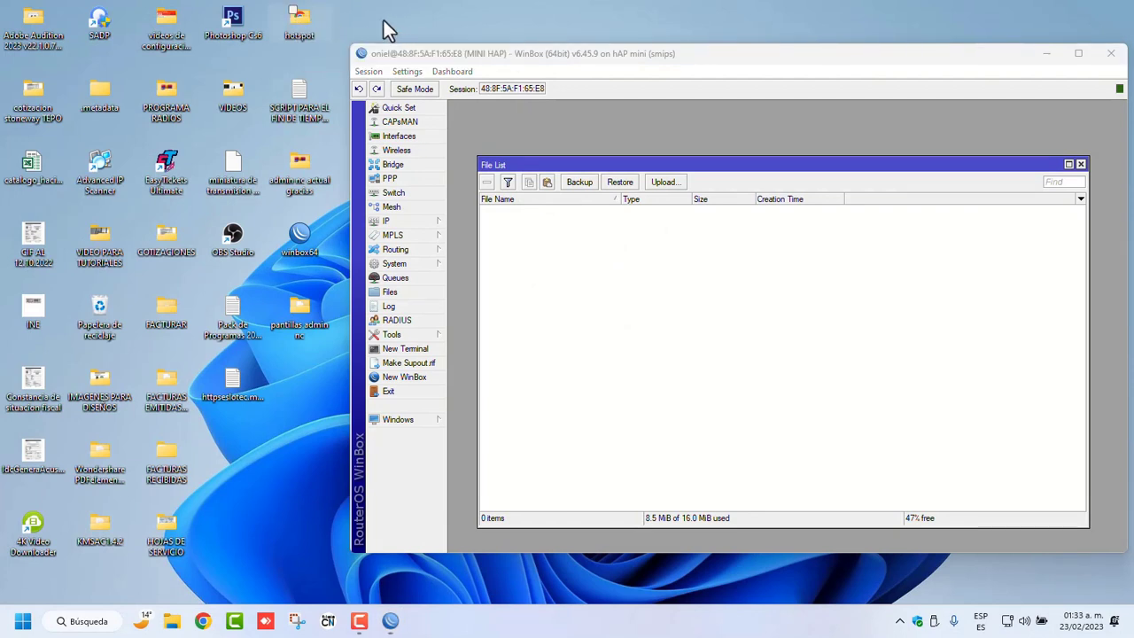
pyautogui.moveTo(299, 27); pyautogui.dragTo(532, 234)
pyautogui.moveTo(532, 234); pyautogui.dragTo(531, 234)
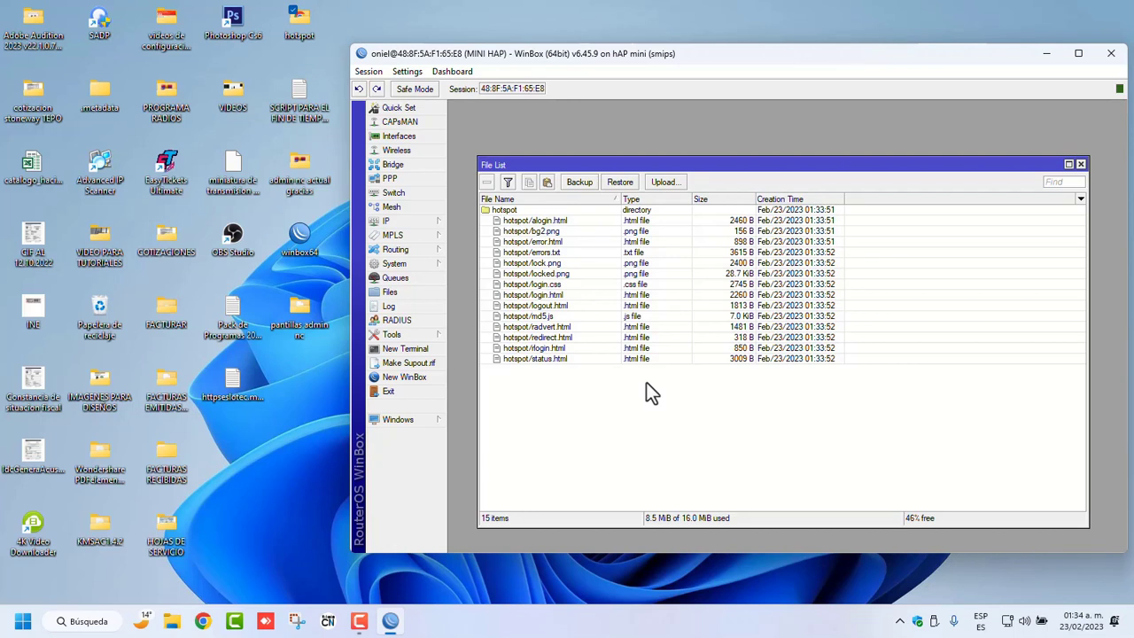
pyautogui.click(1081, 164)
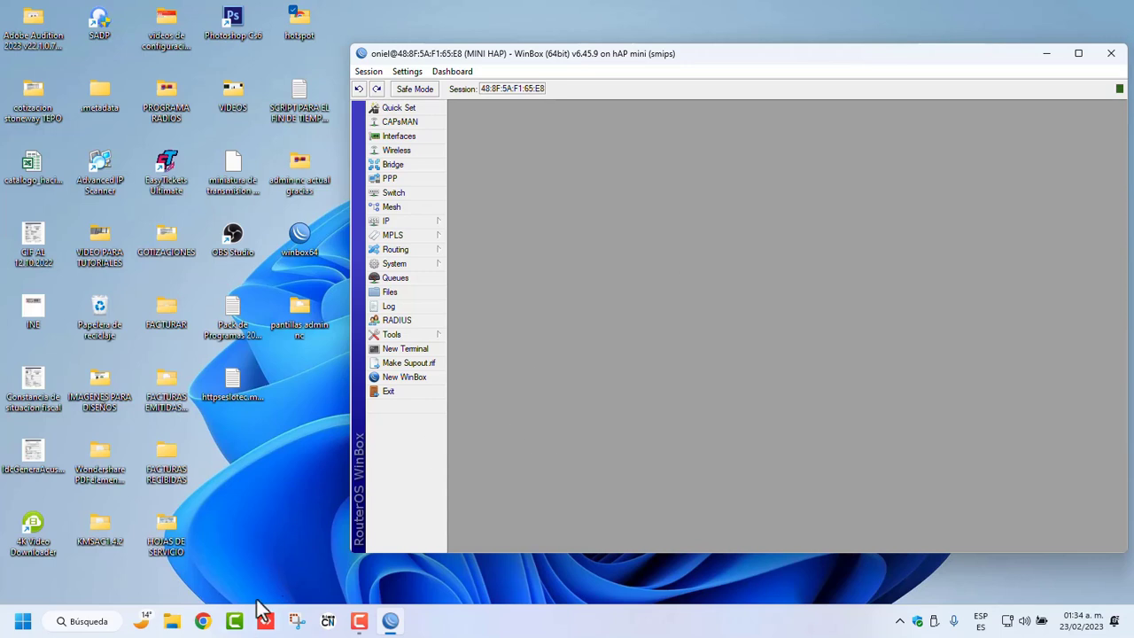
# Log out at serviciotecnico.com and reload to reveal the new LOCKED login page.
pyautogui.click(204, 622)
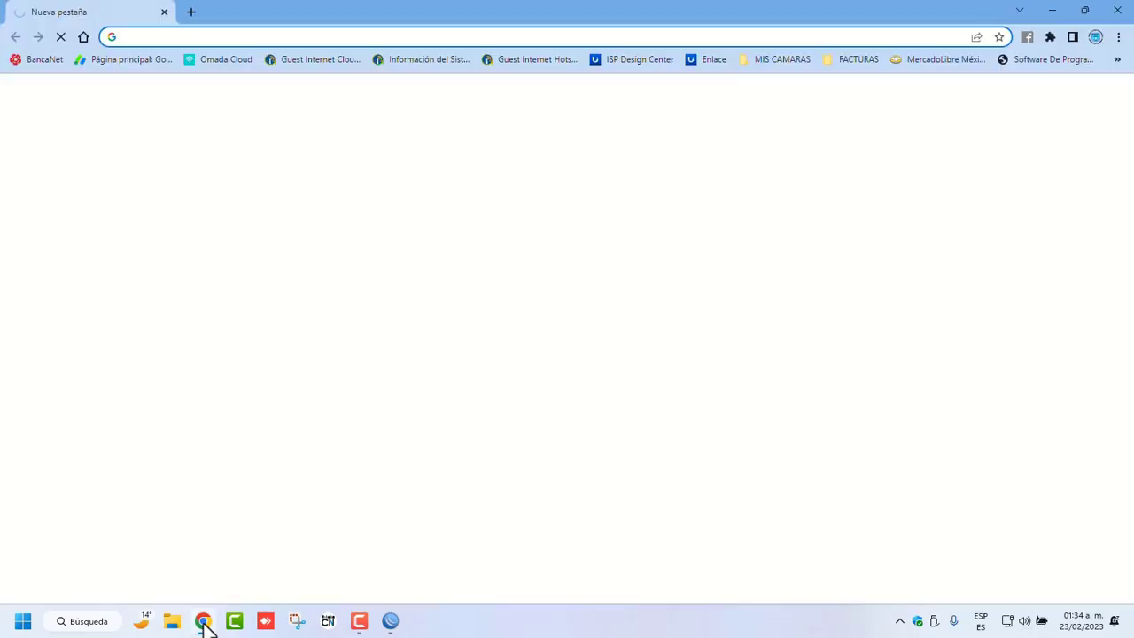
pyautogui.write('serviciotecnico.com/status')
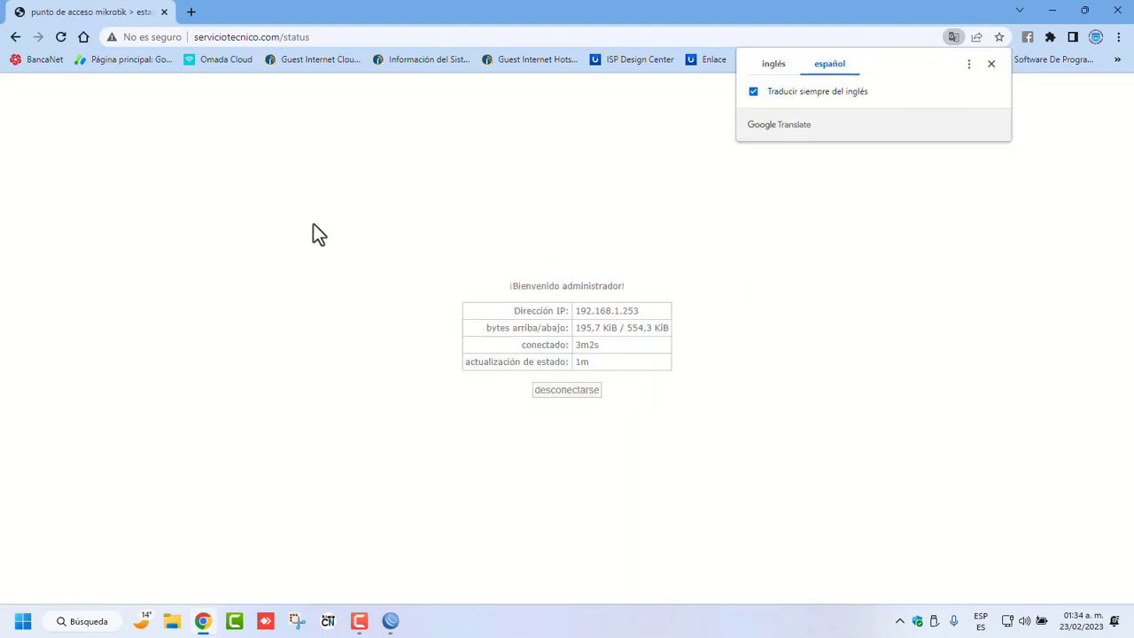
pyautogui.click(573, 392)
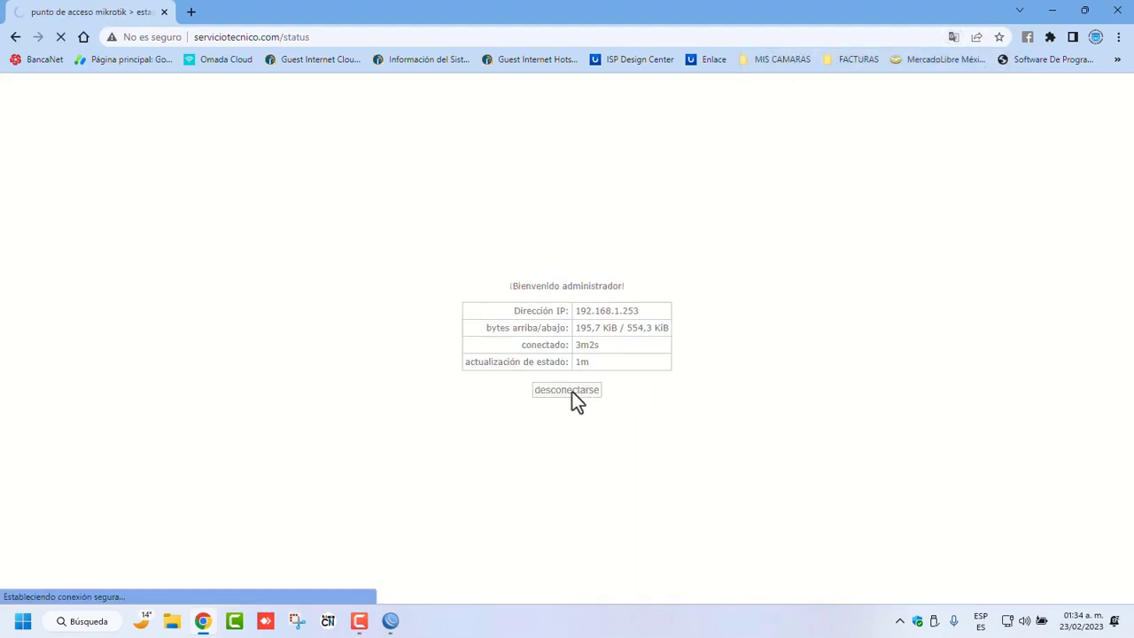
pyautogui.click(60, 39)
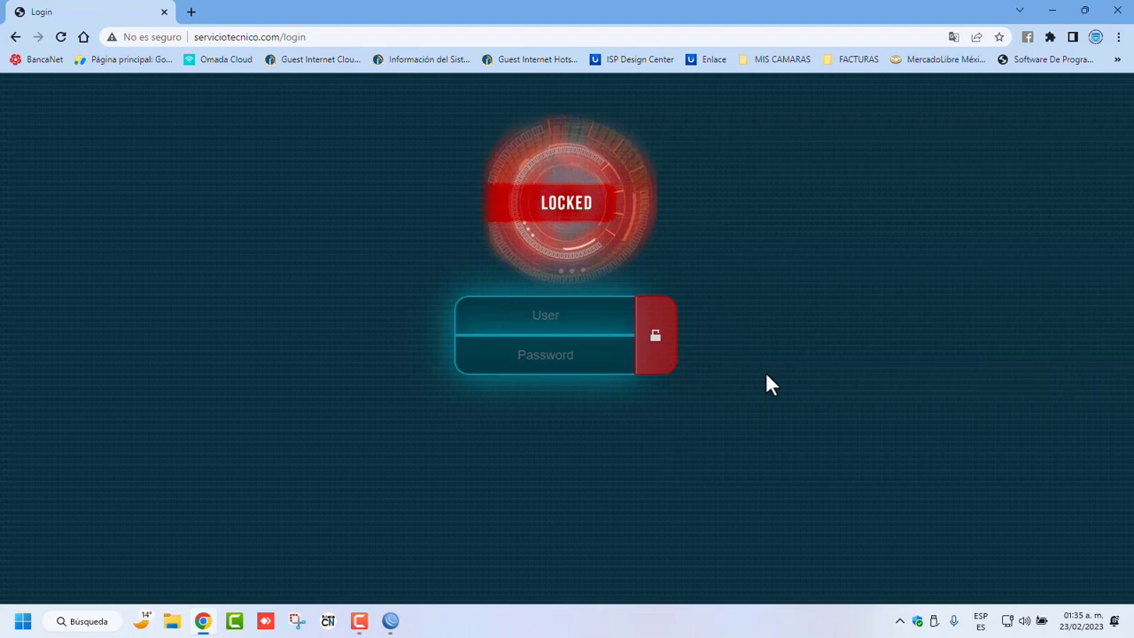
# Sign back in to the hotspot as admin and close Chrome.
pyautogui.write('admin')
pyautogui.click(652, 338)
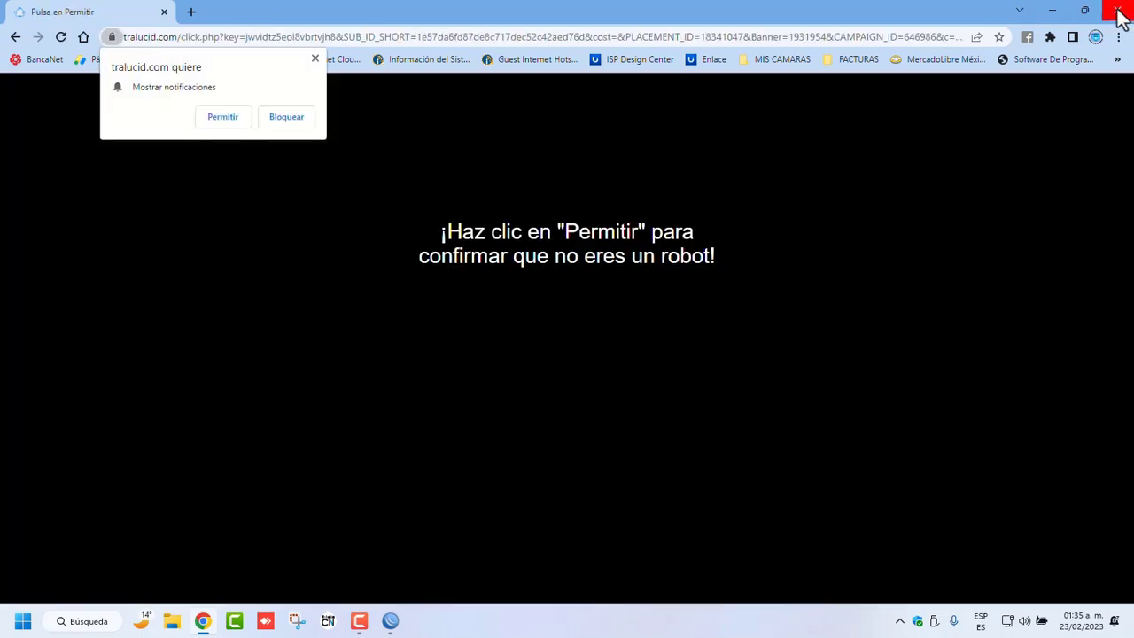
pyautogui.click(1118, 12)
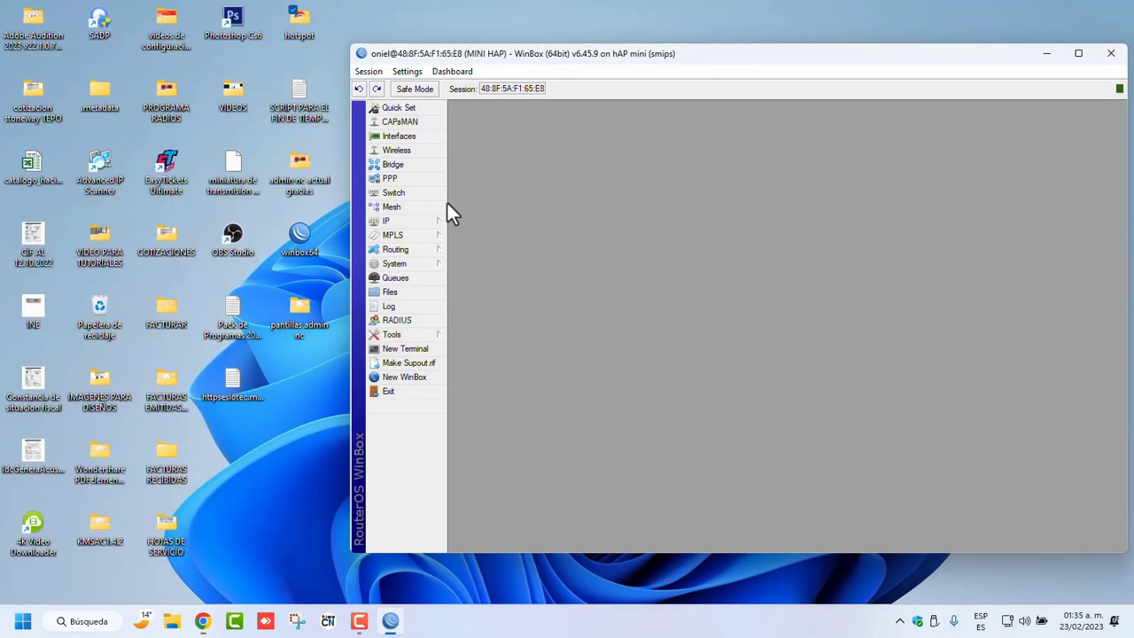
pyautogui.click(402, 221)
pyautogui.click(480, 351)
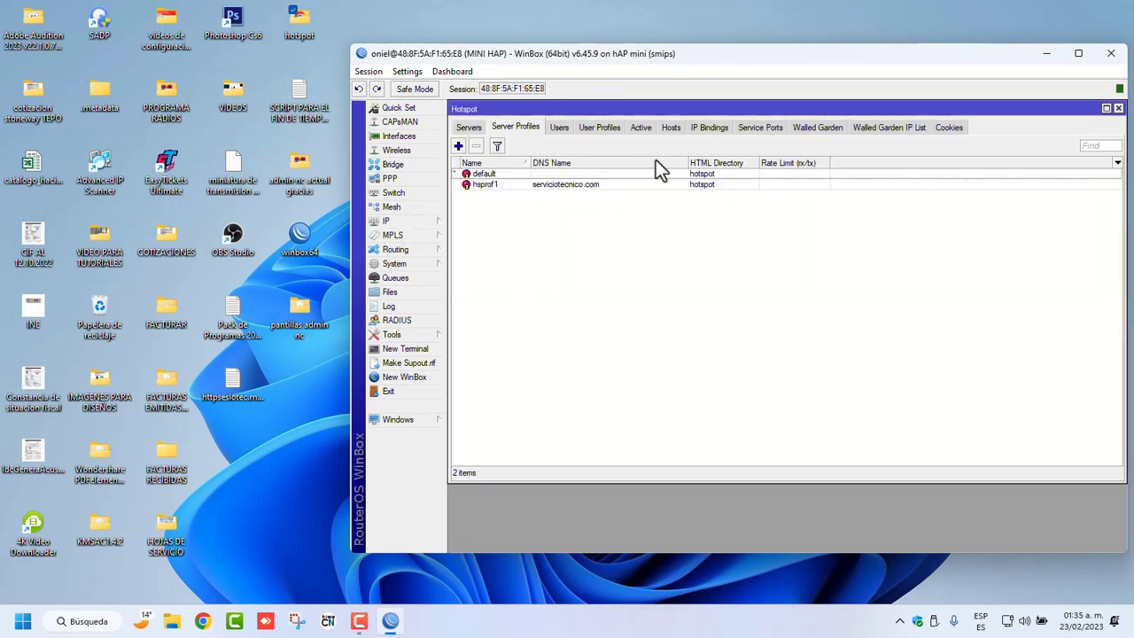
pyautogui.click(642, 129)
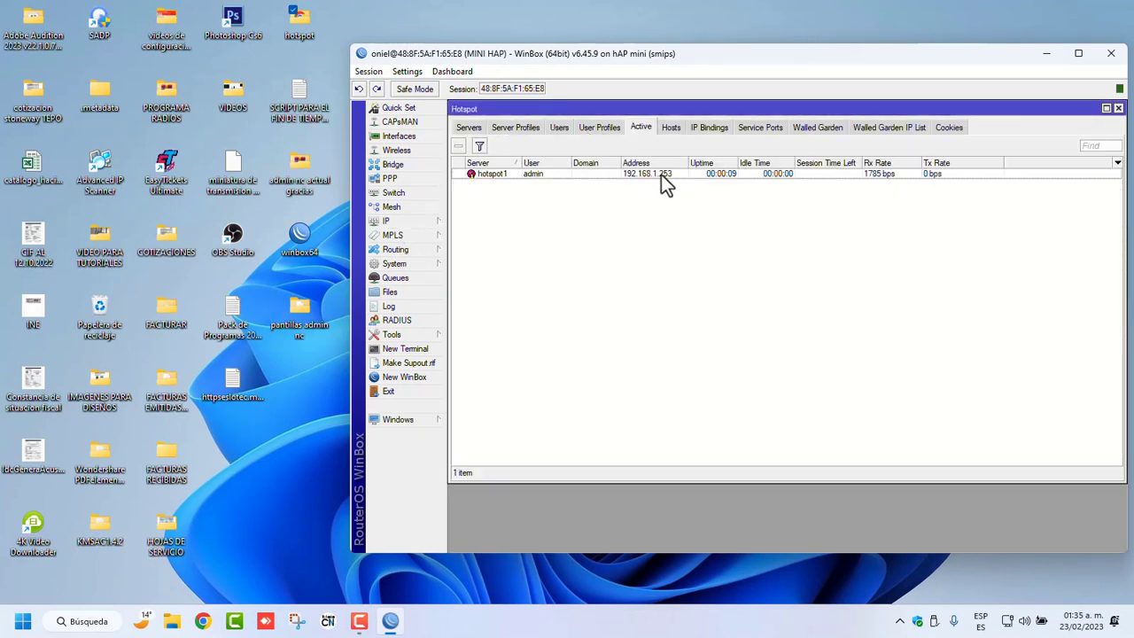
pyautogui.click(561, 130)
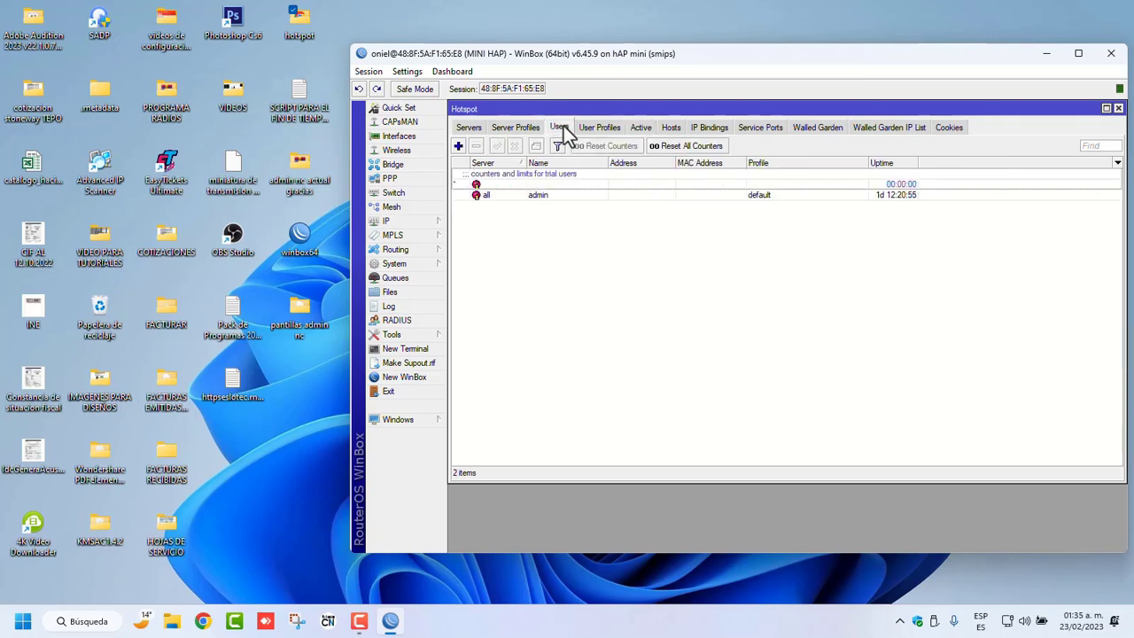
pyautogui.moveTo(941, 61); pyautogui.dragTo(754, 39)
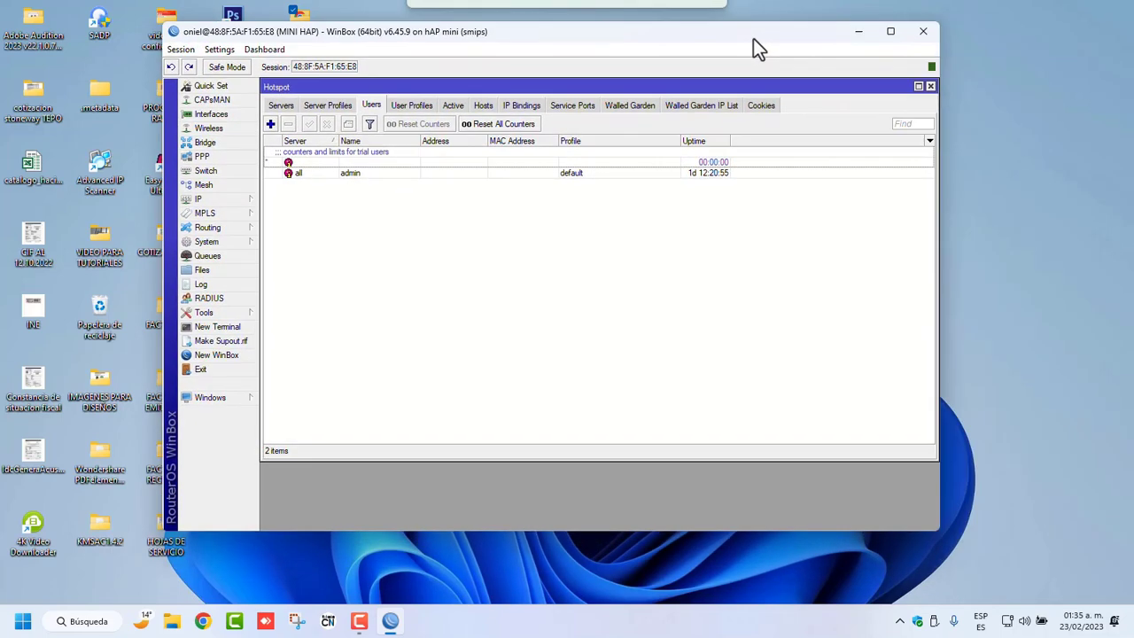
pyautogui.click(928, 86)
pyautogui.moveTo(671, 37); pyautogui.dragTo(848, 38)
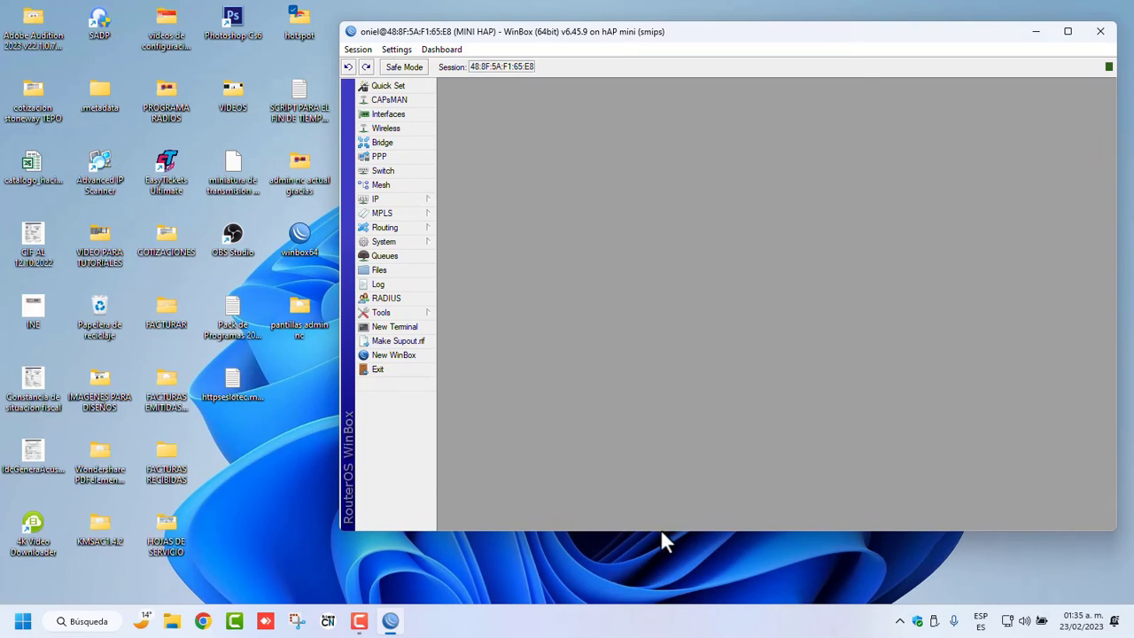
pyautogui.moveTo(660, 530); pyautogui.dragTo(655, 589)
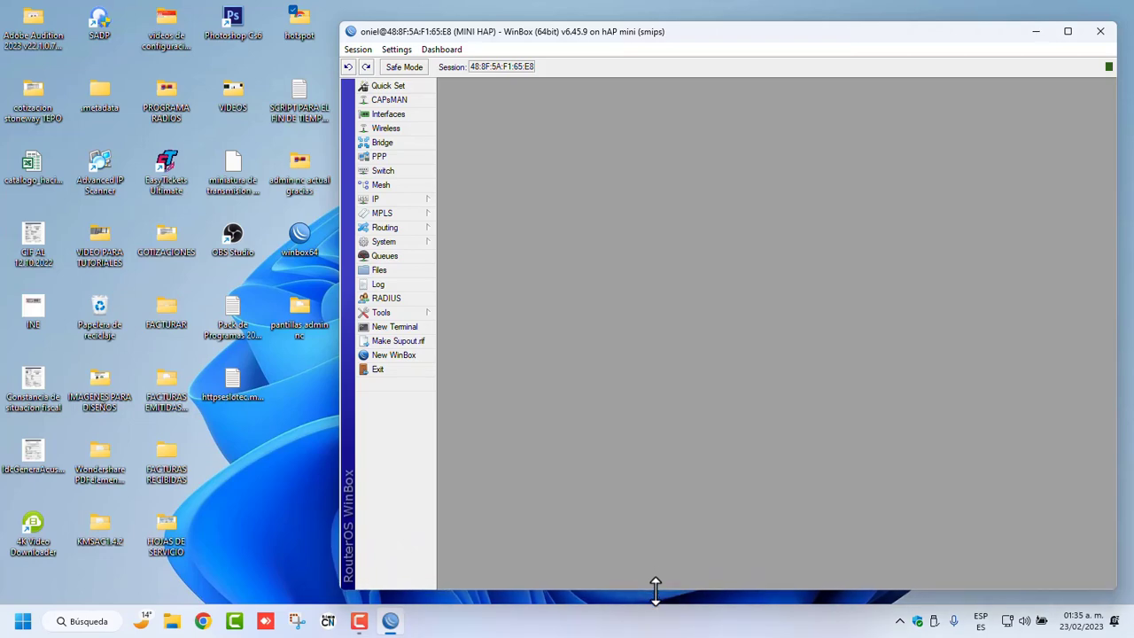
# Search for 'temples hotspot' and open the Free Templates Login to Mikrotik Hotspot result.
pyautogui.click(203, 621)
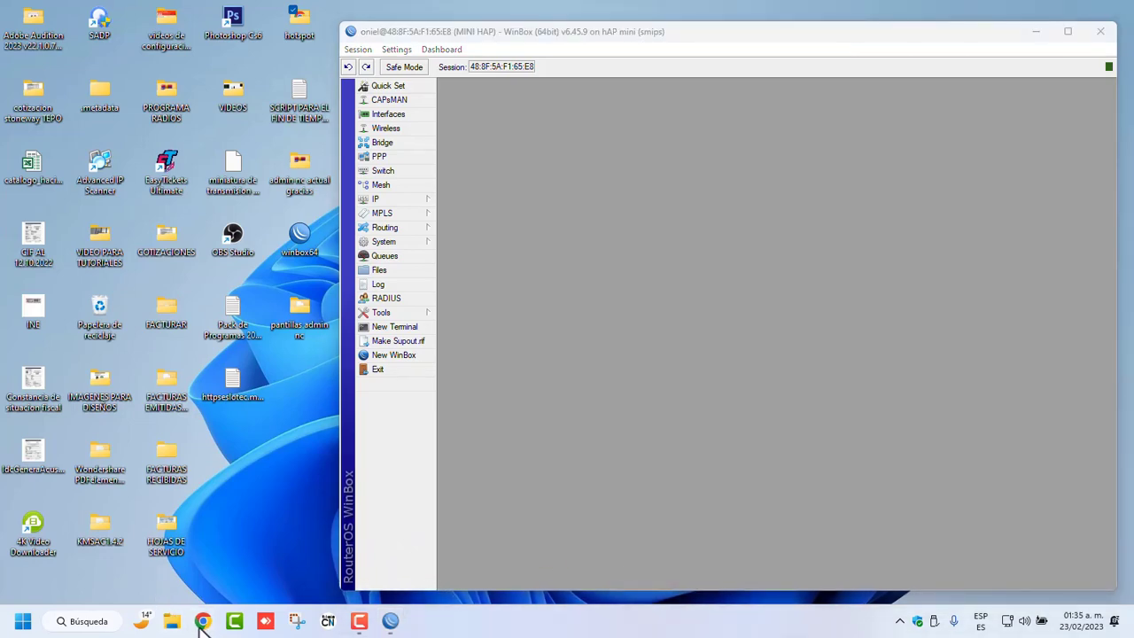
pyautogui.click(433, 304)
pyautogui.write('temples')
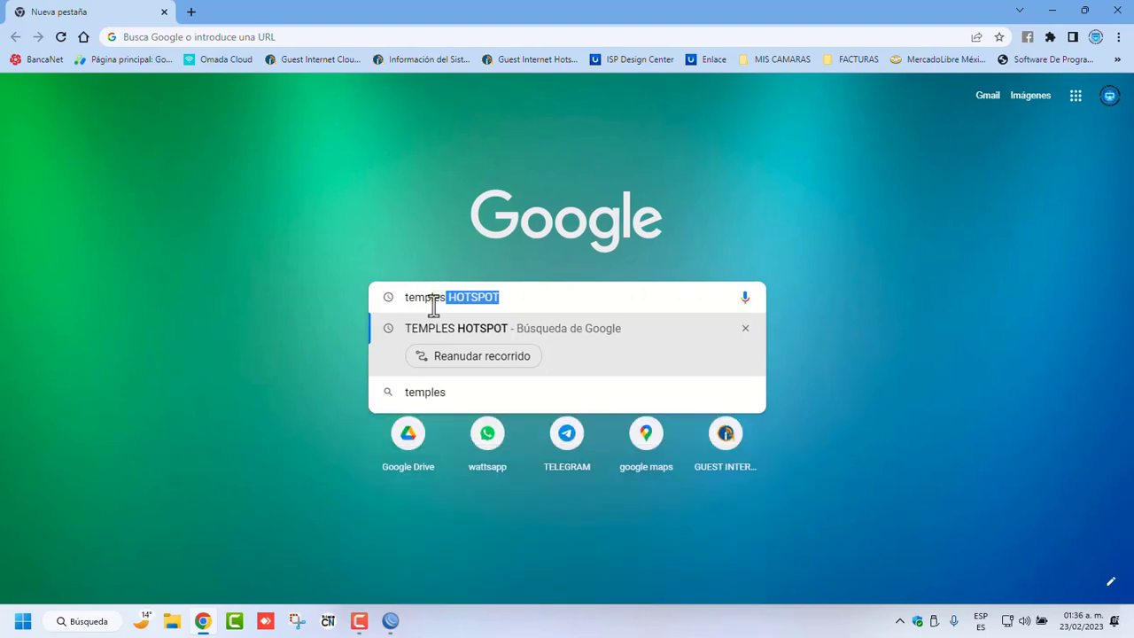
pyautogui.press('Return')
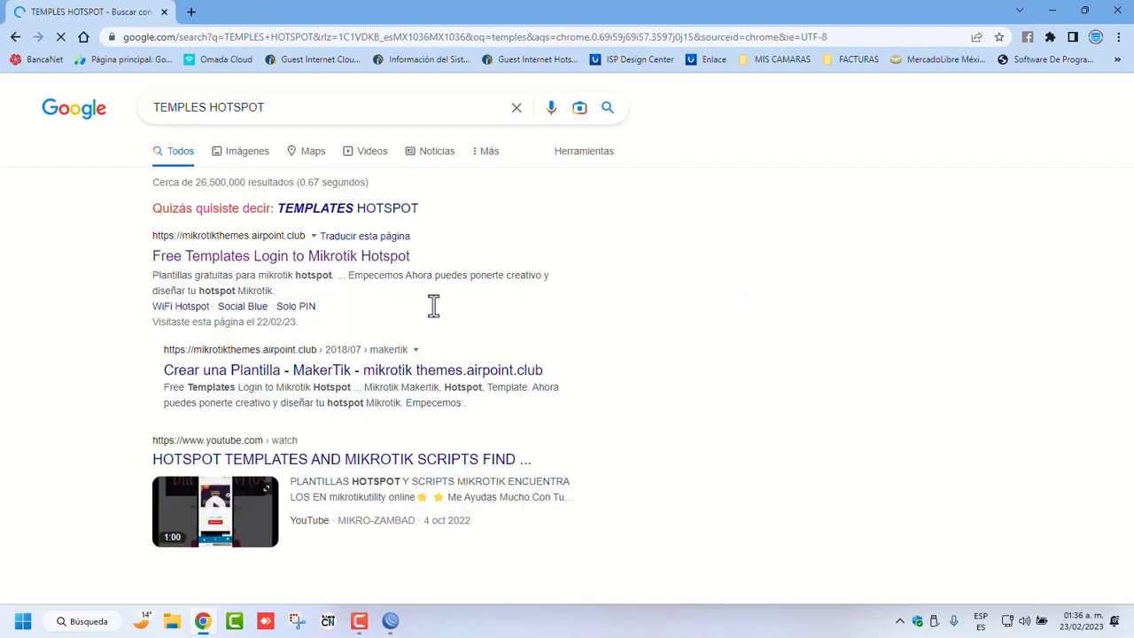
pyautogui.click(212, 264)
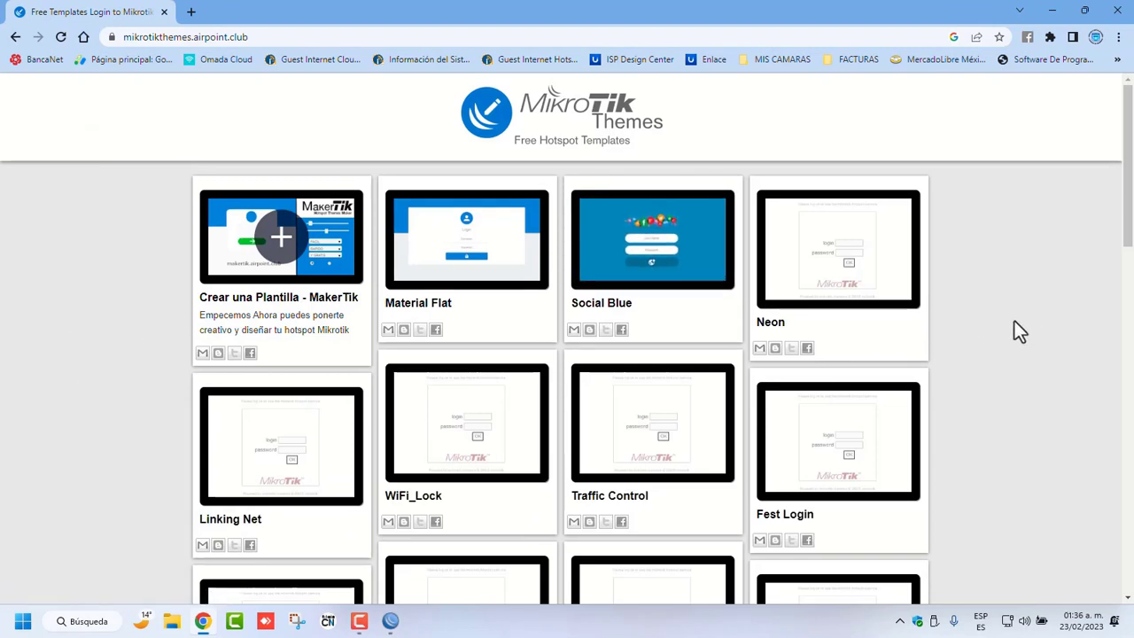
# Browse the template gallery onto the next page and open the Jarvis OS template.
pyautogui.scroll(-2, 1015, 322)
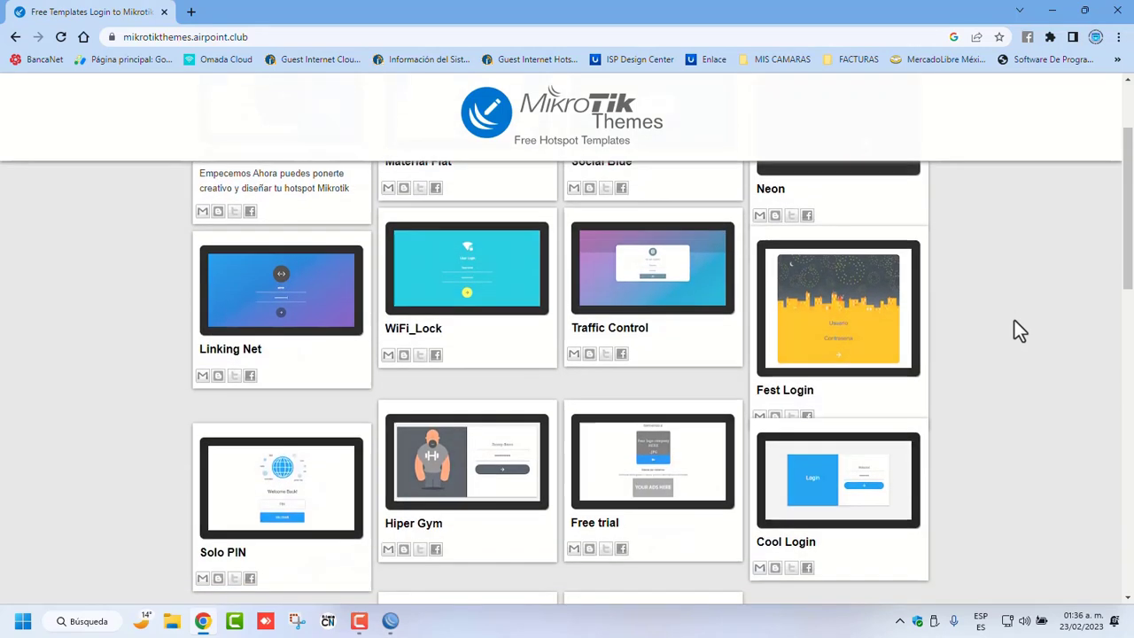
pyautogui.scroll(-6, 1016, 321)
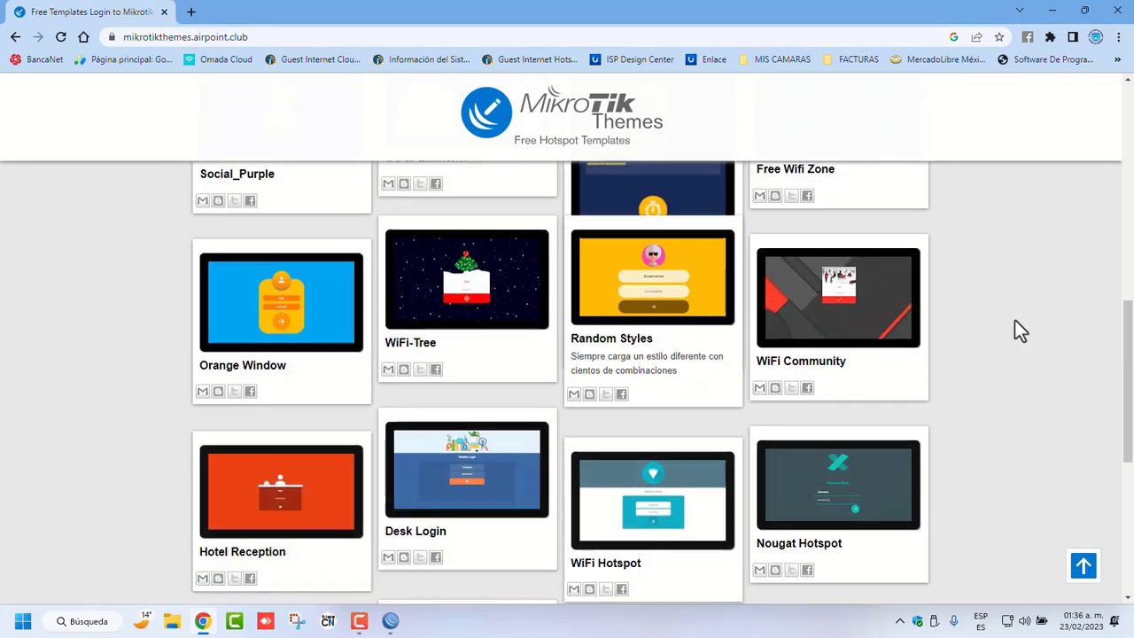
pyautogui.scroll(3, 1015, 326)
pyautogui.scroll(-4, 1016, 326)
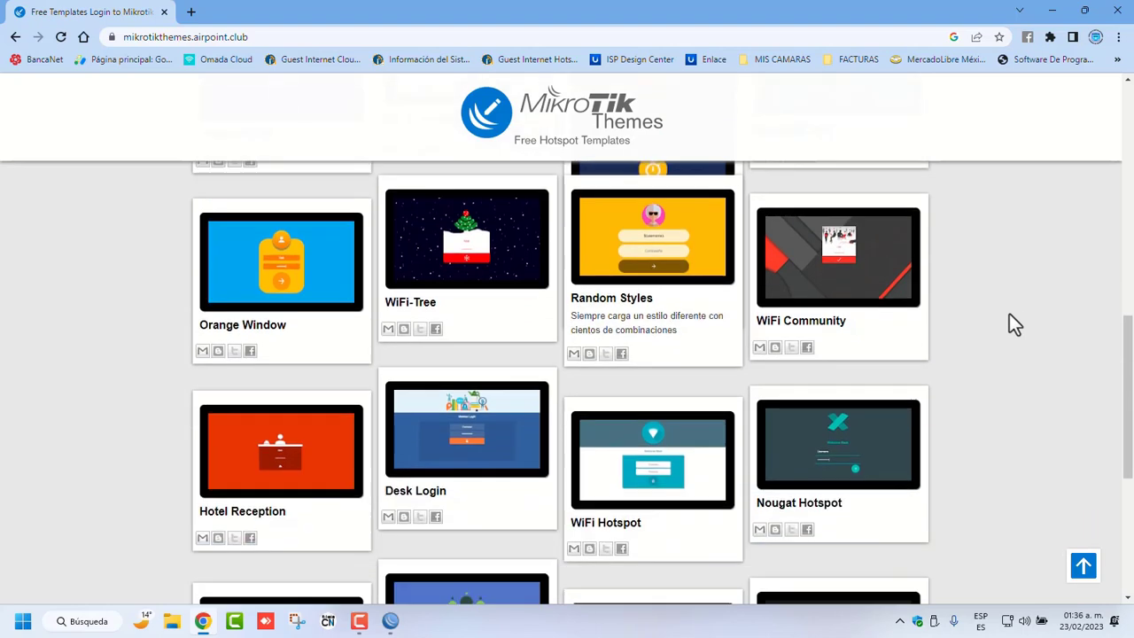
pyautogui.scroll(-4, 1014, 324)
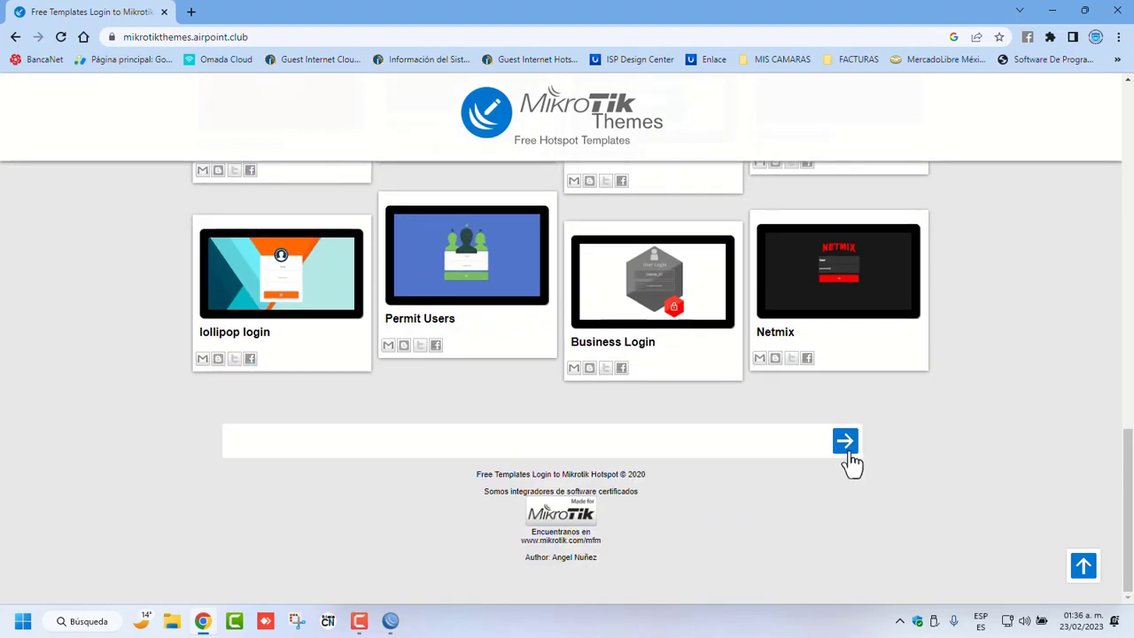
pyautogui.click(847, 450)
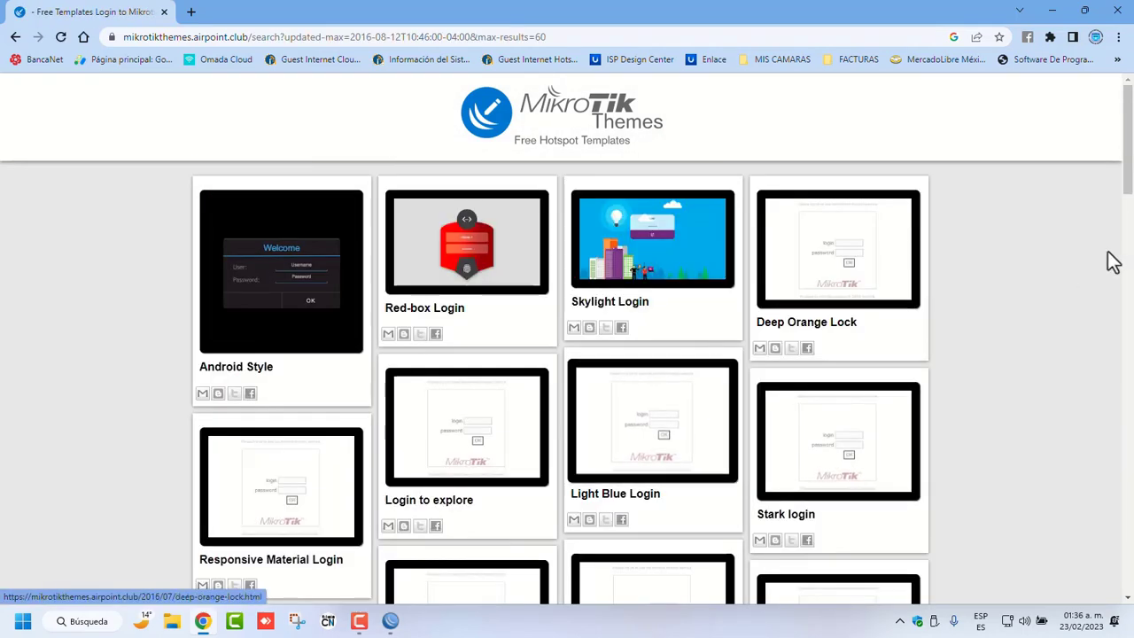
pyautogui.scroll(-2, 1090, 261)
pyautogui.scroll(2, 1028, 275)
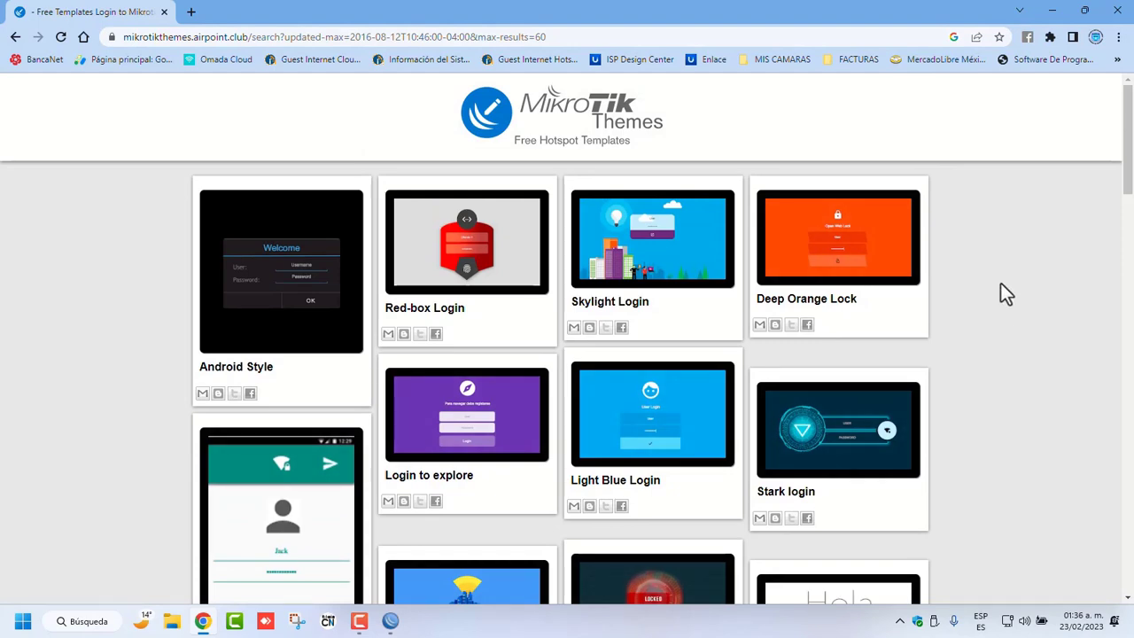
pyautogui.scroll(-4, 1000, 288)
pyautogui.scroll(1, 1001, 285)
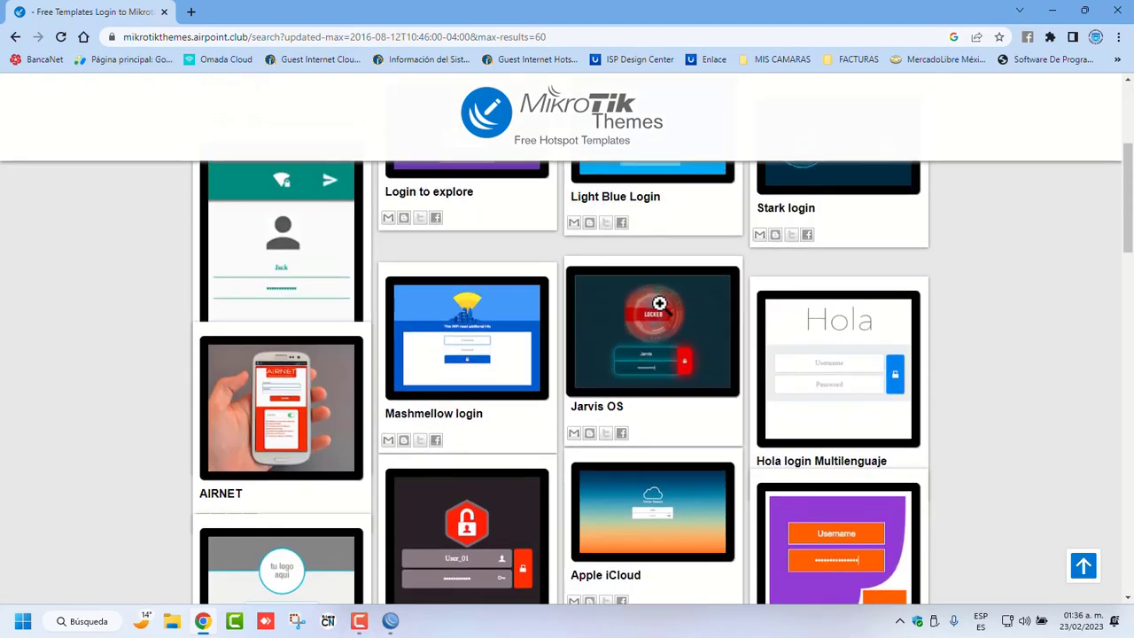
pyautogui.click(701, 317)
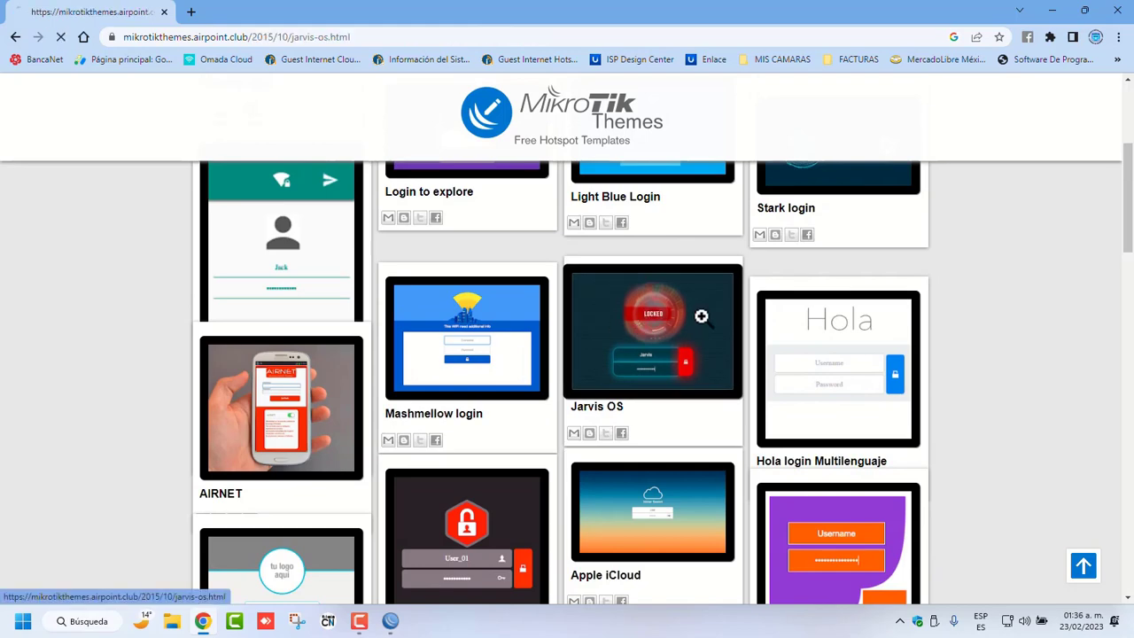
# Look through the Jarvis OS page and open the Cloud Net template from Hot Themes.
pyautogui.scroll(-2, 448, 405)
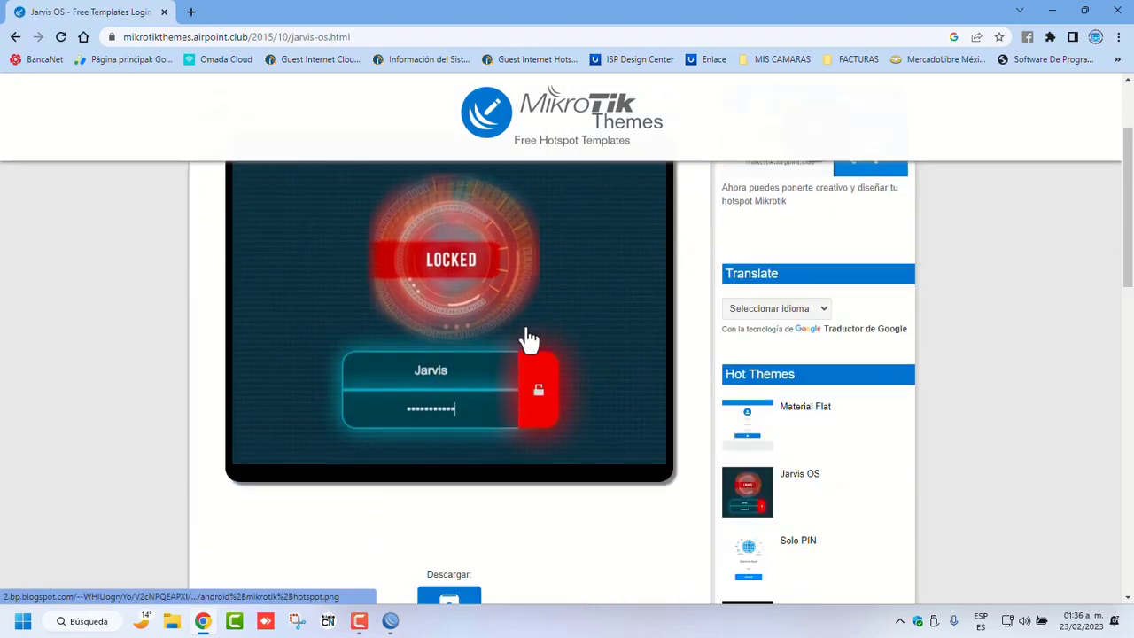
pyautogui.scroll(-3, 567, 327)
pyautogui.scroll(4, 577, 372)
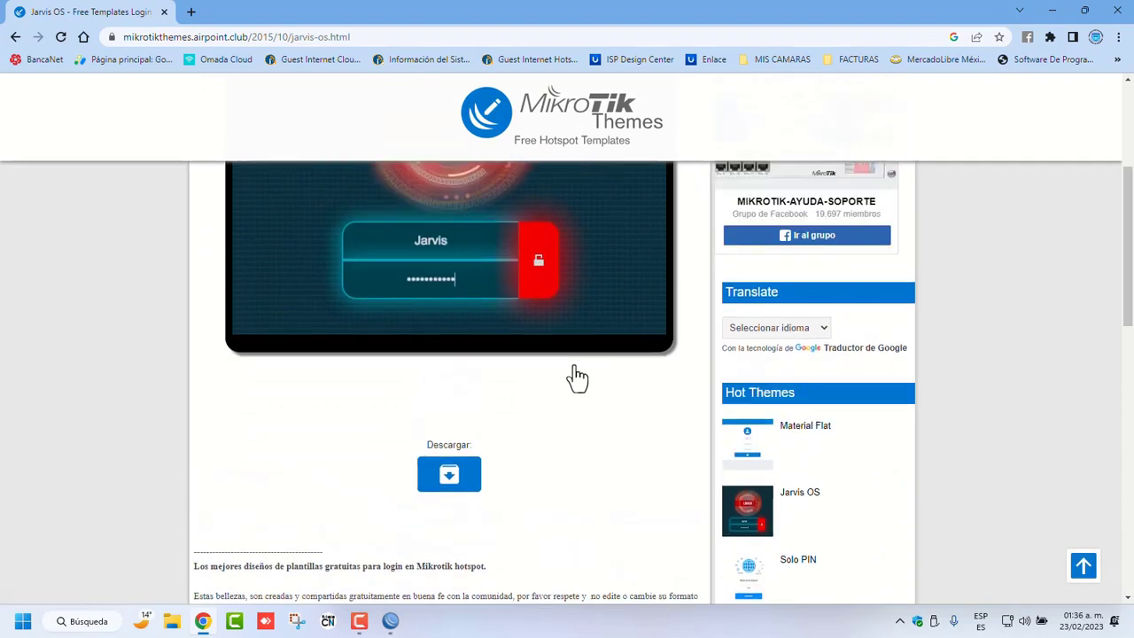
pyautogui.scroll(-2, 577, 376)
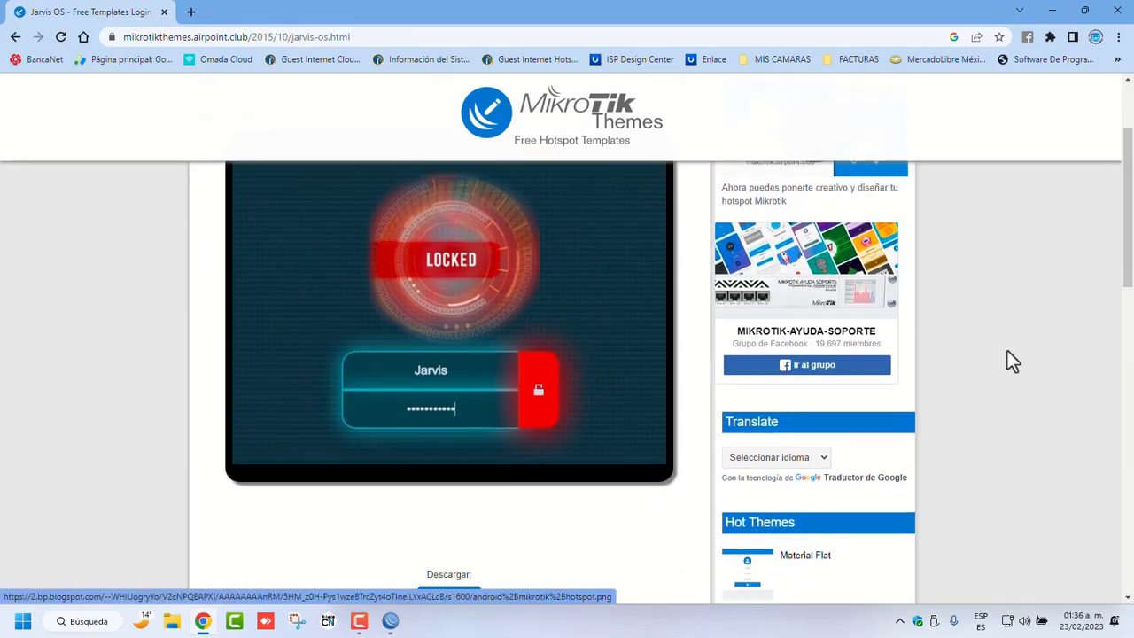
pyautogui.scroll(-2, 529, 417)
pyautogui.scroll(4, 1099, 306)
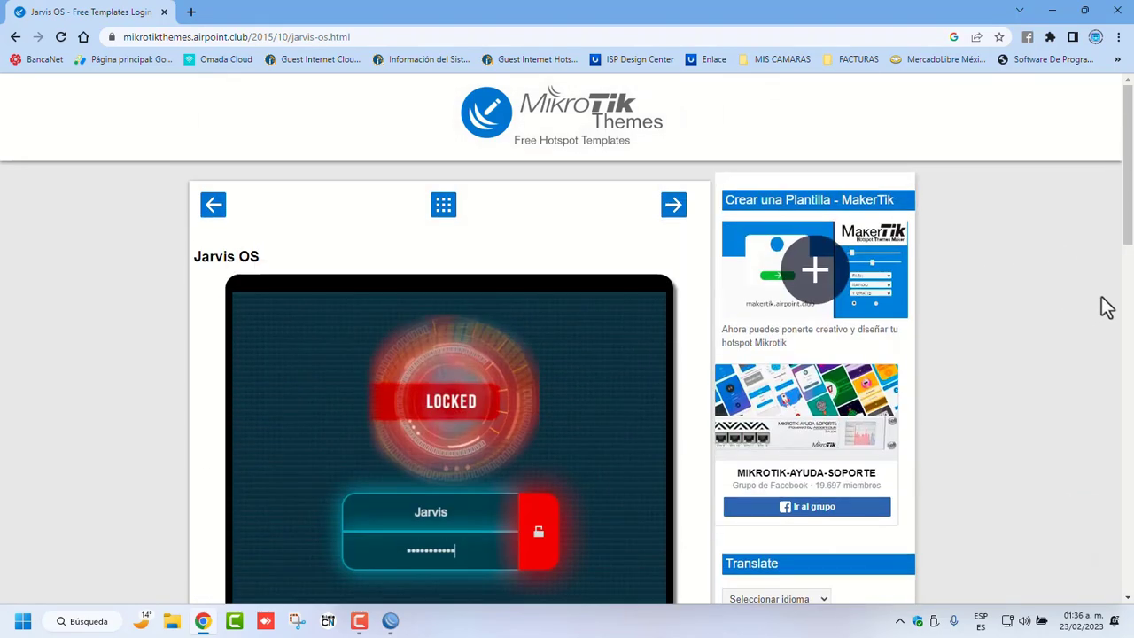
pyautogui.scroll(-6, 1035, 332)
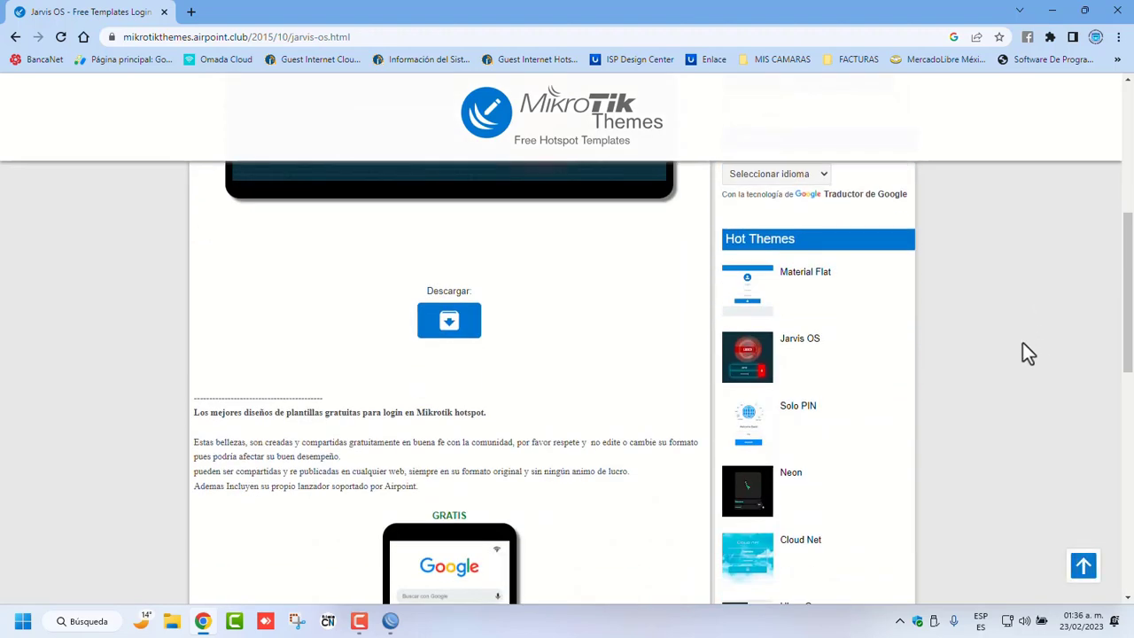
pyautogui.scroll(-4, 975, 350)
pyautogui.click(752, 280)
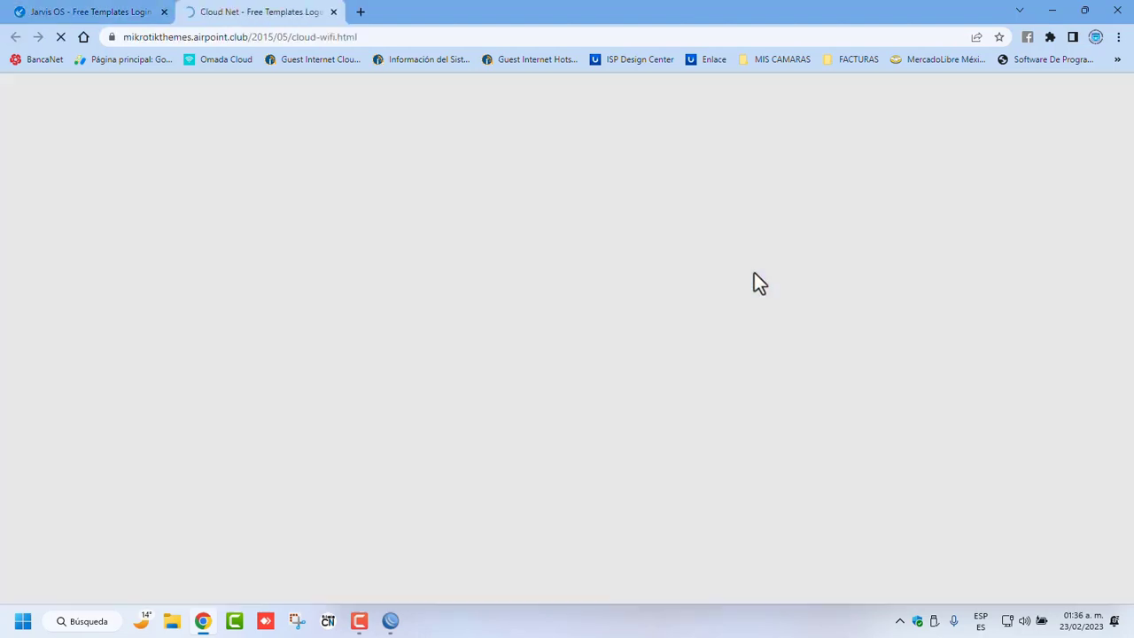
# Download the wired-network Cloud Net template as CloudNet.zip, then go back to the Cloud Net page.
pyautogui.scroll(-2, 986, 337)
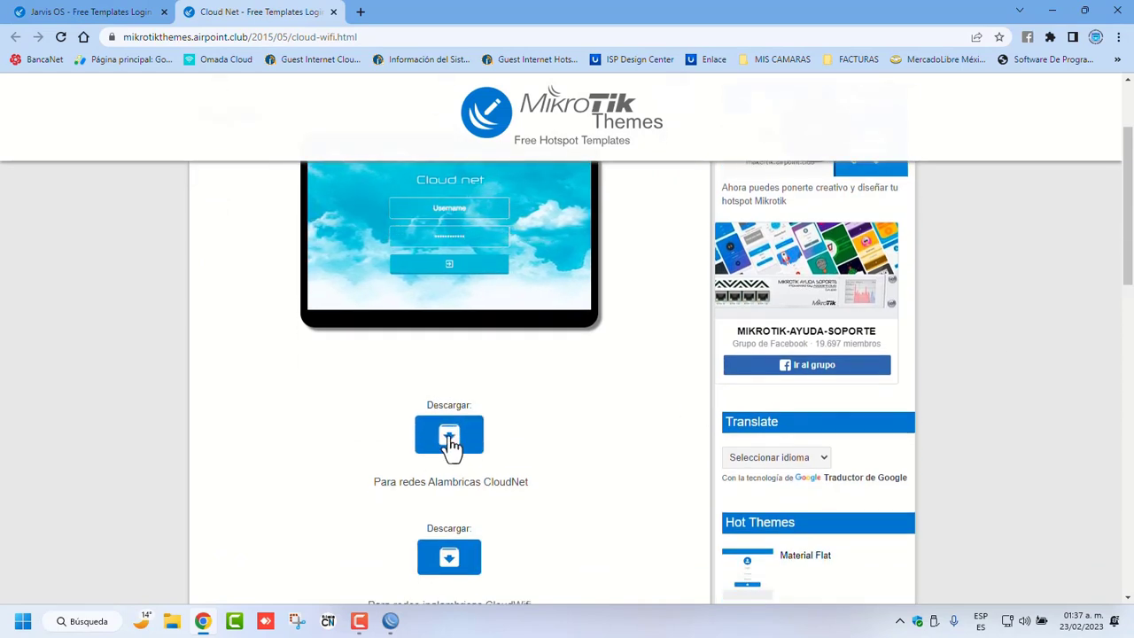
pyautogui.click(444, 437)
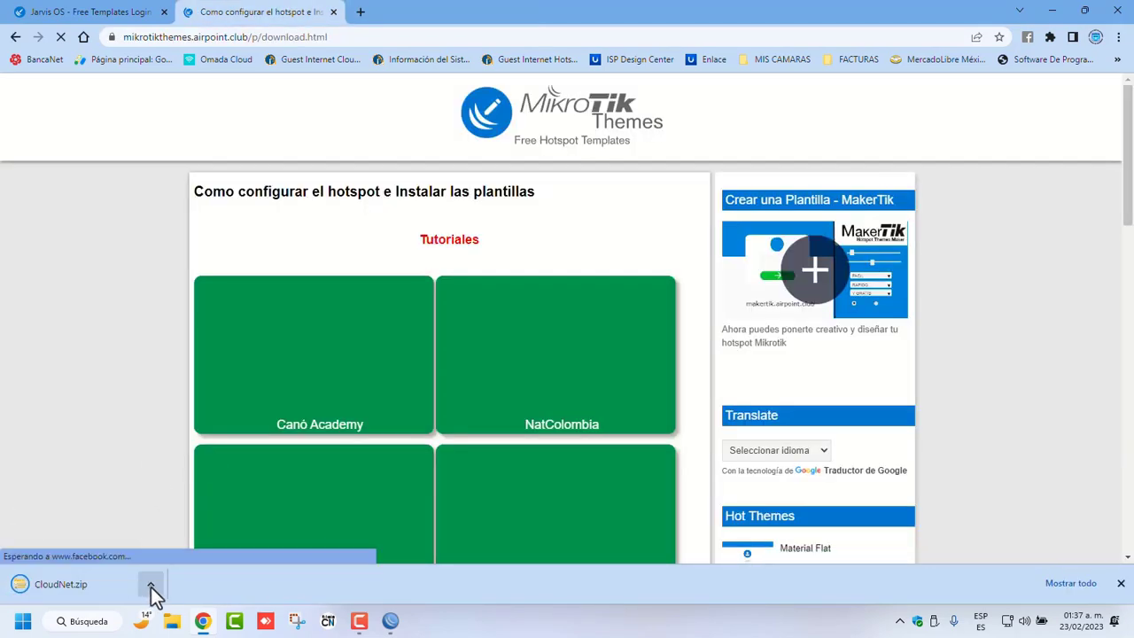
pyautogui.click(151, 586)
pyautogui.click(69, 488)
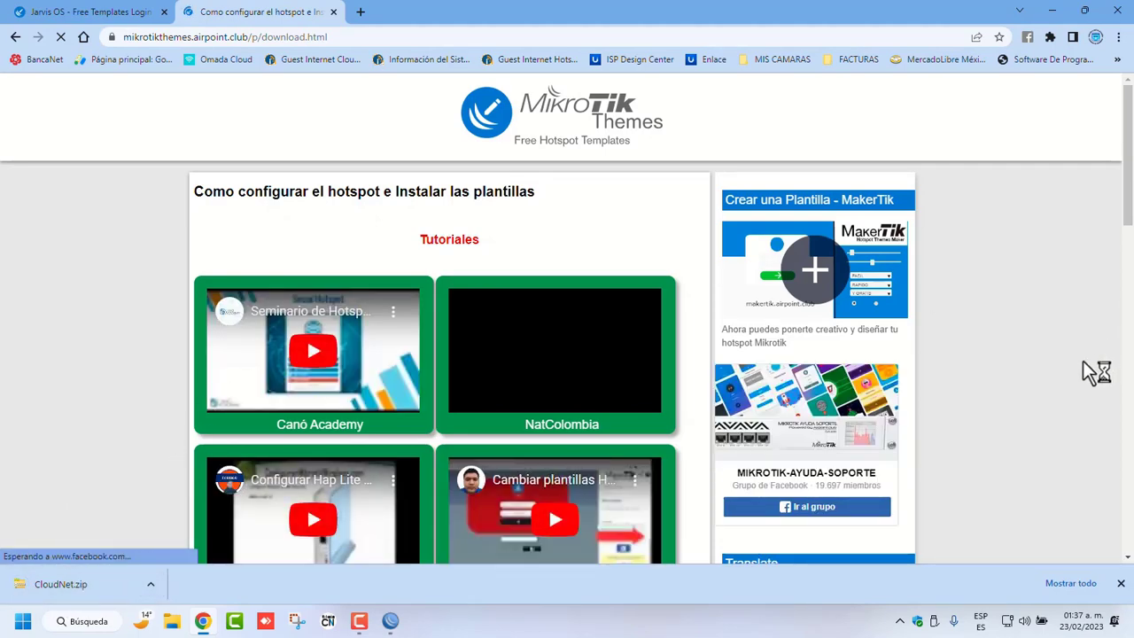
pyautogui.scroll(-8, 1011, 367)
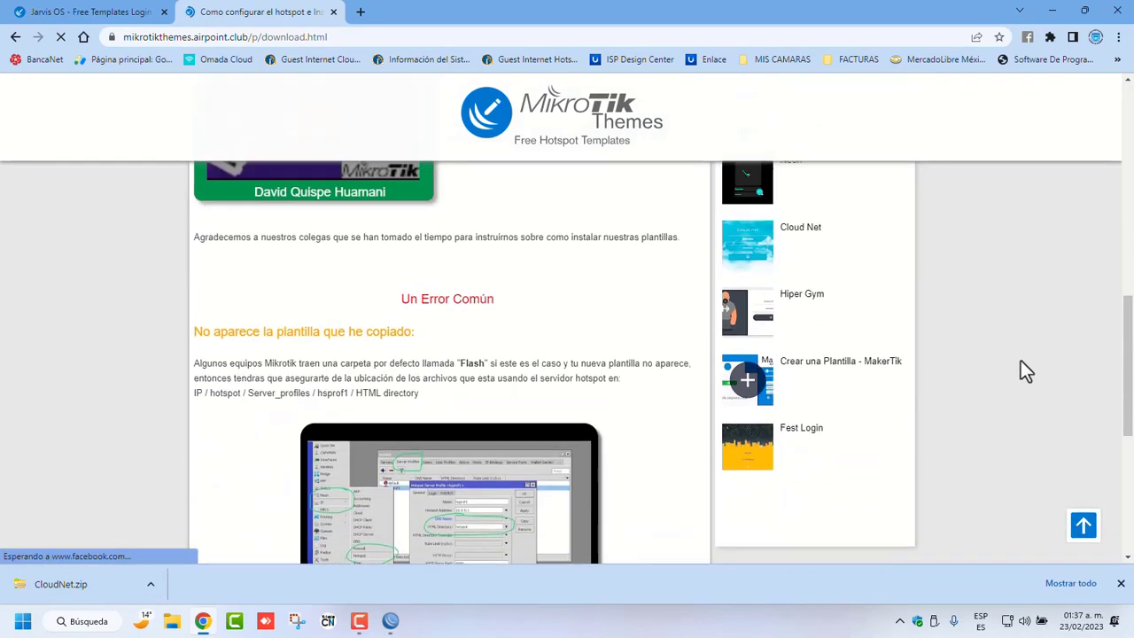
pyautogui.scroll(10, 1021, 362)
pyautogui.scroll(-8, 107, 266)
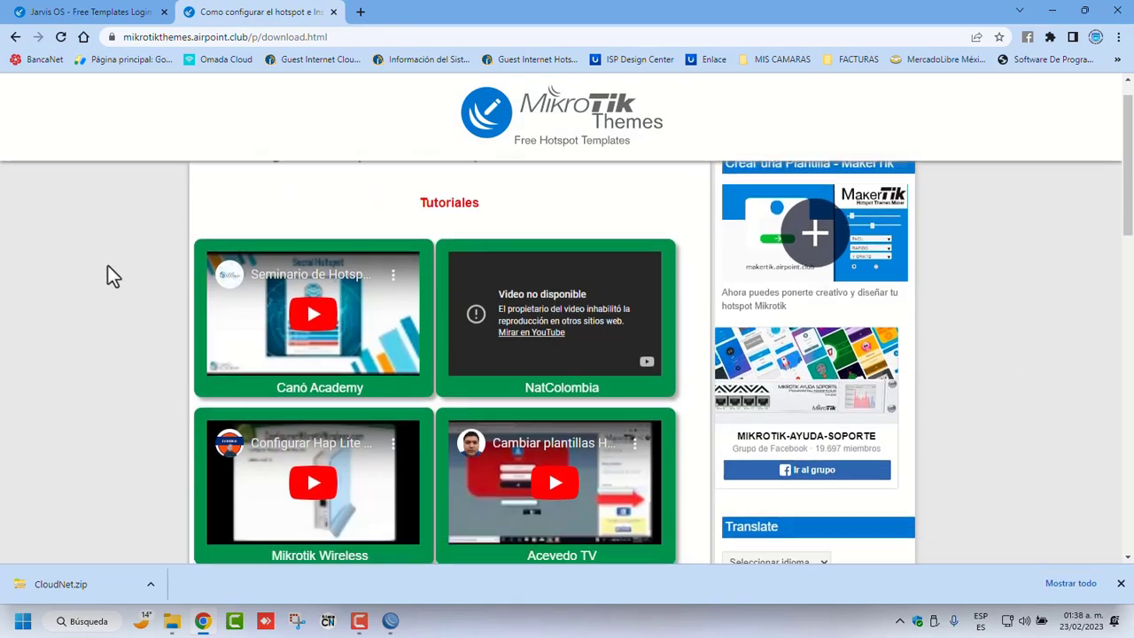
pyautogui.click(1121, 584)
pyautogui.scroll(4, 1045, 390)
pyautogui.scroll(4, 15, 221)
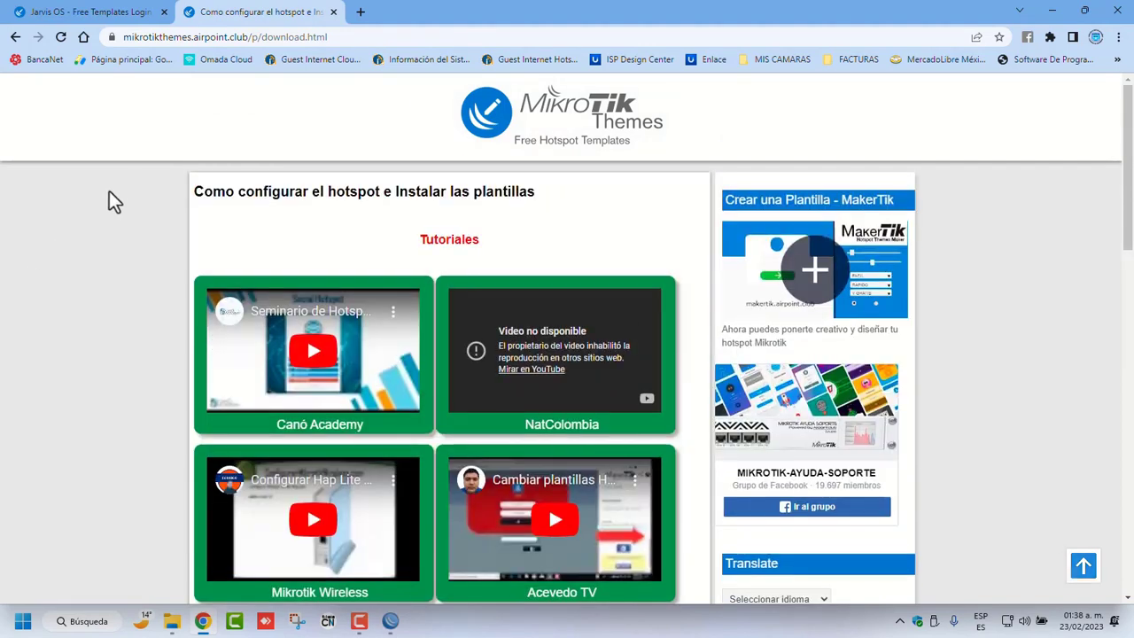
pyautogui.click(15, 37)
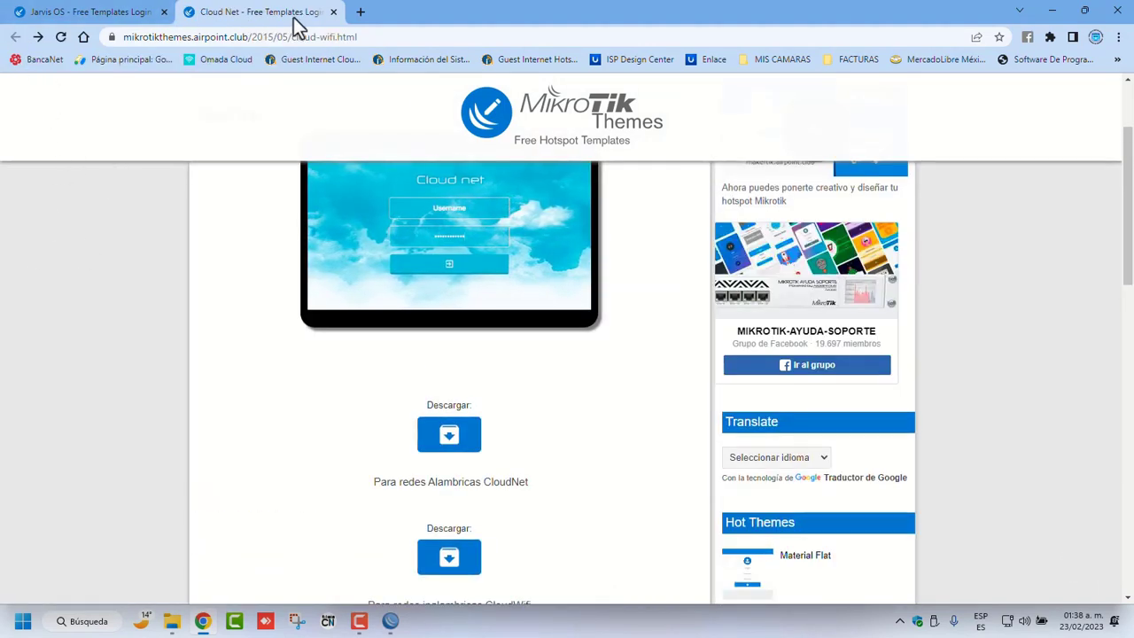
# Step back through the Stark and Responsive Material Login pages to the template listing.
pyautogui.click(334, 12)
pyautogui.scroll(8, 133, 319)
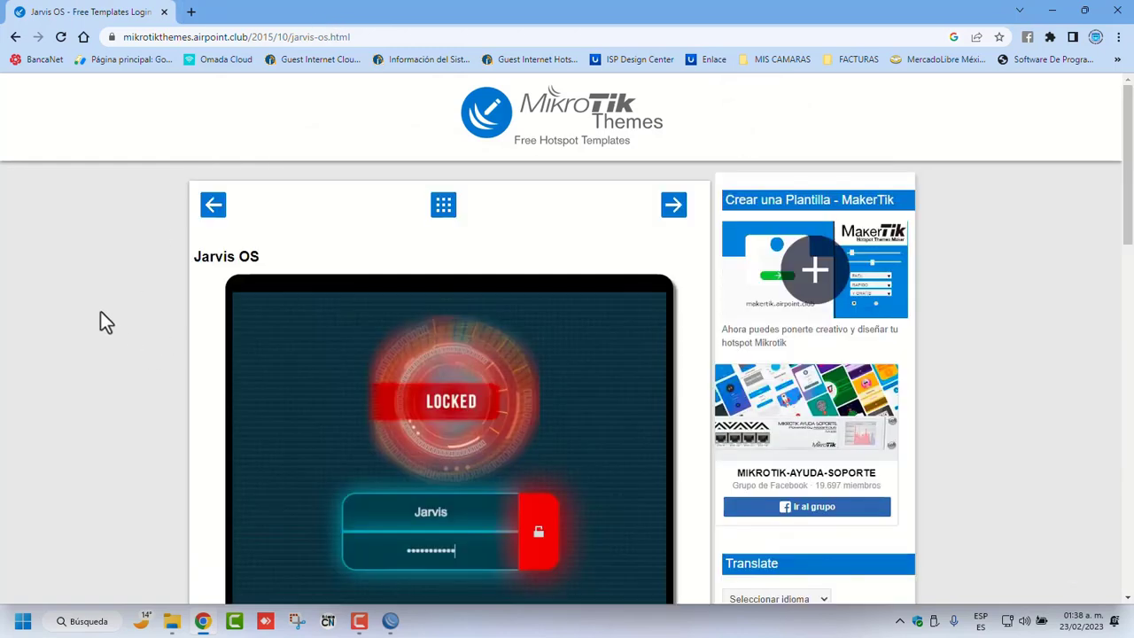
pyautogui.click(218, 212)
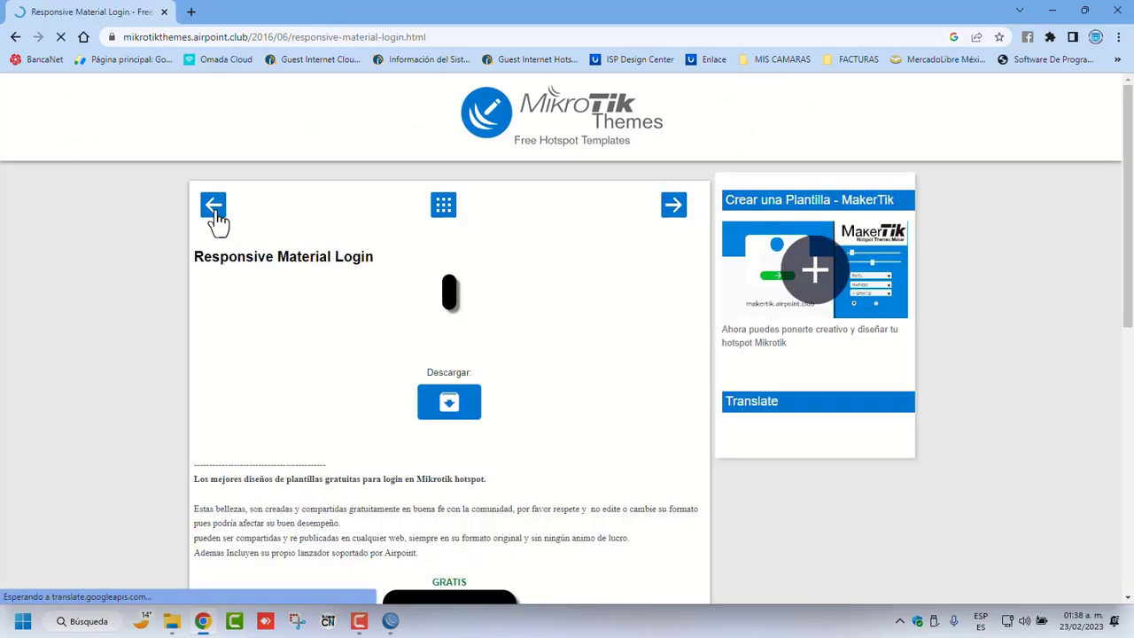
pyautogui.click(217, 213)
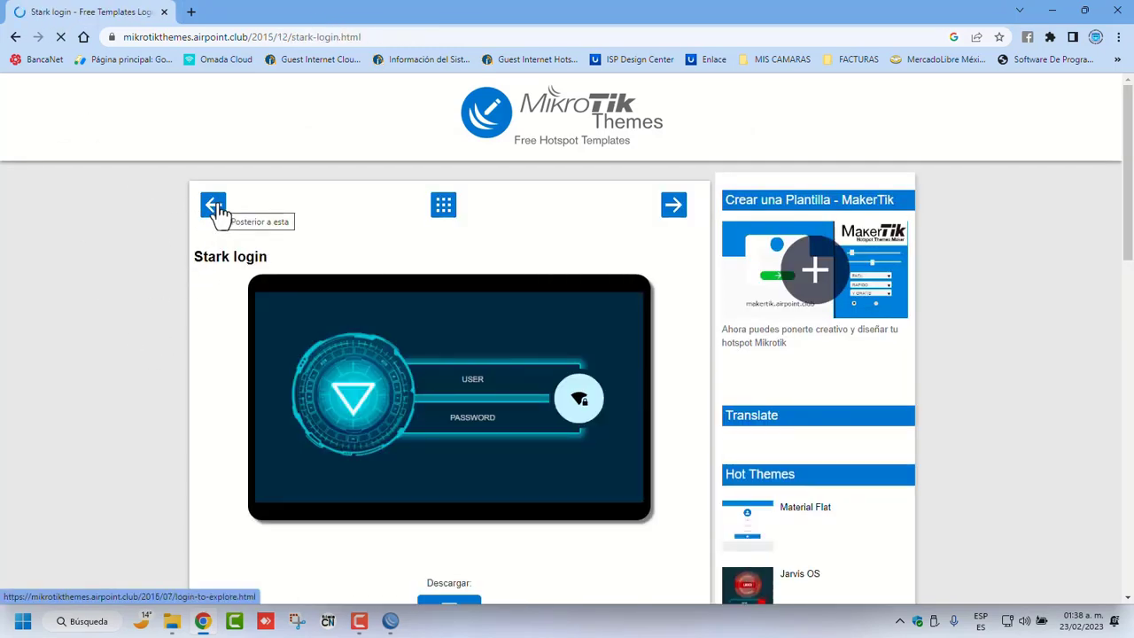
pyautogui.click(16, 38)
pyautogui.click(16, 37)
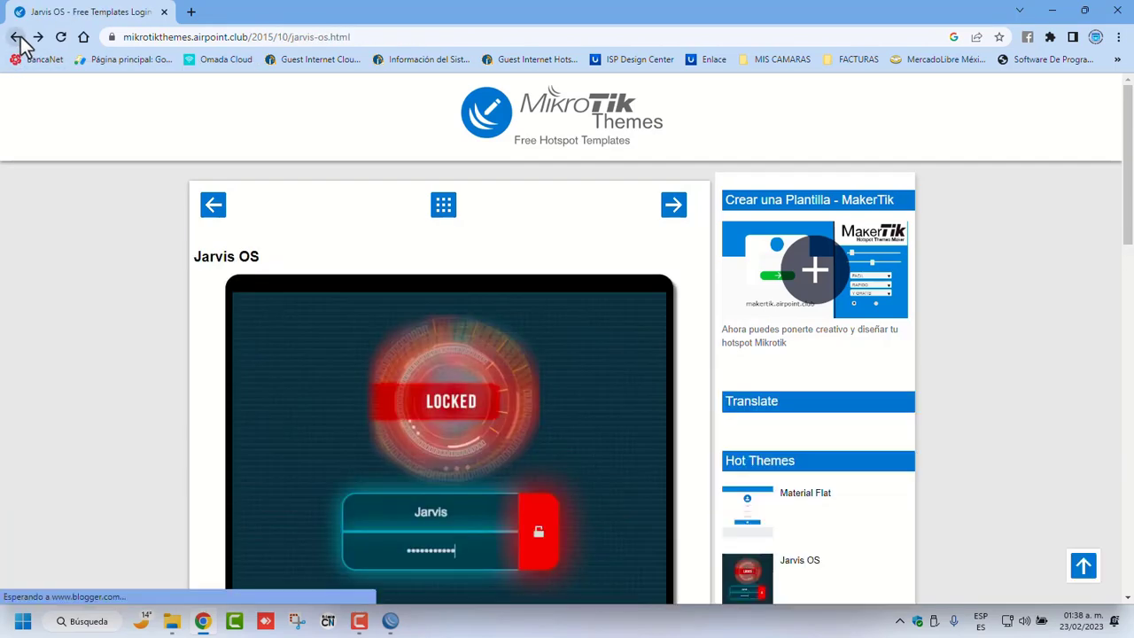
pyautogui.click(16, 37)
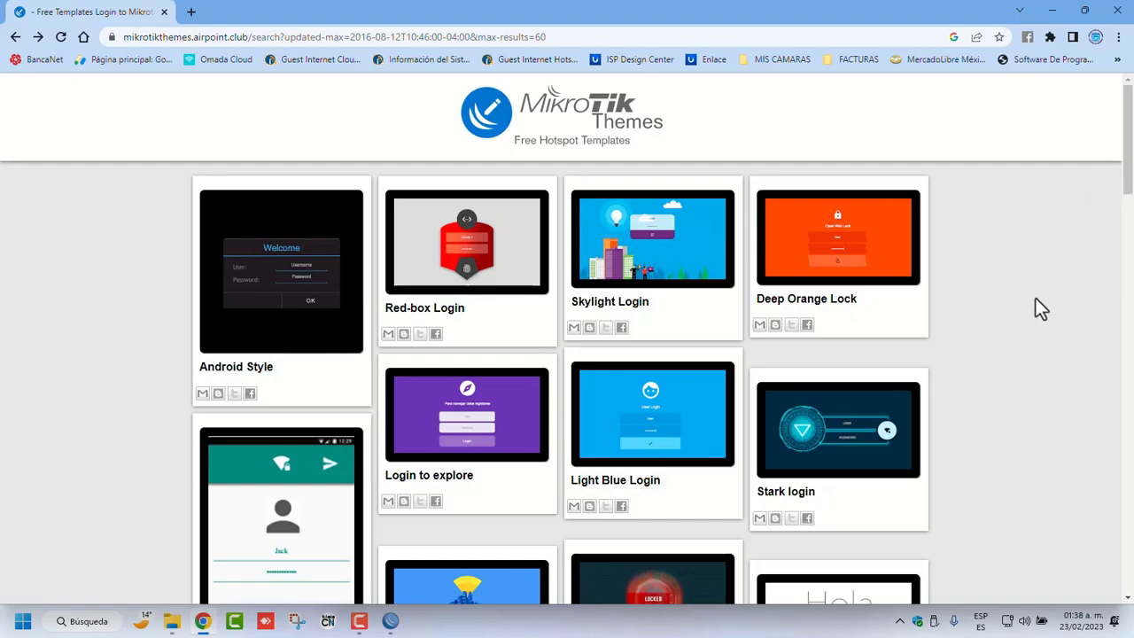
# Return to the gallery's first page and open the Crear una Plantilla - MakerTik page.
pyautogui.scroll(-10, 1033, 315)
pyautogui.scroll(-10, 1027, 307)
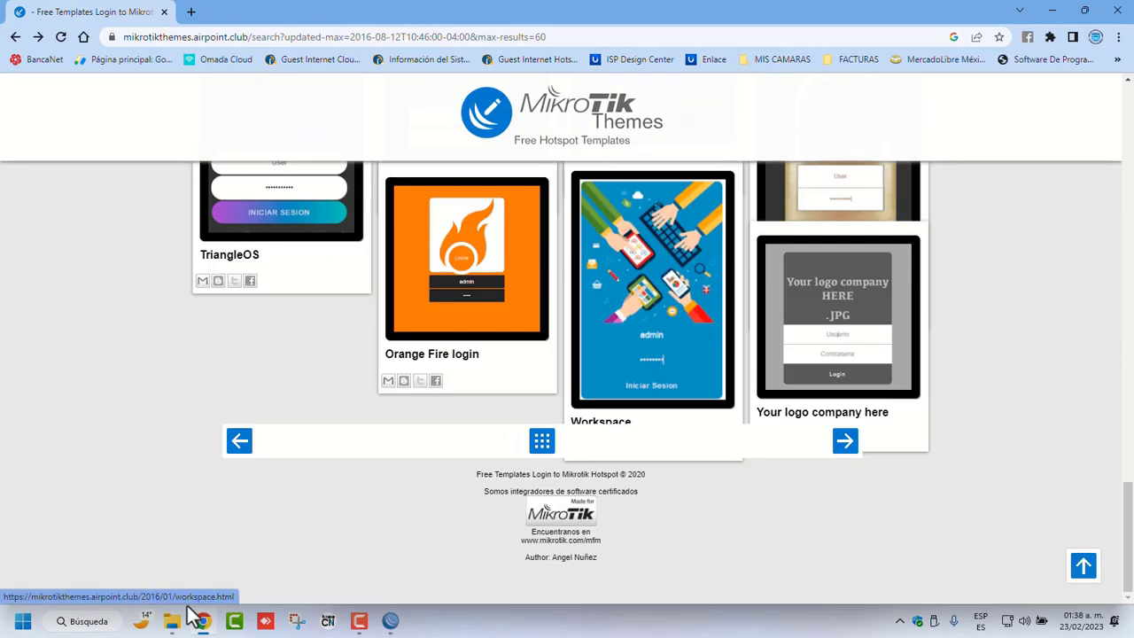
pyautogui.click(239, 448)
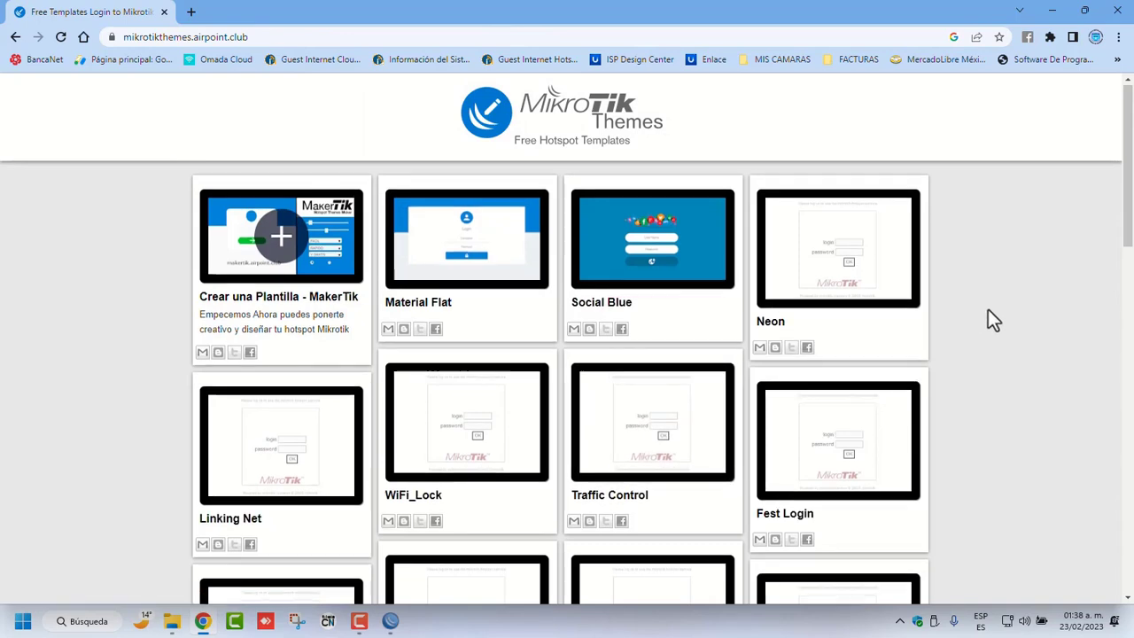
pyautogui.scroll(-2, 988, 310)
pyautogui.scroll(1, 987, 313)
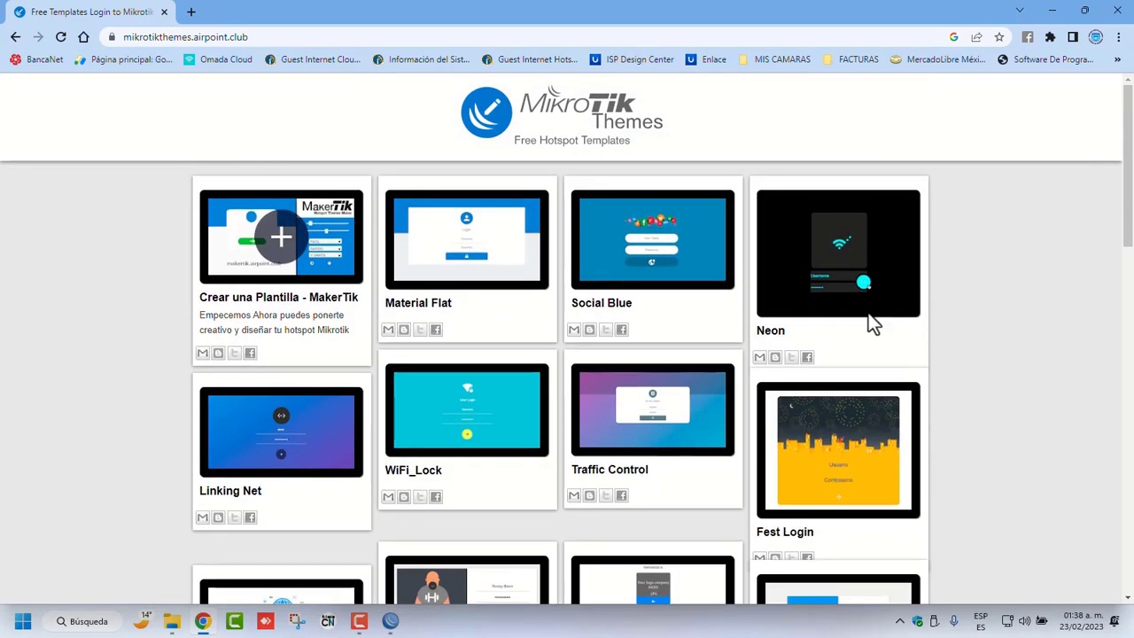
pyautogui.click(279, 243)
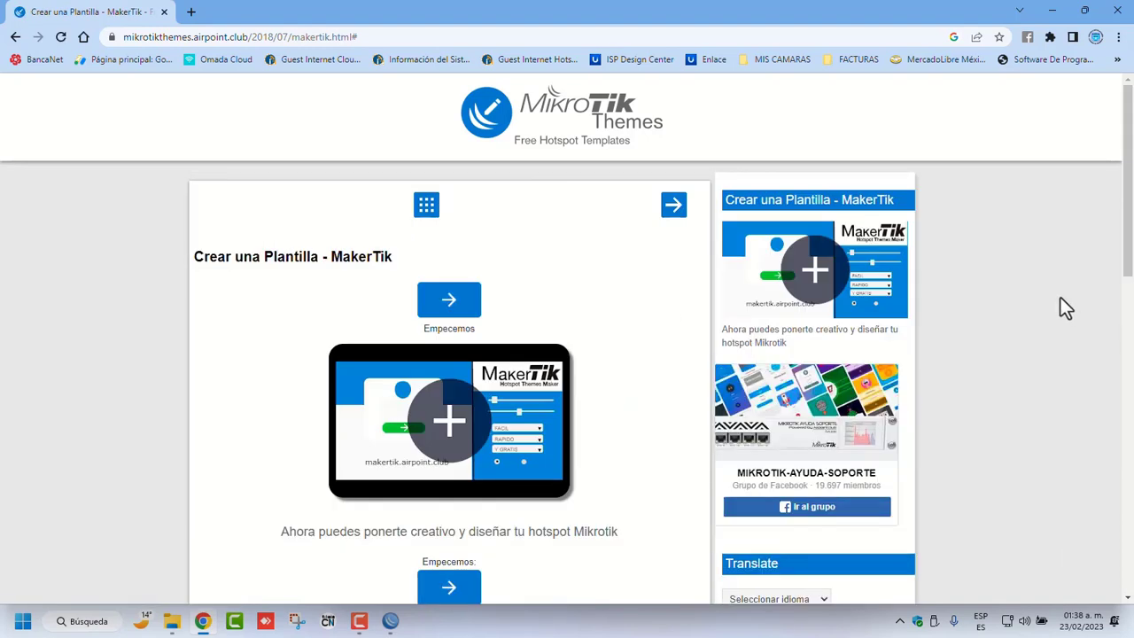
pyautogui.scroll(-2, 1016, 283)
pyautogui.scroll(-4, 1014, 282)
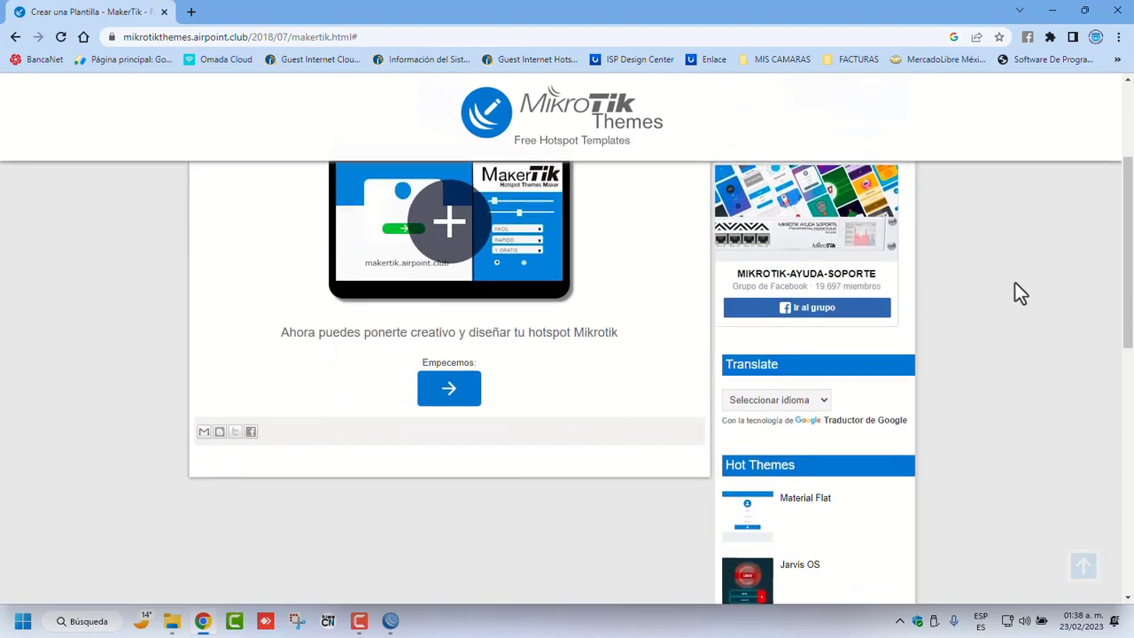
pyautogui.scroll(5, 1014, 282)
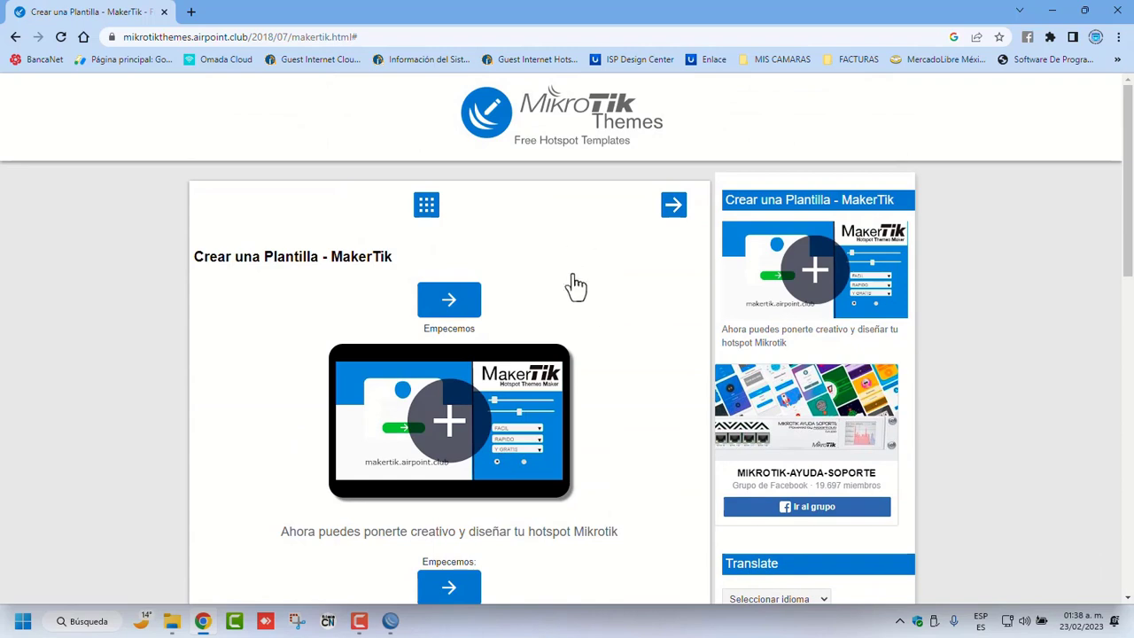
# Open the MakerTik generator at makertik.airpoint.club and look over its design settings panel.
pyautogui.click(812, 275)
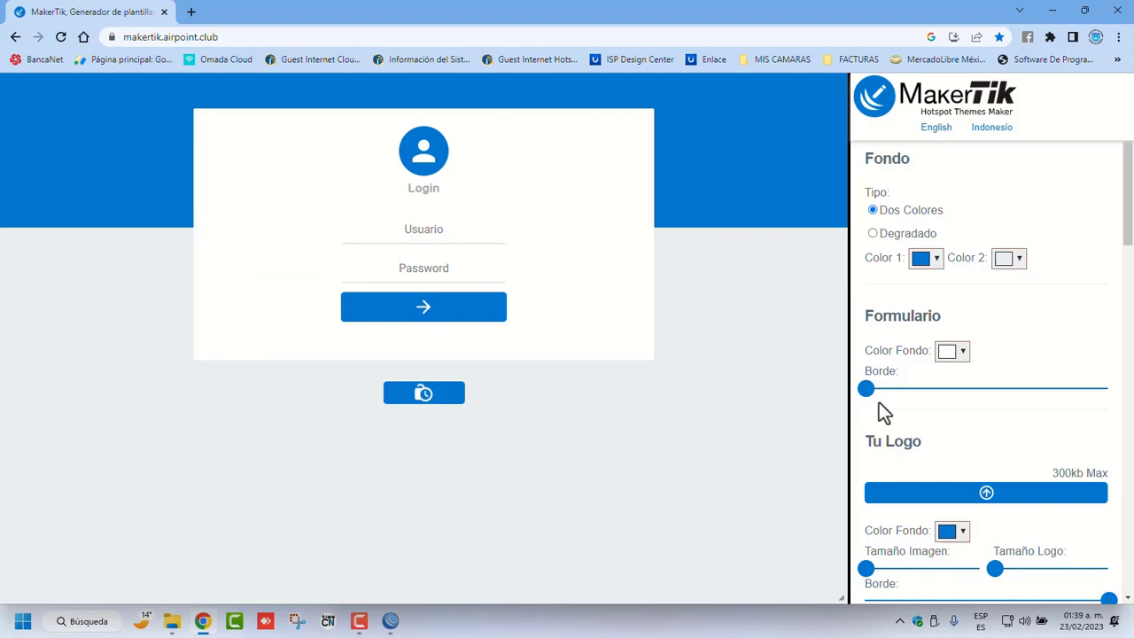
pyautogui.scroll(-8, 1086, 336)
pyautogui.scroll(-4, 1039, 422)
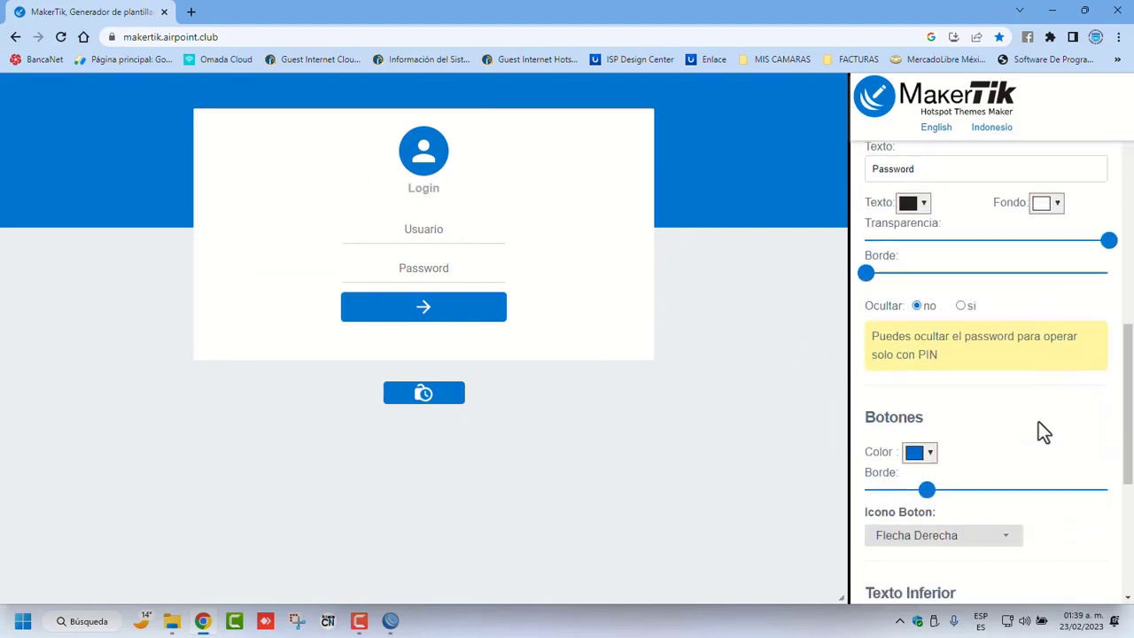
pyautogui.scroll(8, 1038, 410)
pyautogui.scroll(1, 1043, 394)
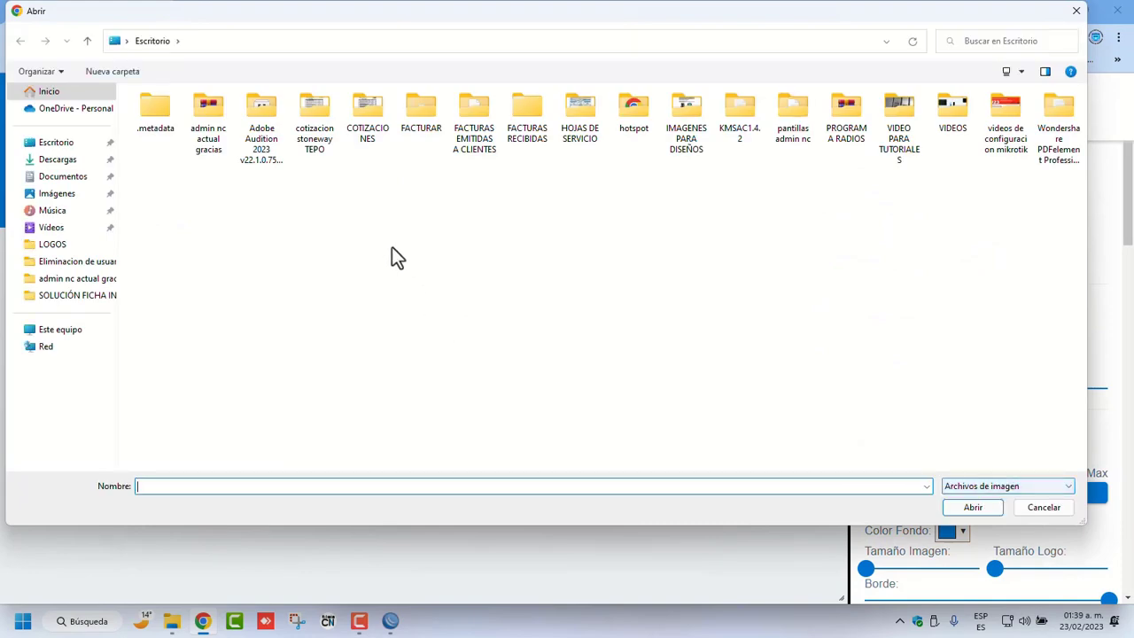
# Load the domo camera image from the IMAGENES PARA DISEÑOS folder as the logo.
pyautogui.click(1077, 11)
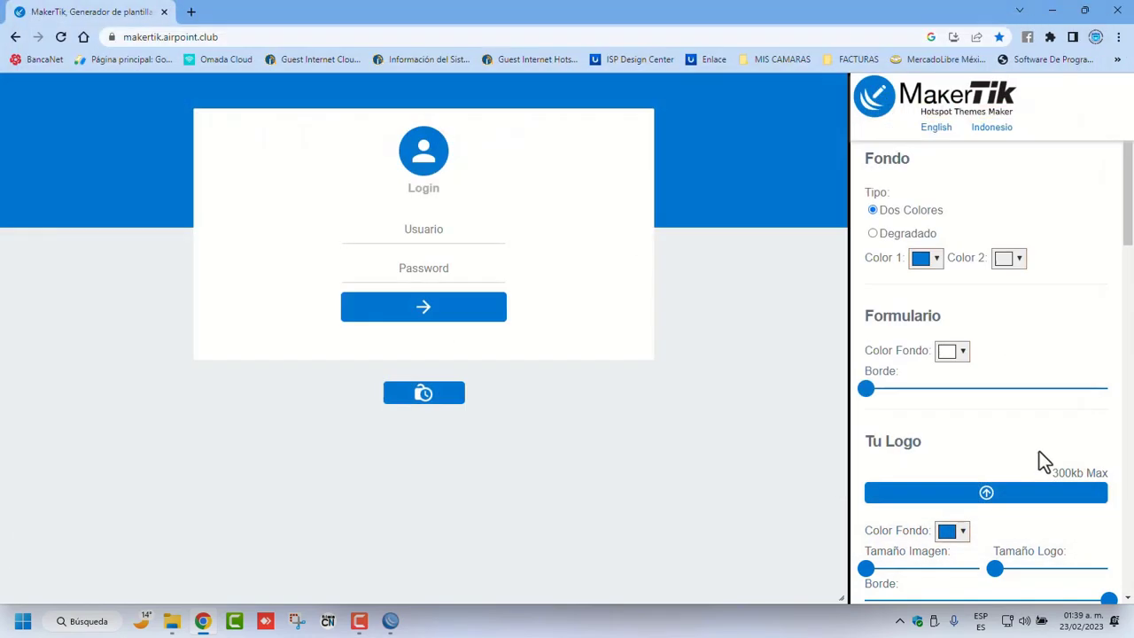
pyautogui.click(1010, 501)
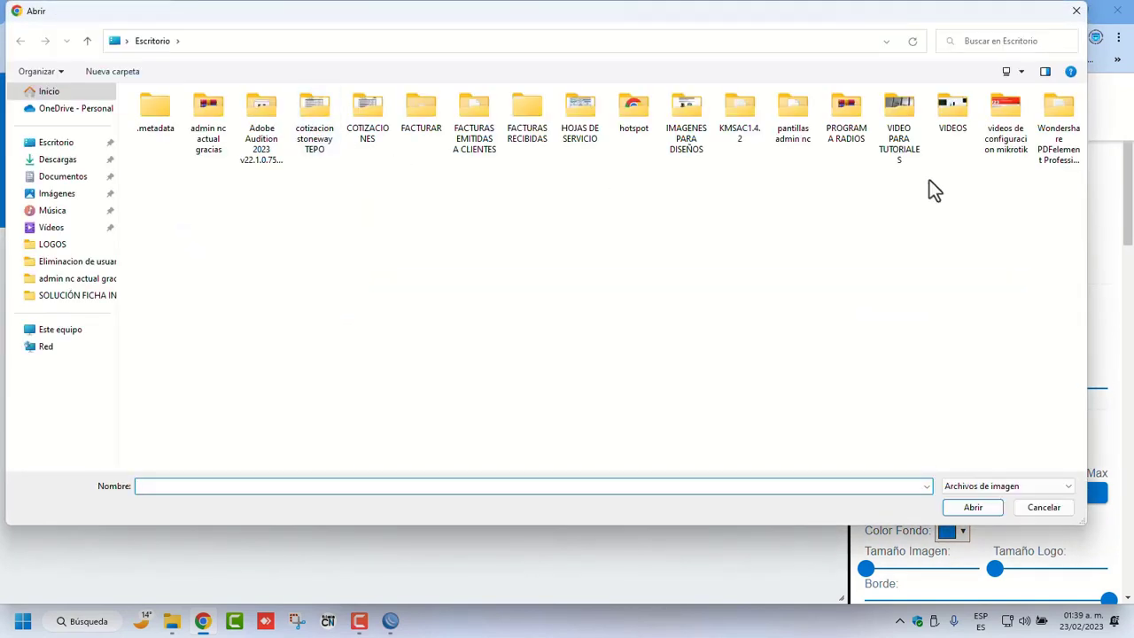
pyautogui.doubleClick(702, 117)
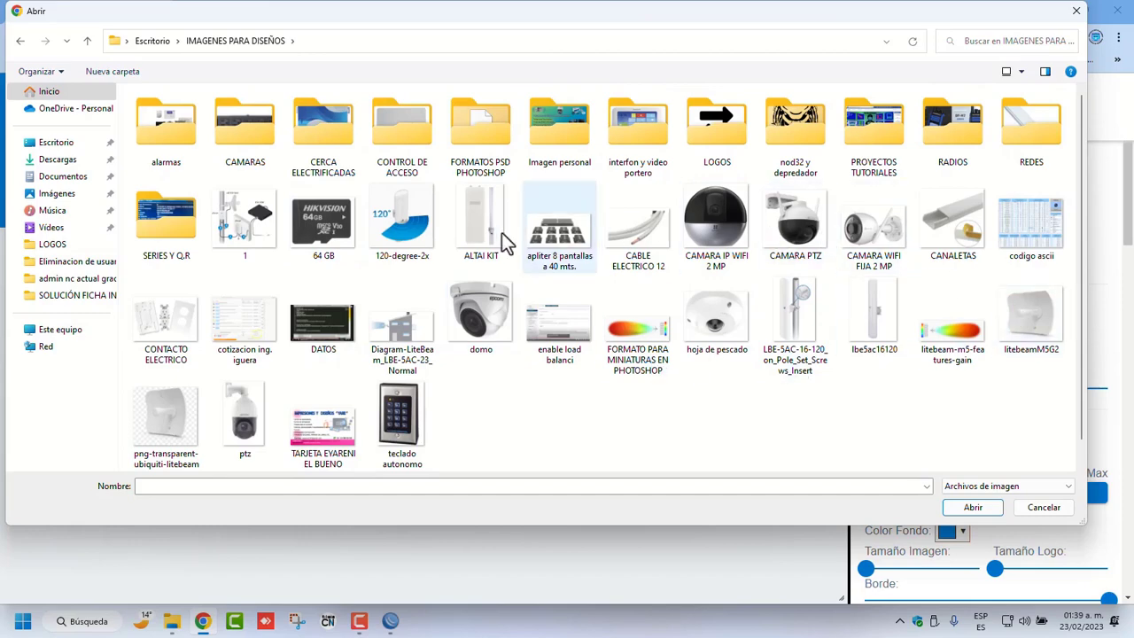
pyautogui.click(483, 319)
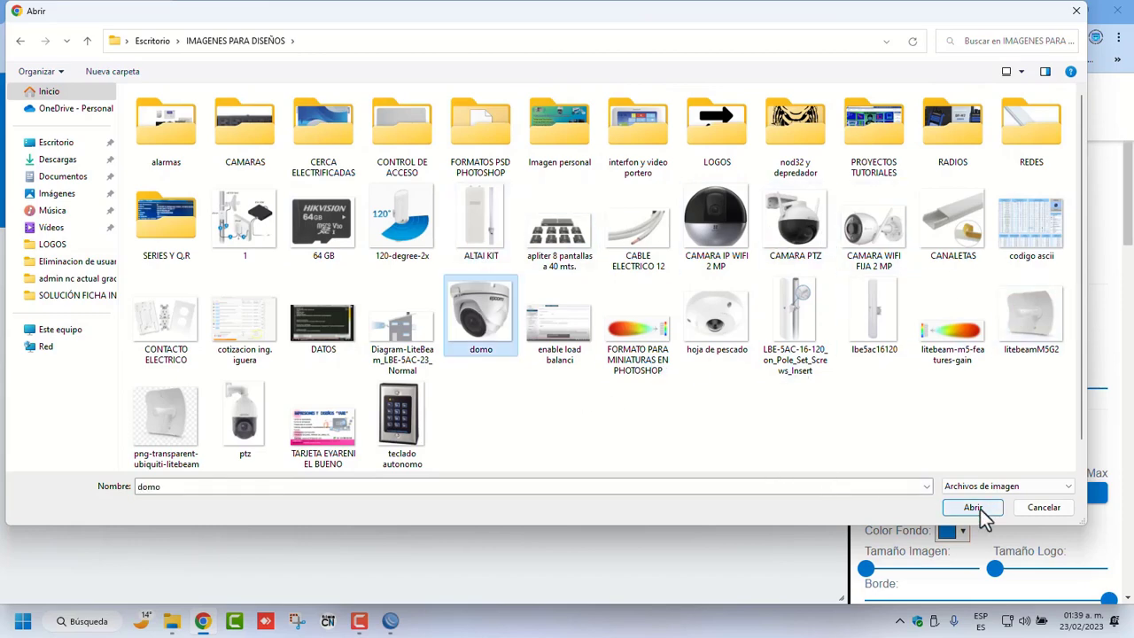
pyautogui.click(972, 507)
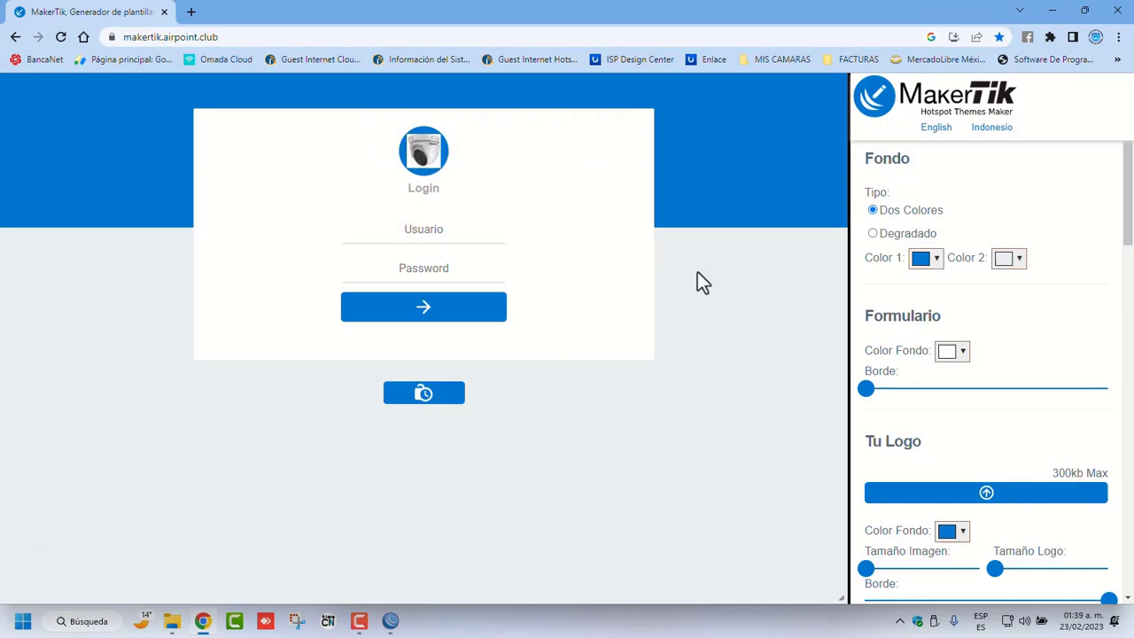
# Slightly round the form's corners and enlarge the logo image and its surrounding circle.
pyautogui.moveTo(866, 388); pyautogui.dragTo(916, 388)
pyautogui.scroll(-2, 944, 491)
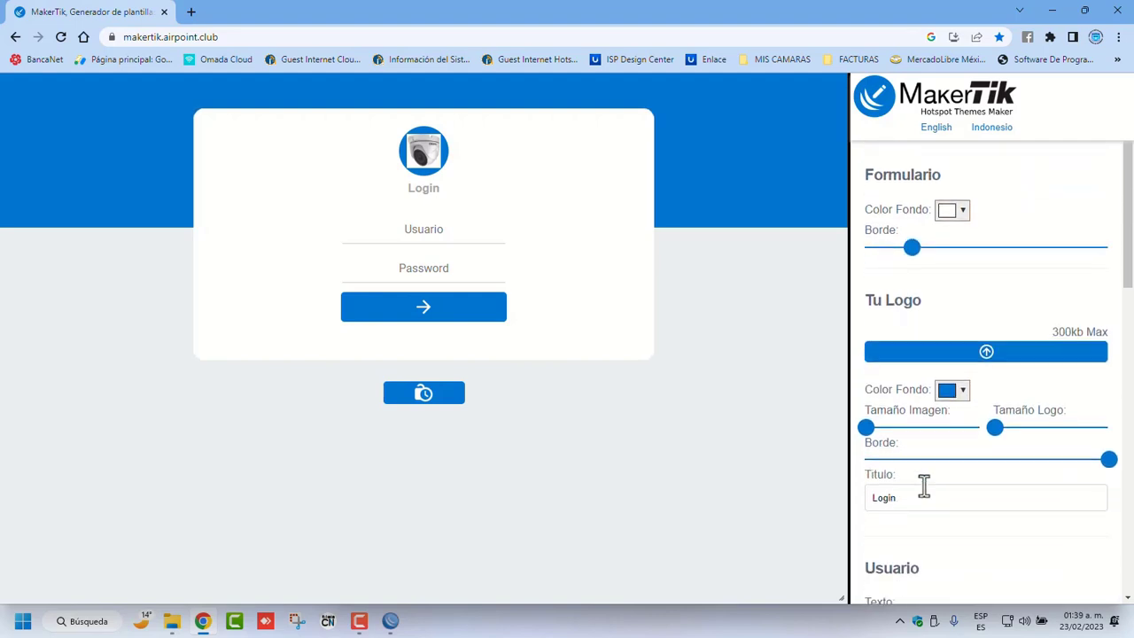
pyautogui.moveTo(868, 426); pyautogui.dragTo(888, 426)
pyautogui.moveTo(1008, 432); pyautogui.dragTo(1124, 441)
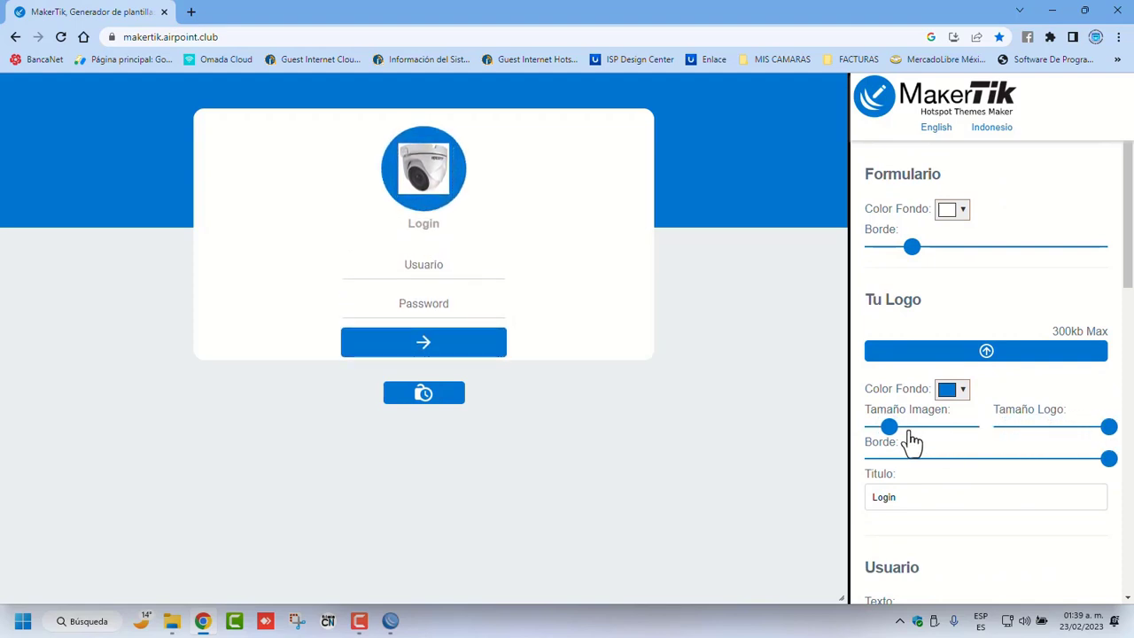
pyautogui.moveTo(889, 427); pyautogui.dragTo(937, 429)
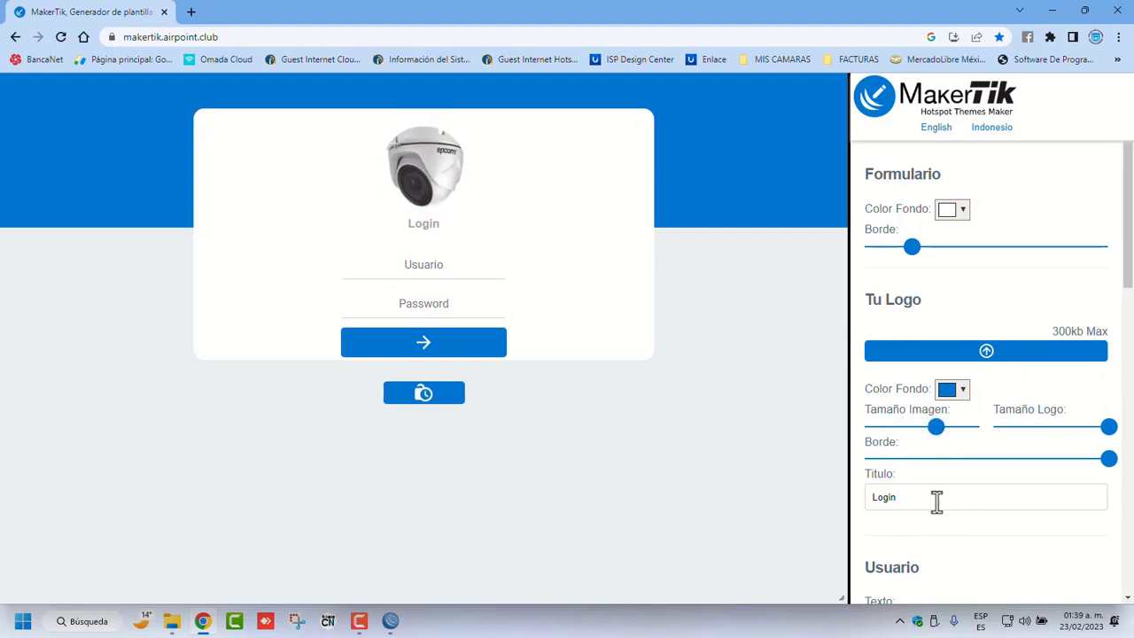
# Switch the page background to a Degradado gradient running from green to cyan.
pyautogui.scroll(2, 956, 239)
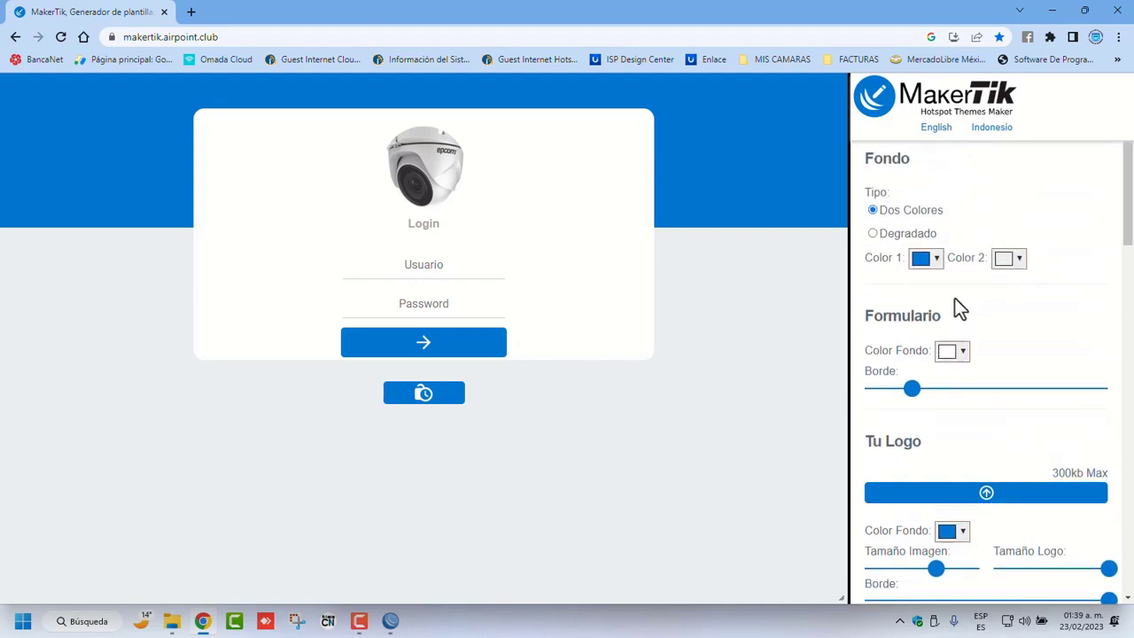
pyautogui.click(958, 355)
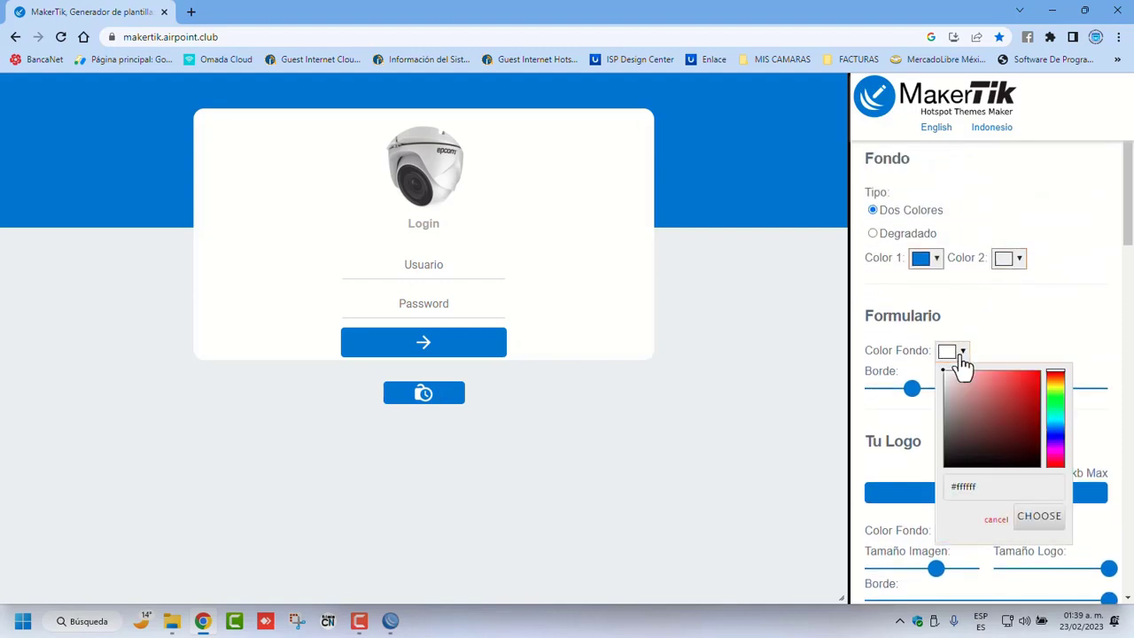
pyautogui.click(979, 316)
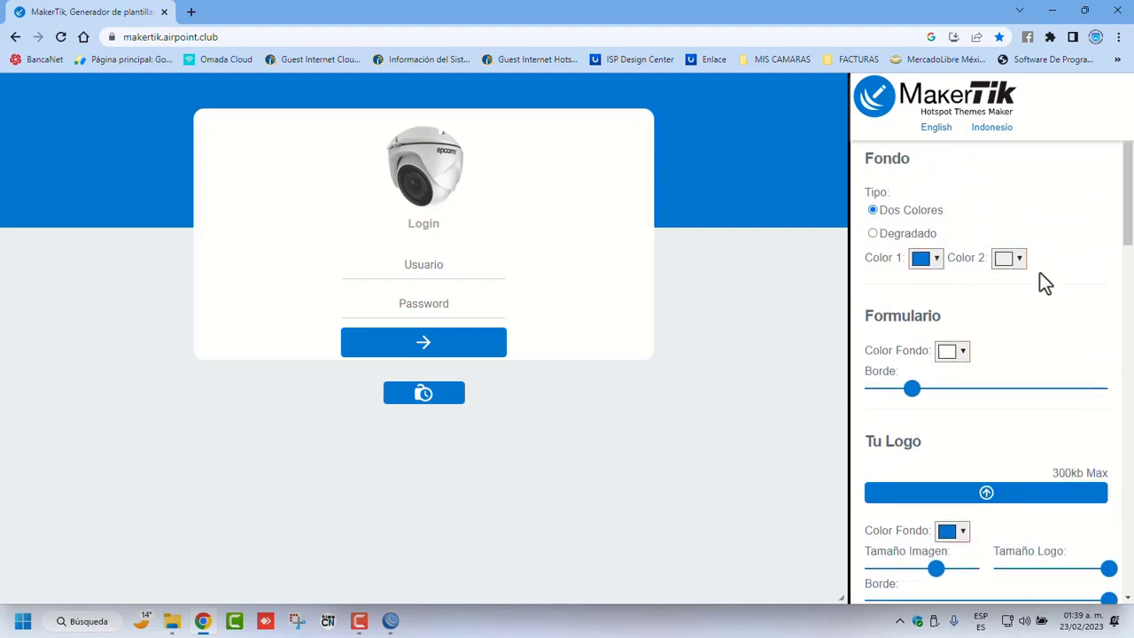
pyautogui.click(873, 234)
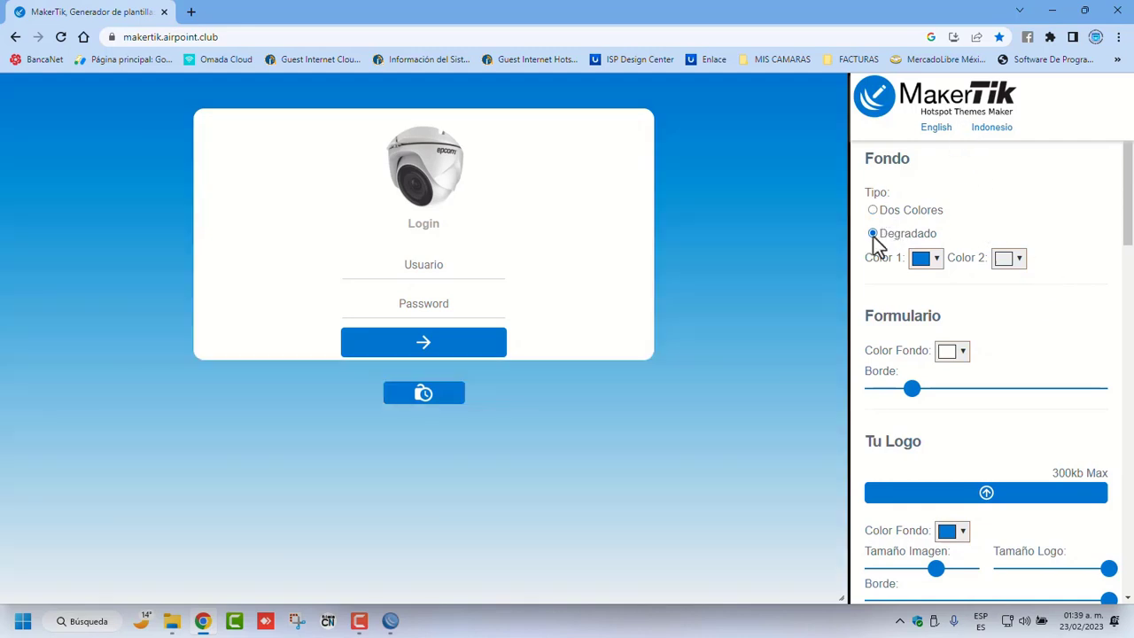
pyautogui.click(935, 263)
pyautogui.click(1028, 316)
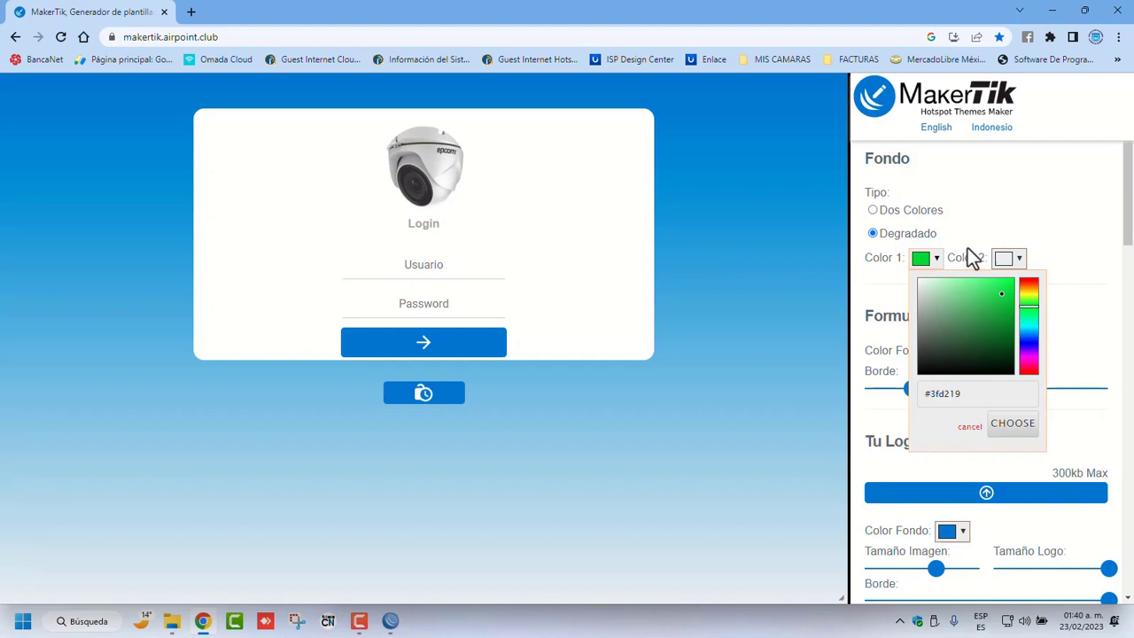
pyautogui.click(1004, 225)
pyautogui.click(1020, 259)
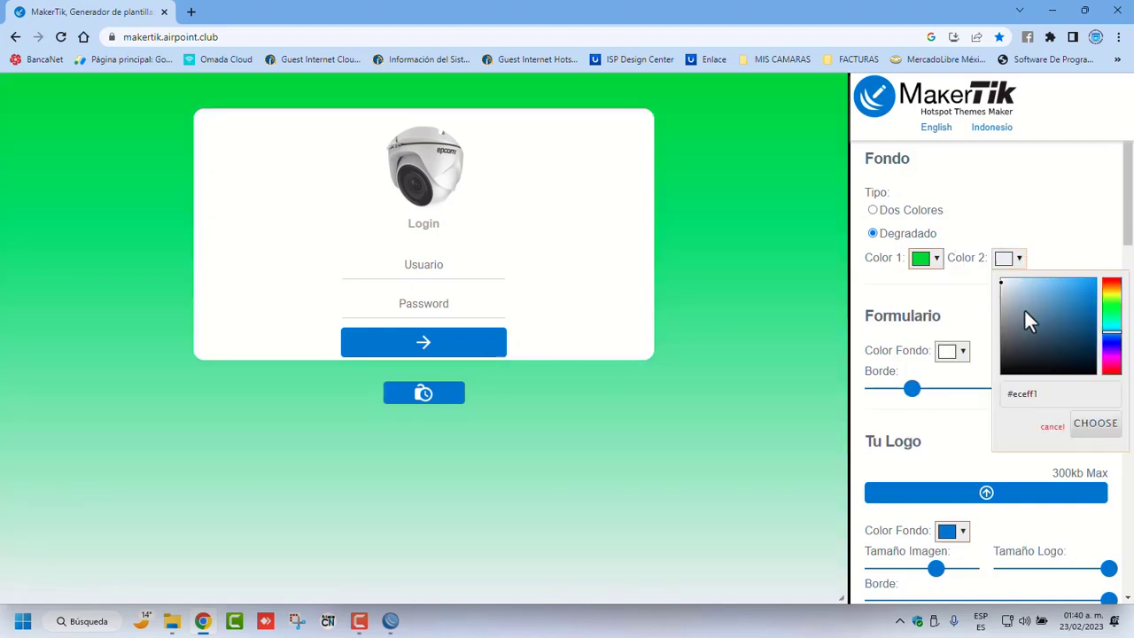
pyautogui.click(1109, 326)
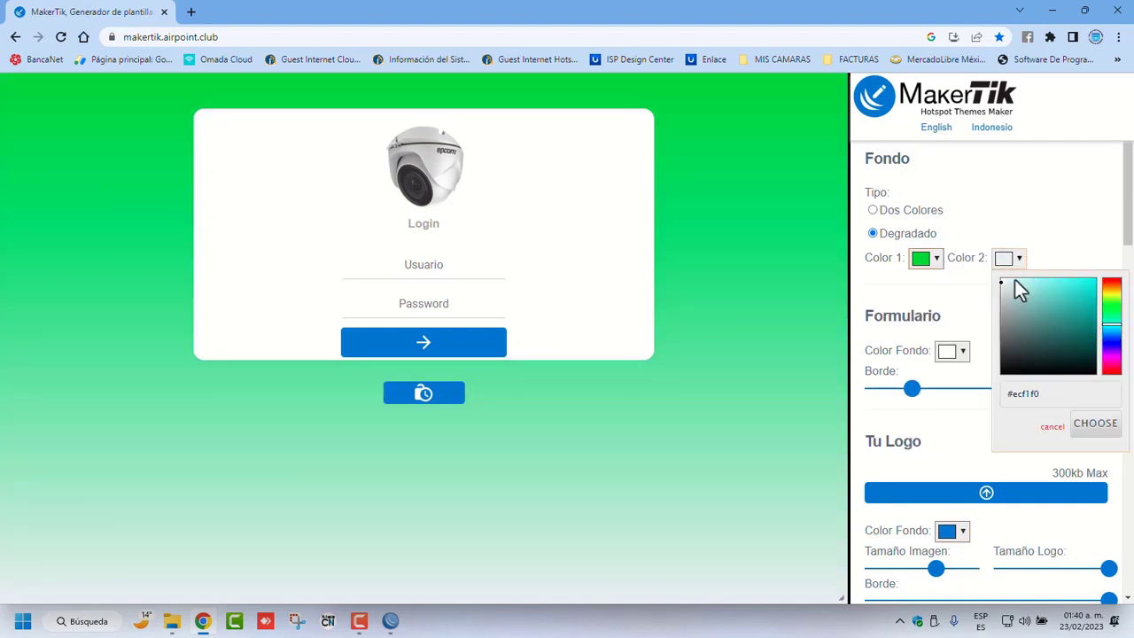
pyautogui.click(1080, 292)
pyautogui.click(1059, 246)
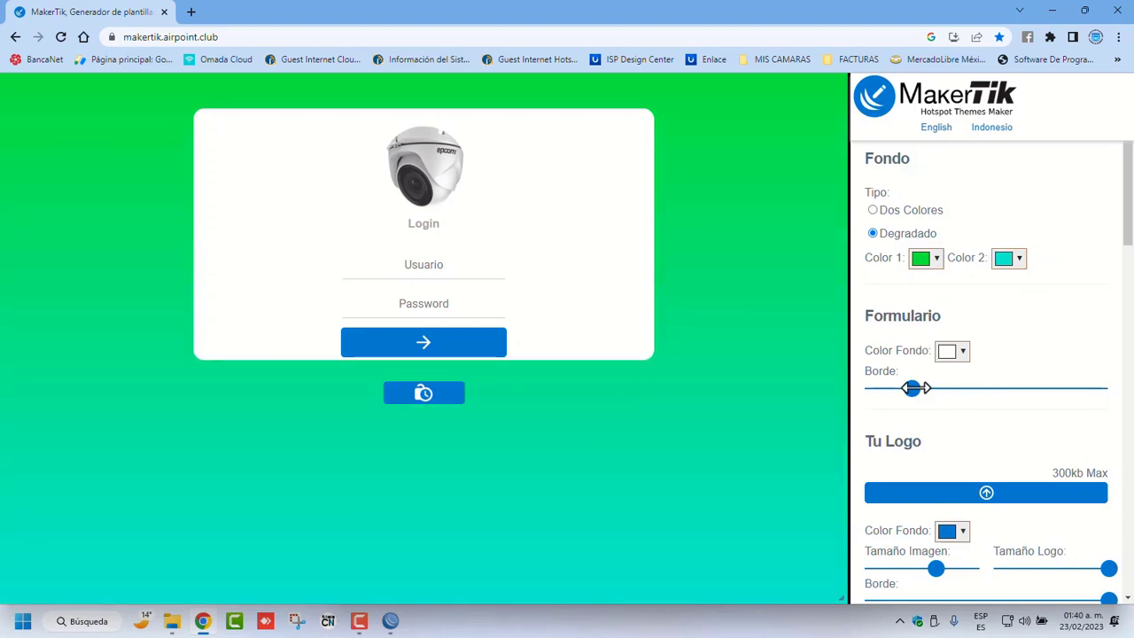
# Push Formulario Borde to maximum and tint the form pale grey-green (#d0dfd9).
pyautogui.moveTo(921, 388); pyautogui.dragTo(1107, 387)
pyautogui.click(952, 351)
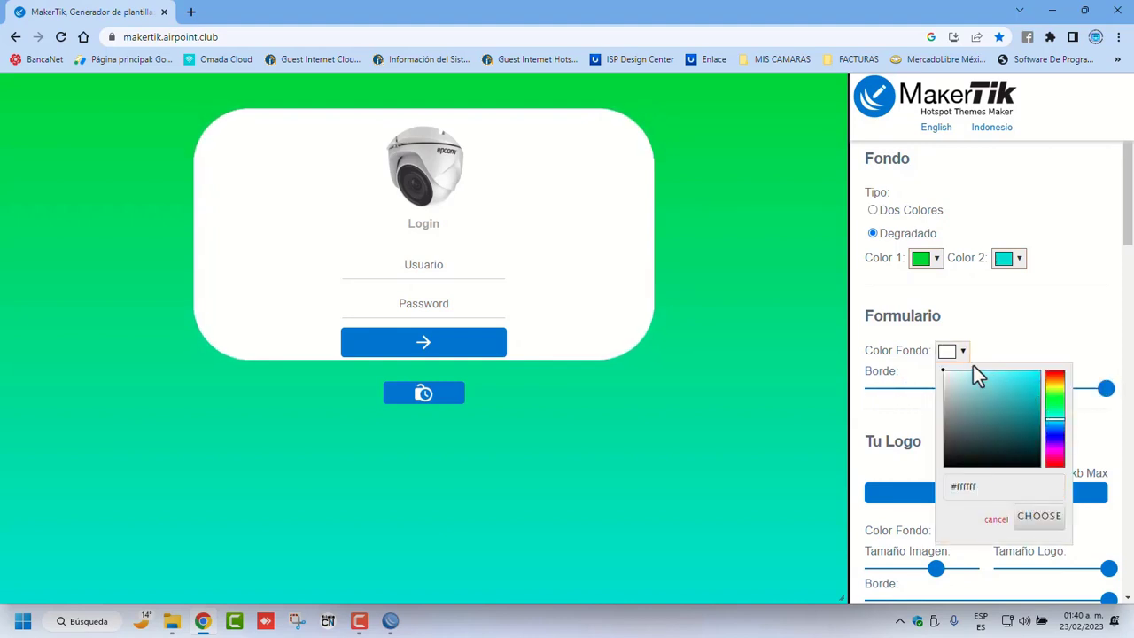
pyautogui.click(1055, 413)
pyautogui.moveTo(1036, 393); pyautogui.dragTo(1050, 367)
pyautogui.click(1039, 517)
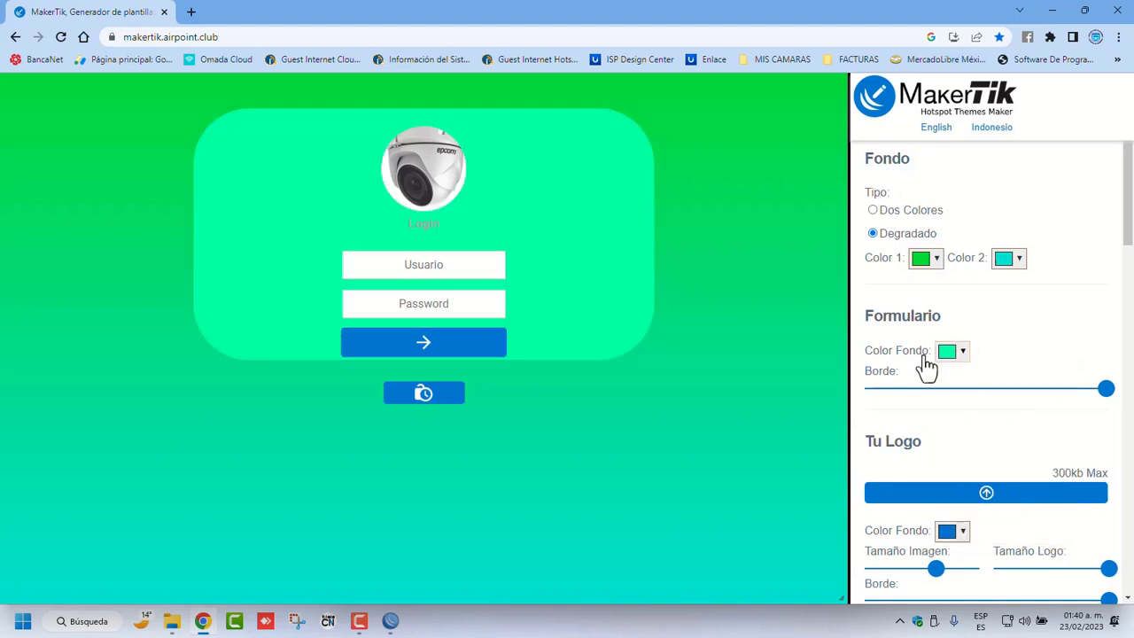
pyautogui.click(964, 352)
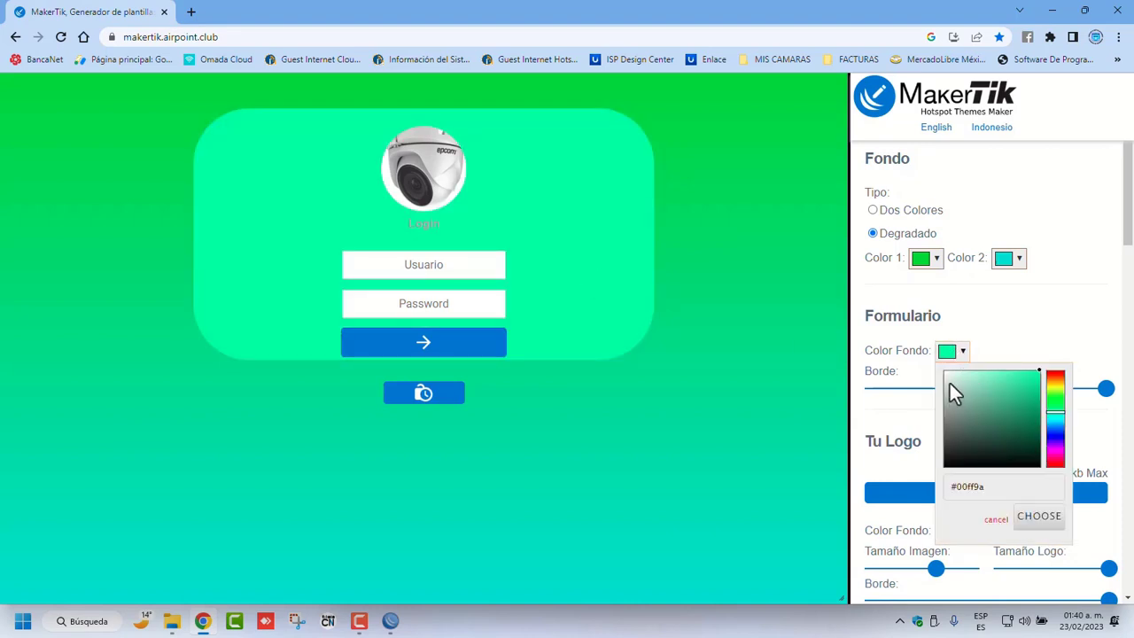
pyautogui.click(949, 382)
pyautogui.click(1037, 521)
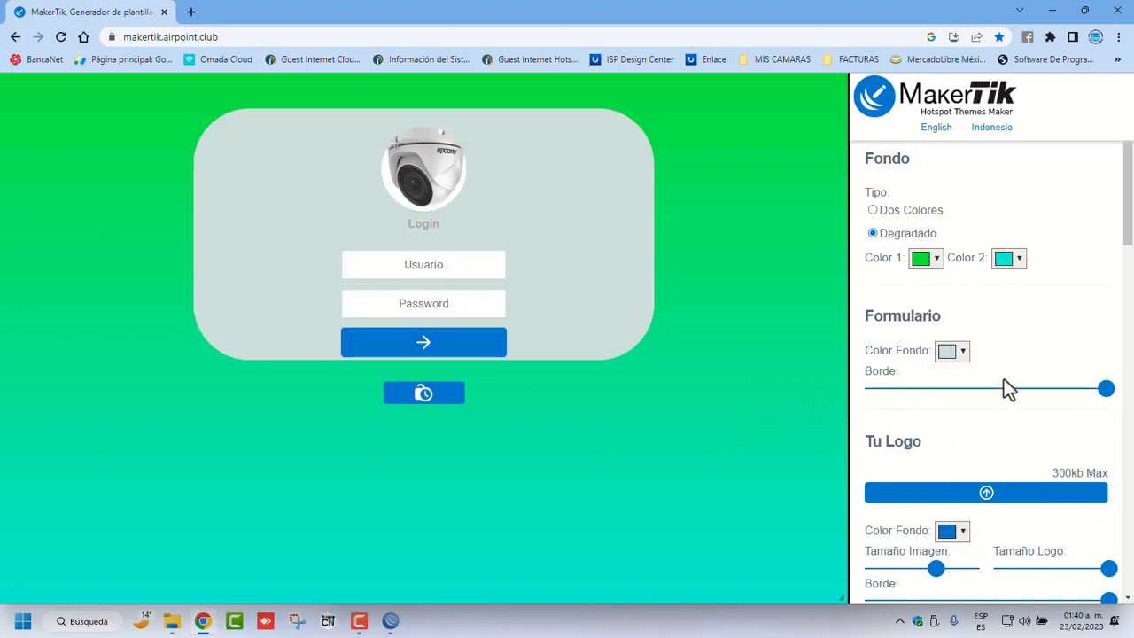
pyautogui.scroll(-2, 1006, 390)
pyautogui.scroll(-1, 1006, 416)
pyautogui.scroll(-1, 1000, 436)
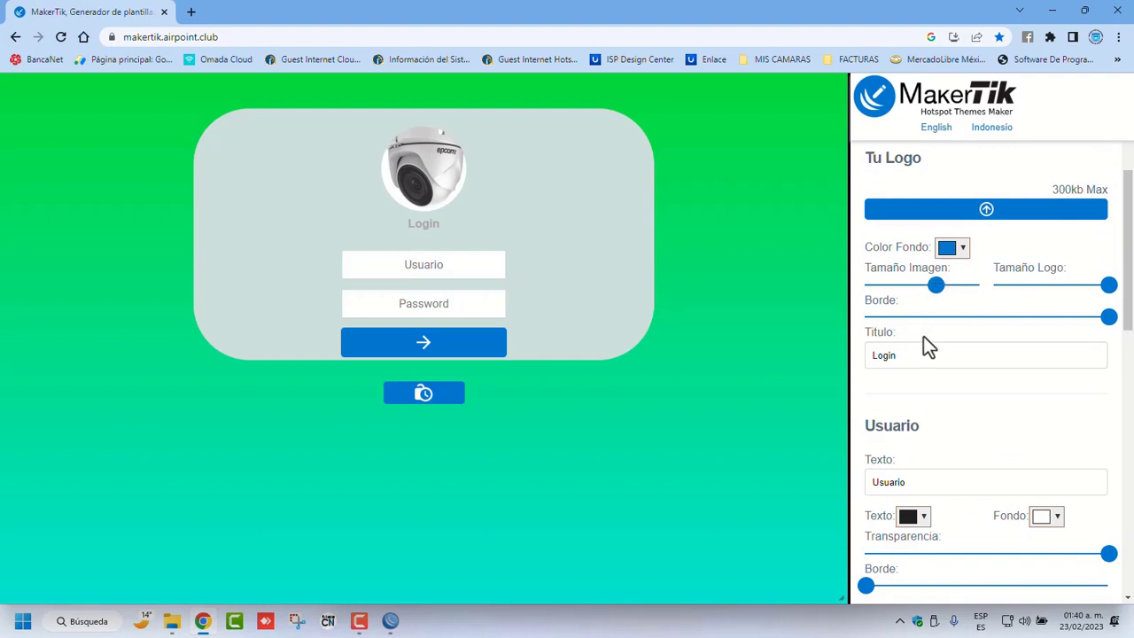
# Replace the Login title in the Titulo field with 'BIENVENIDOS AL WIFI'.
pyautogui.click(918, 358)
pyautogui.press('BackSpace')
pyautogui.press('BackSpace')
pyautogui.press('BackSpace')
pyautogui.press('BackSpace')
pyautogui.press('BackSpace')
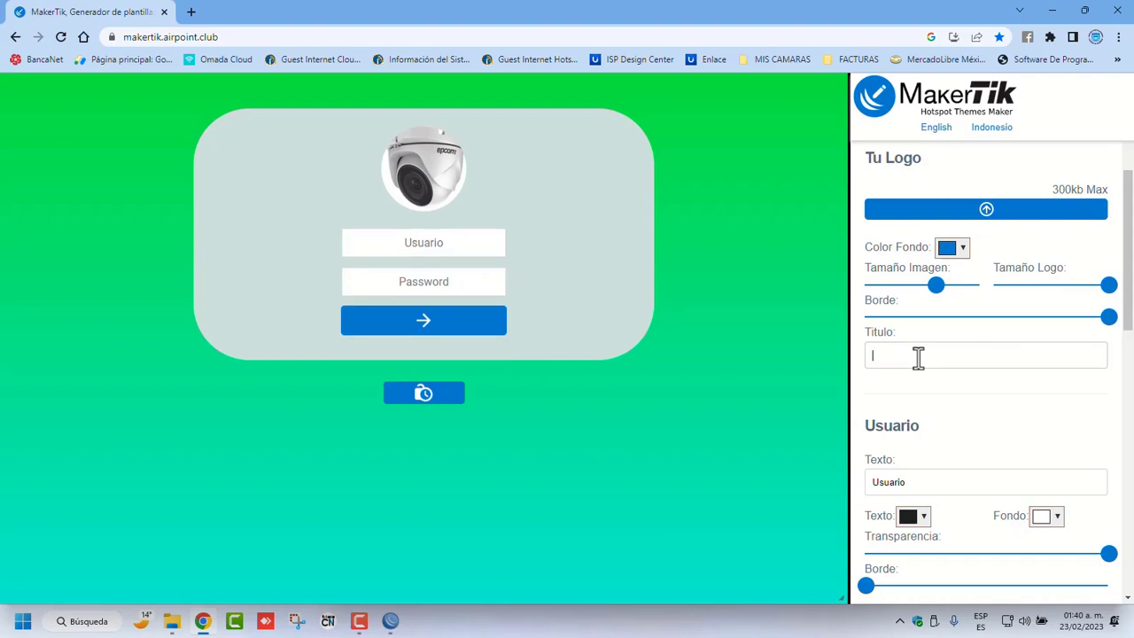
pyautogui.write('entrar')
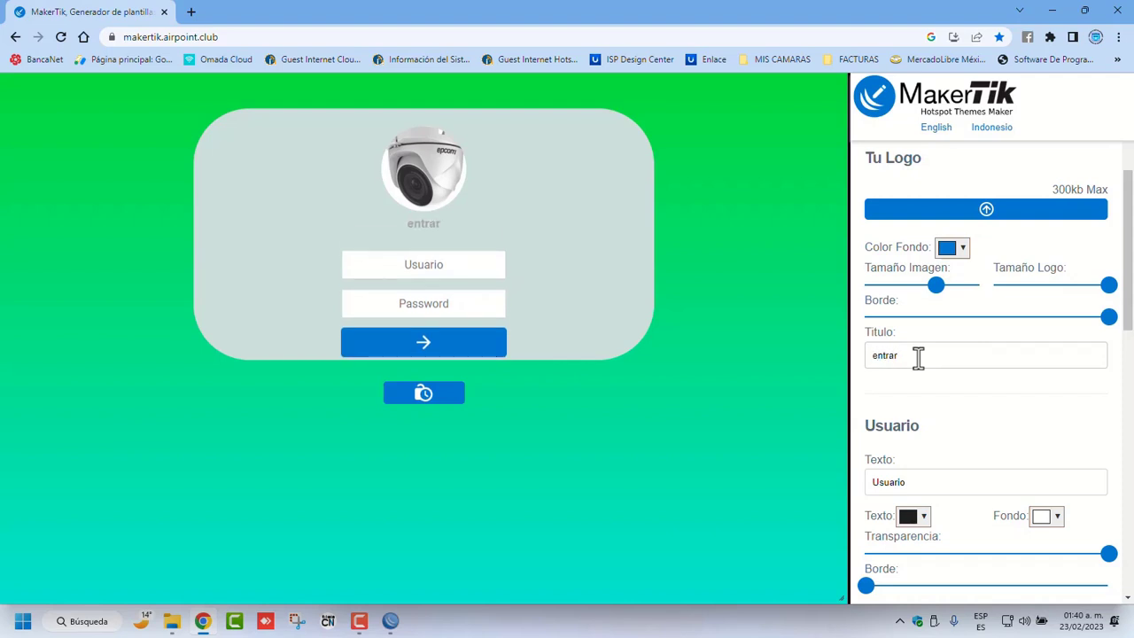
pyautogui.press('BackSpace')
pyautogui.press('BackSpace')
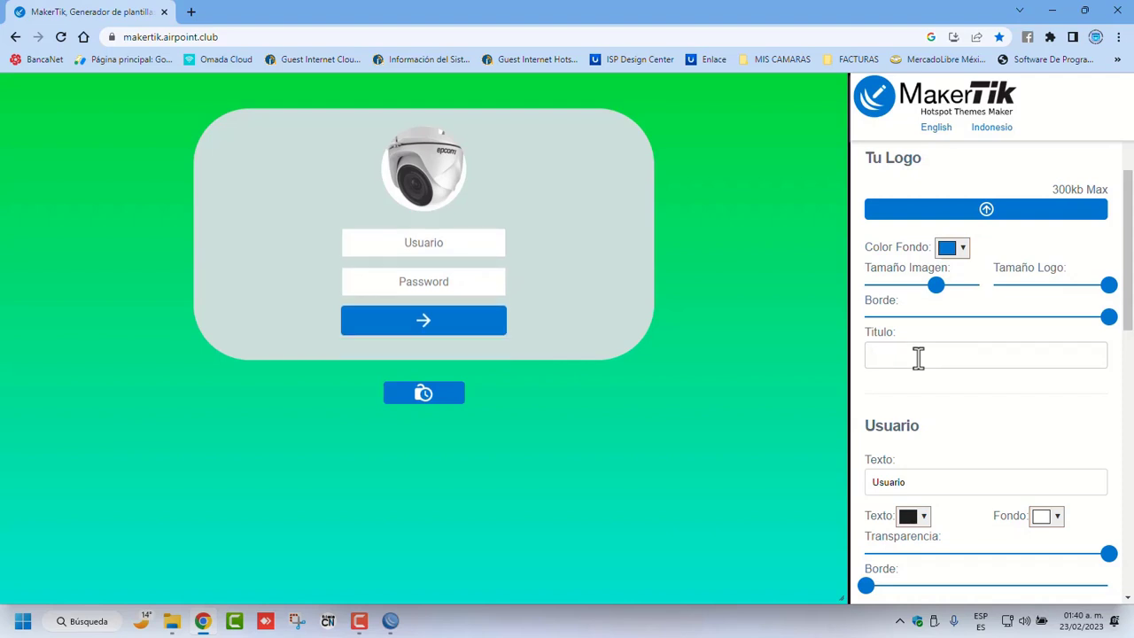
pyautogui.write('EN')
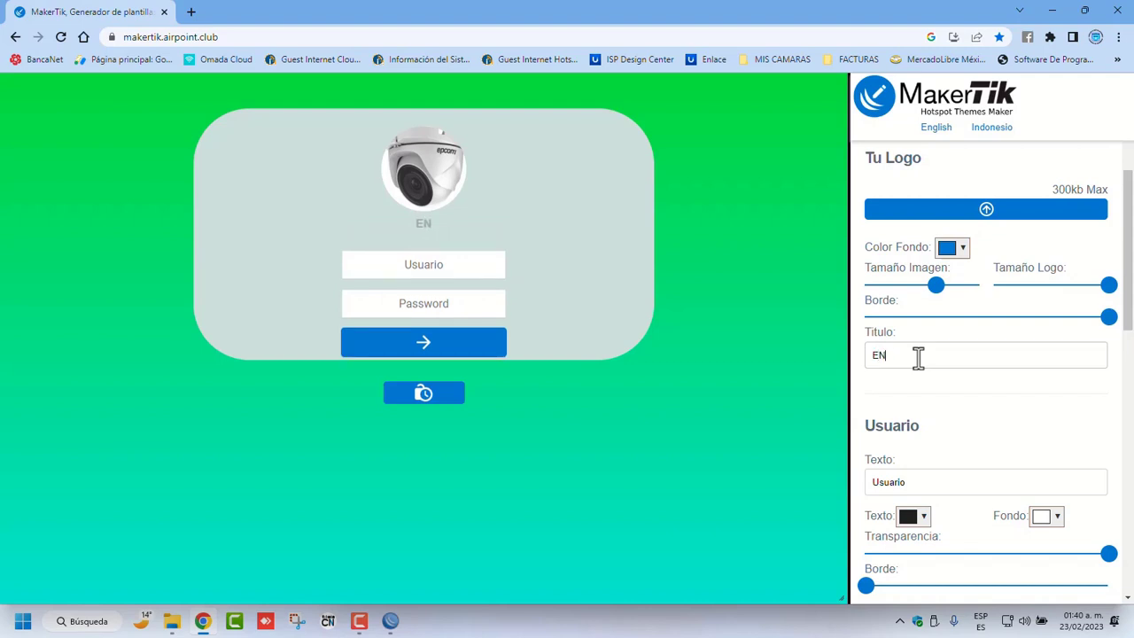
pyautogui.write('TRAR')
pyautogui.press('BackSpace')
pyautogui.press('BackSpace')
pyautogui.press('BackSpace')
pyautogui.press('BackSpace')
pyautogui.press('BackSpace')
pyautogui.press('BackSpace')
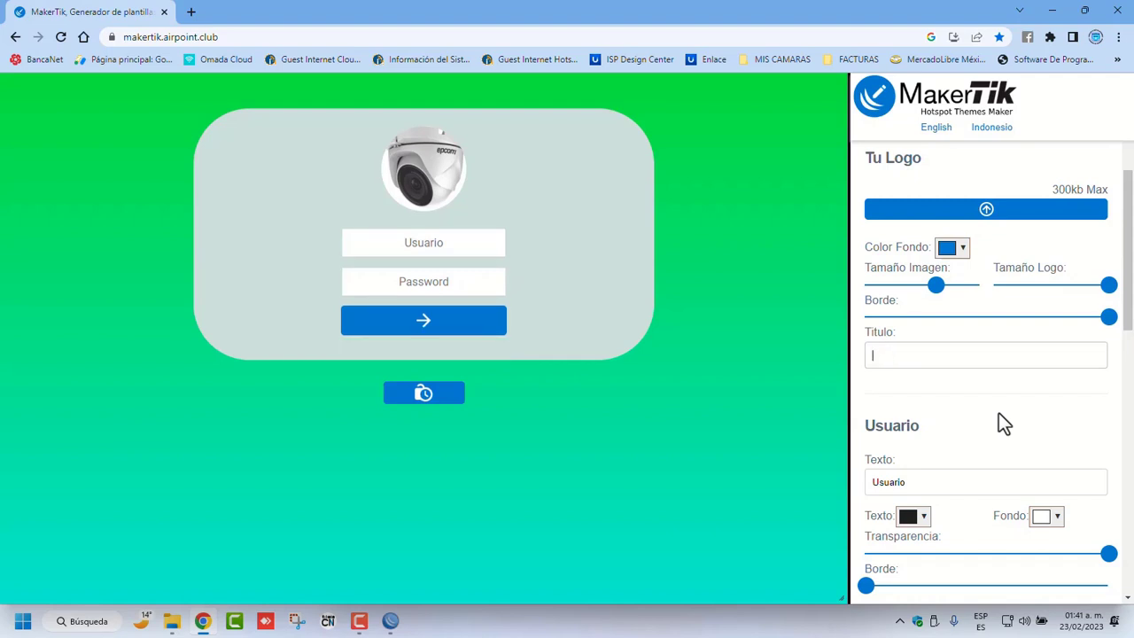
pyautogui.write('BIEN')
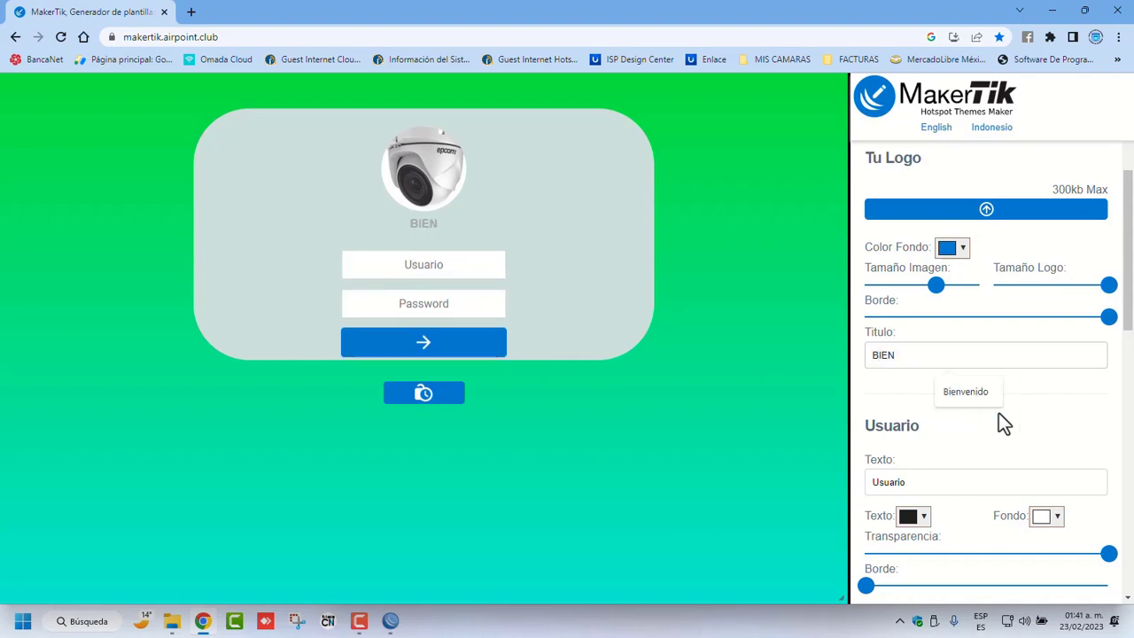
pyautogui.write('VENIDOS')
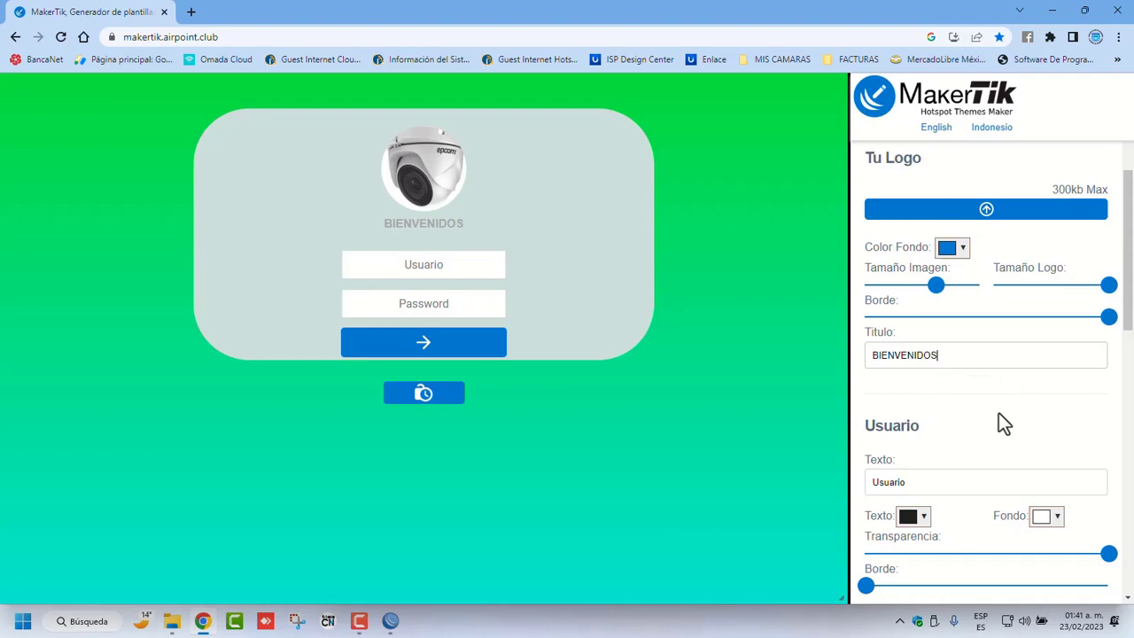
pyautogui.write(' AL WIFI')
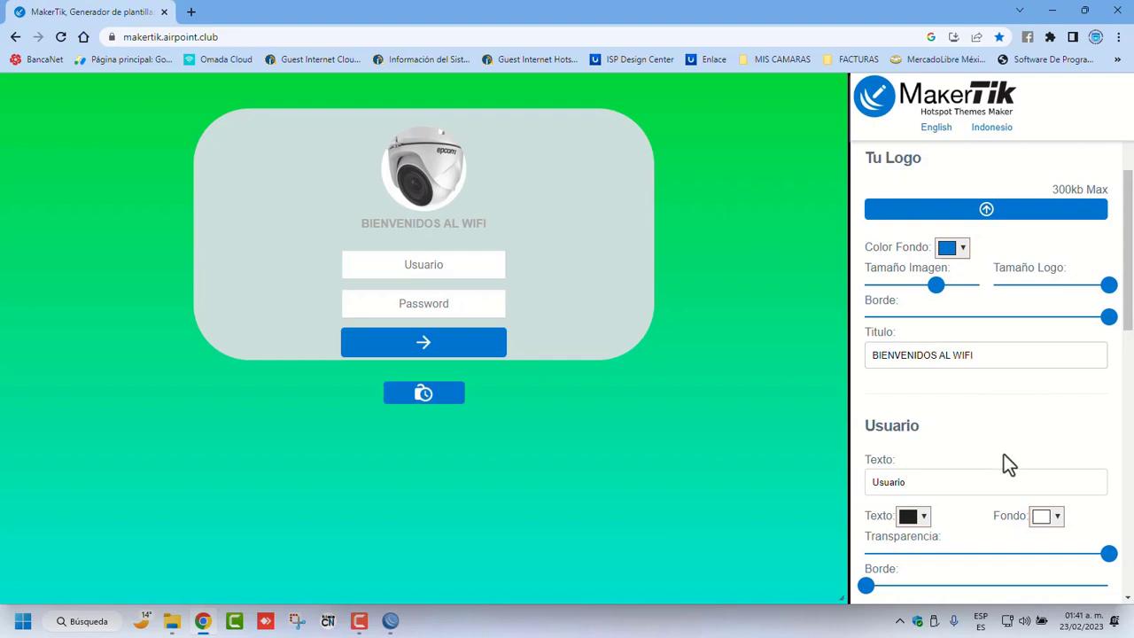
pyautogui.scroll(-1, 975, 457)
# Make the Usuario field's text red while keeping its background white.
pyautogui.scroll(-2, 939, 423)
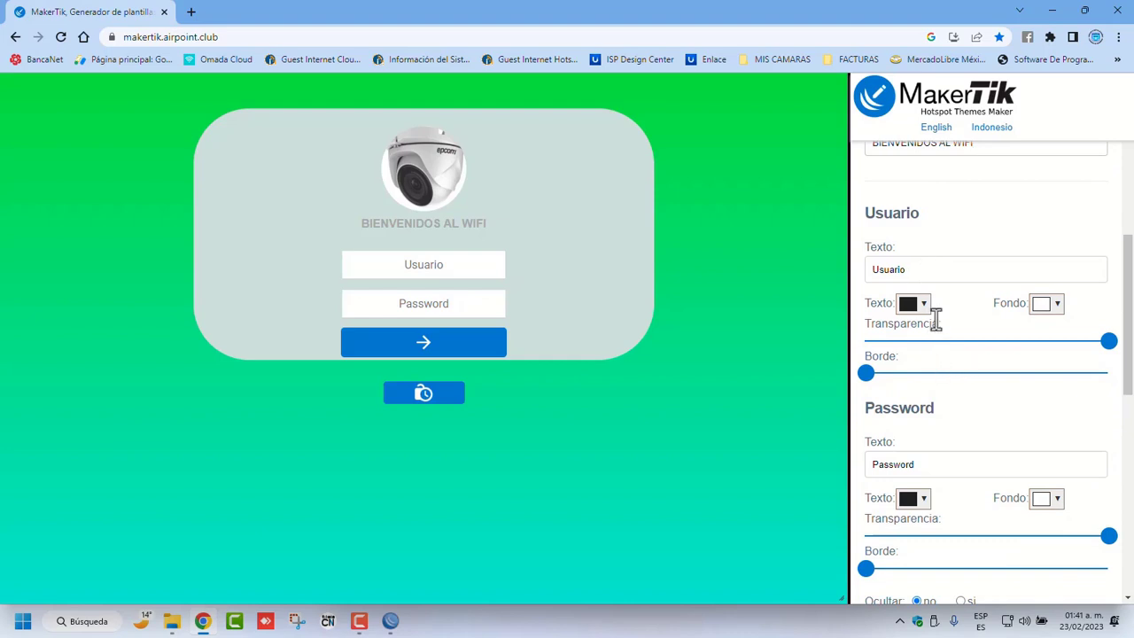
pyautogui.click(922, 307)
pyautogui.click(999, 328)
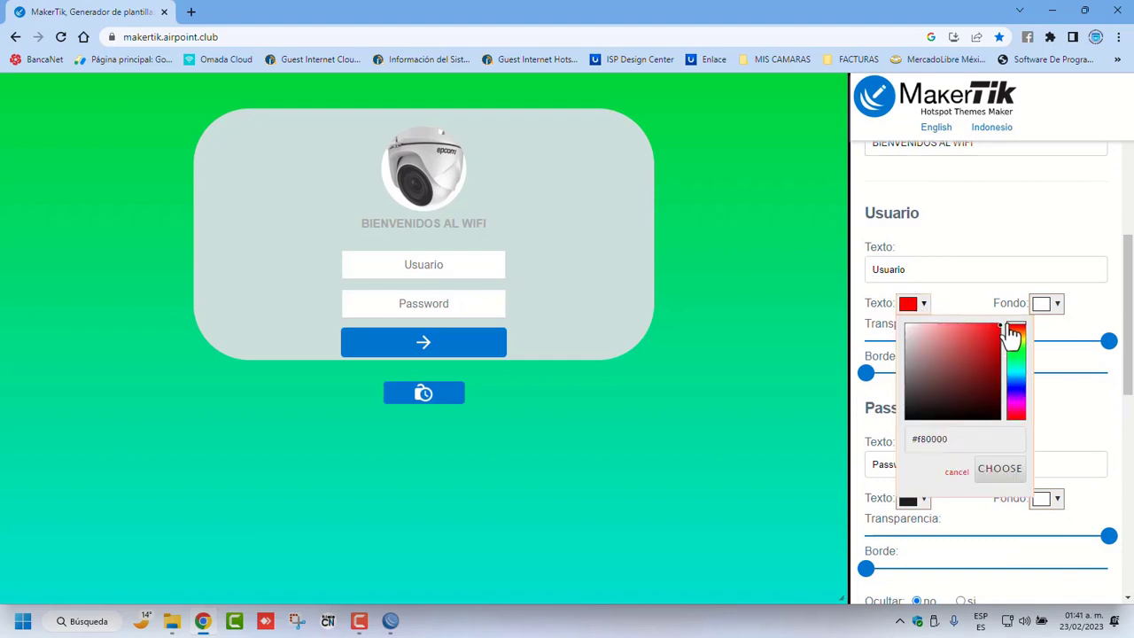
pyautogui.click(1005, 468)
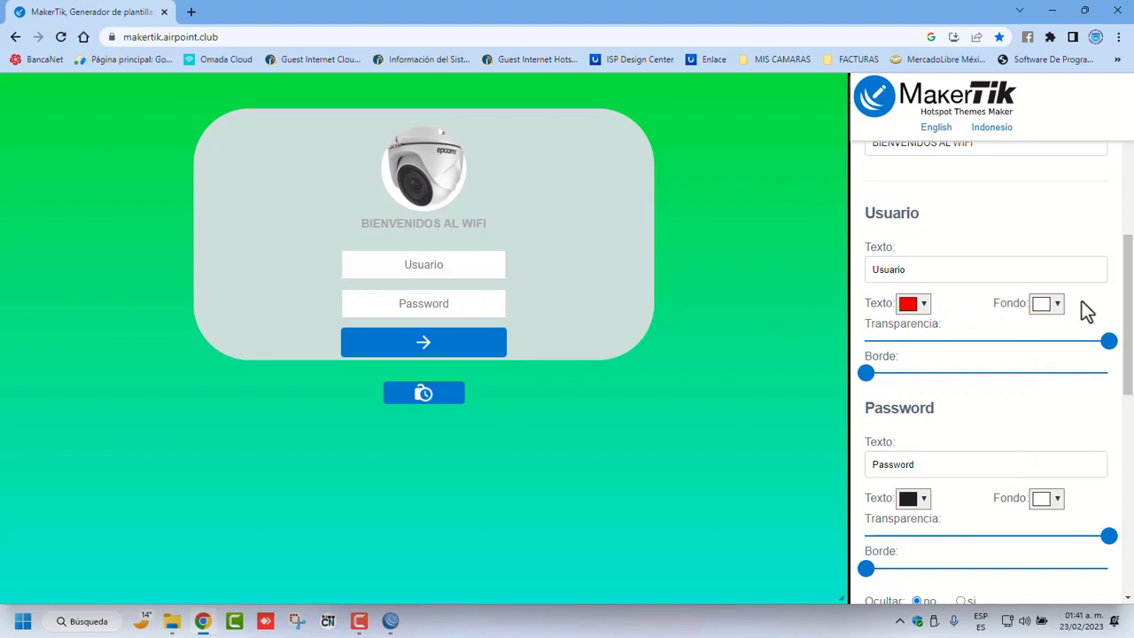
pyautogui.click(1053, 305)
pyautogui.click(1078, 337)
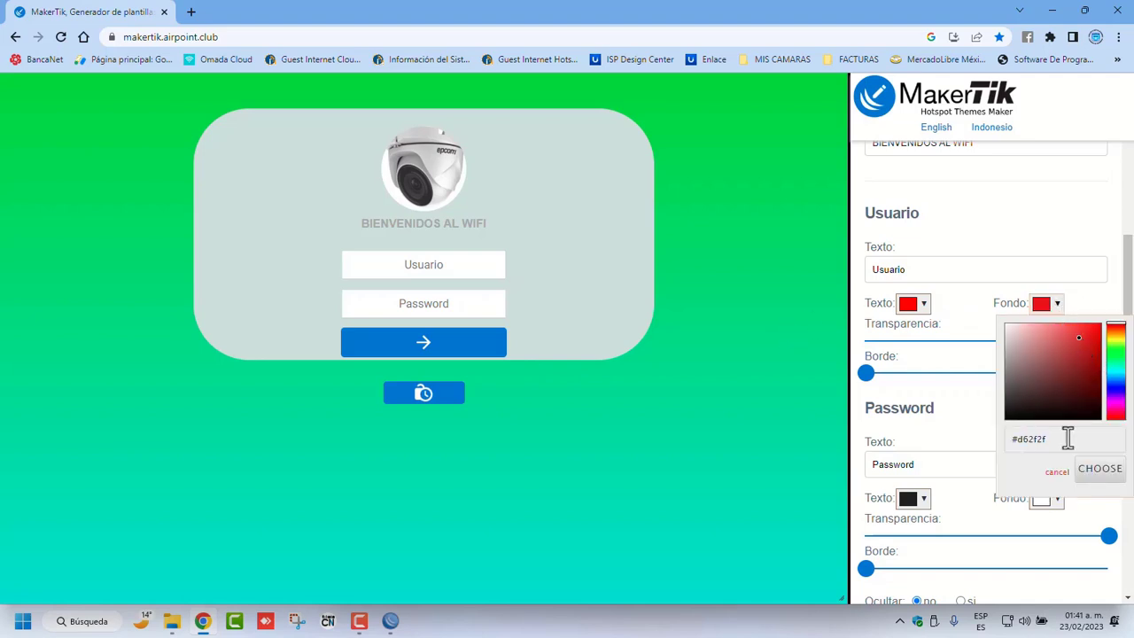
pyautogui.click(1097, 470)
pyautogui.click(1054, 306)
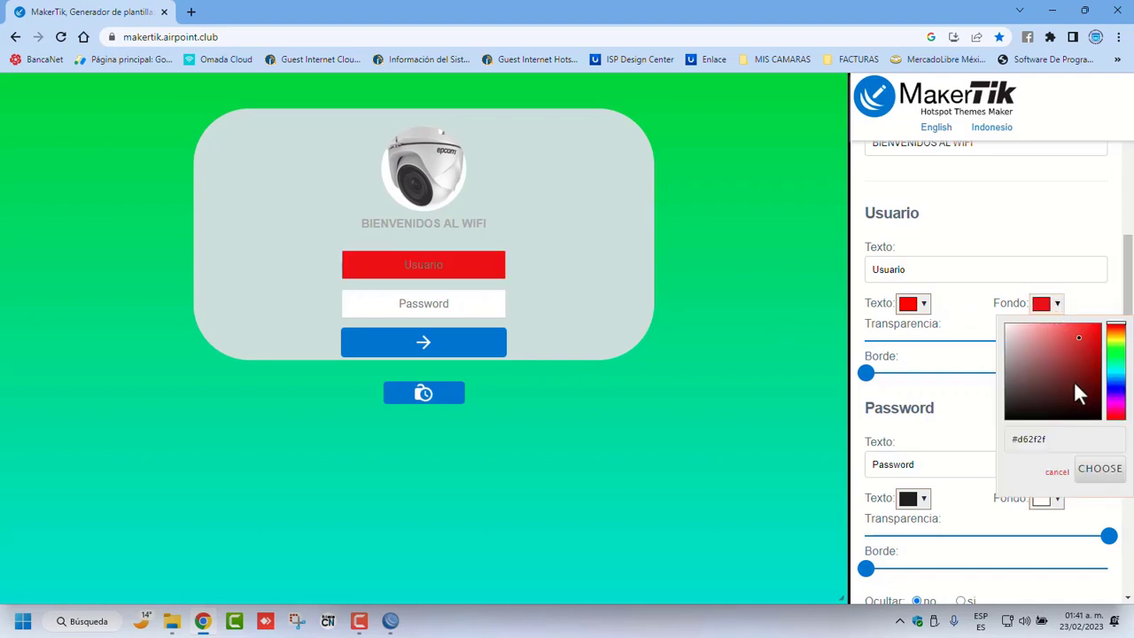
pyautogui.click(1018, 342)
pyautogui.click(1102, 474)
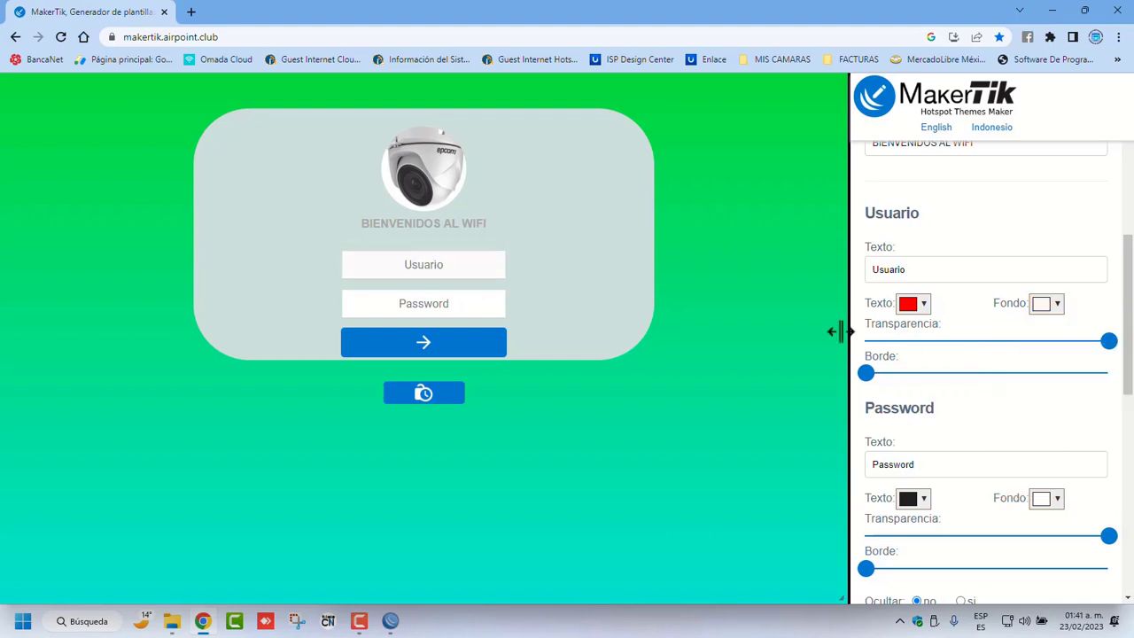
# Drag the Usuario and Password Borde sliders right to fully round both fields.
pyautogui.scroll(-1, 873, 359)
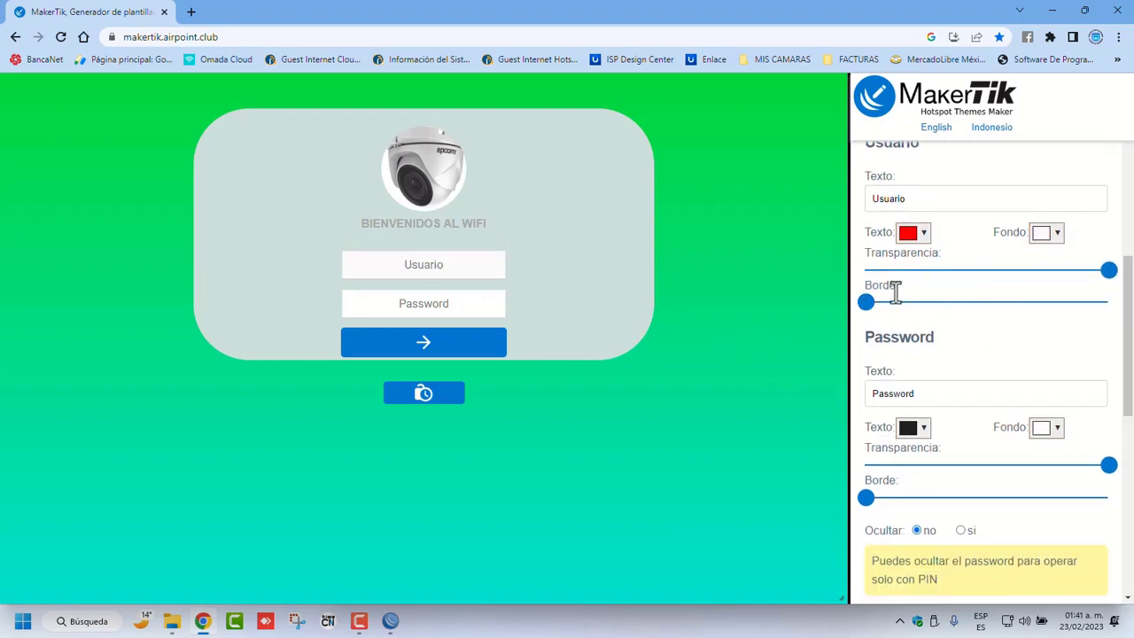
pyautogui.moveTo(872, 302); pyautogui.dragTo(1122, 314)
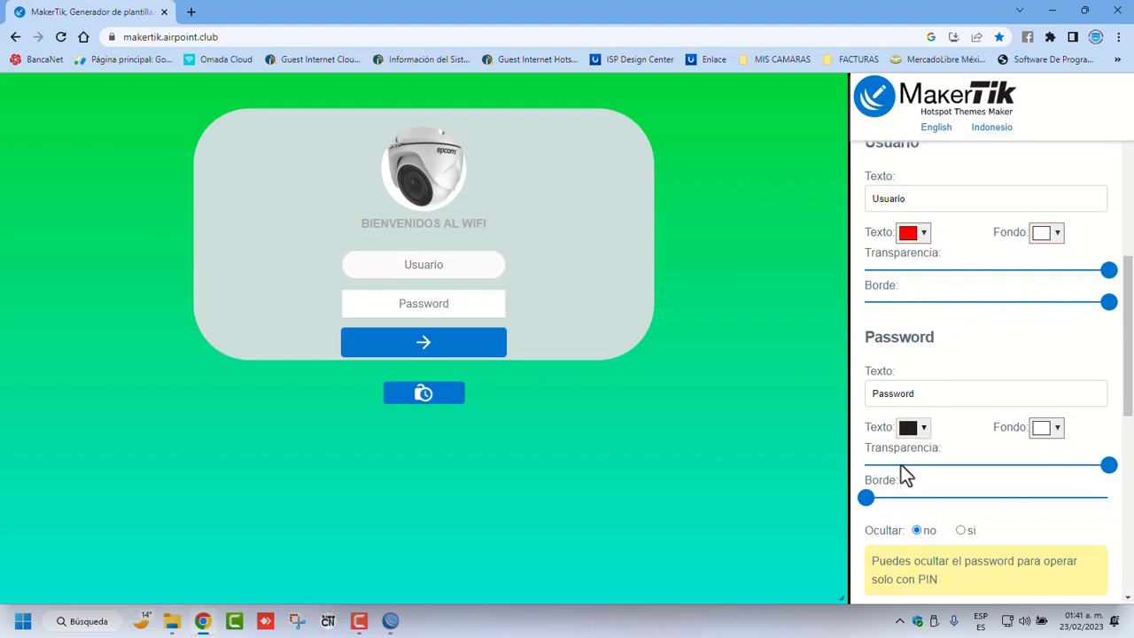
pyautogui.scroll(-1, 924, 393)
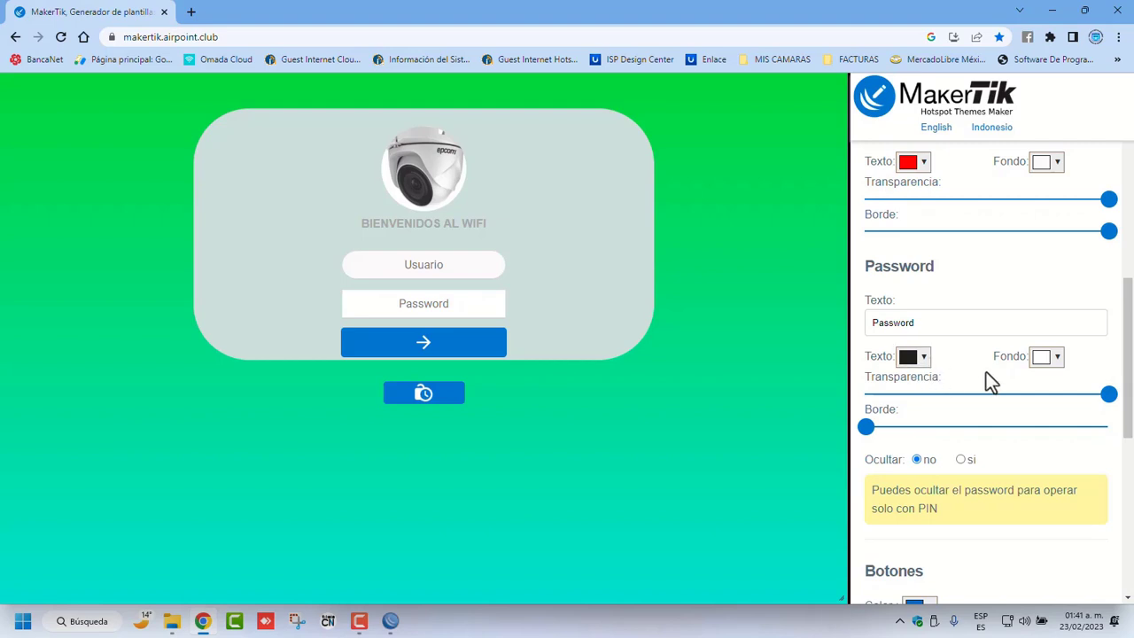
pyautogui.moveTo(867, 428); pyautogui.dragTo(1106, 428)
pyautogui.scroll(-2, 906, 431)
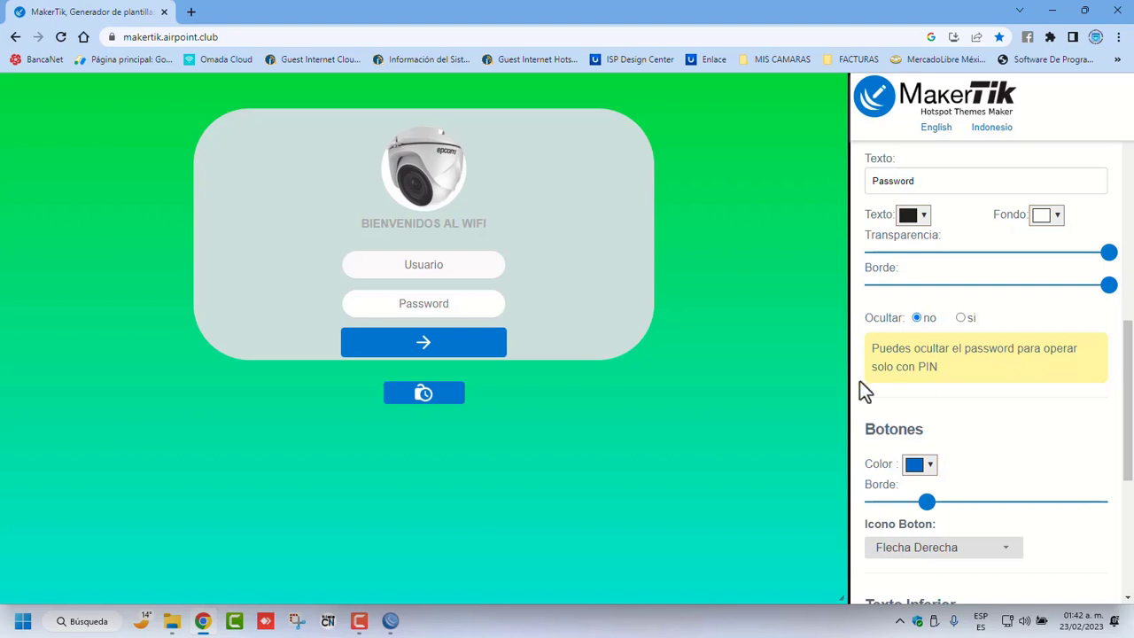
# Colour both login buttons red and raise their Borde setting to maximum.
pyautogui.click(960, 317)
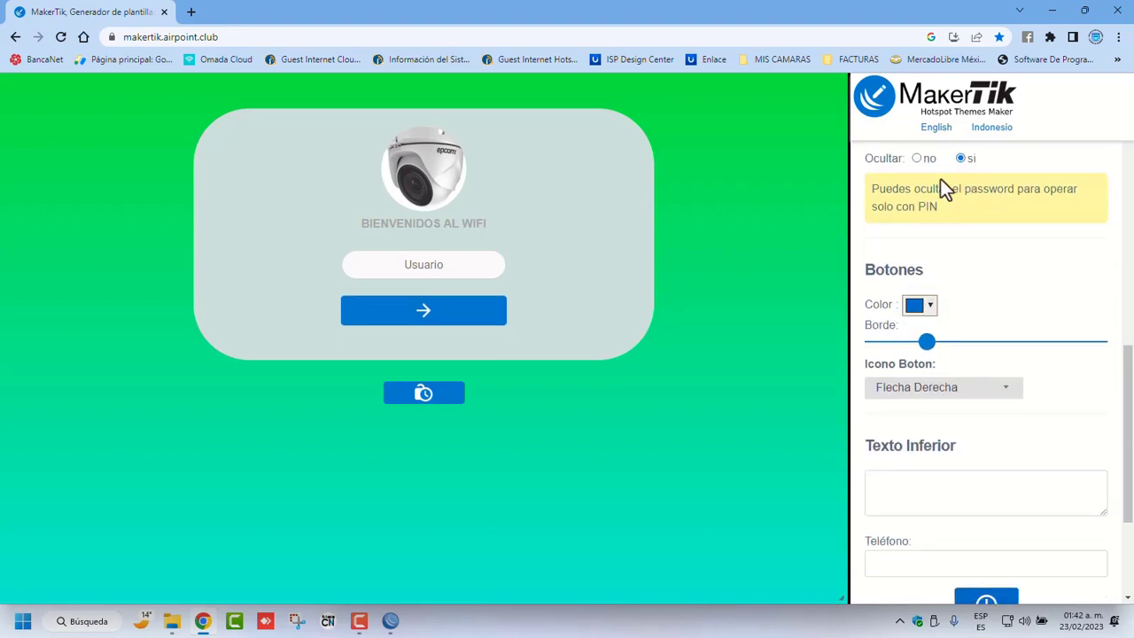
pyautogui.click(917, 159)
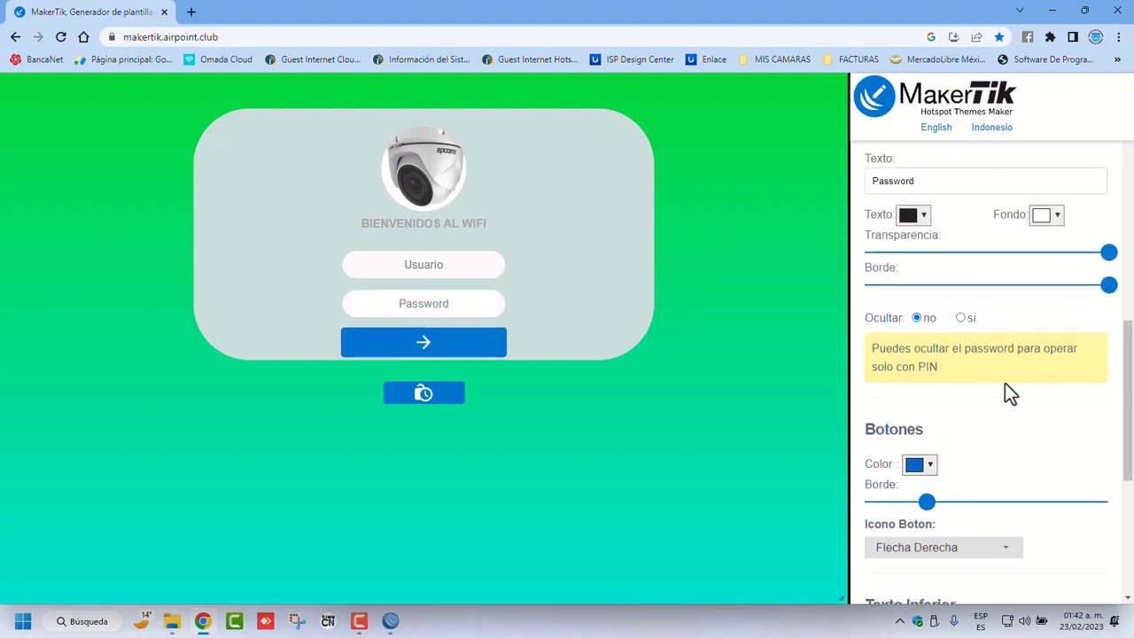
pyautogui.scroll(-2, 1013, 411)
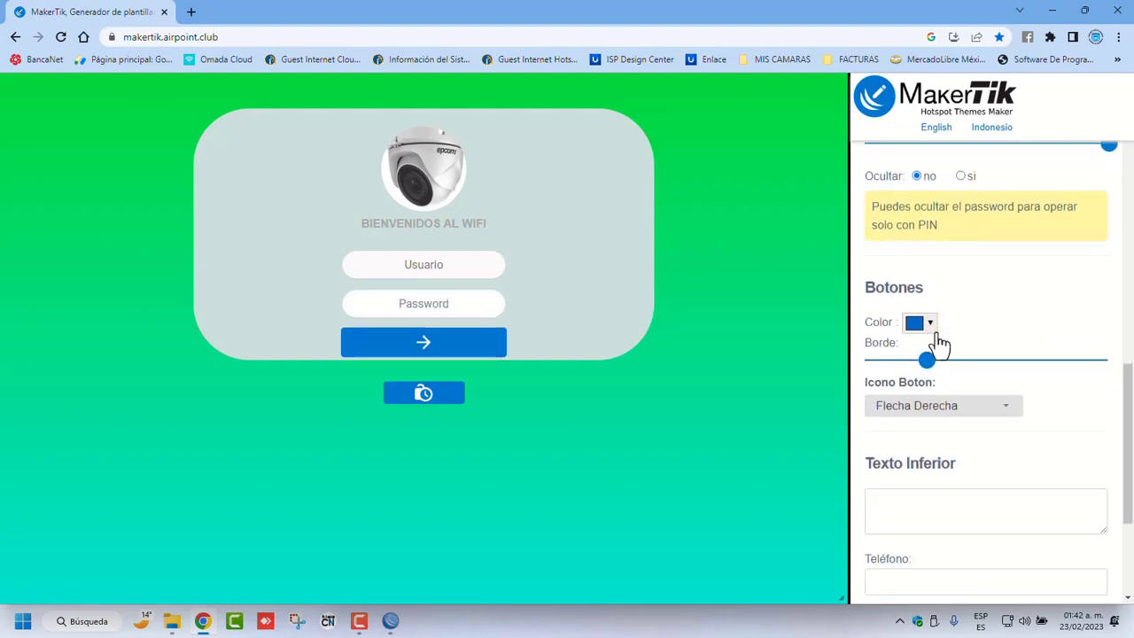
pyautogui.click(931, 324)
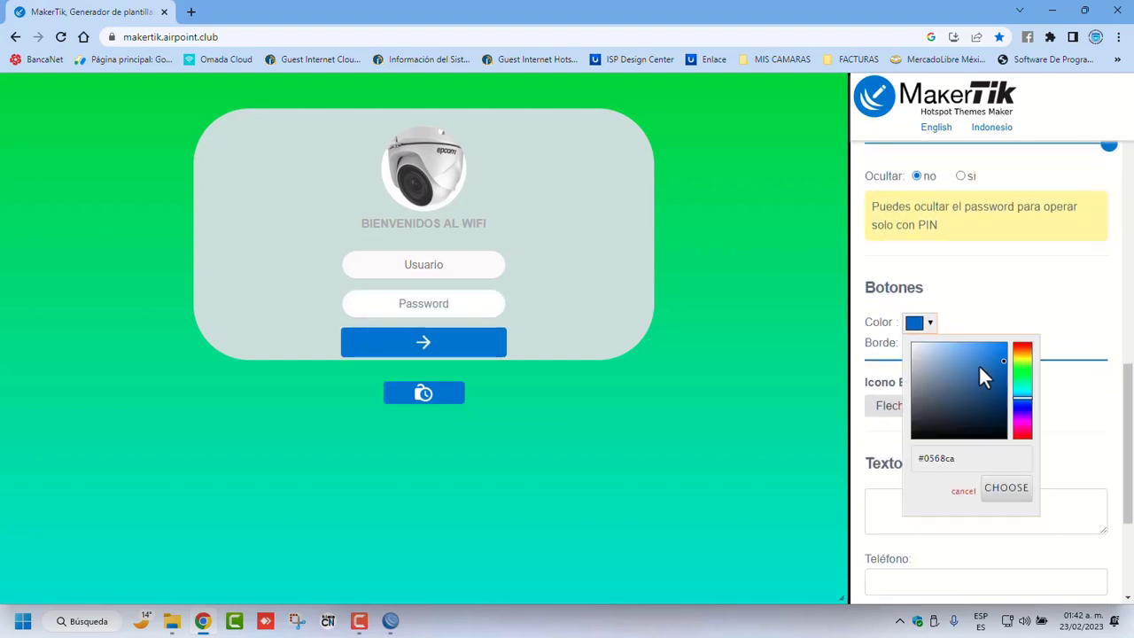
pyautogui.click(1023, 351)
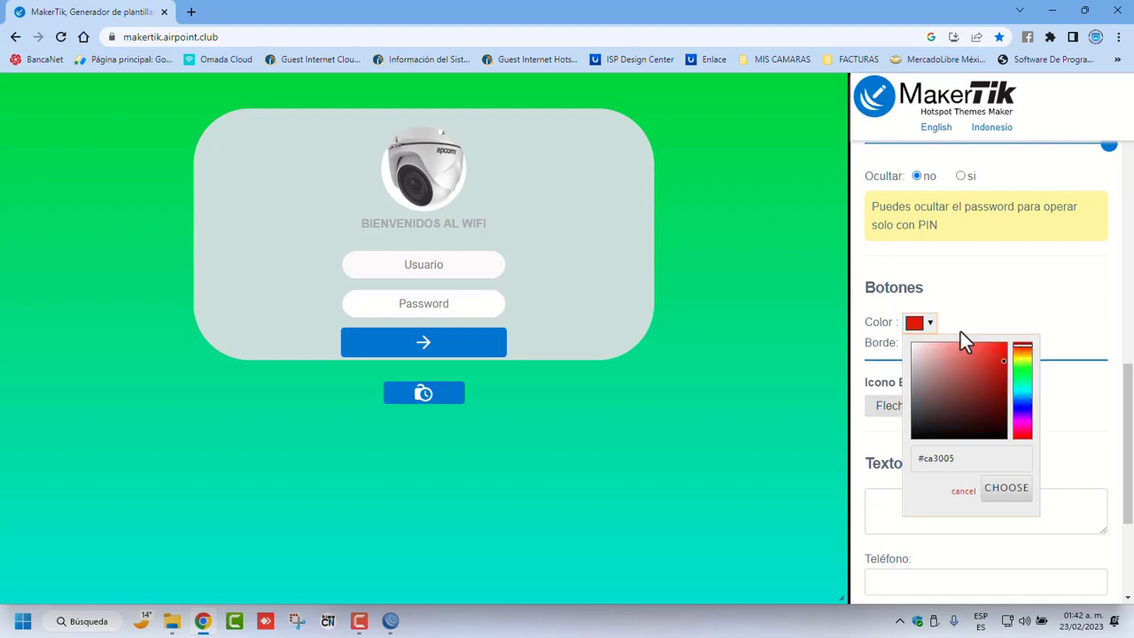
pyautogui.click(1003, 487)
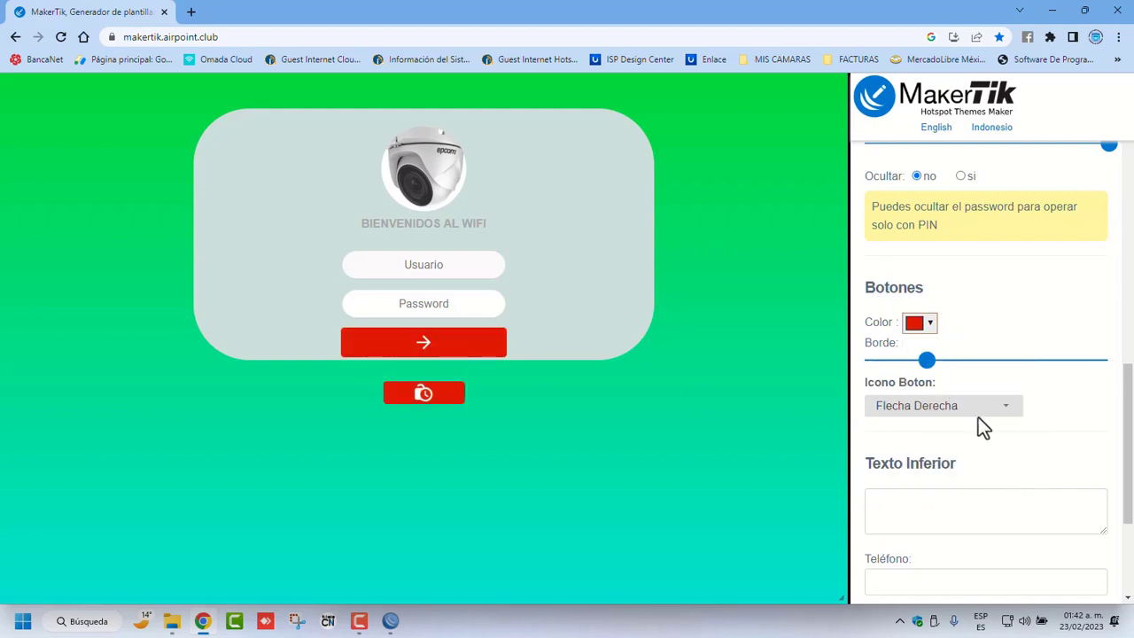
pyautogui.scroll(-1, 979, 418)
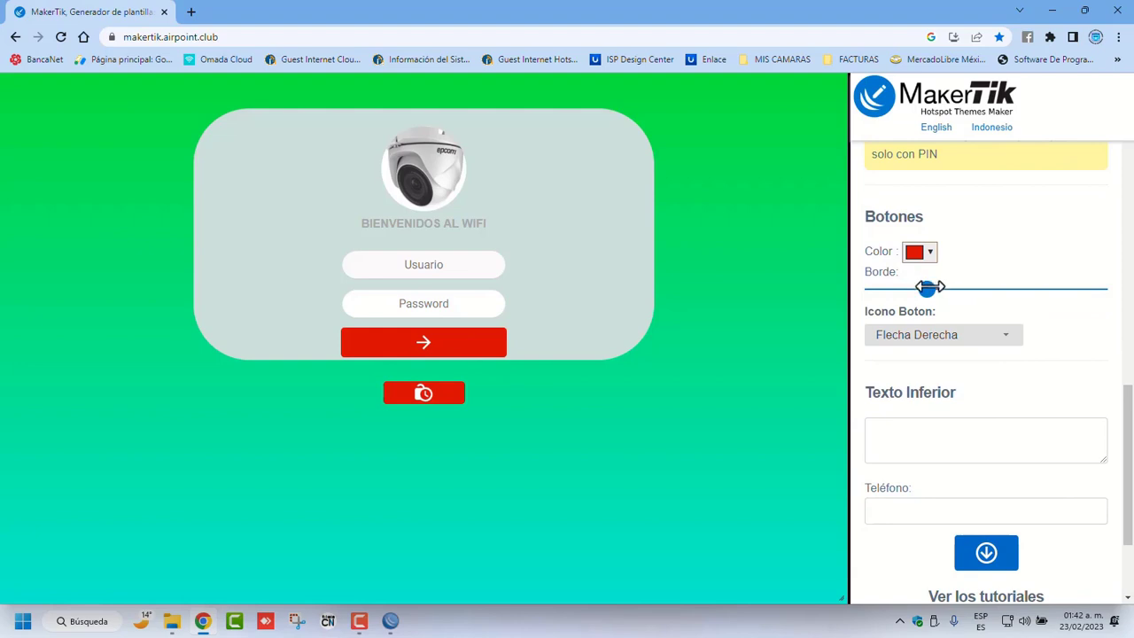
pyautogui.moveTo(927, 289); pyautogui.dragTo(1001, 305)
# Set the main login button's icon to Puerta, the door icon.
pyautogui.click(1009, 336)
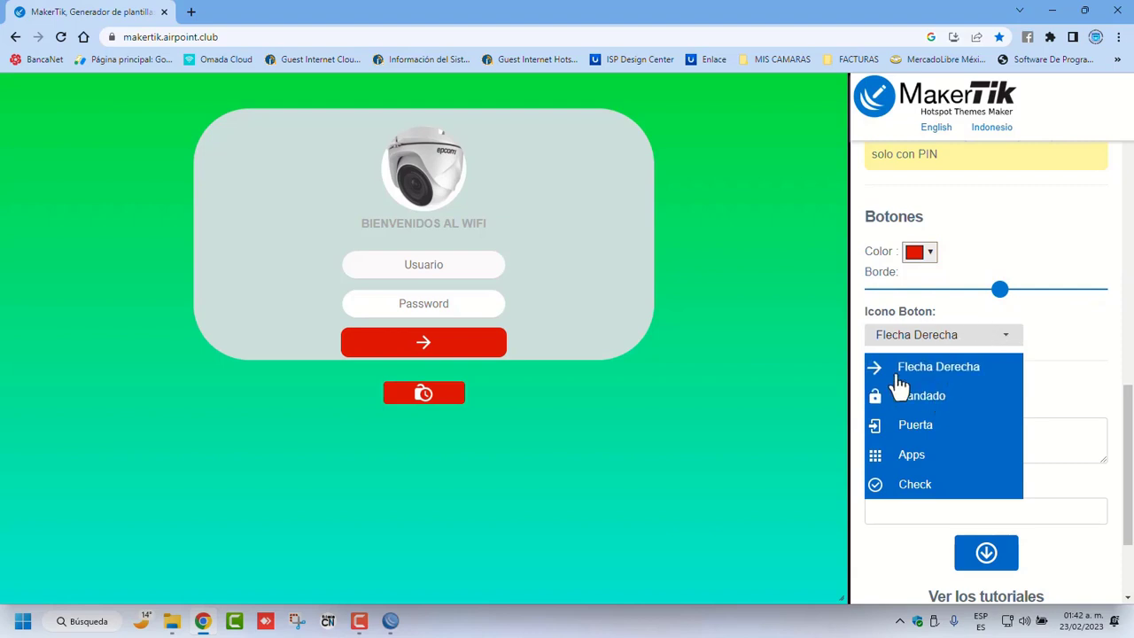
pyautogui.click(905, 457)
pyautogui.click(950, 336)
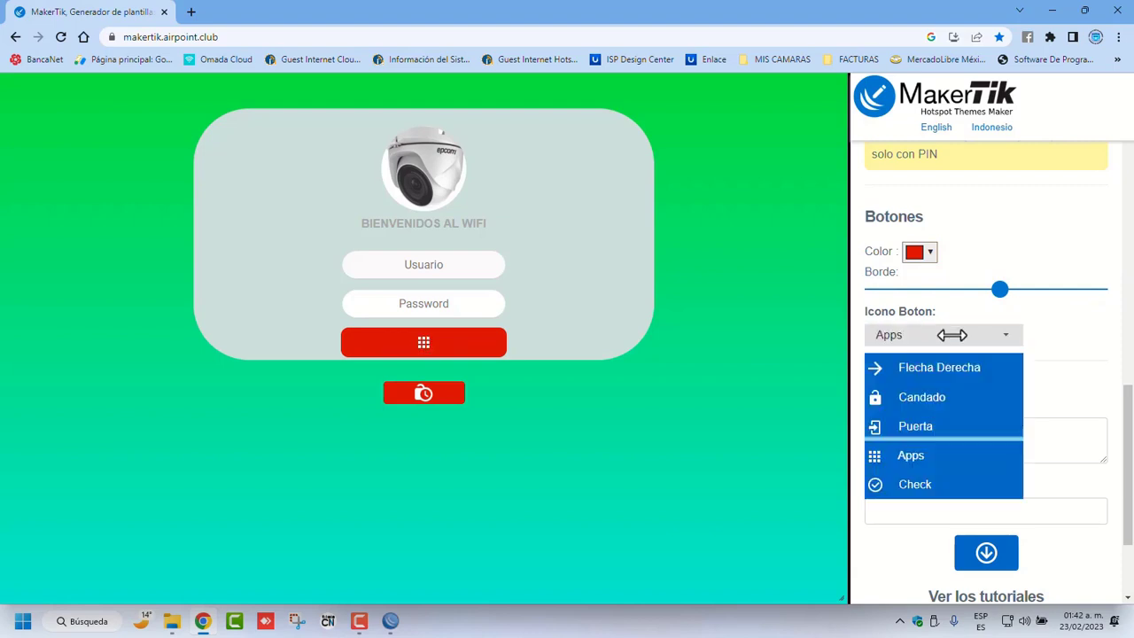
pyautogui.click(917, 487)
pyautogui.click(957, 335)
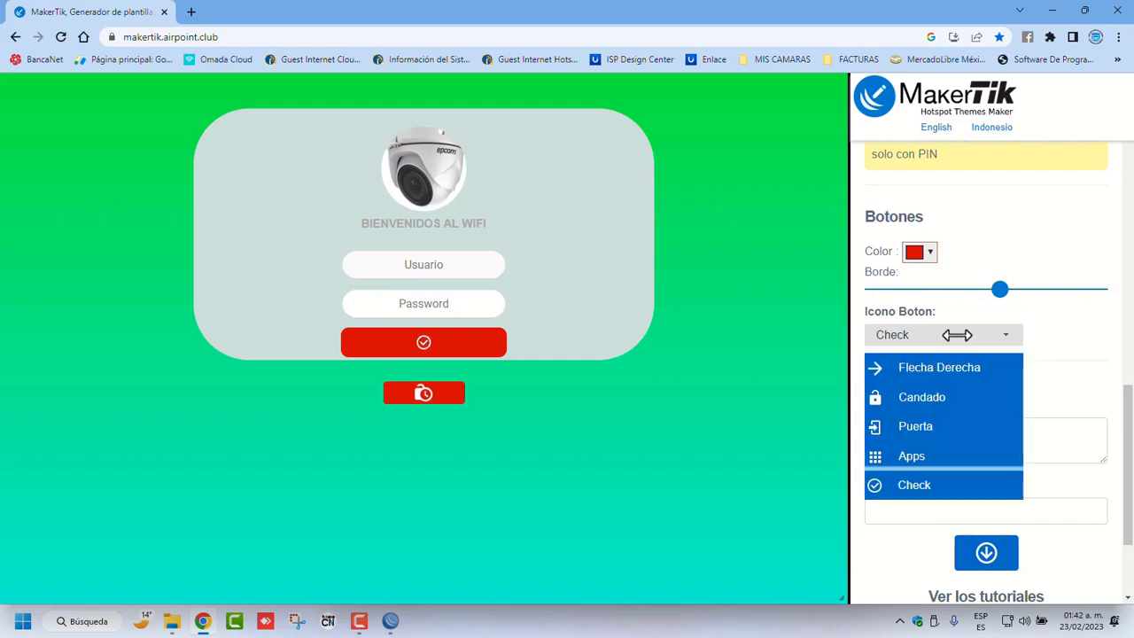
pyautogui.click(918, 399)
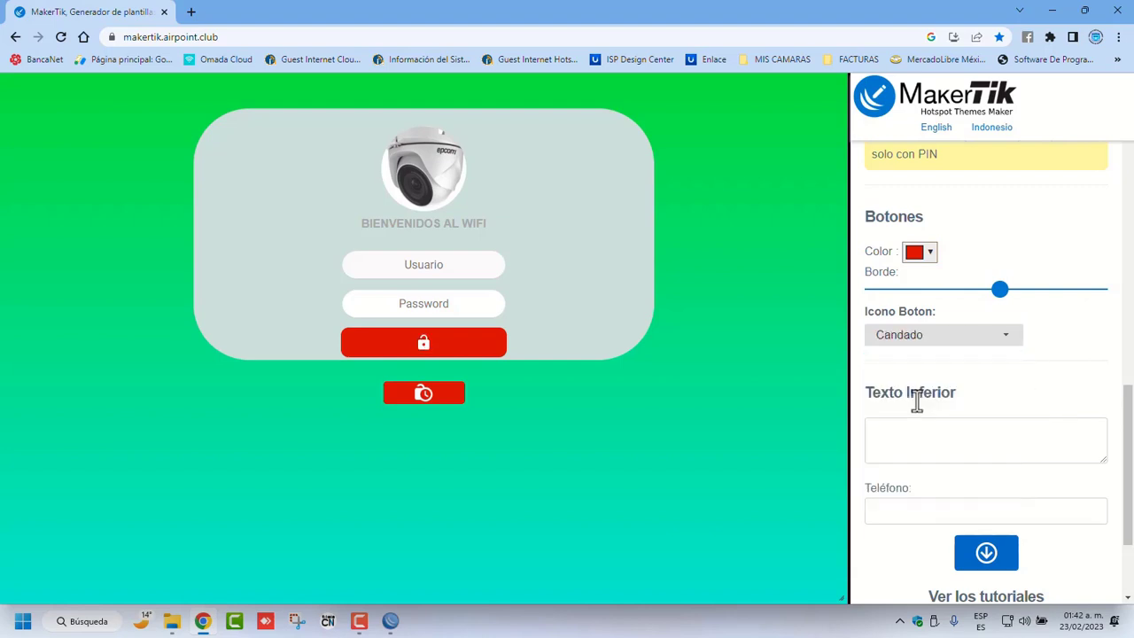
pyautogui.click(994, 340)
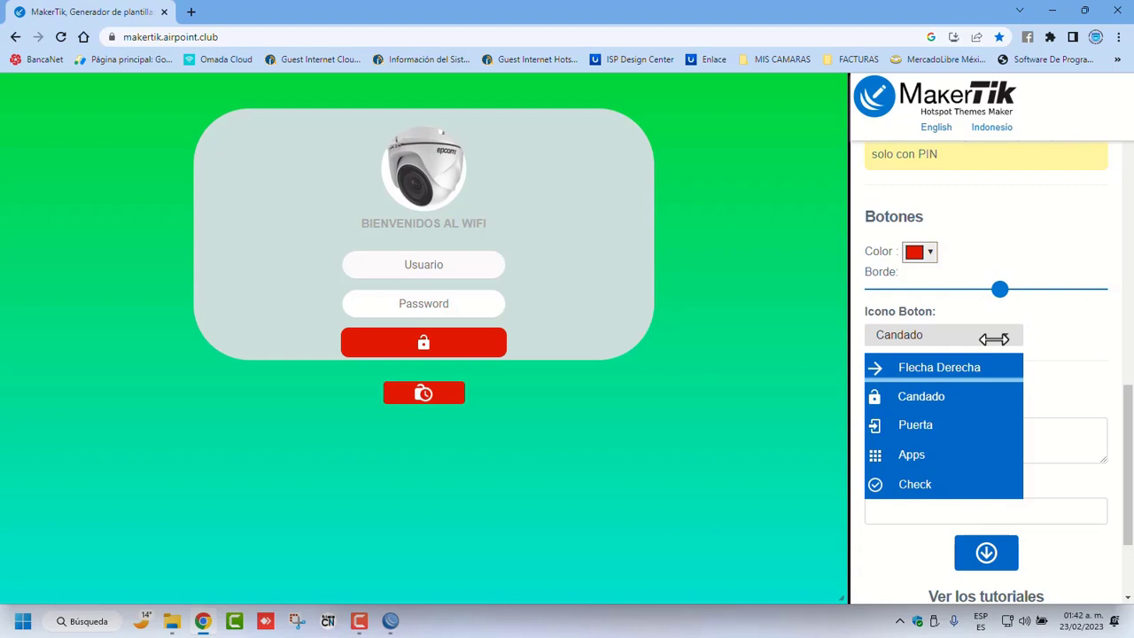
pyautogui.click(917, 425)
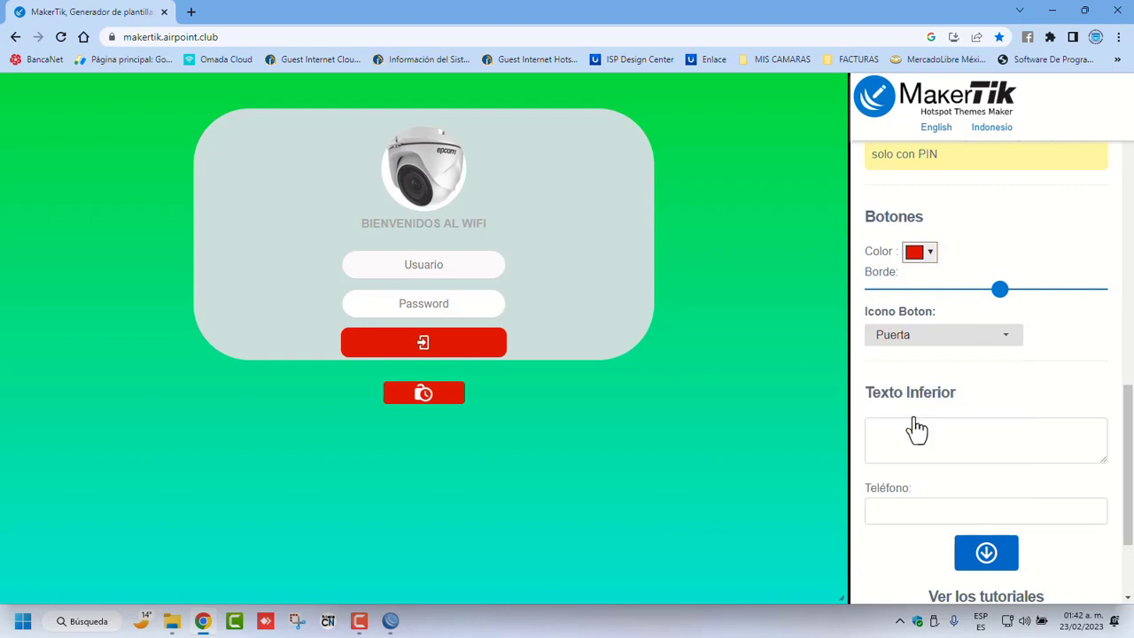
pyautogui.scroll(-2, 957, 417)
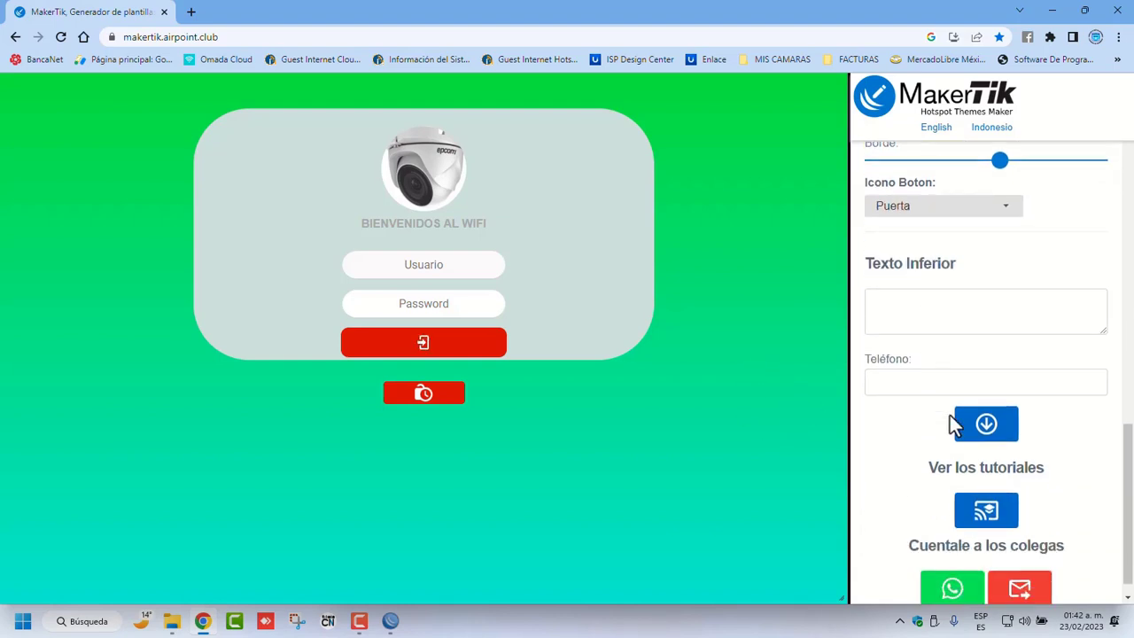
pyautogui.click(932, 287)
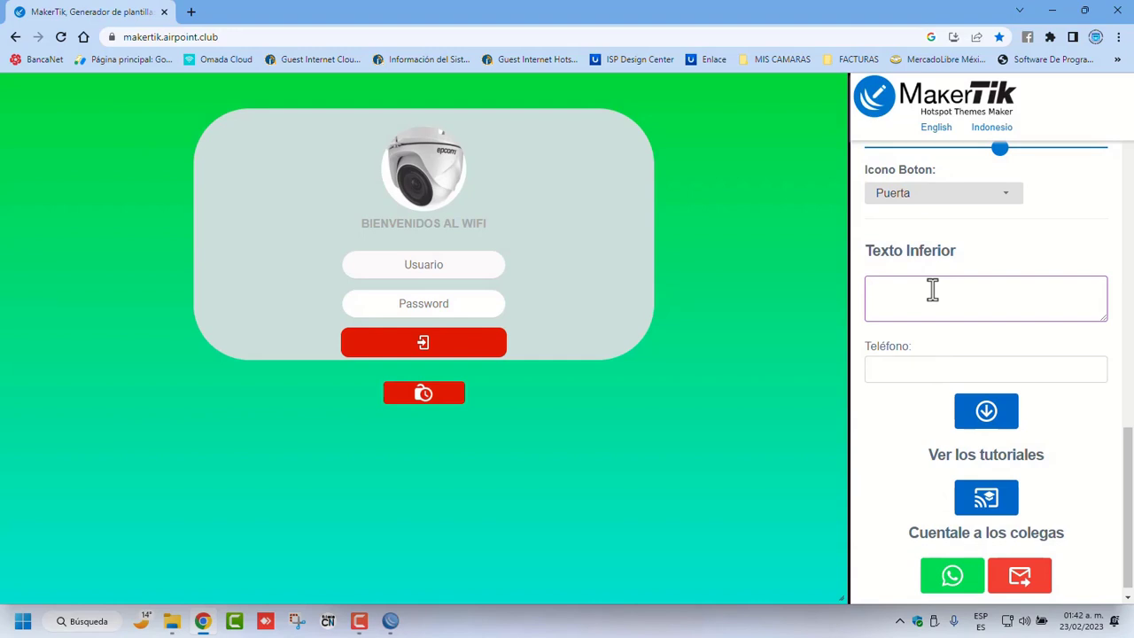
pyautogui.write('INNNNNNNN')
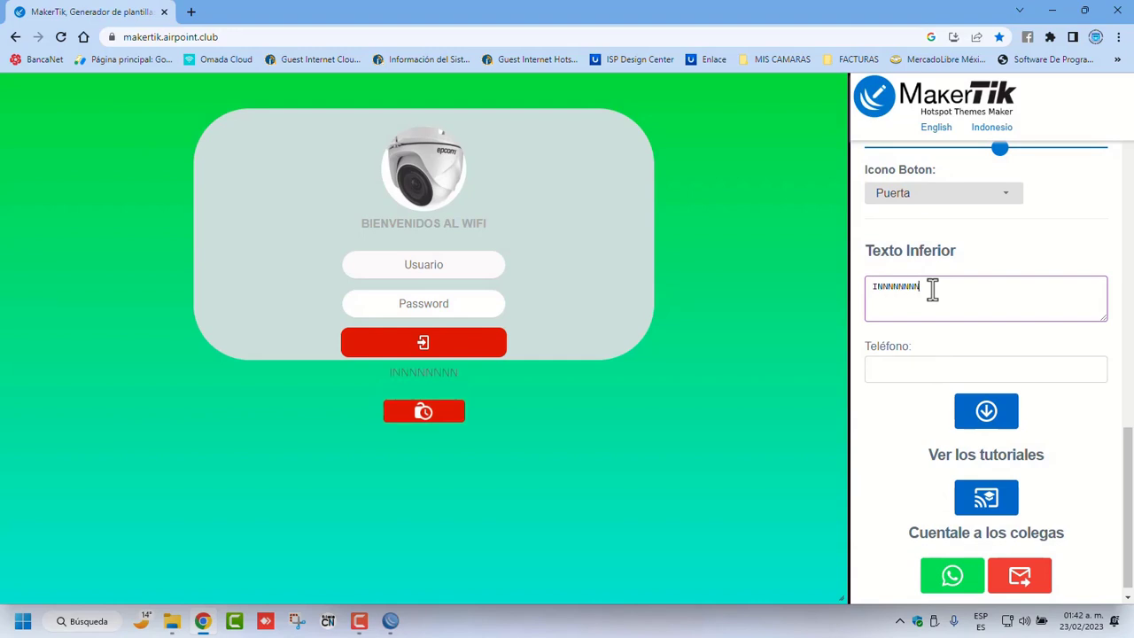
pyautogui.press('BackSpace')
pyautogui.press('BackSpace')
pyautogui.press('BackSpace')
pyautogui.press('BackSpace')
pyautogui.press('BackSpace')
pyautogui.press('BackSpace')
pyautogui.press('BackSpace')
pyautogui.press('BackSpace')
pyautogui.press('BackSpace')
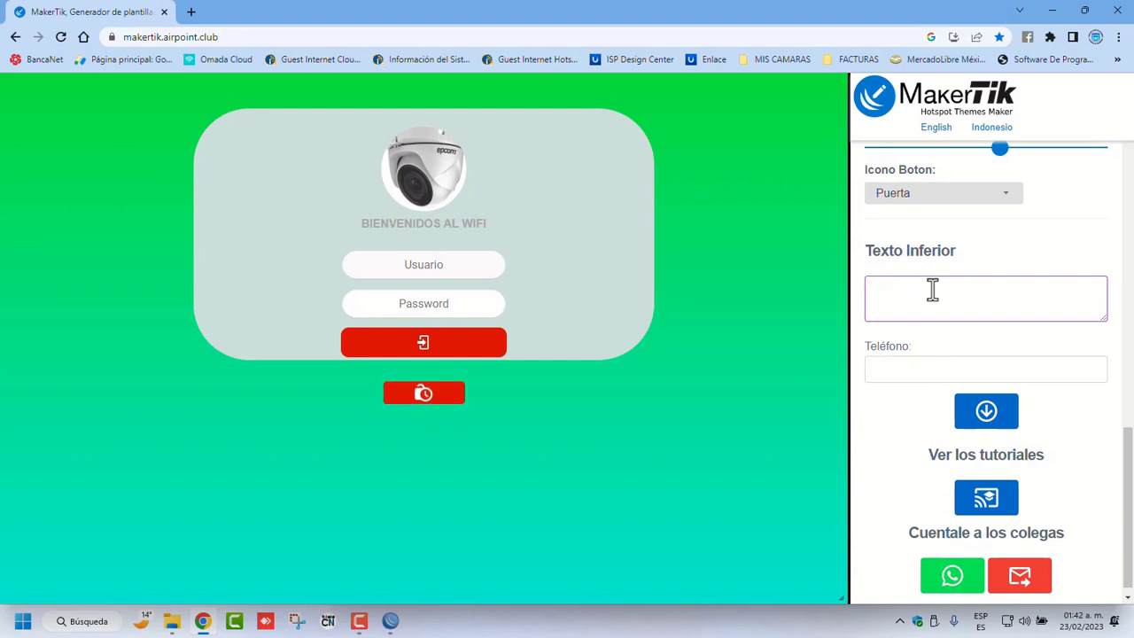
pyautogui.click(924, 368)
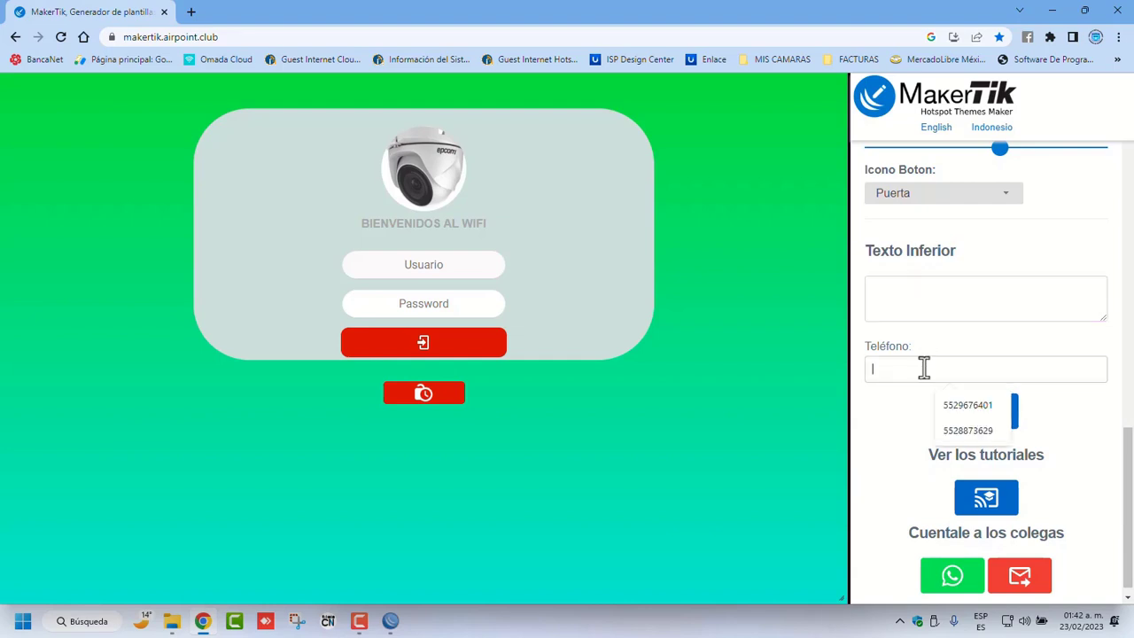
pyautogui.click(957, 404)
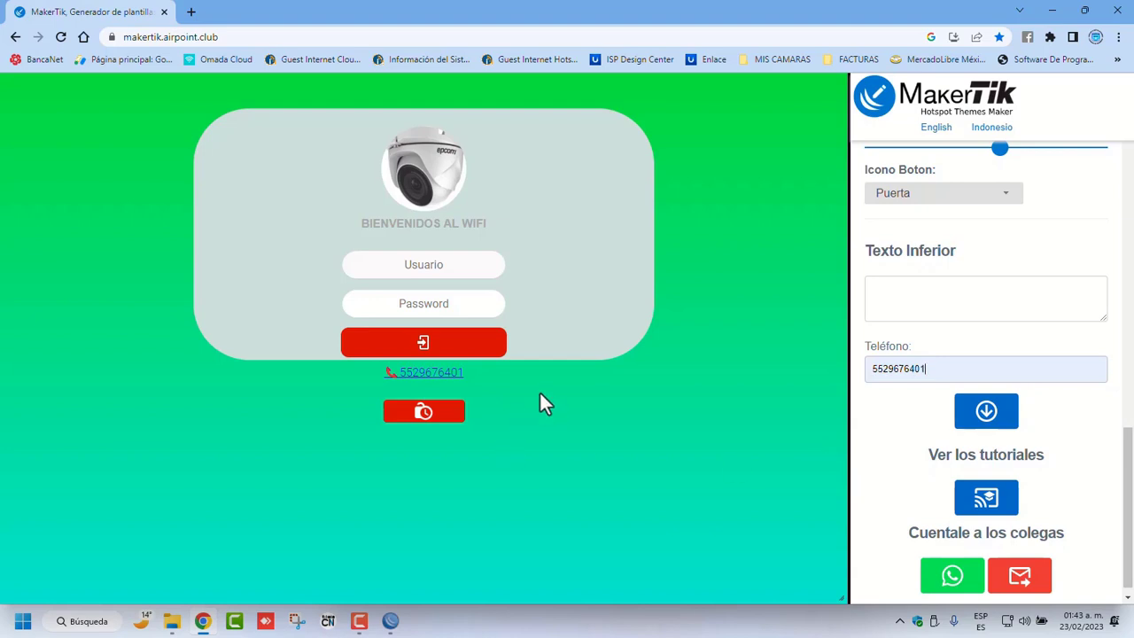
pyautogui.doubleClick(998, 368)
pyautogui.write('5')
pyautogui.press('BackSpace')
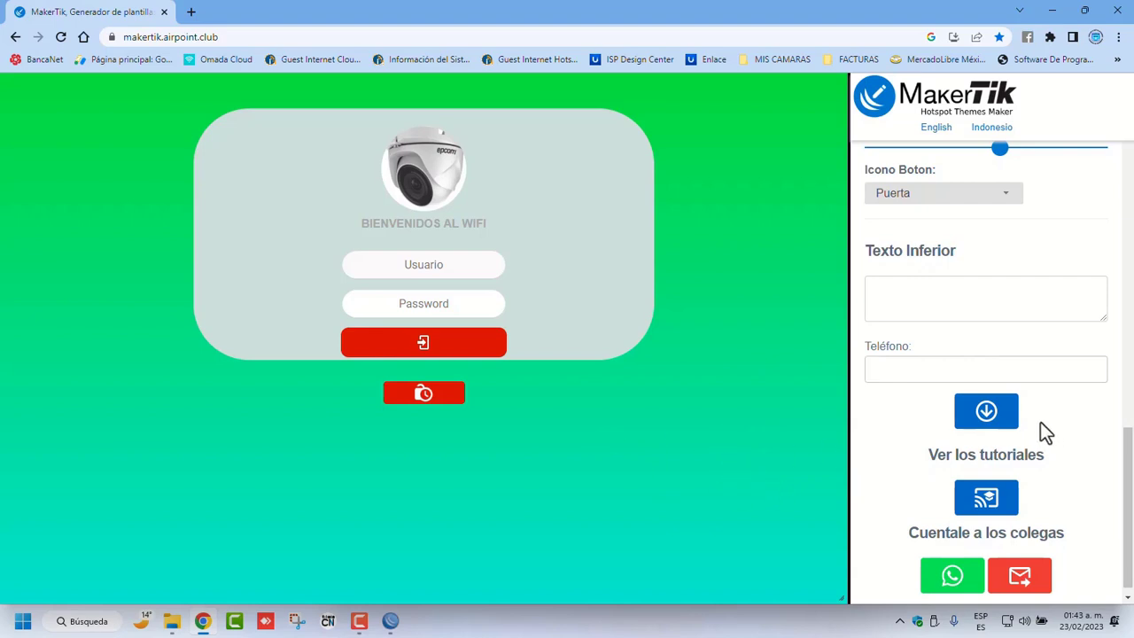
# Download the template as hotspot.zip, show it in Descargas, and open the archive.
pyautogui.click(987, 413)
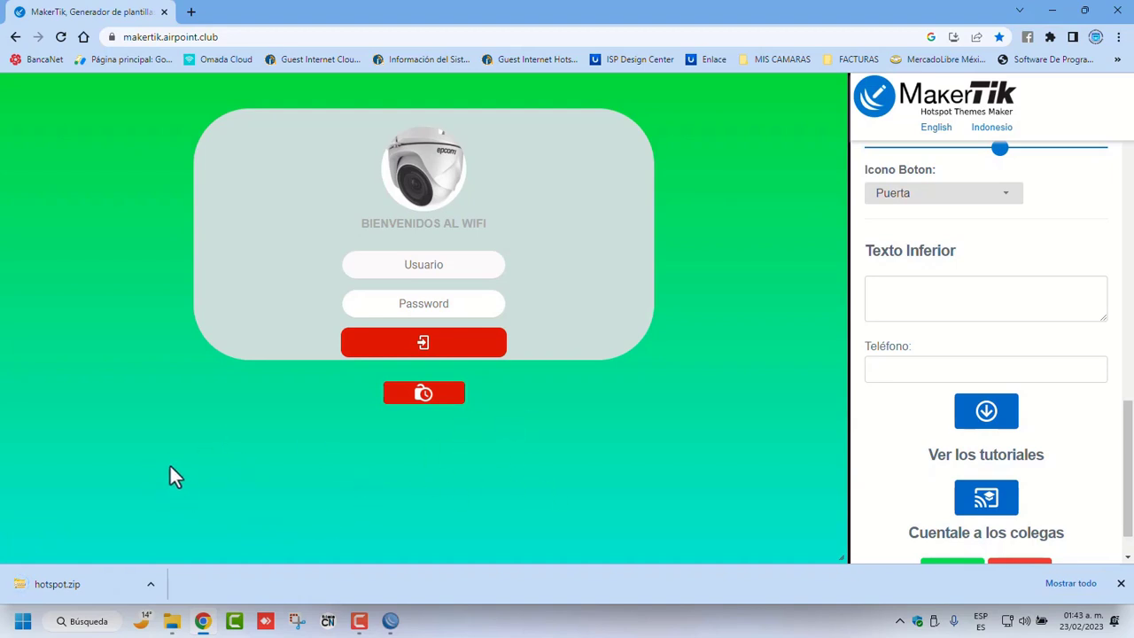
pyautogui.click(151, 584)
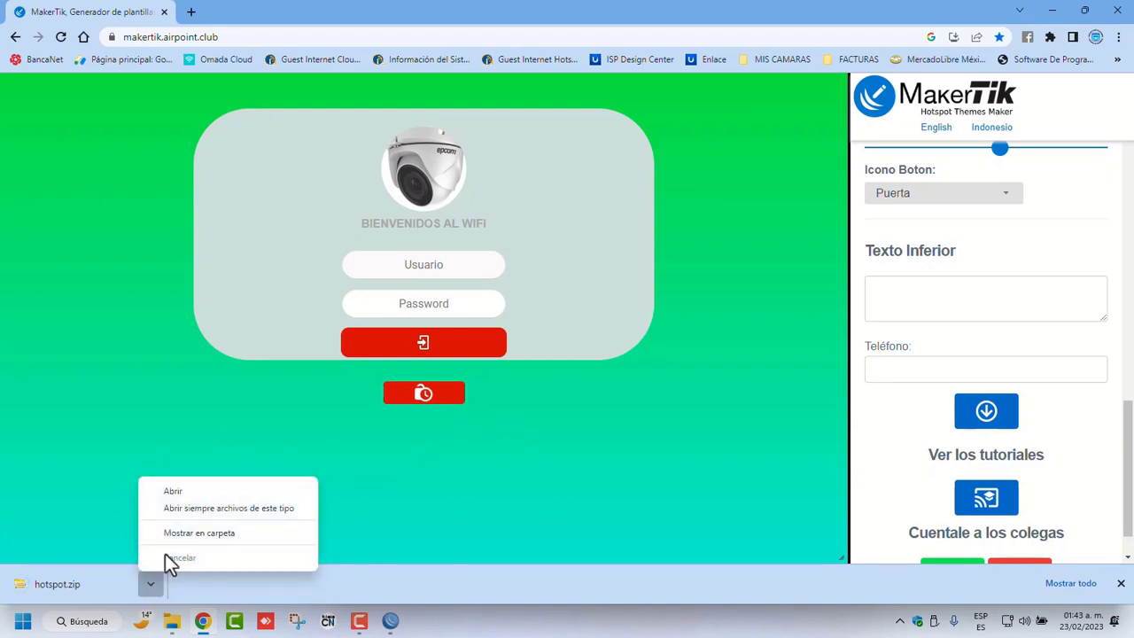
pyautogui.click(187, 537)
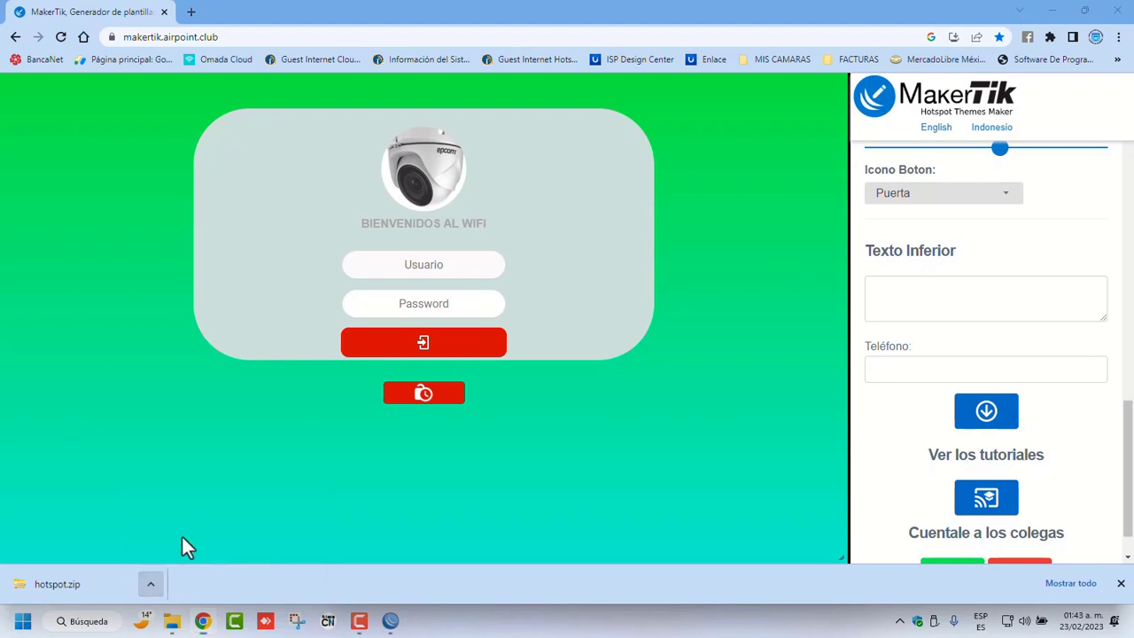
pyautogui.doubleClick(306, 158)
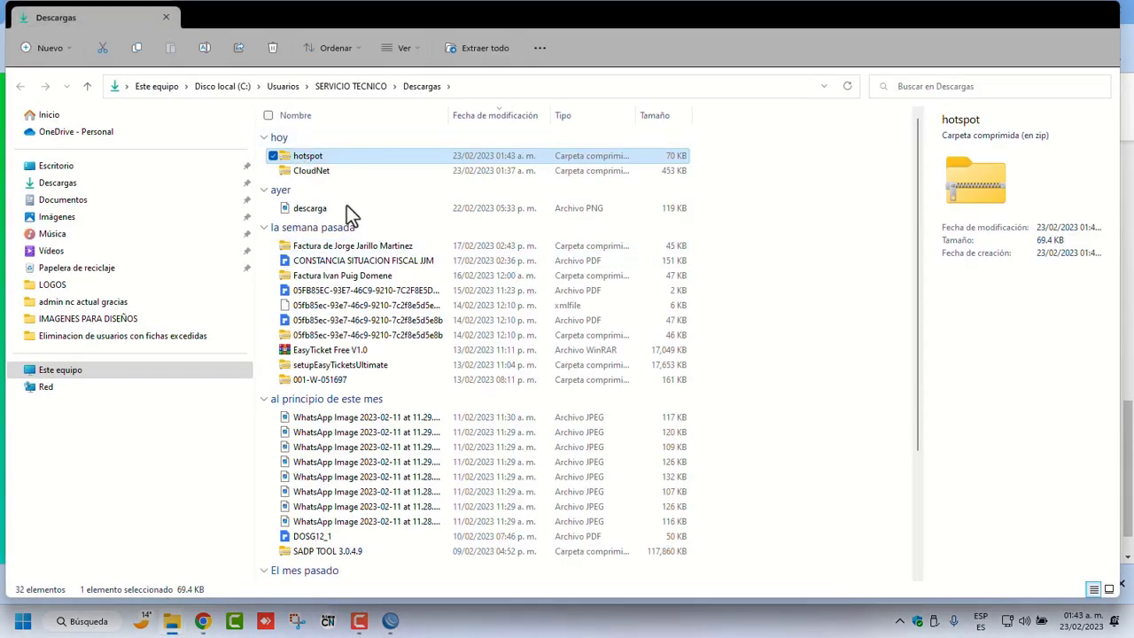
# Copy the hotspot folder from hotspot.zip into Imágenes and open it to show its 15 files.
pyautogui.click(302, 139)
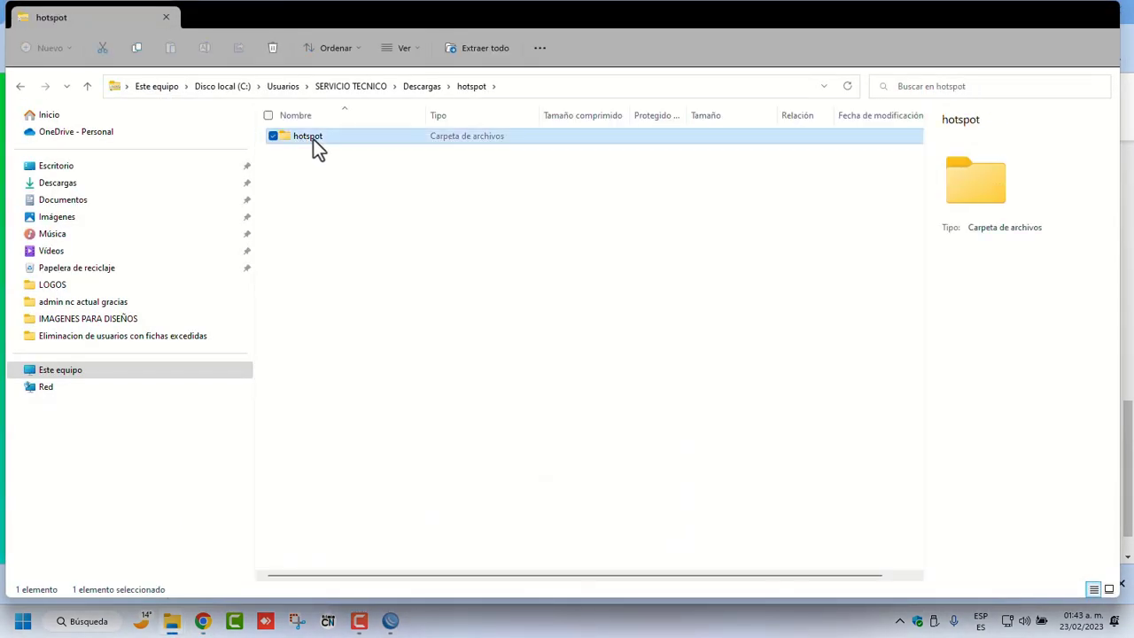
pyautogui.moveTo(313, 138); pyautogui.dragTo(67, 216)
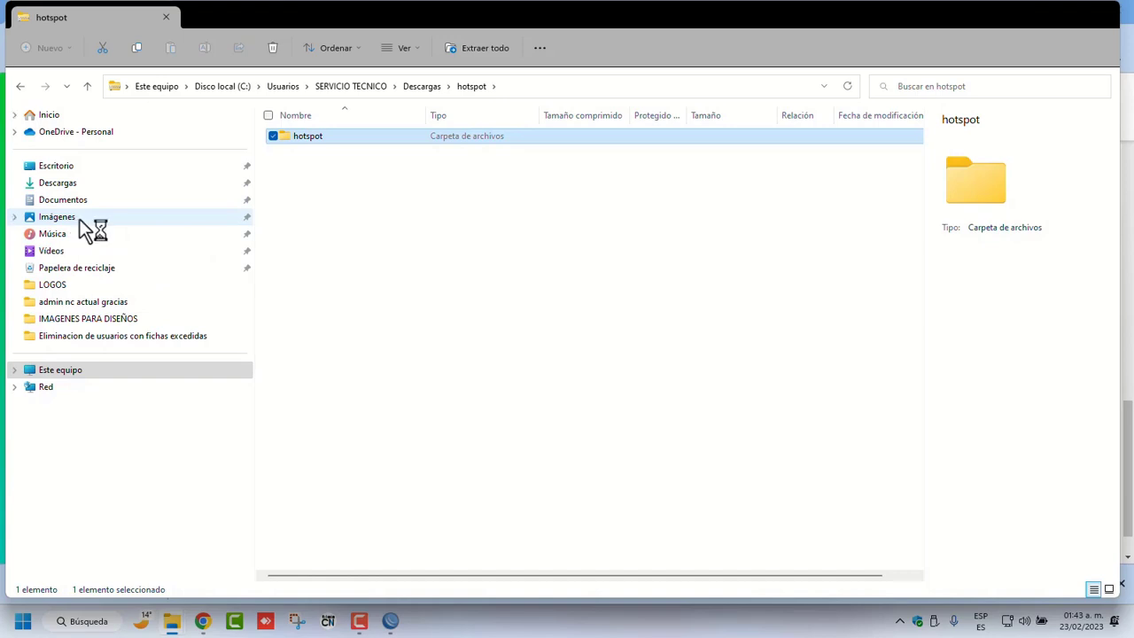
pyautogui.click(80, 221)
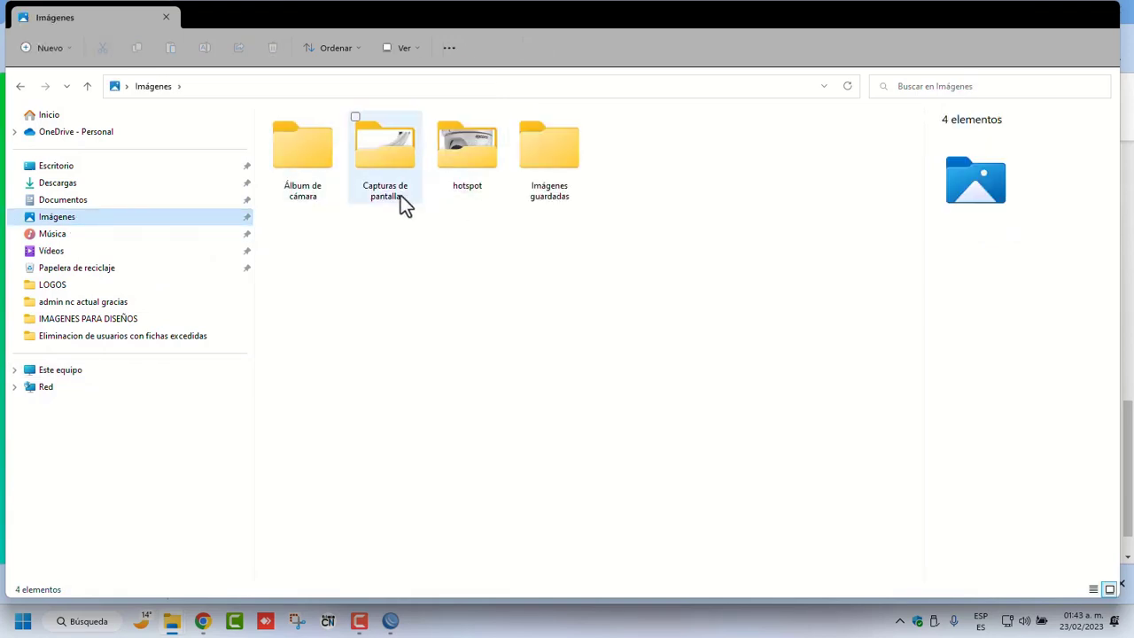
pyautogui.click(91, 203)
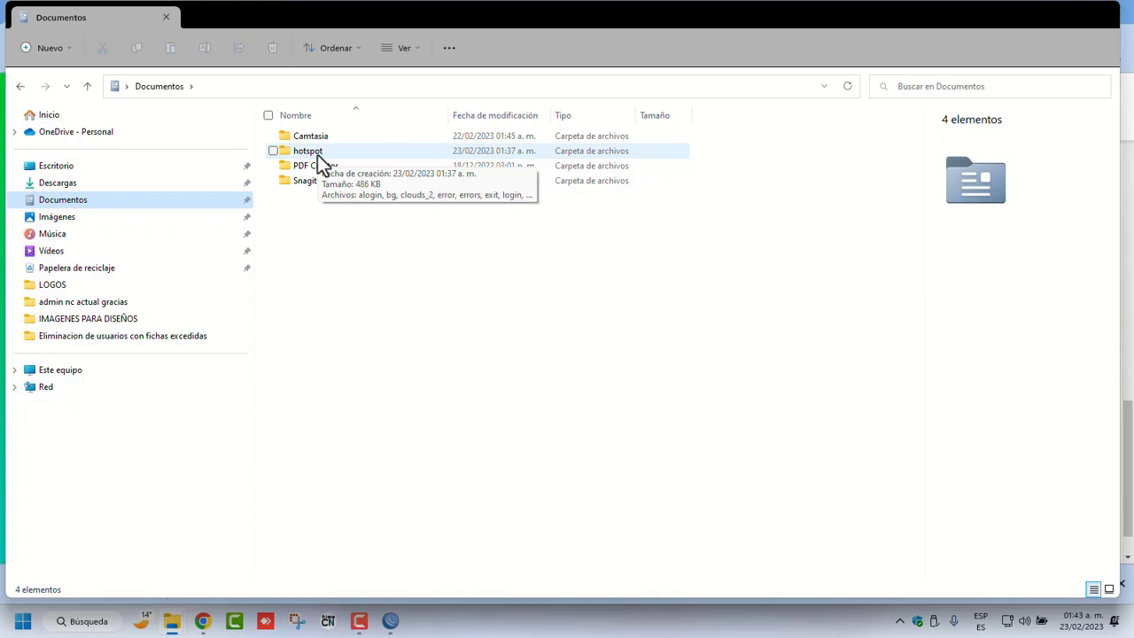
pyautogui.click(97, 222)
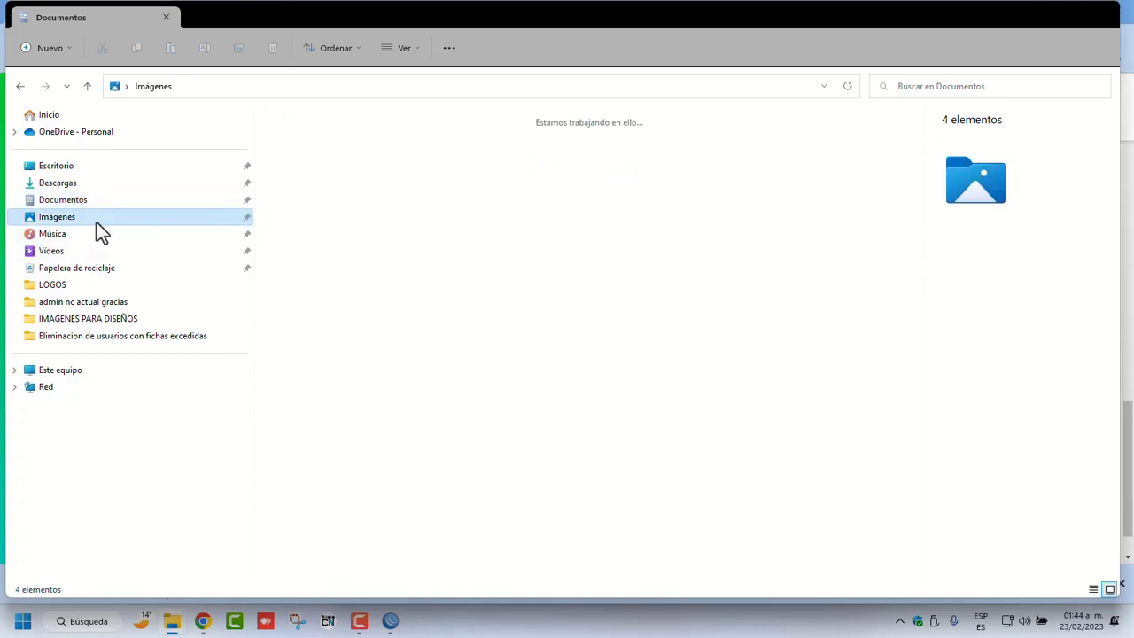
pyautogui.doubleClick(474, 153)
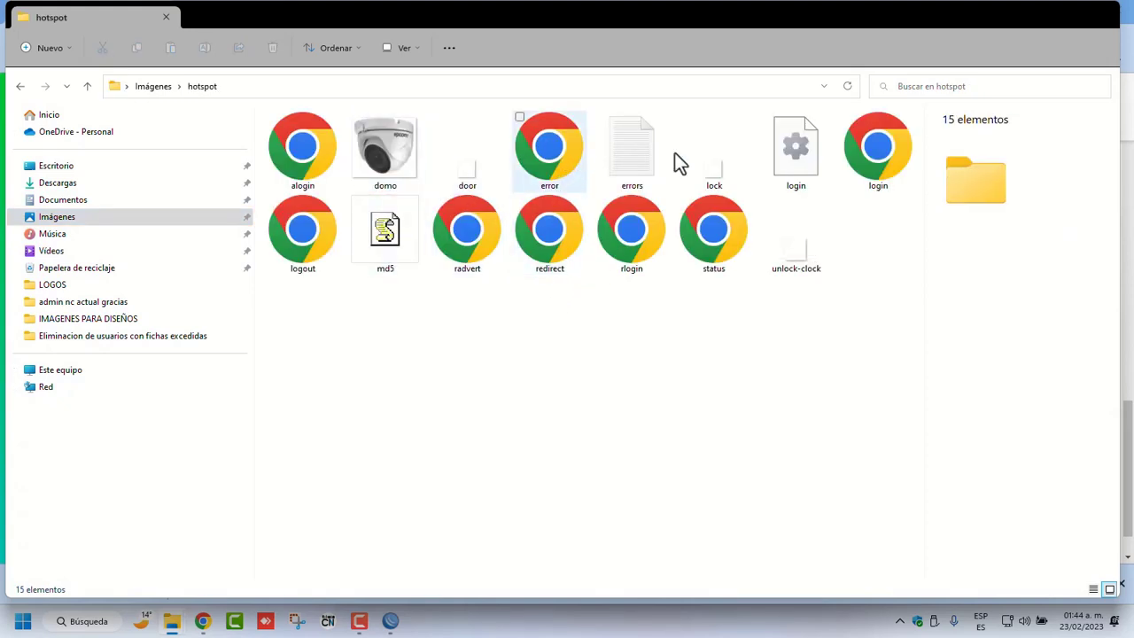
pyautogui.rightClick(886, 162)
# Preview login.html's green BIENVENIDOS AL WIFI page in Chrome, then close it to return to MakerTik.
pyautogui.click(931, 207)
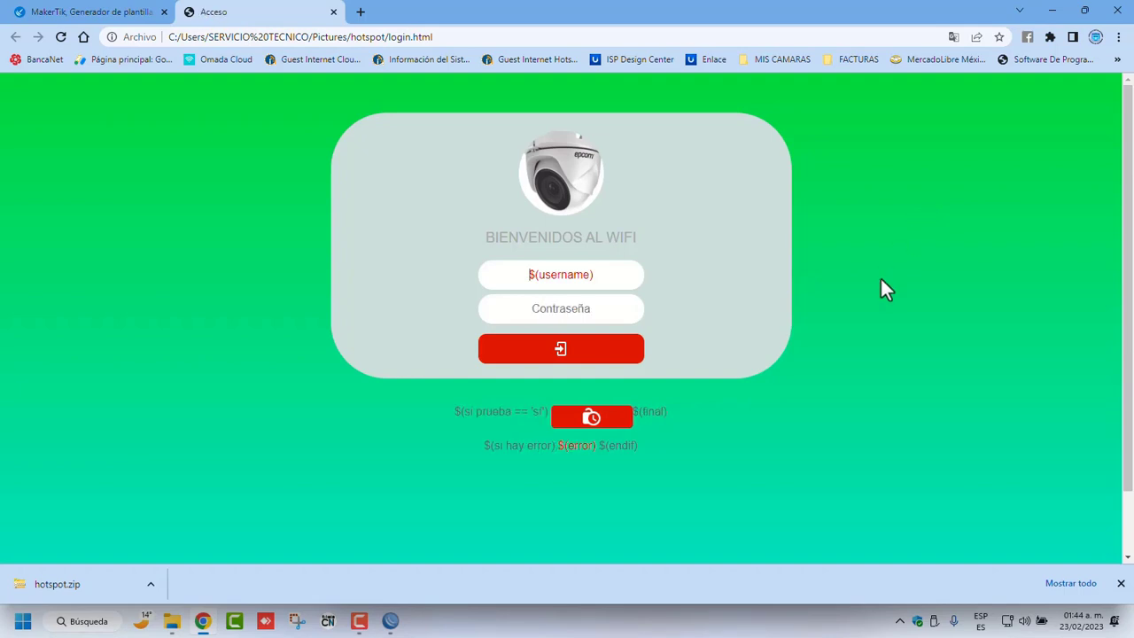
pyautogui.click(333, 11)
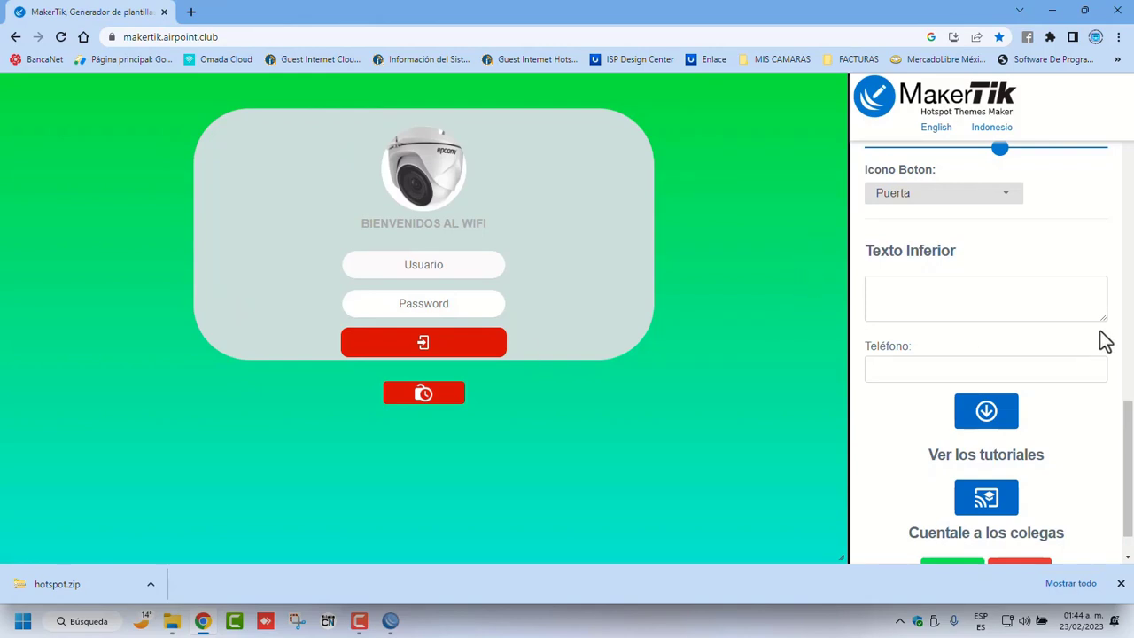
pyautogui.scroll(15, 1105, 337)
pyautogui.scroll(2, 1102, 280)
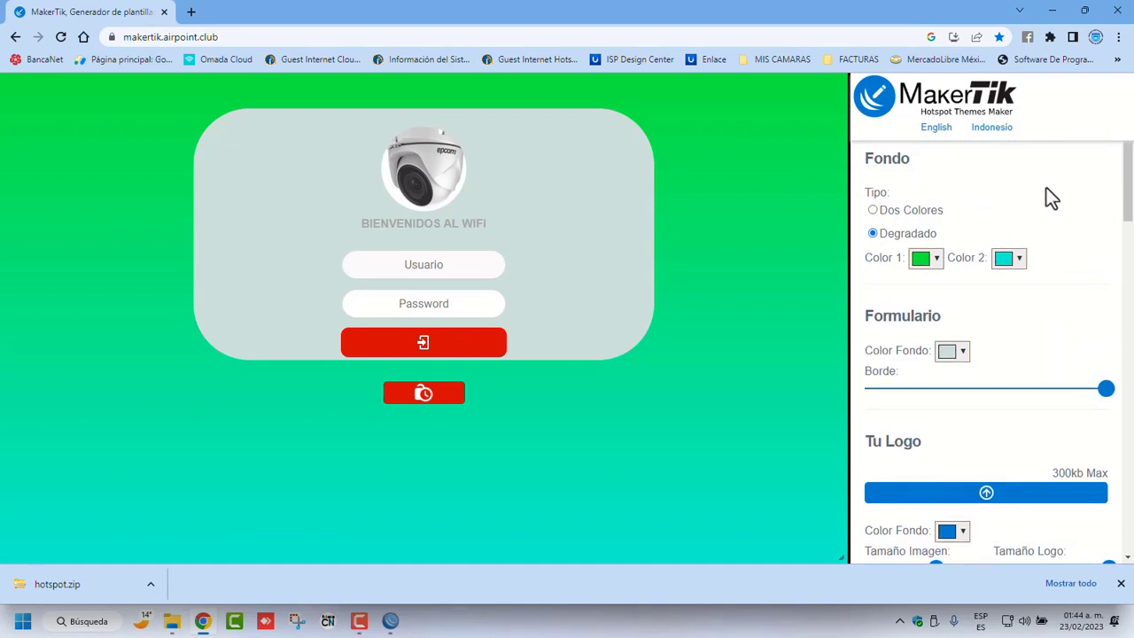
# Close Chrome, maximize WinBox and show IP > Hotspot's User Profiles list with its 5M/5M profiles.
pyautogui.click(1118, 11)
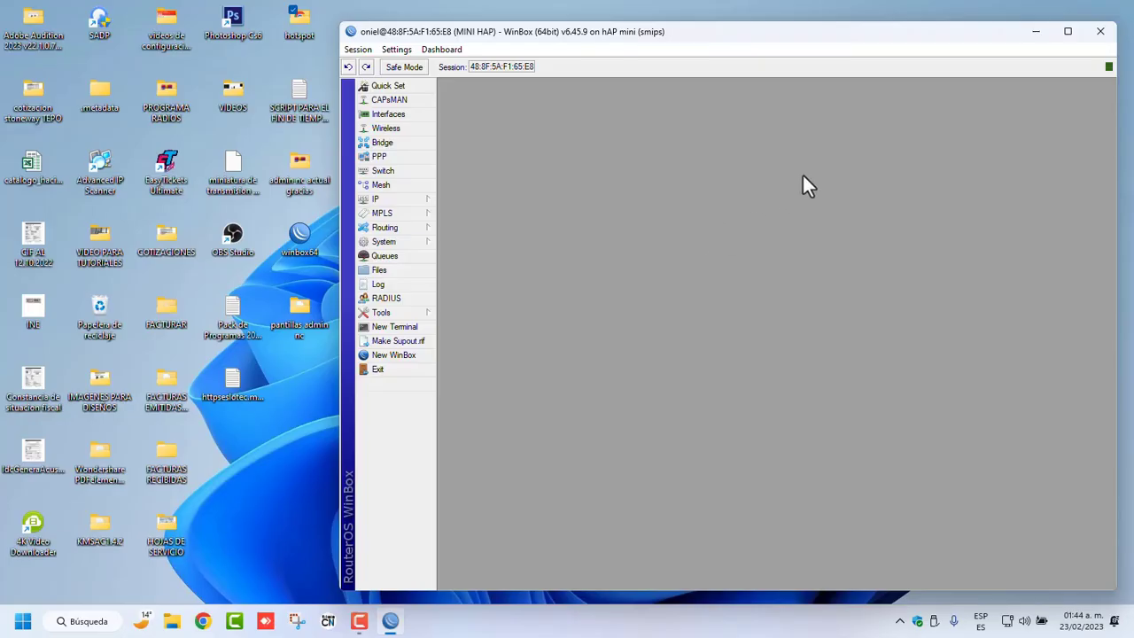
pyautogui.click(1068, 32)
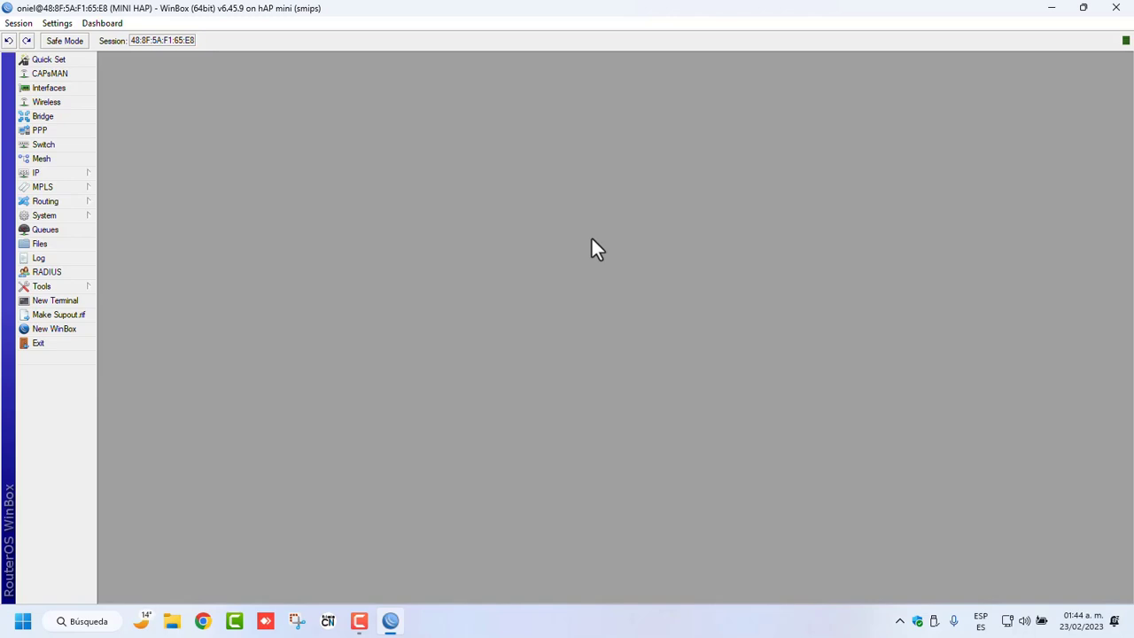
pyautogui.click(54, 173)
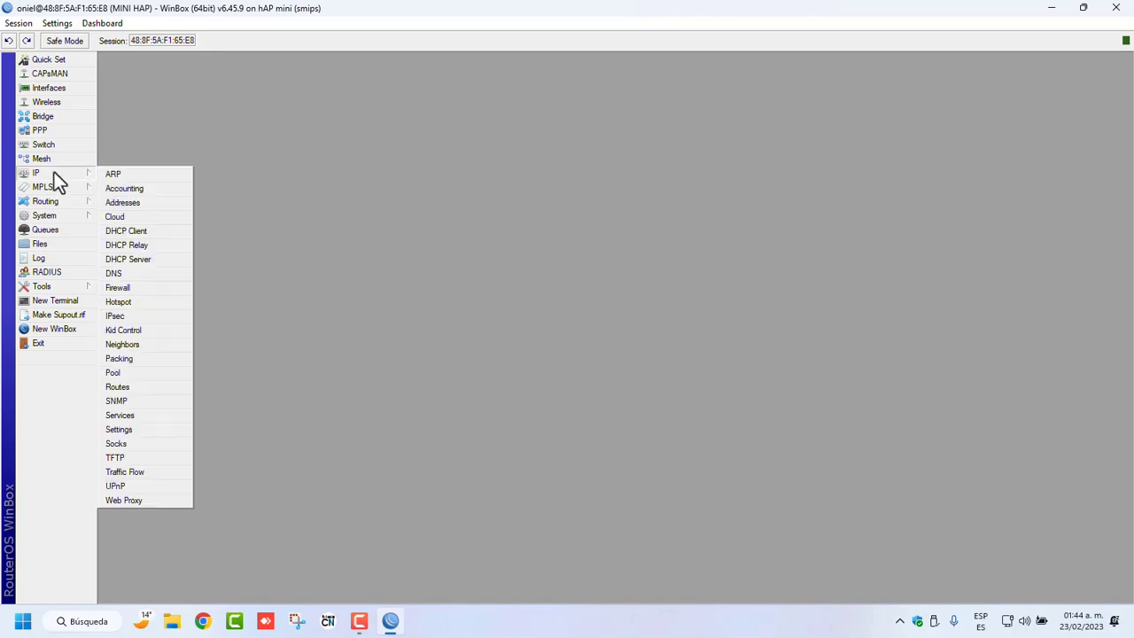
pyautogui.click(121, 306)
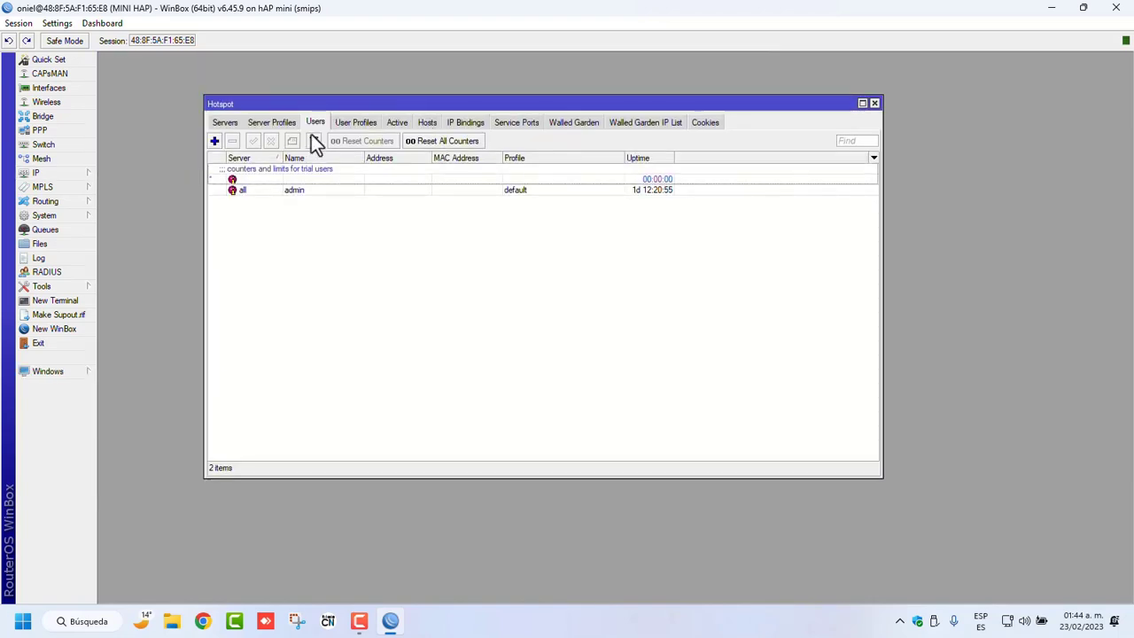
pyautogui.moveTo(369, 103); pyautogui.dragTo(354, 101)
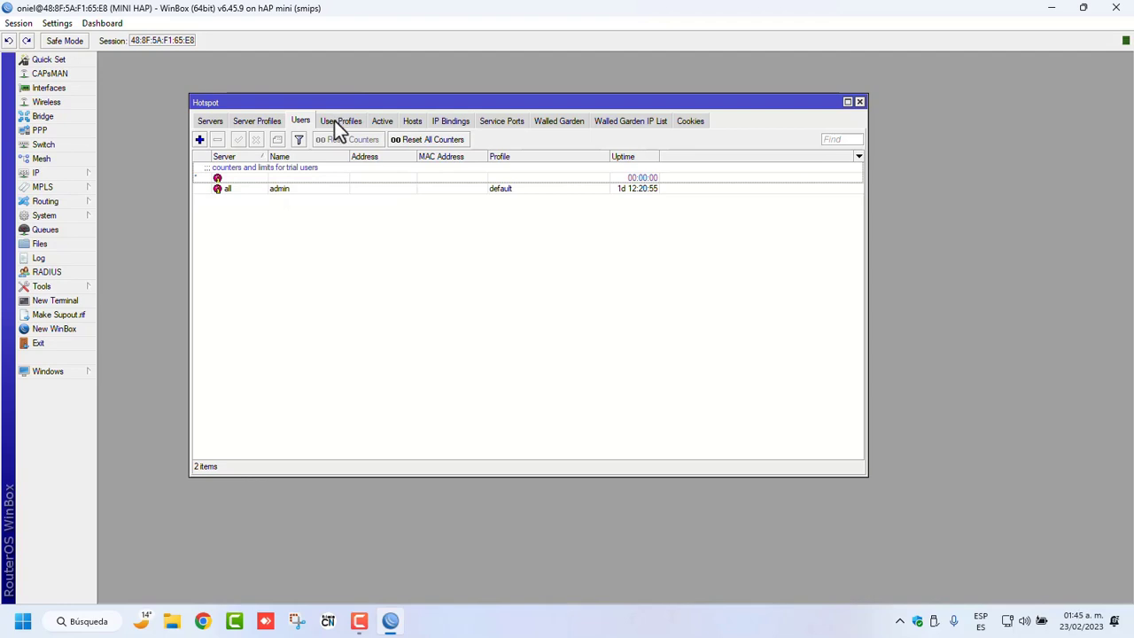
pyautogui.click(262, 120)
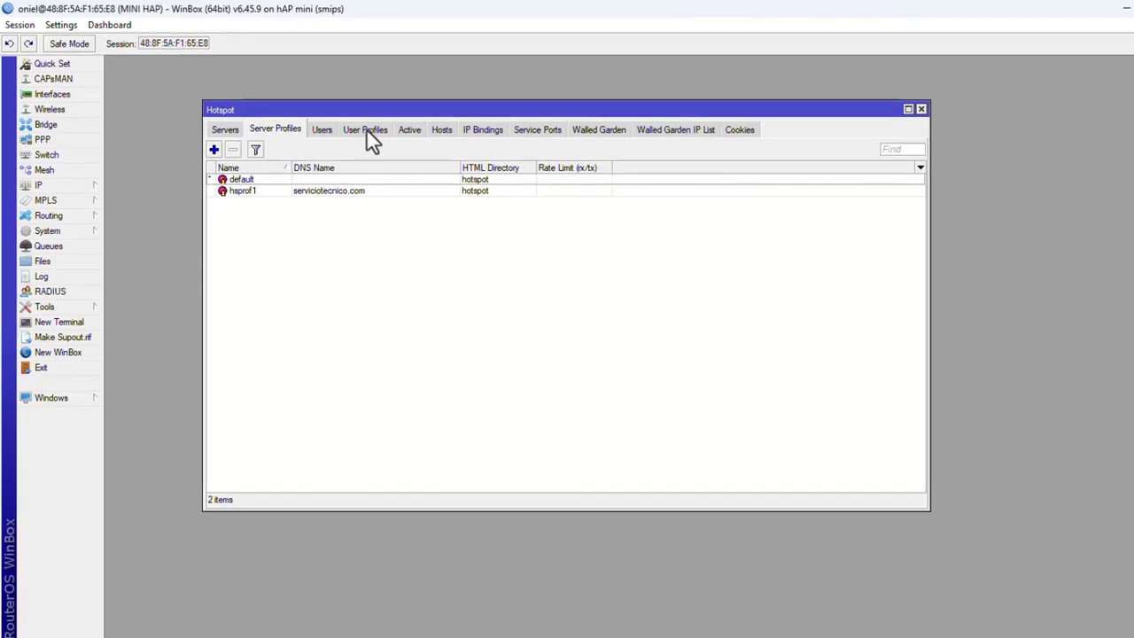
pyautogui.click(358, 130)
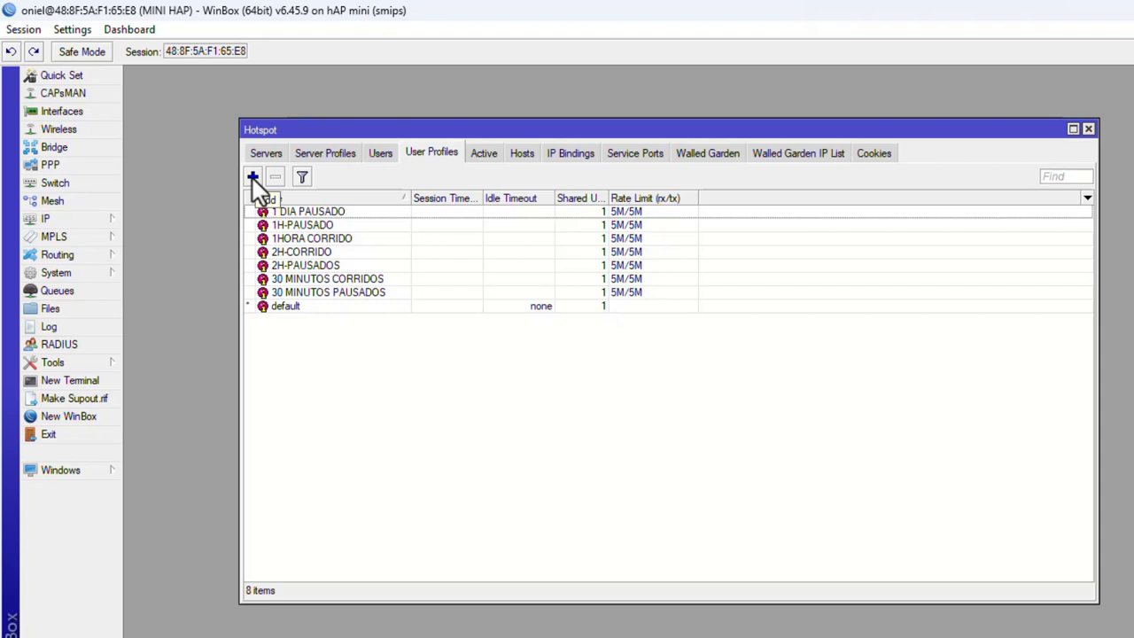
# Add a new user profile named '10 DIAS PAUSADOS' with address pool dhcp_pool0.
pyautogui.click(252, 178)
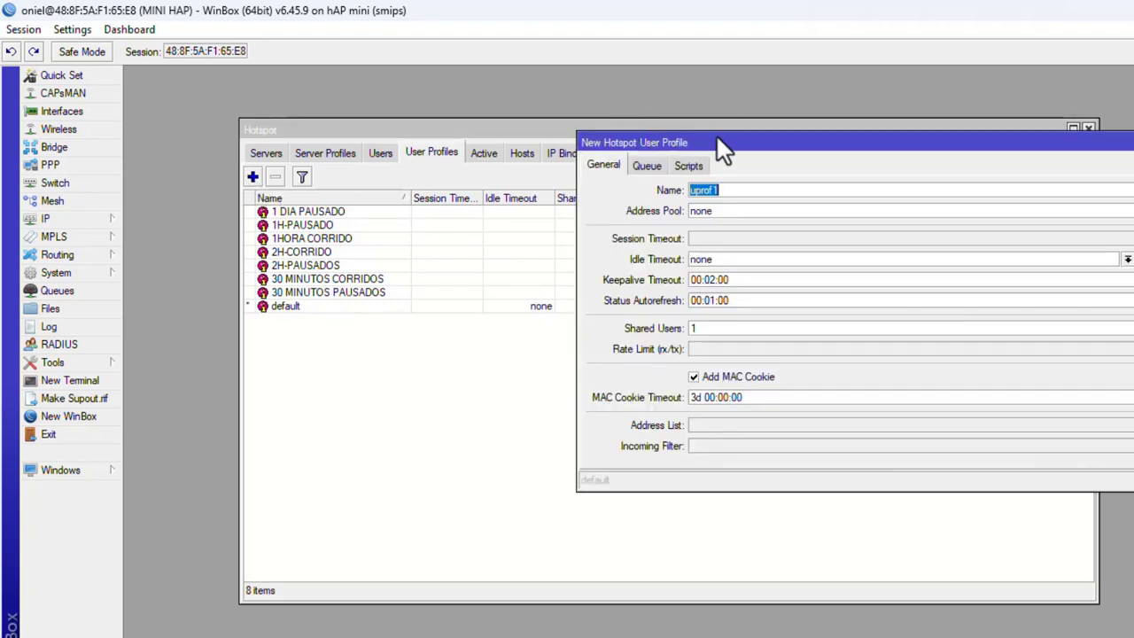
pyautogui.moveTo(718, 138); pyautogui.dragTo(507, 218)
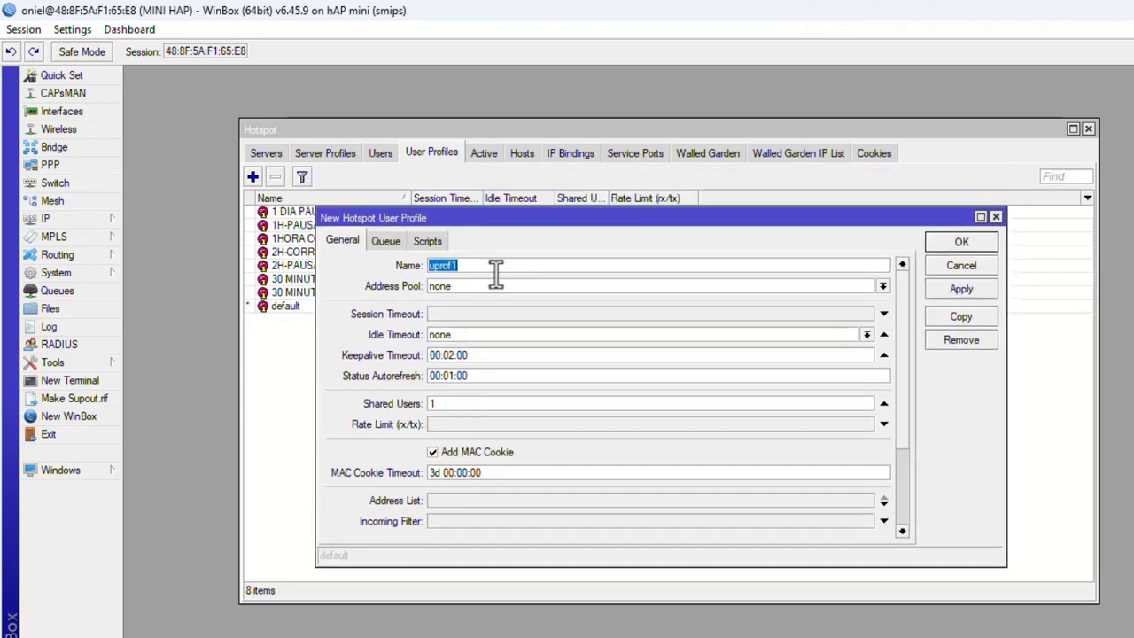
pyautogui.write('10 DIAS PAUSADOS')
pyautogui.click(884, 287)
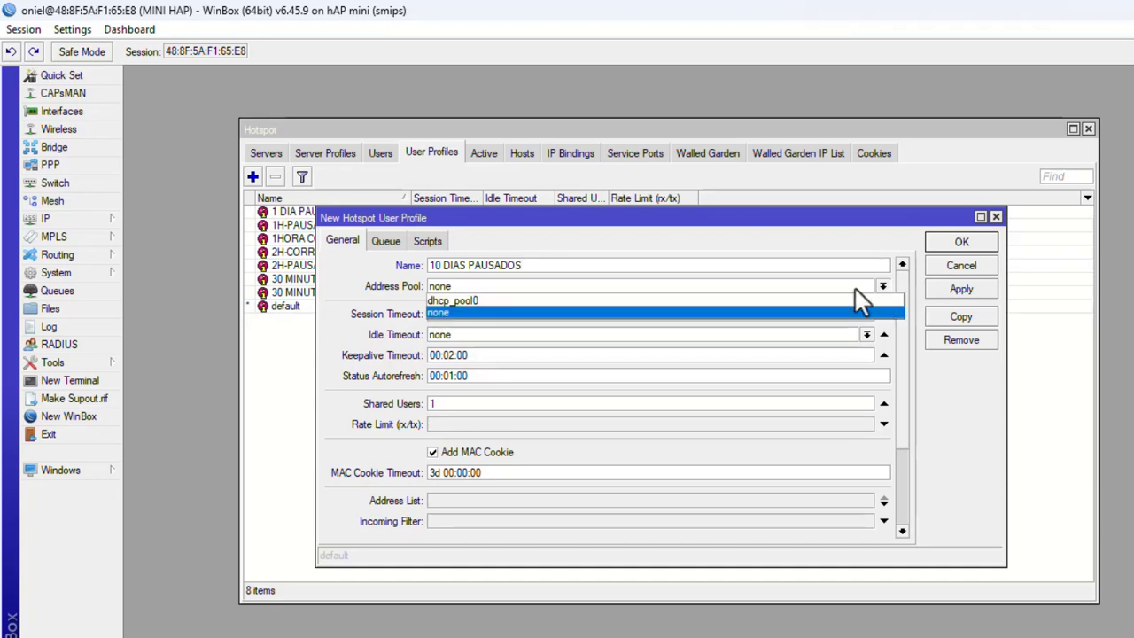
pyautogui.click(618, 300)
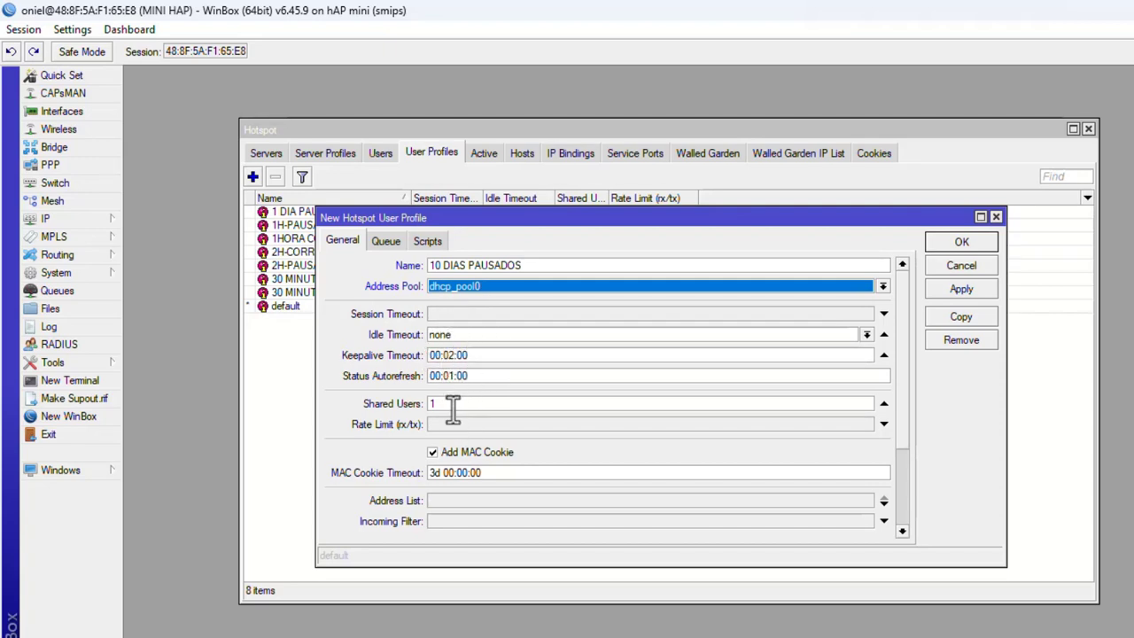
# Set the profile's rate limit to 15M/15M.
pyautogui.click(440, 403)
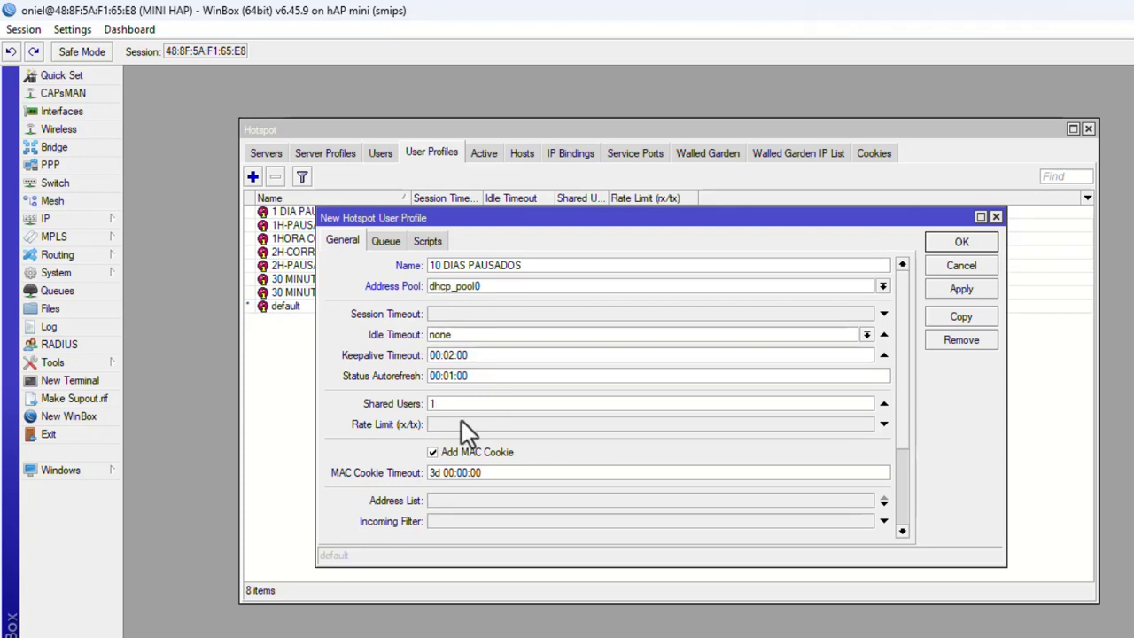
pyautogui.click(457, 427)
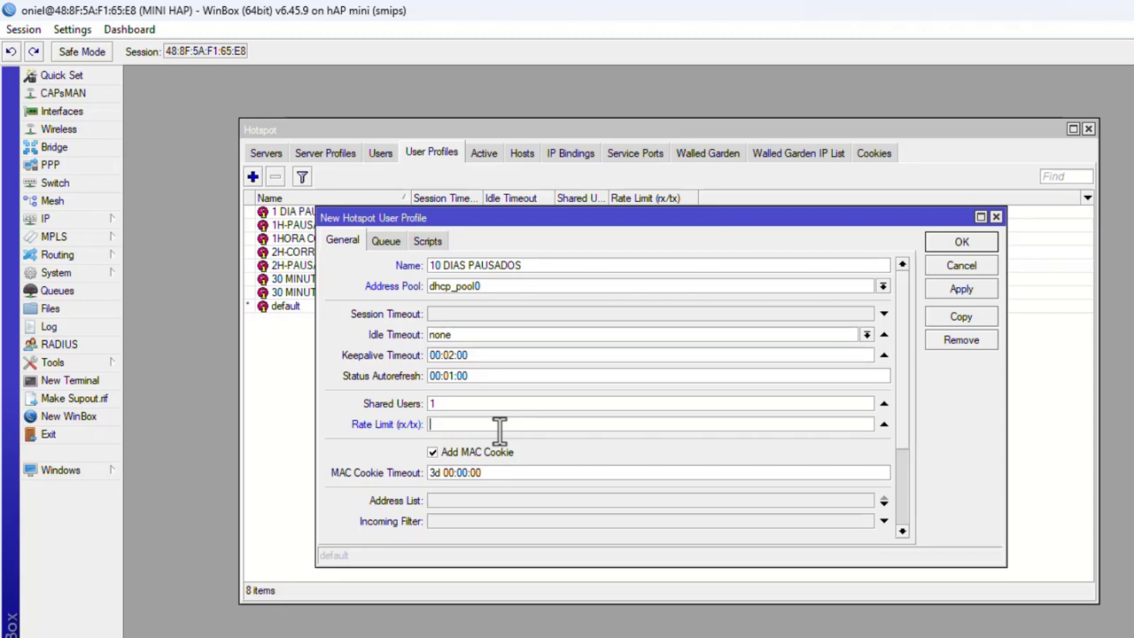
pyautogui.write('10')
pyautogui.press('BackSpace')
pyautogui.write('5m')
pyautogui.press('BackSpace')
pyautogui.write('M/15M')
# Set the MAC cookie timeout to 15d and apply the 10 DIAS PAUSADOS profile.
pyautogui.click(435, 472)
pyautogui.press('BackSpace')
pyautogui.write('15')
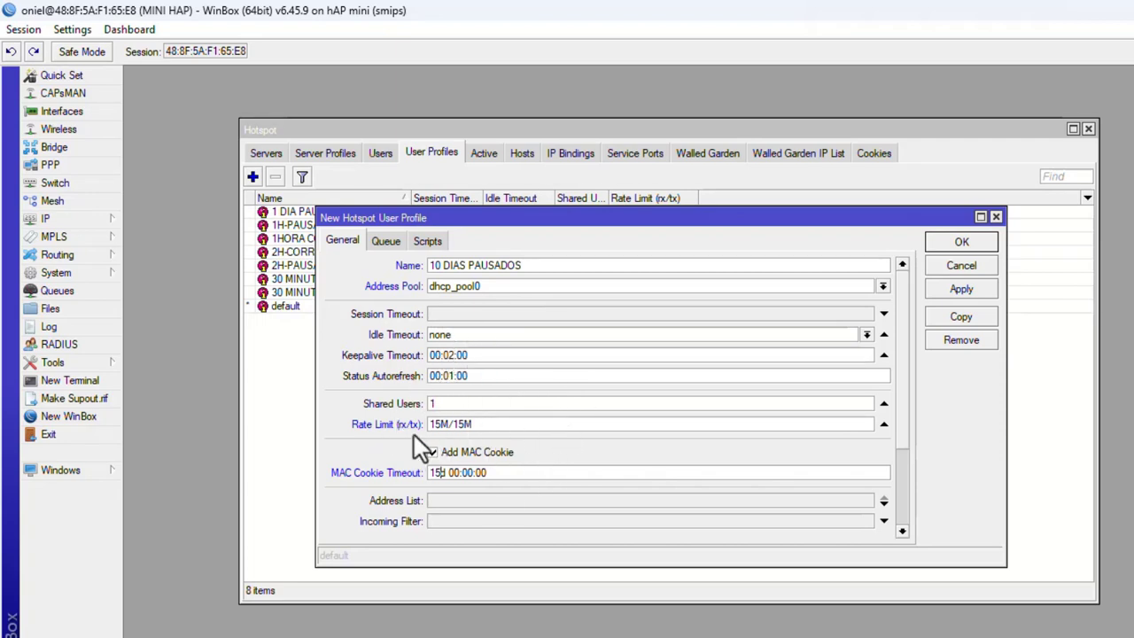
pyautogui.moveTo(900, 371); pyautogui.dragTo(902, 345)
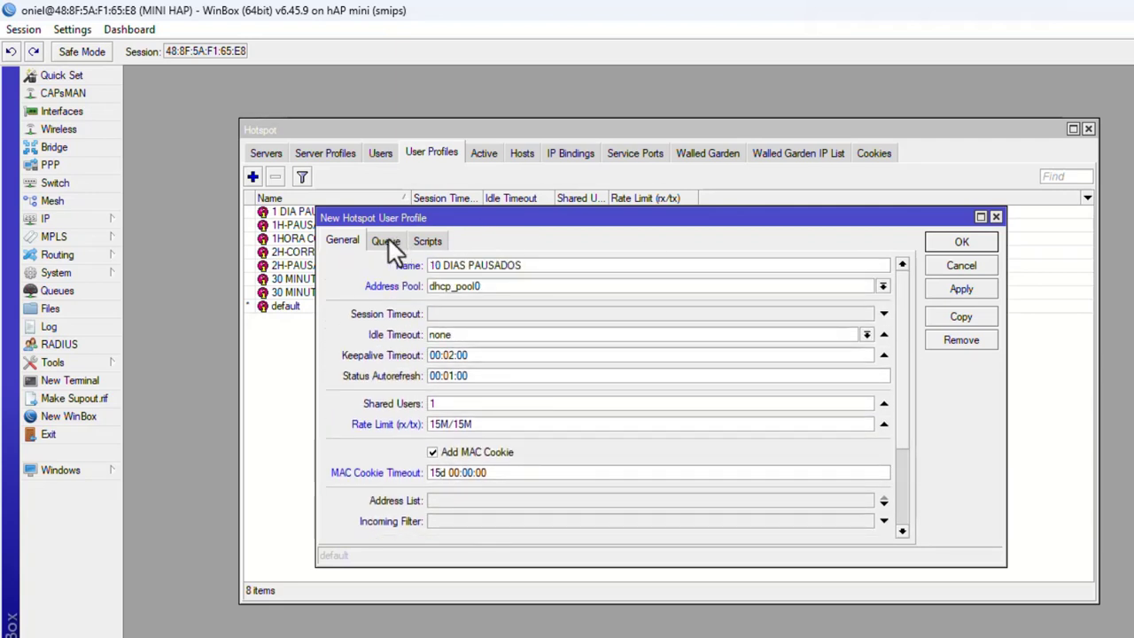
pyautogui.click(386, 241)
pyautogui.click(427, 241)
pyautogui.click(344, 242)
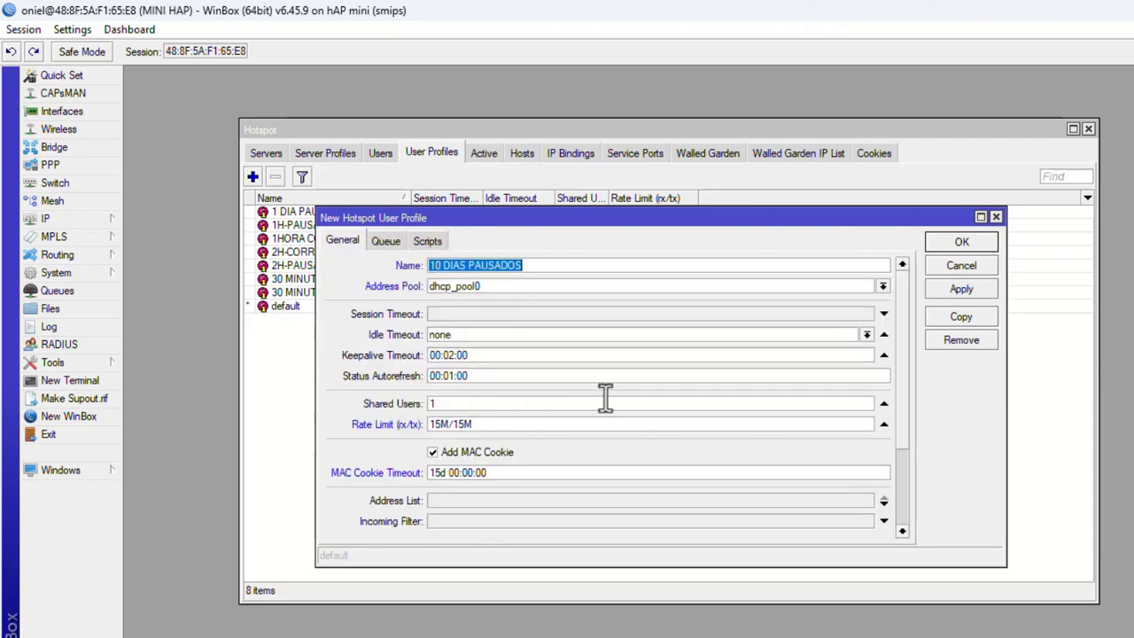
pyautogui.click(953, 294)
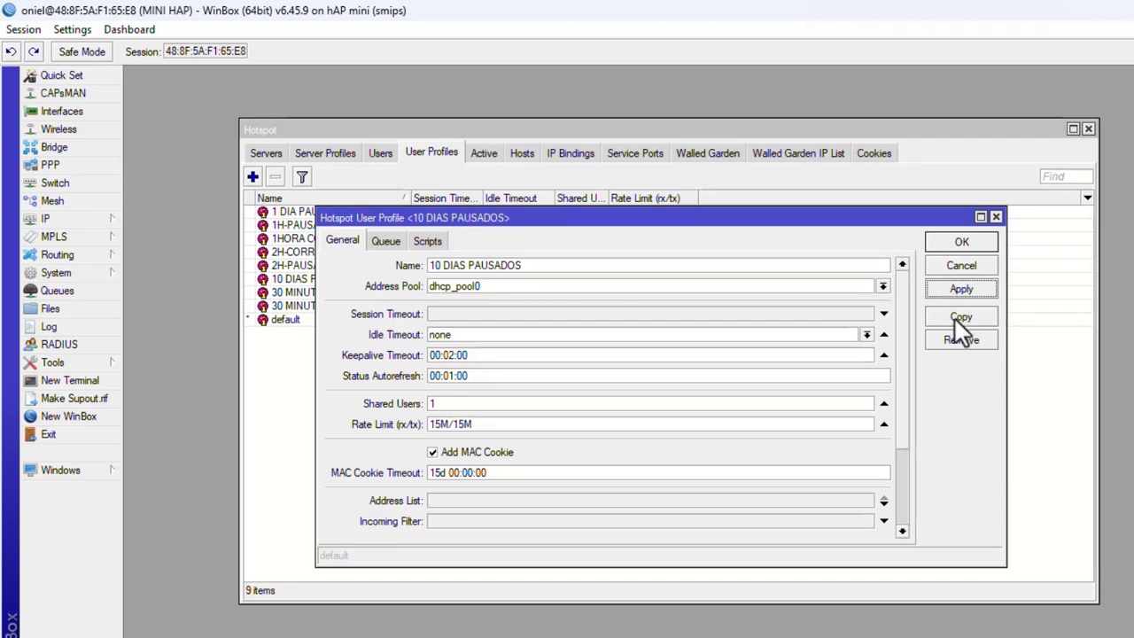
# Copy 10 DIAS PAUSADOS into a new profile, place both windows side by side, and start naming it 10 DIAS CORRIDOS.
pyautogui.click(959, 317)
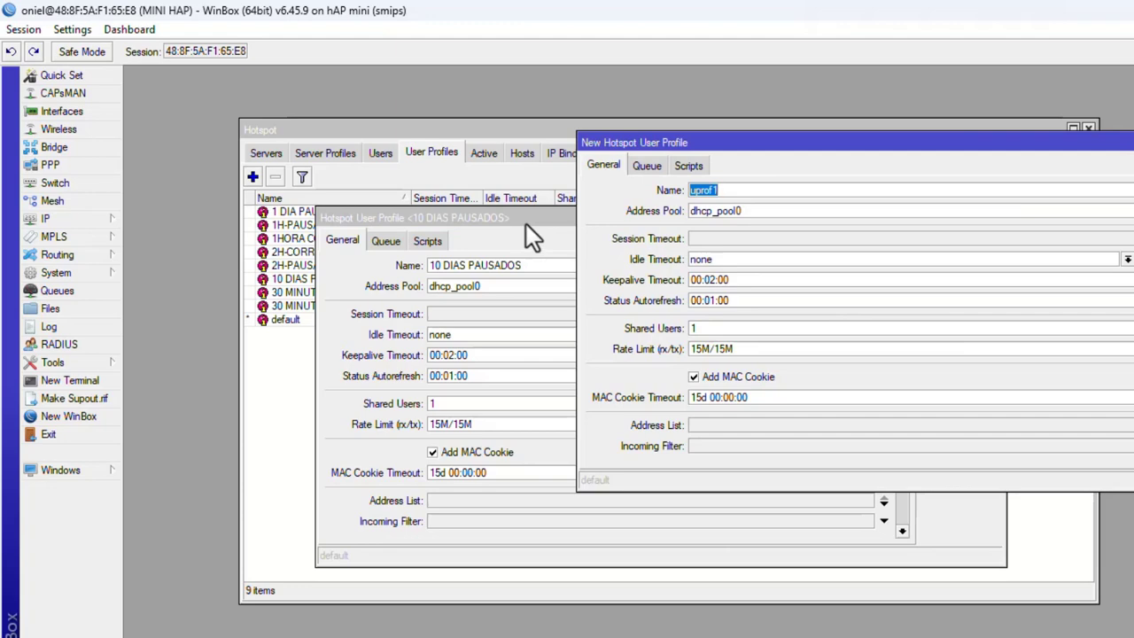
pyautogui.moveTo(526, 225); pyautogui.dragTo(345, 152)
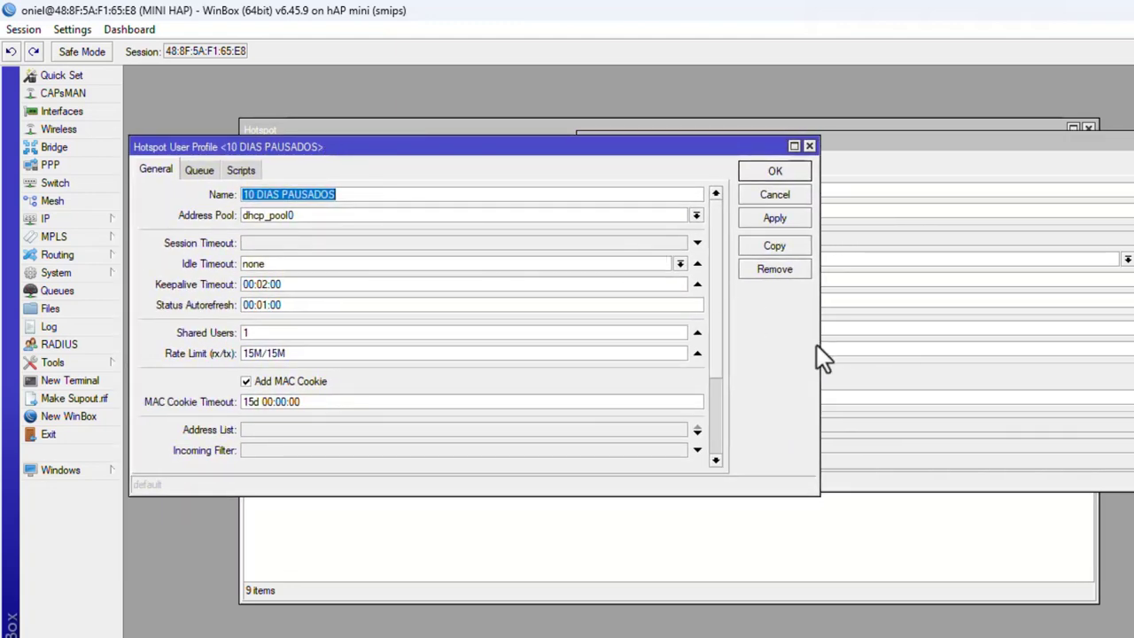
pyautogui.click(817, 346)
pyautogui.click(512, 157)
pyautogui.moveTo(819, 345); pyautogui.dragTo(569, 346)
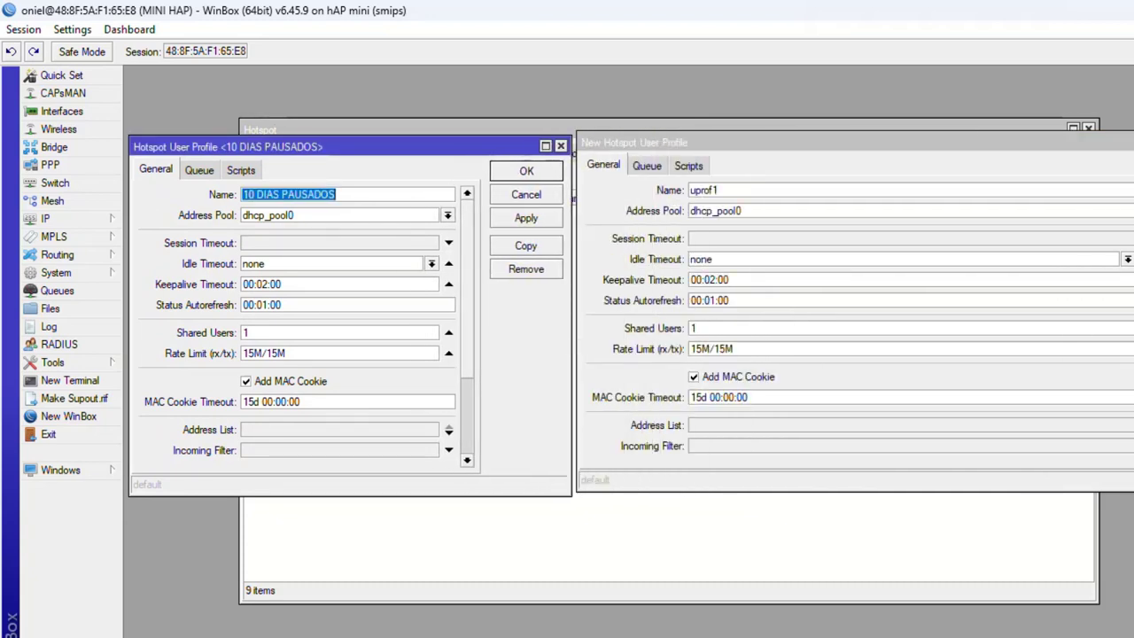
pyautogui.moveTo(1133, 381); pyautogui.dragTo(1094, 383)
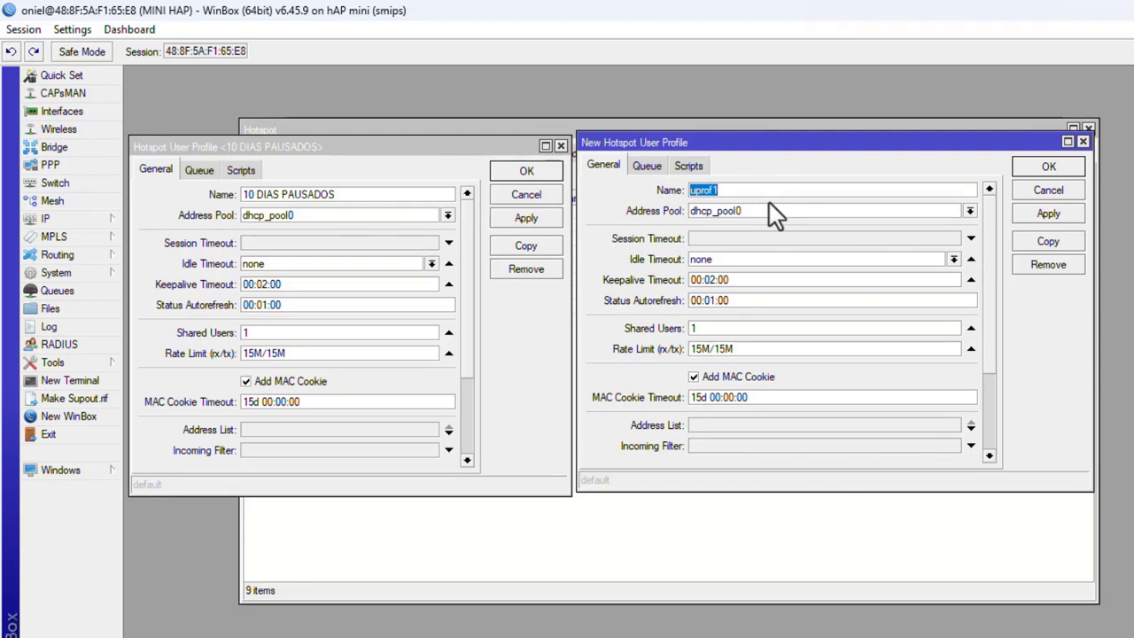
pyautogui.write('10 DIAS CORRIDOS')
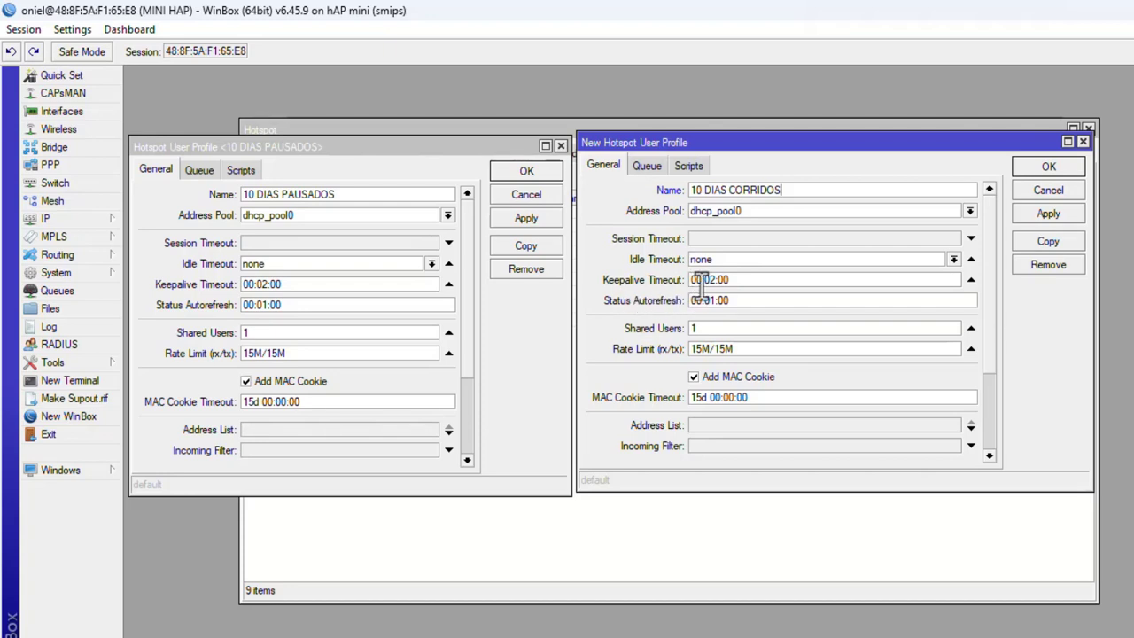
# Set keepalive timeout to 10d 00:00:00, then save and close both profile dialogs.
pyautogui.click(710, 279)
pyautogui.press('Delete')
pyautogui.write('0')
pyautogui.press('Left')
pyautogui.press('Left')
pyautogui.press('Left')
pyautogui.press('Left')
pyautogui.press('Left')
pyautogui.write('10d')
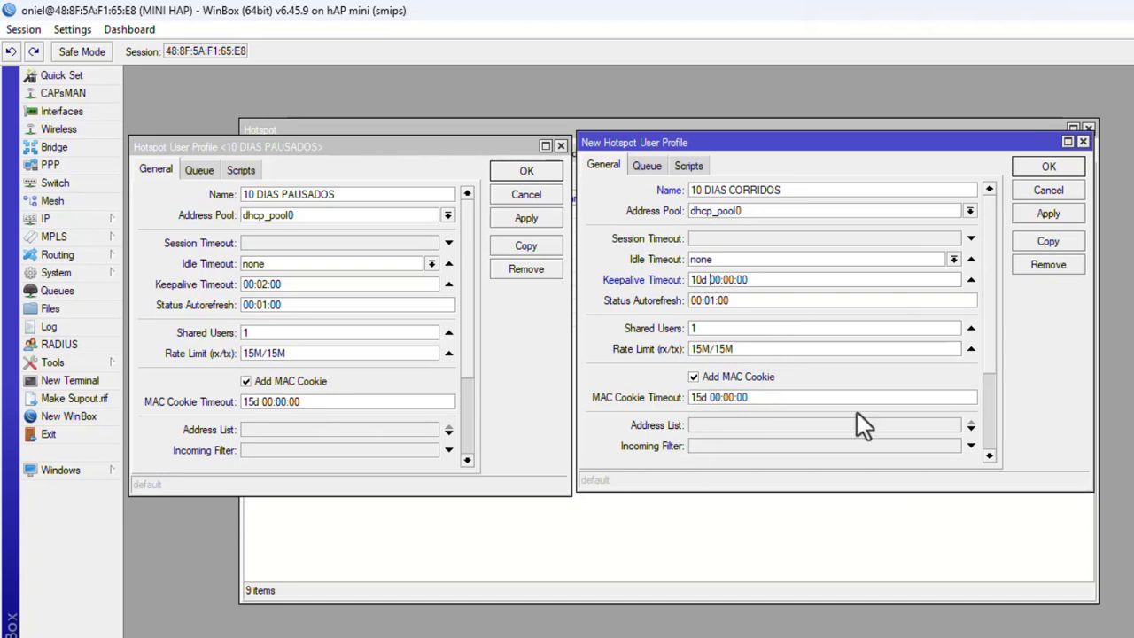
pyautogui.click(1044, 216)
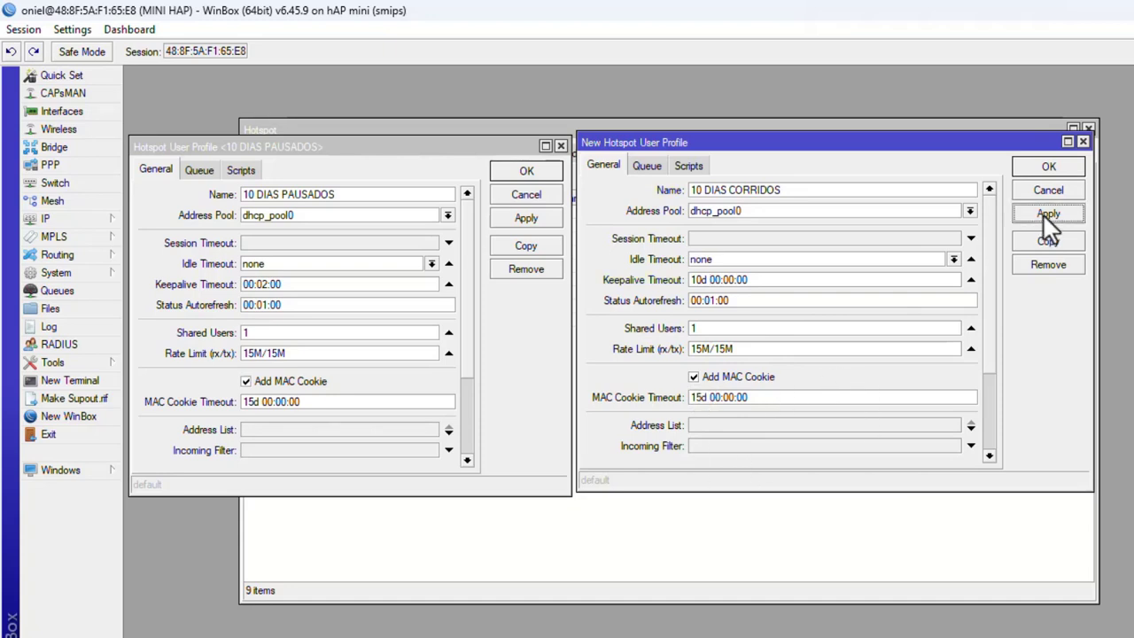
pyautogui.click(1049, 168)
pyautogui.click(527, 173)
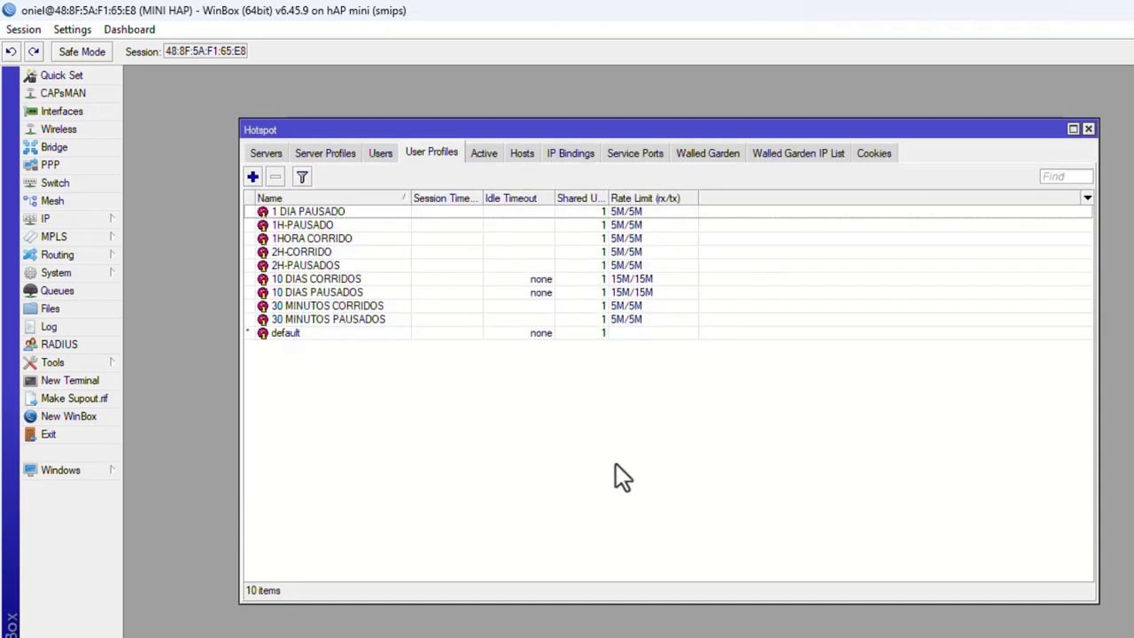
# Compare the 10 DIAS CORRIDOS and 10 DIAS PAUSADOS profiles in the User Profiles list.
pyautogui.click(336, 280)
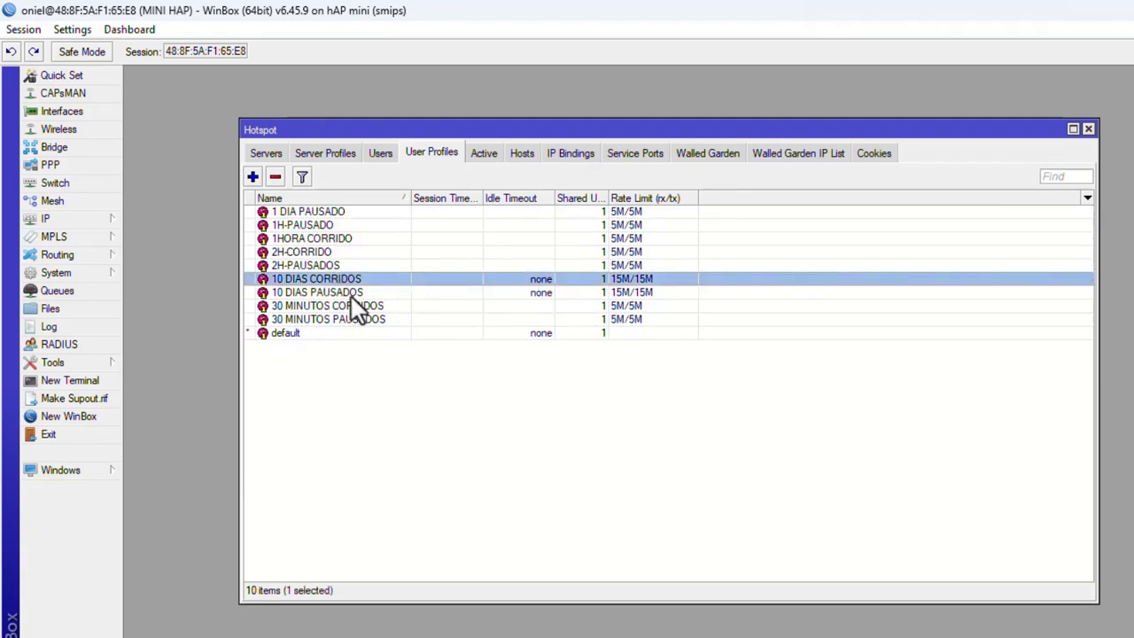
pyautogui.click(351, 293)
pyautogui.click(355, 280)
pyautogui.click(370, 291)
pyautogui.click(354, 279)
pyautogui.click(364, 293)
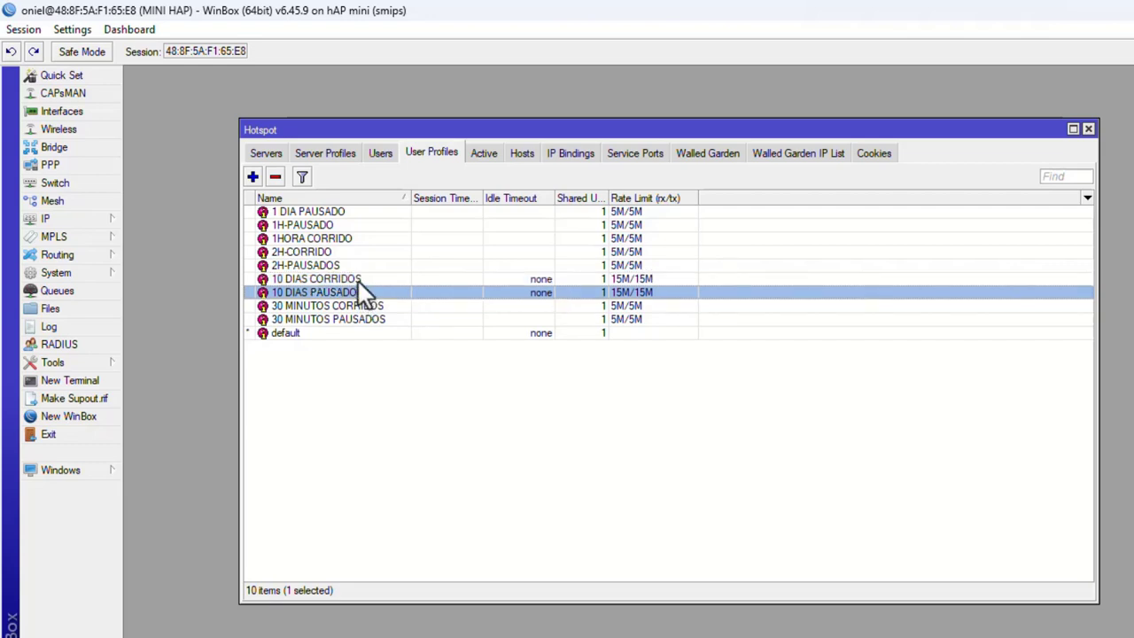
pyautogui.click(359, 280)
pyautogui.click(367, 293)
# Reopen Hotspot User Profiles to recheck both 10-day profiles, then close the Hotspot window.
pyautogui.click(380, 152)
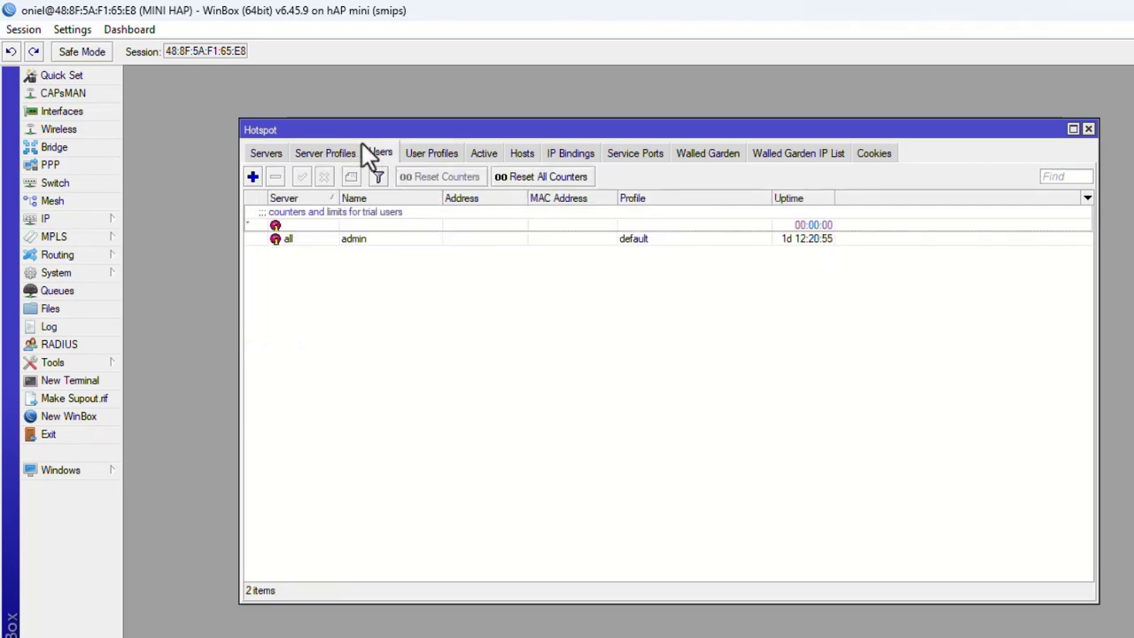
pyautogui.click(1089, 129)
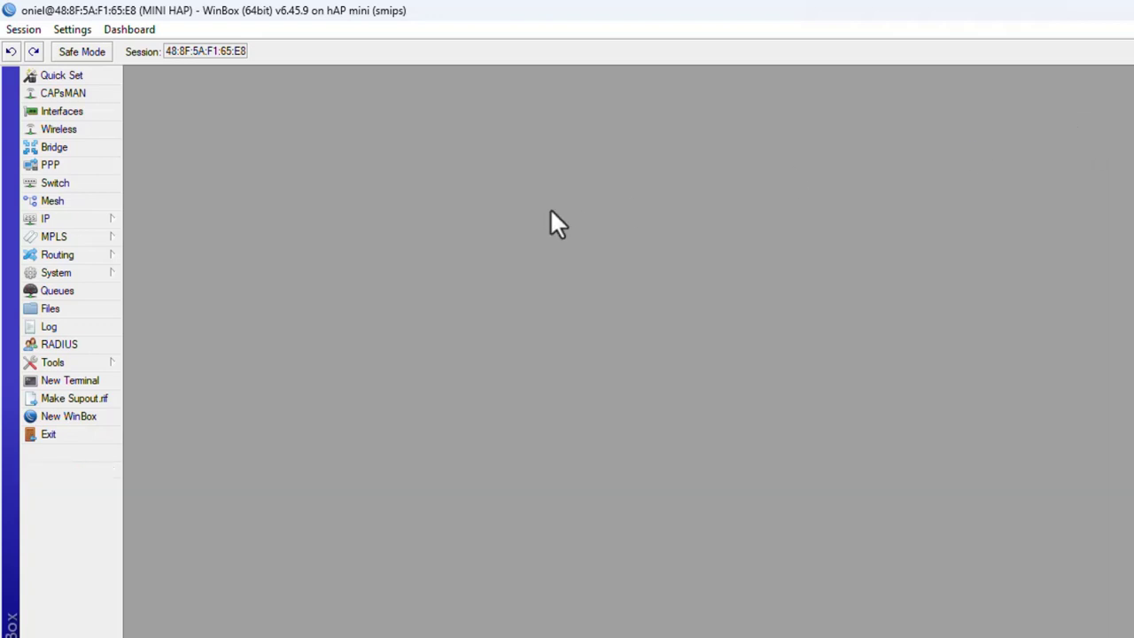
pyautogui.click(64, 221)
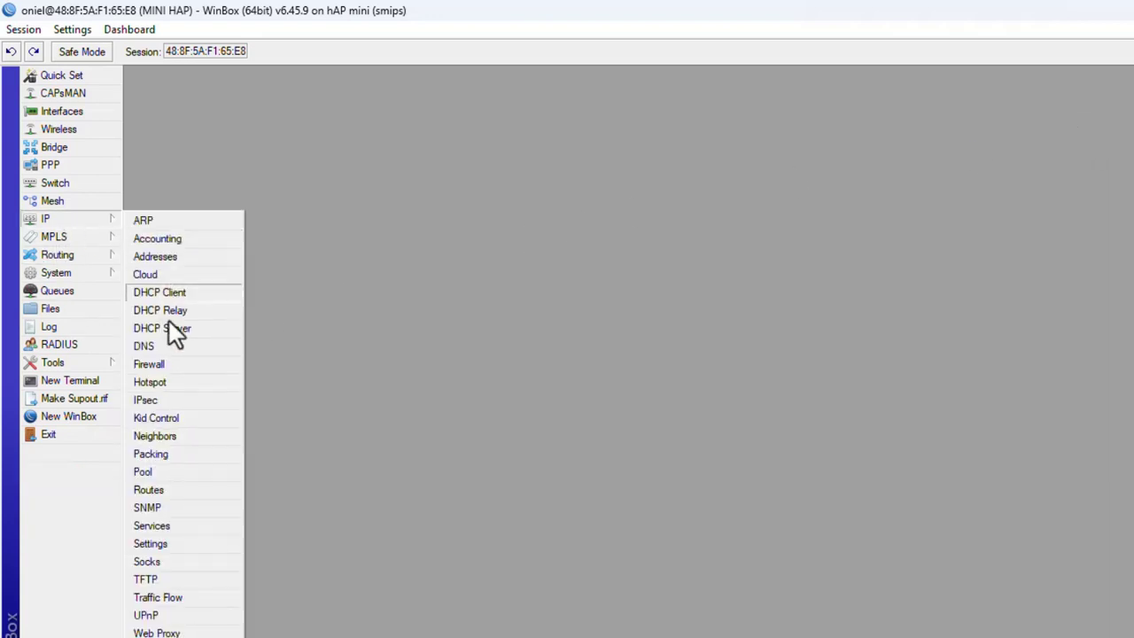
pyautogui.click(156, 382)
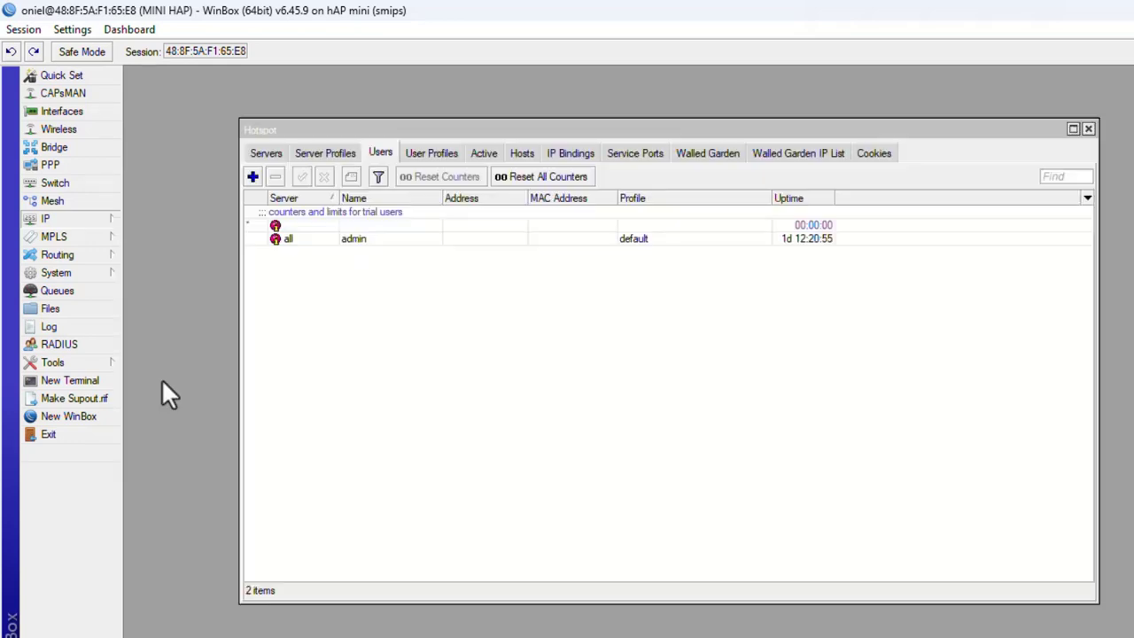
pyautogui.click(429, 156)
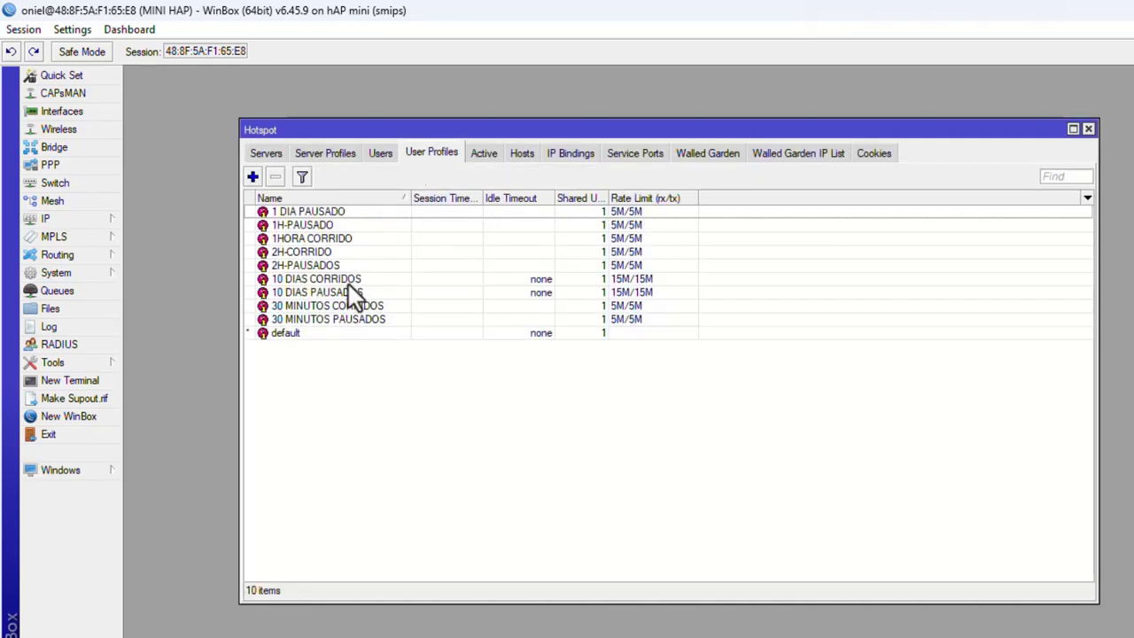
pyautogui.click(349, 284)
pyautogui.click(363, 295)
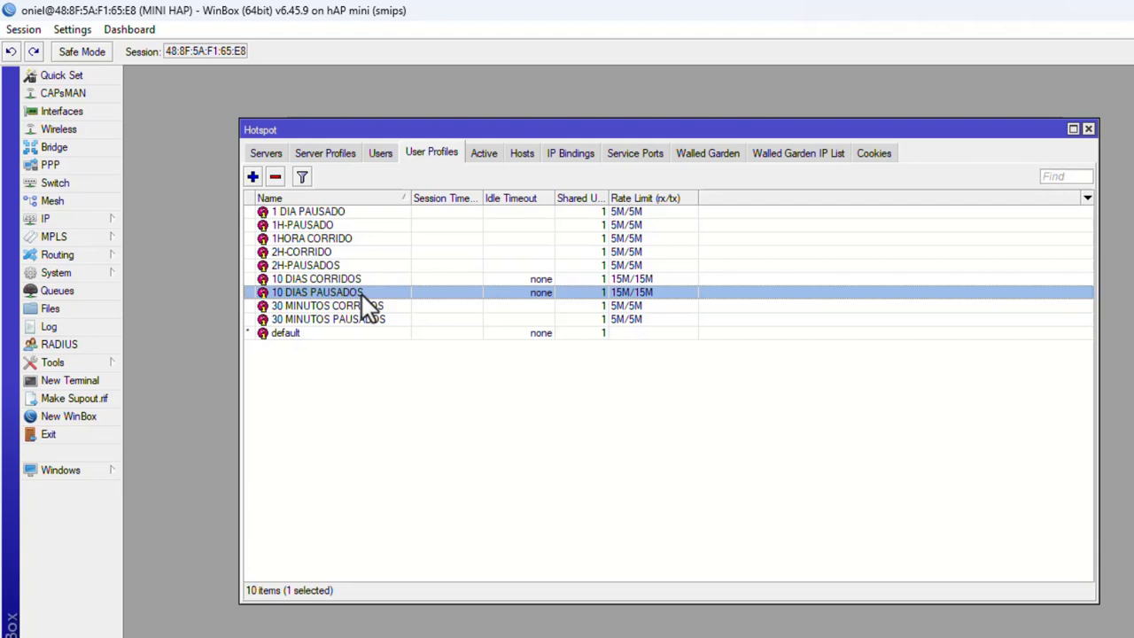
pyautogui.click(661, 278)
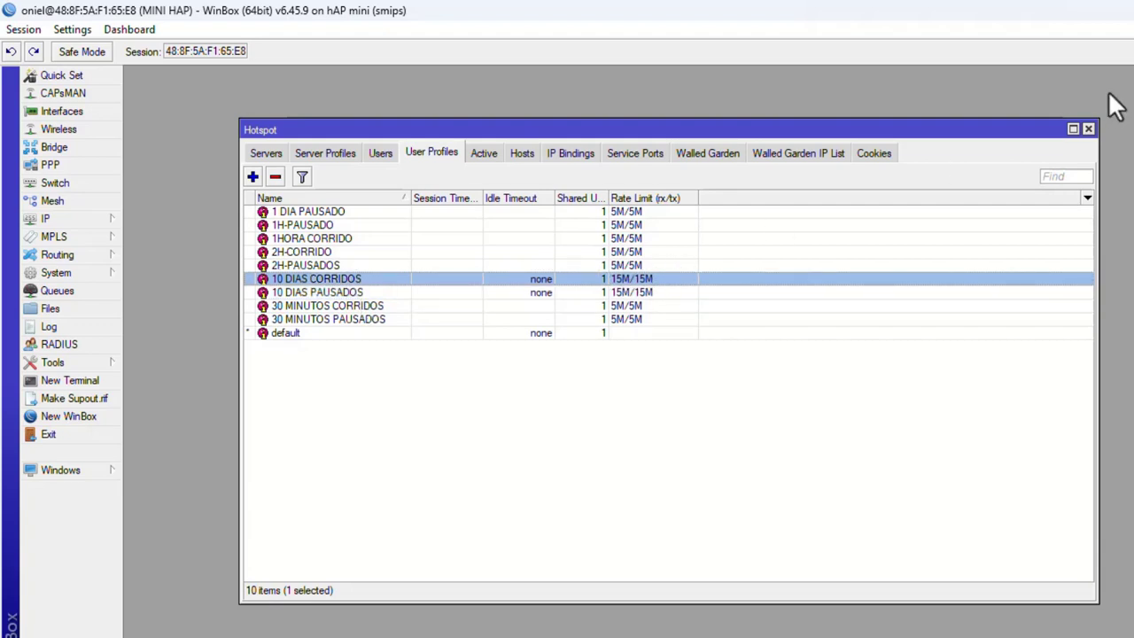
pyautogui.click(1090, 130)
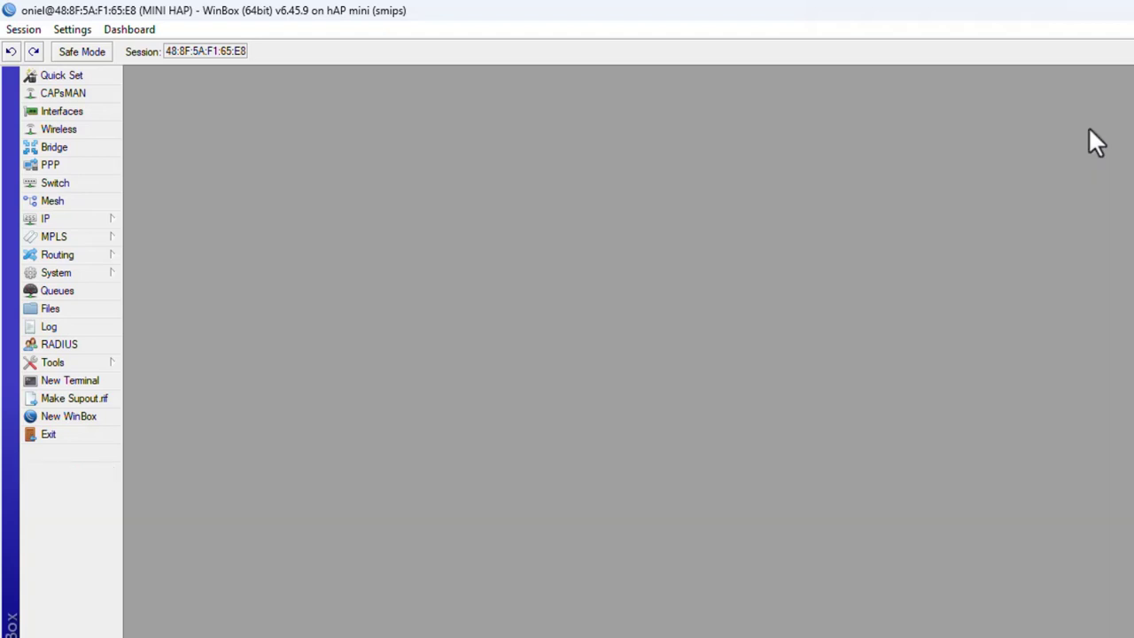
# Open System > Scheduler and display the 1 DIA cleanup schedule's properties.
pyautogui.click(65, 276)
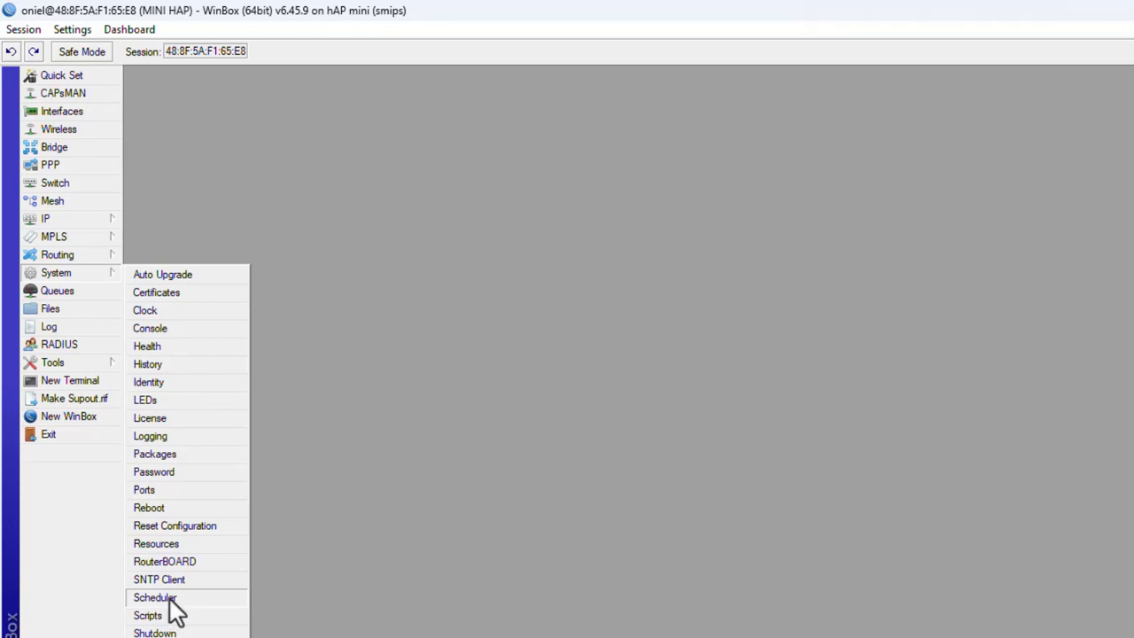
pyautogui.click(169, 600)
pyautogui.moveTo(470, 498); pyautogui.dragTo(507, 187)
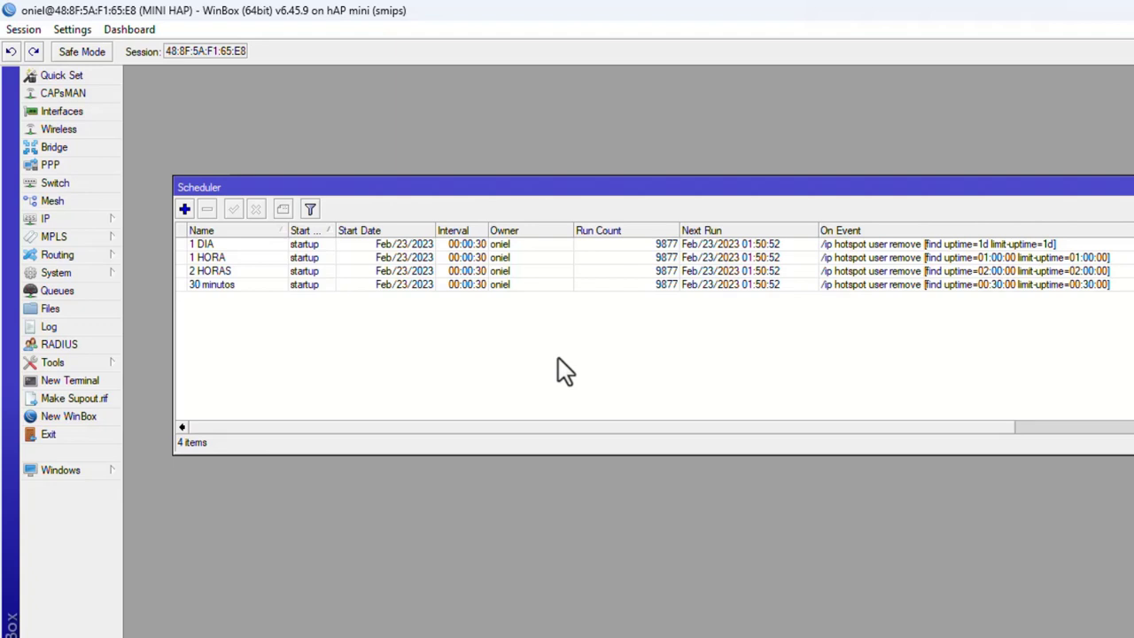
pyautogui.doubleClick(202, 245)
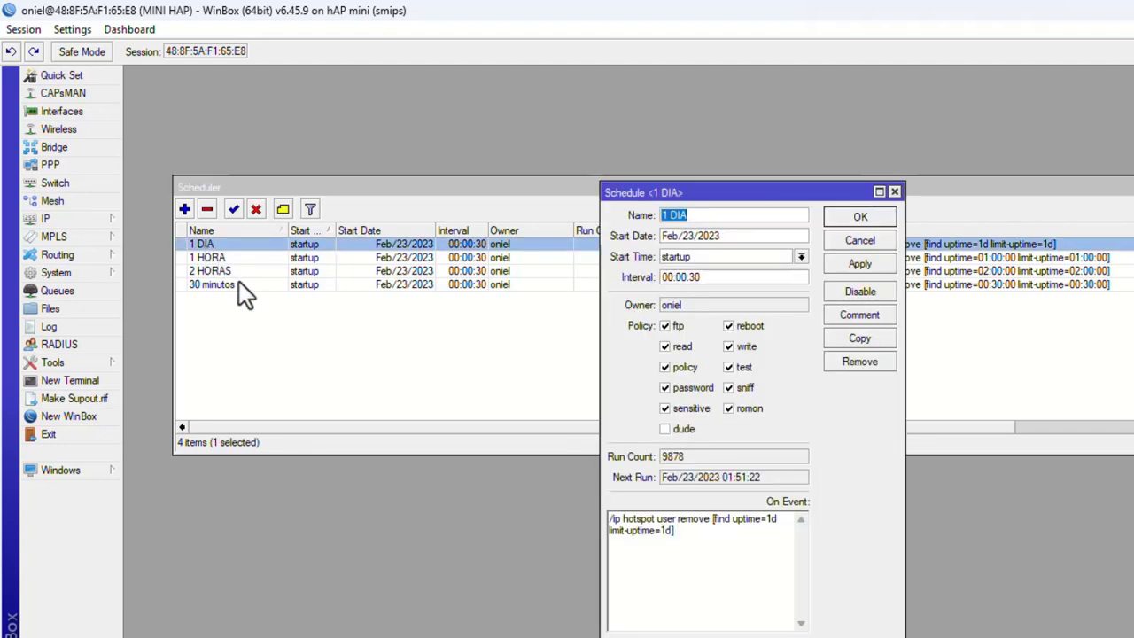
# Copy the 1 DIA schedule, close the original, and name the copy 10 DIAS, starting at startup.
pyautogui.click(860, 338)
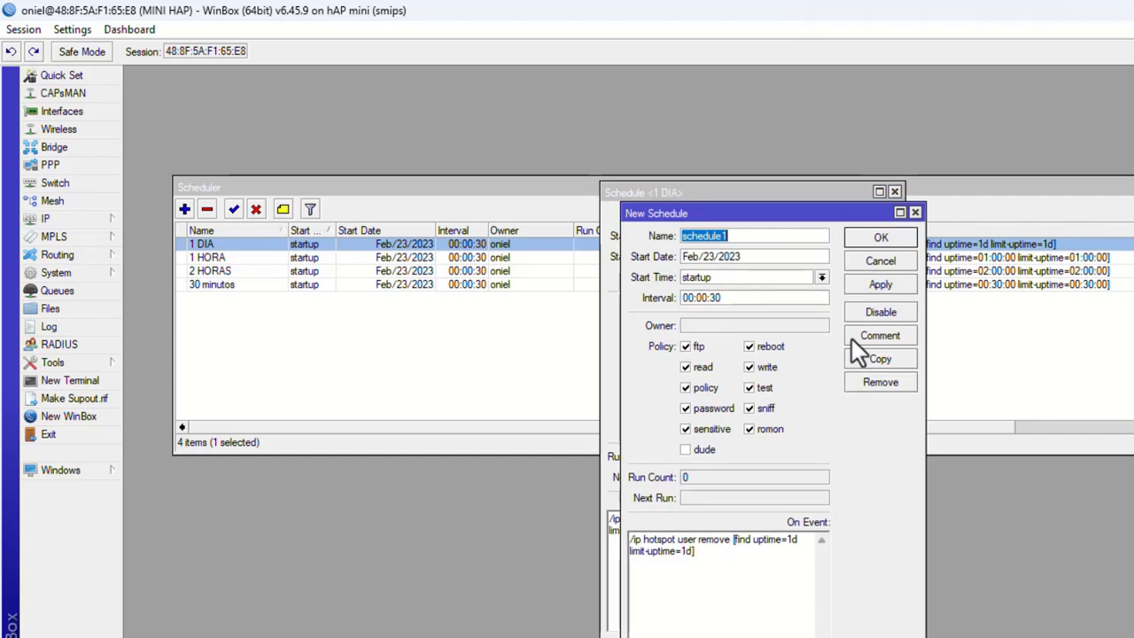
pyautogui.moveTo(706, 212); pyautogui.dragTo(825, 219)
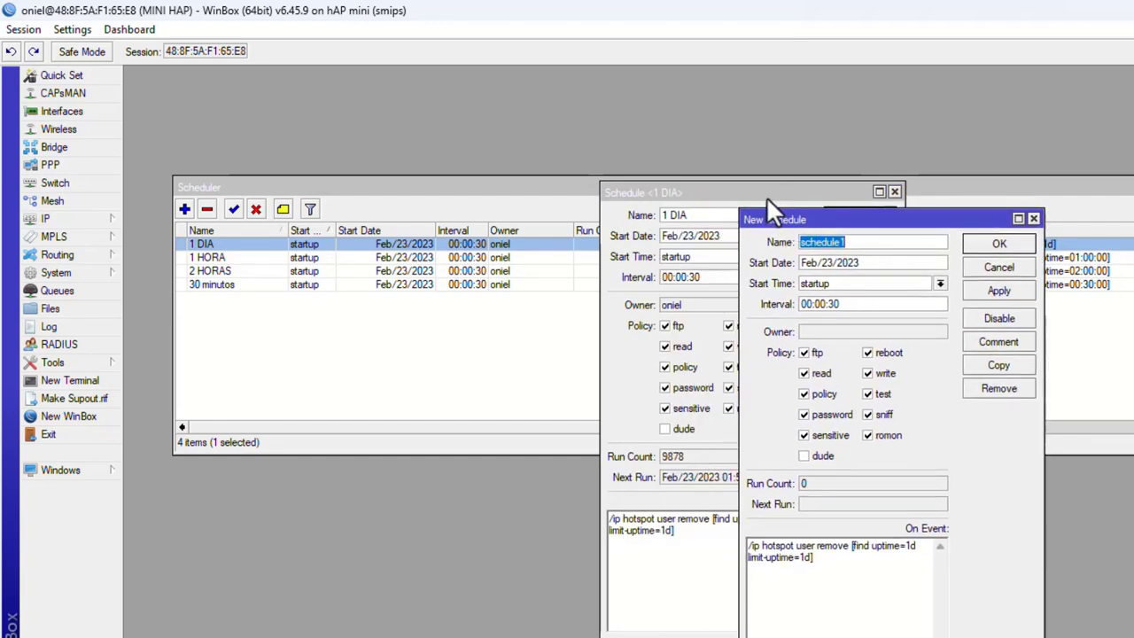
pyautogui.moveTo(749, 197); pyautogui.dragTo(398, 168)
pyautogui.click(523, 196)
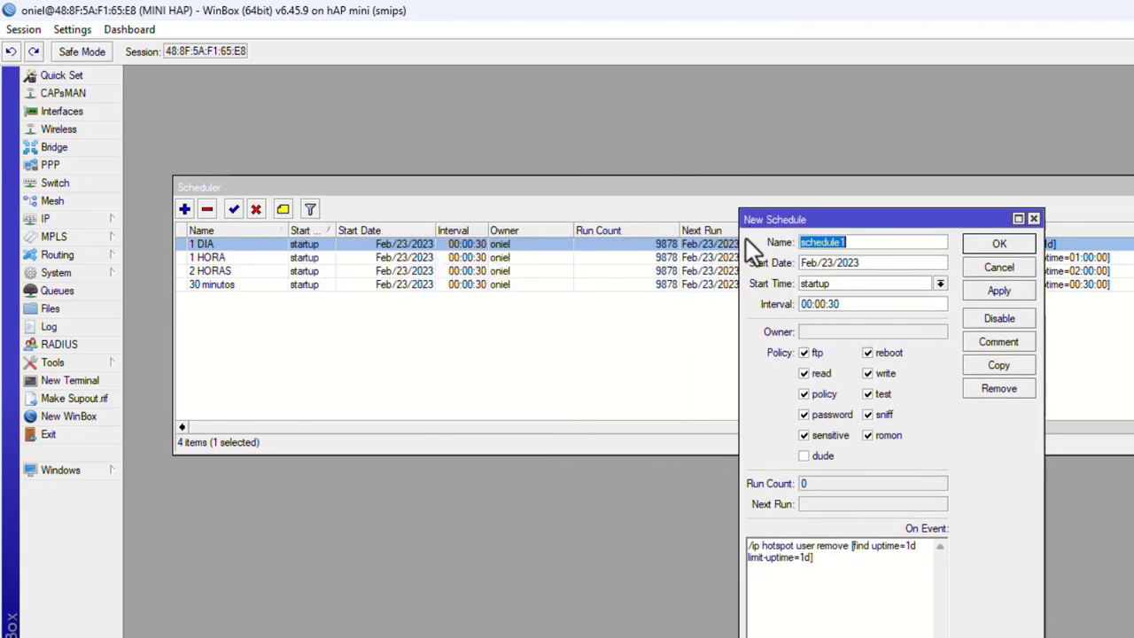
pyautogui.moveTo(740, 266); pyautogui.dragTo(416, 261)
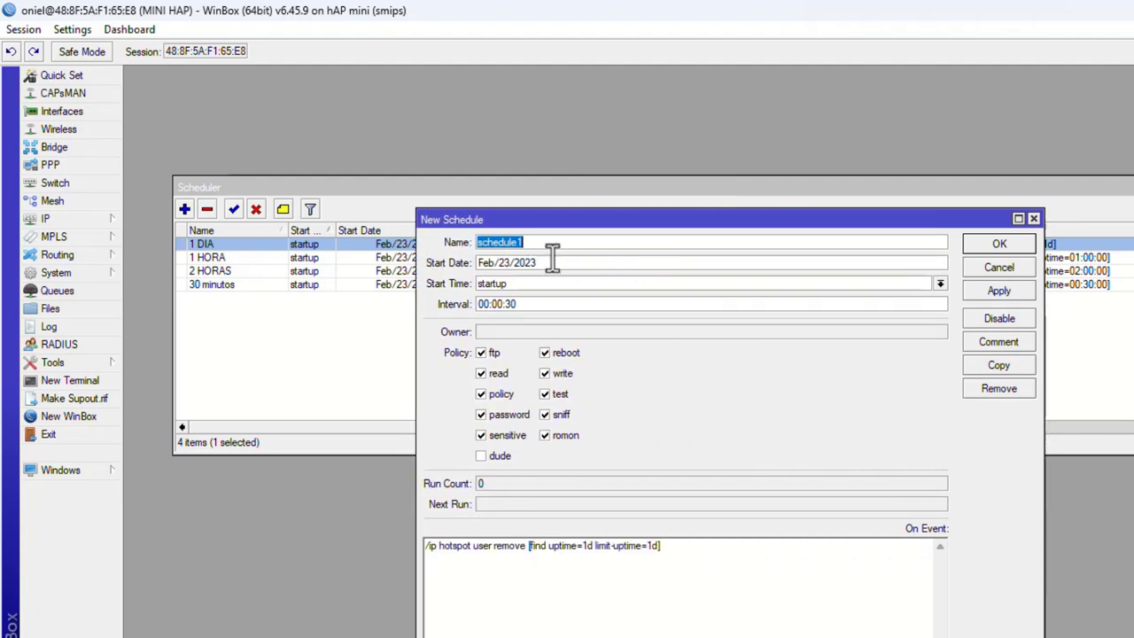
pyautogui.write('10 DIAS')
pyautogui.click(940, 288)
pyautogui.click(940, 288)
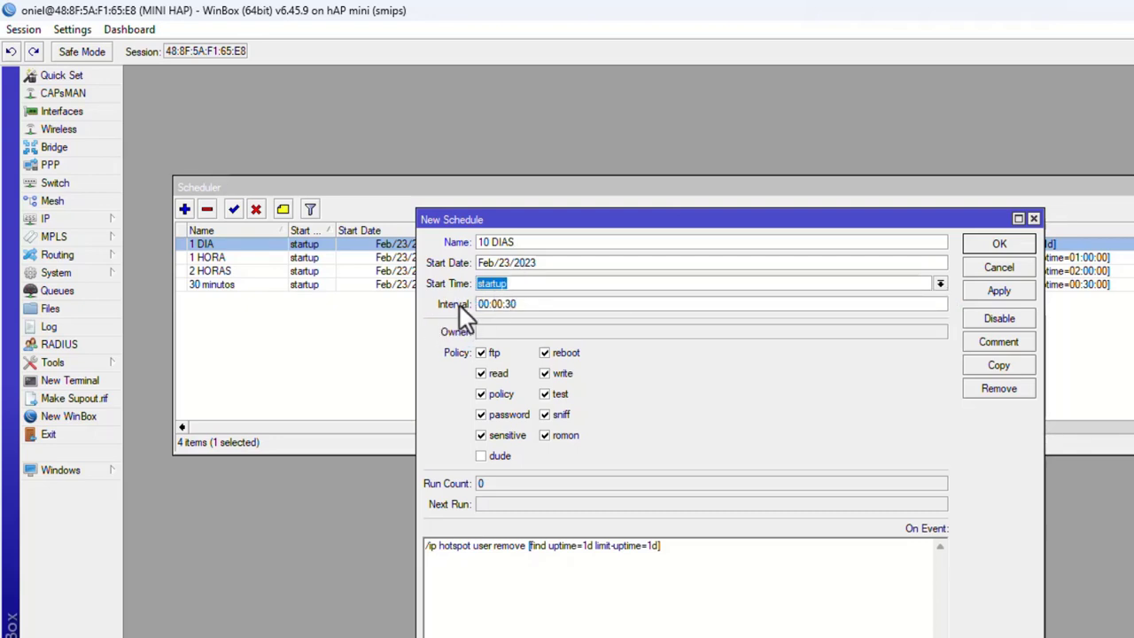
# Change the On Event to uptime=10d limit-uptime=10d, then apply and save the schedule.
pyautogui.click(525, 304)
pyautogui.press('BackSpace')
pyautogui.moveTo(769, 222); pyautogui.dragTo(759, 166)
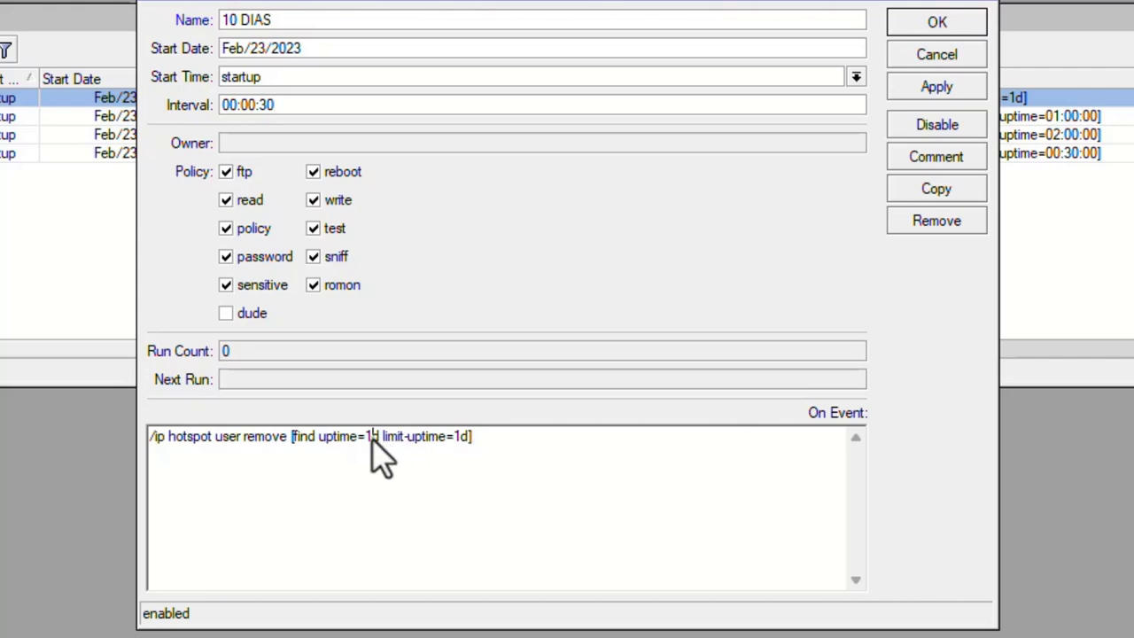
pyautogui.write('0')
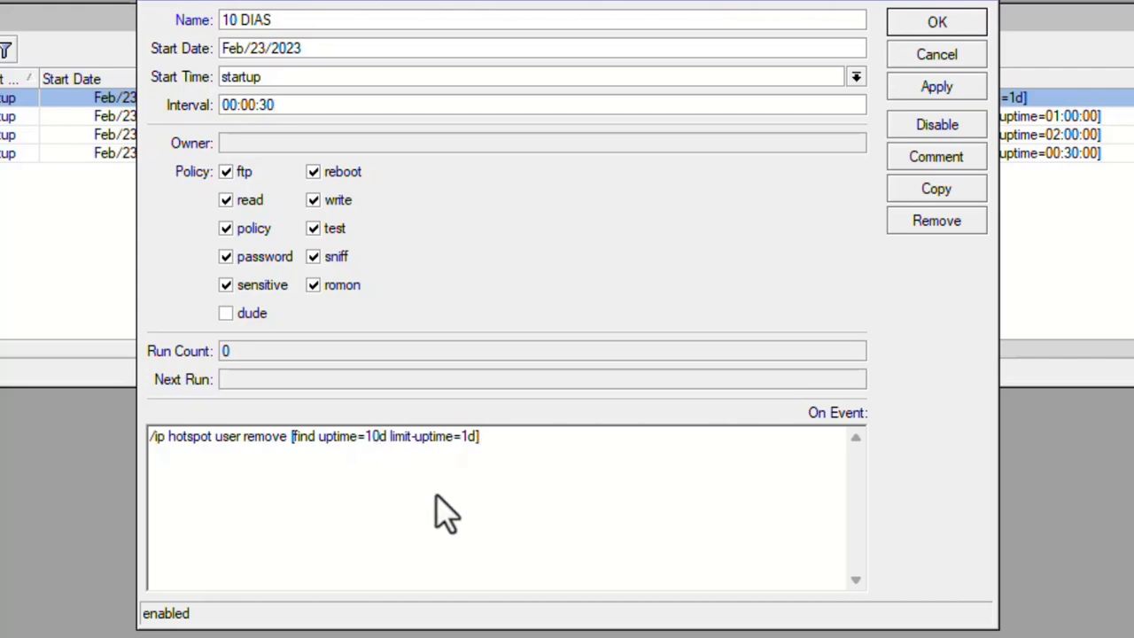
pyautogui.click(469, 438)
pyautogui.write('0')
pyautogui.click(927, 88)
pyautogui.click(930, 26)
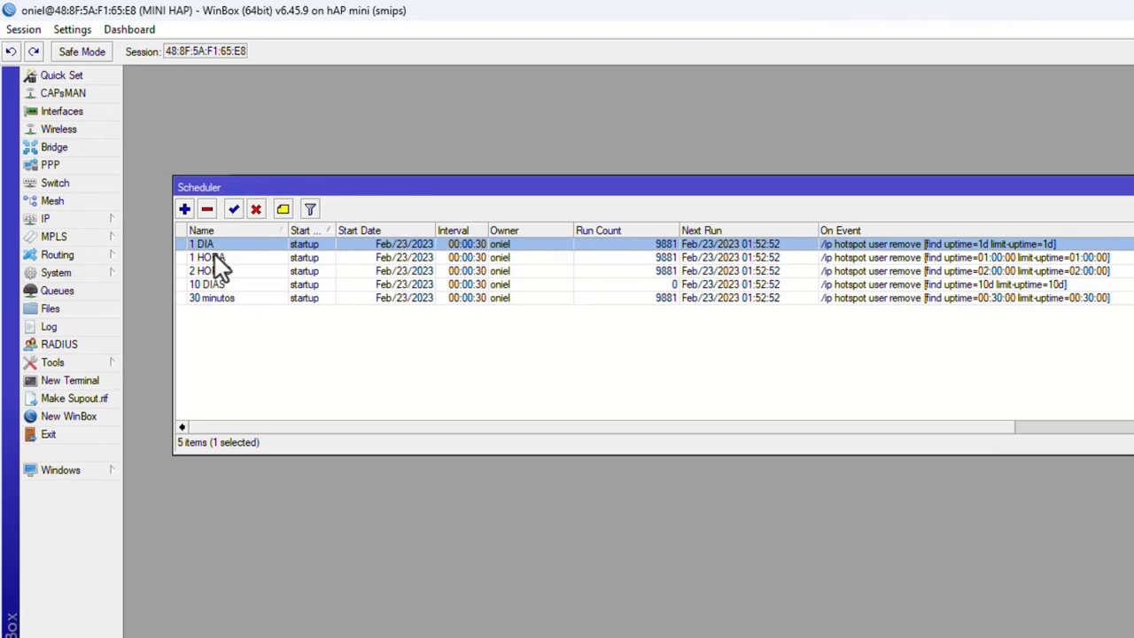
# Check that 10 DIAS shows run count 1 among the five cleanup tasks, then close Scheduler.
pyautogui.click(219, 286)
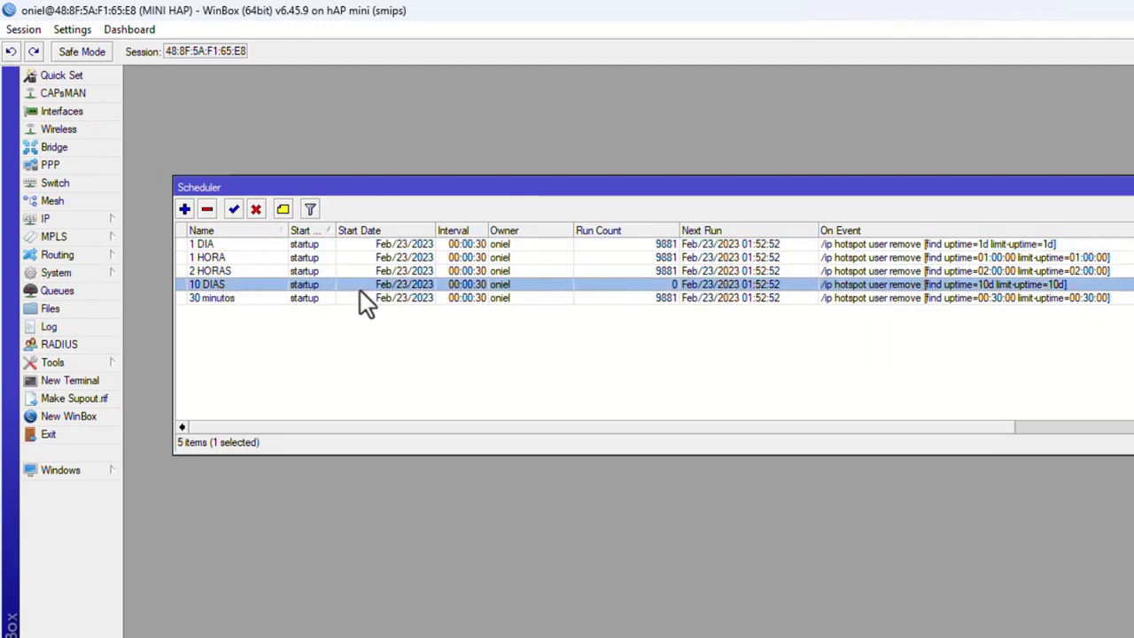
pyautogui.moveTo(401, 187); pyautogui.dragTo(372, 251)
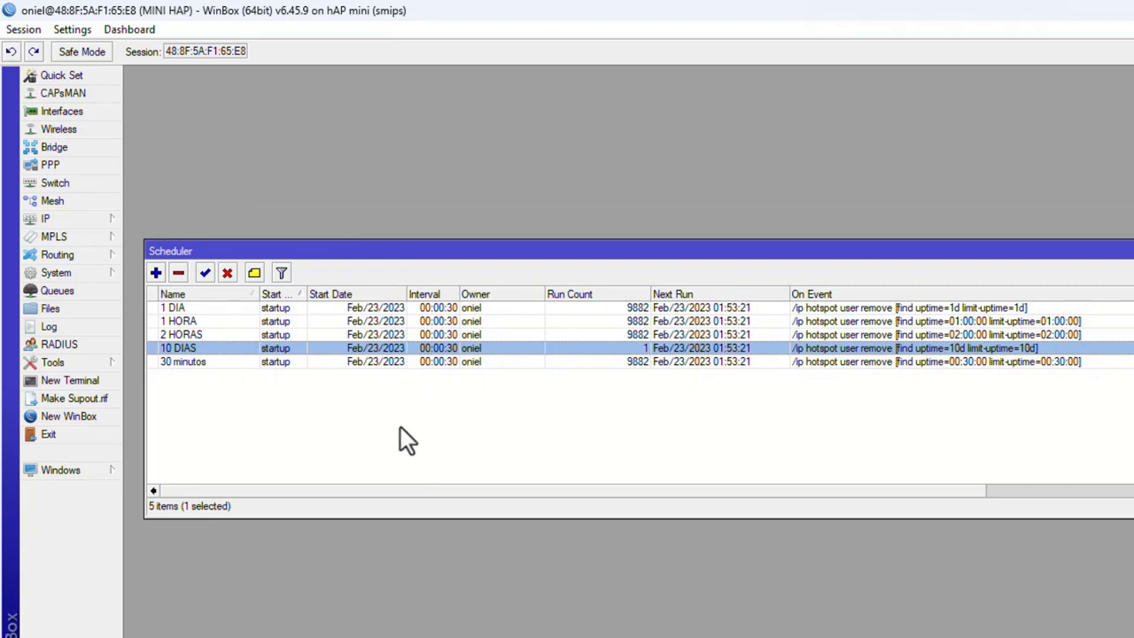
pyautogui.click(638, 364)
pyautogui.click(637, 335)
pyautogui.click(635, 321)
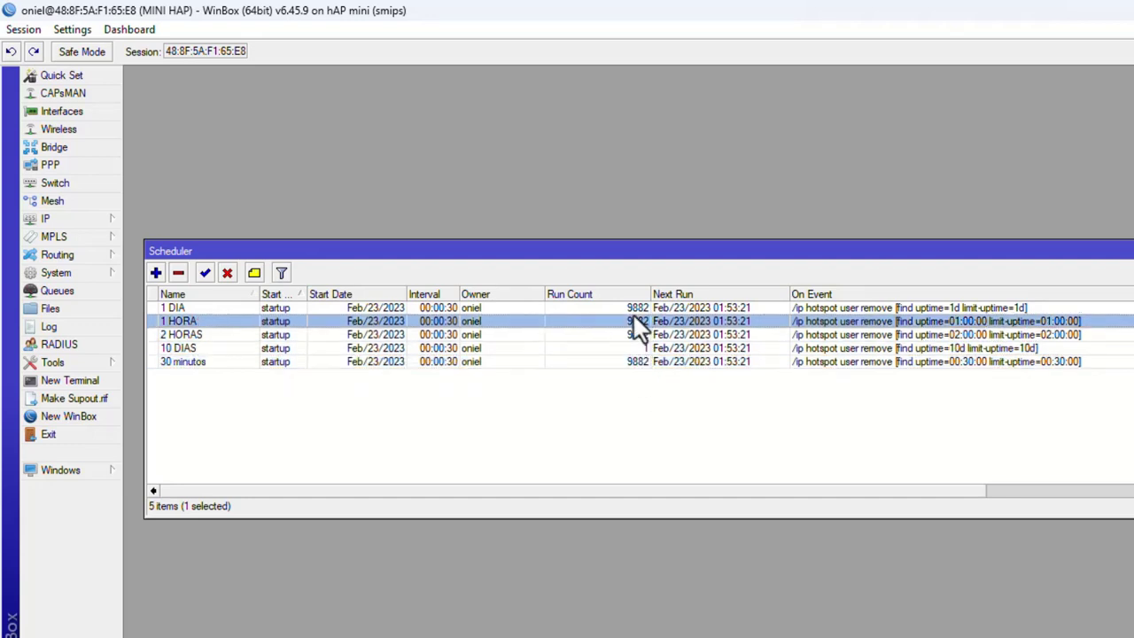
pyautogui.click(635, 309)
pyautogui.click(643, 362)
pyautogui.click(635, 348)
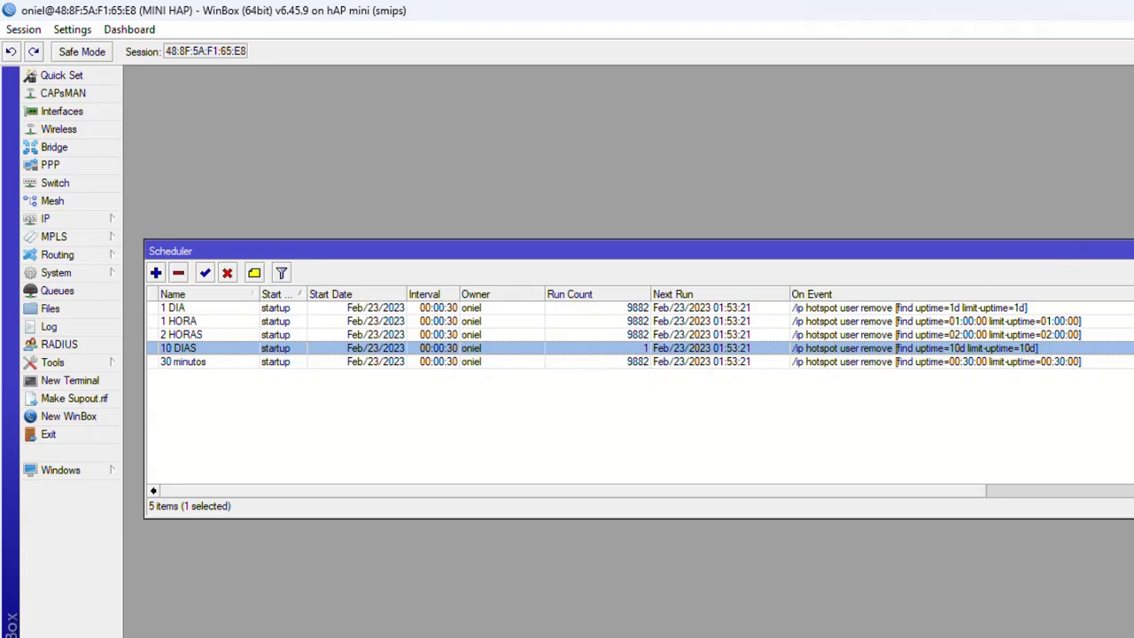
pyautogui.press('Escape')
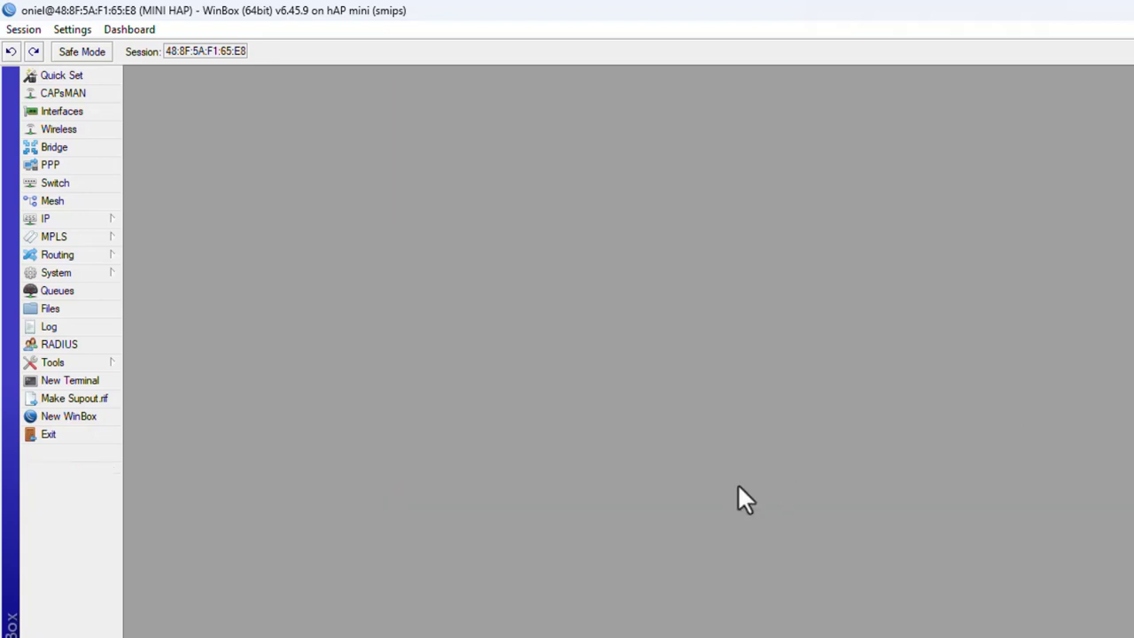
pyautogui.click(68, 220)
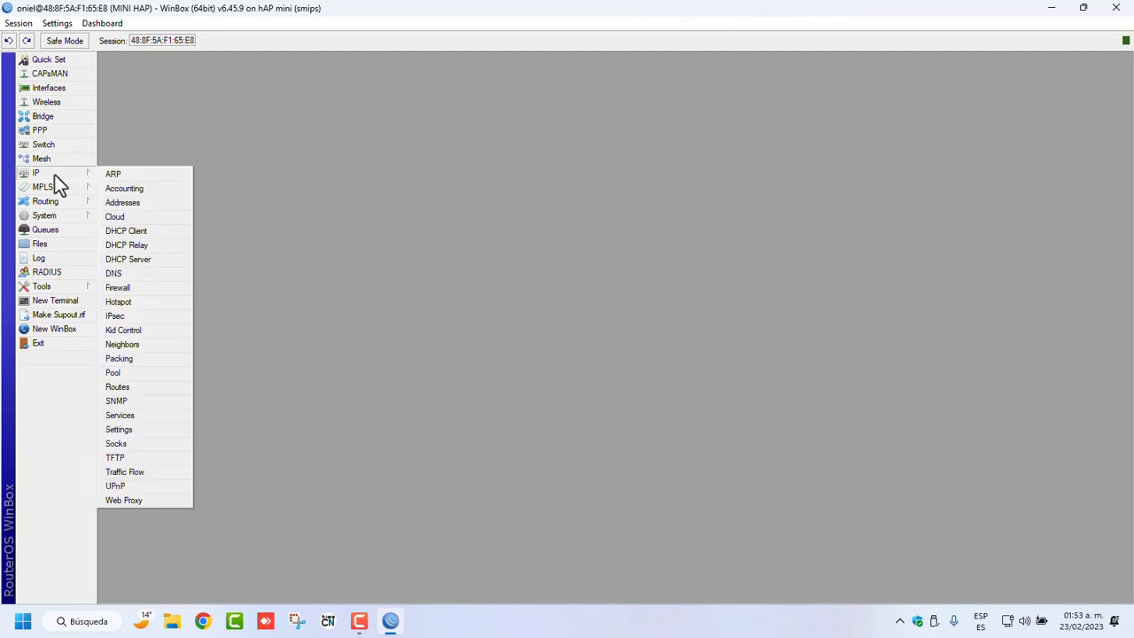
pyautogui.click(125, 302)
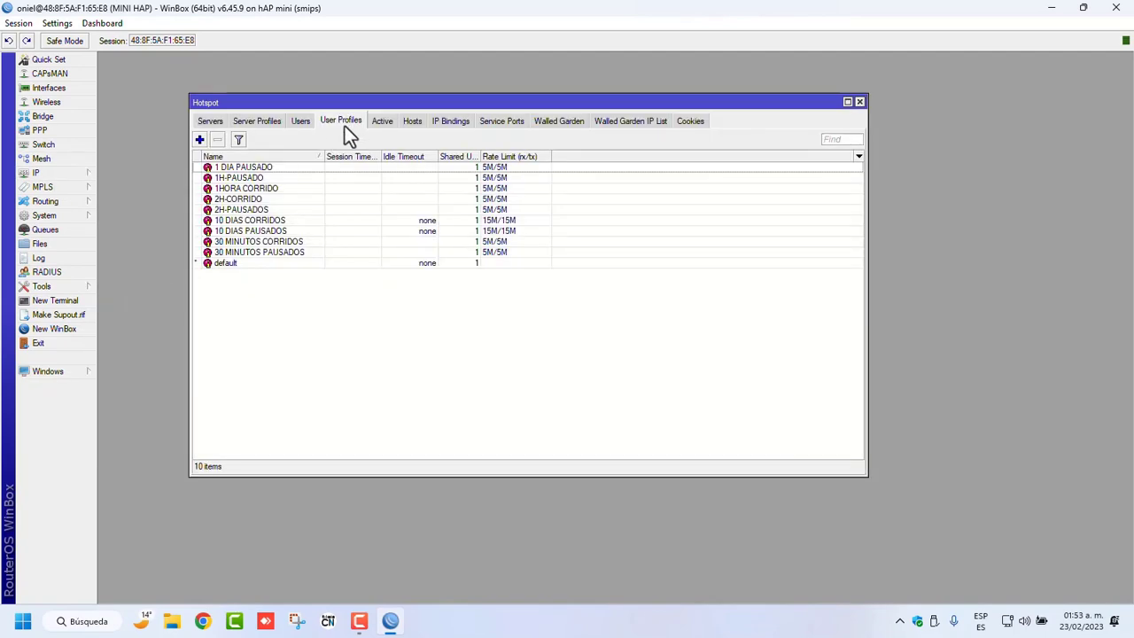
pyautogui.click(259, 219)
pyautogui.click(259, 231)
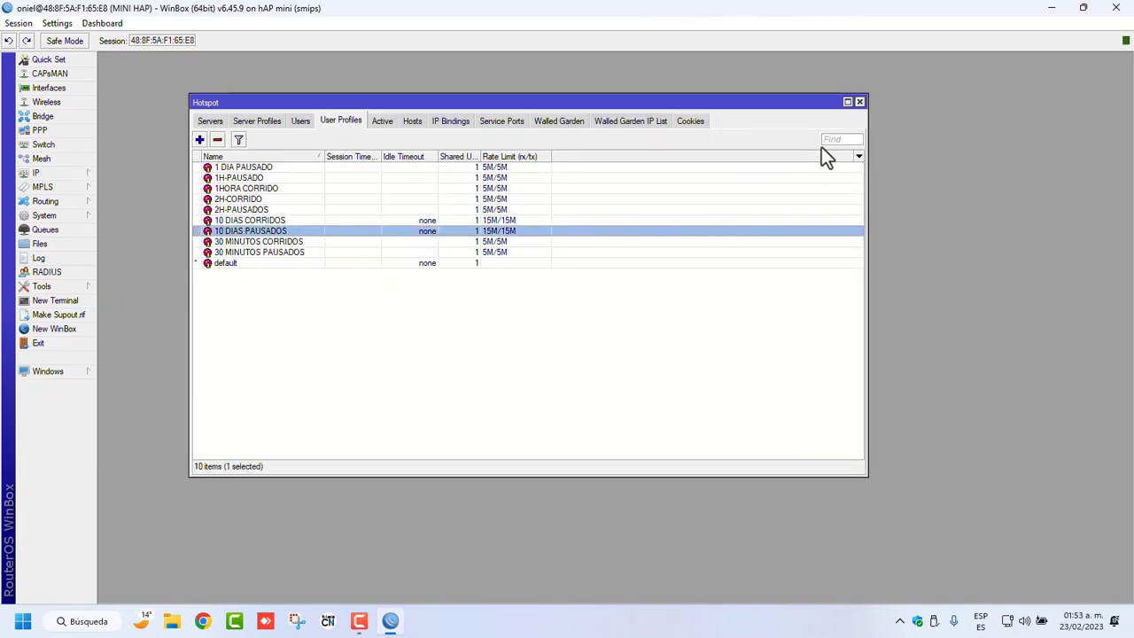
pyautogui.click(859, 102)
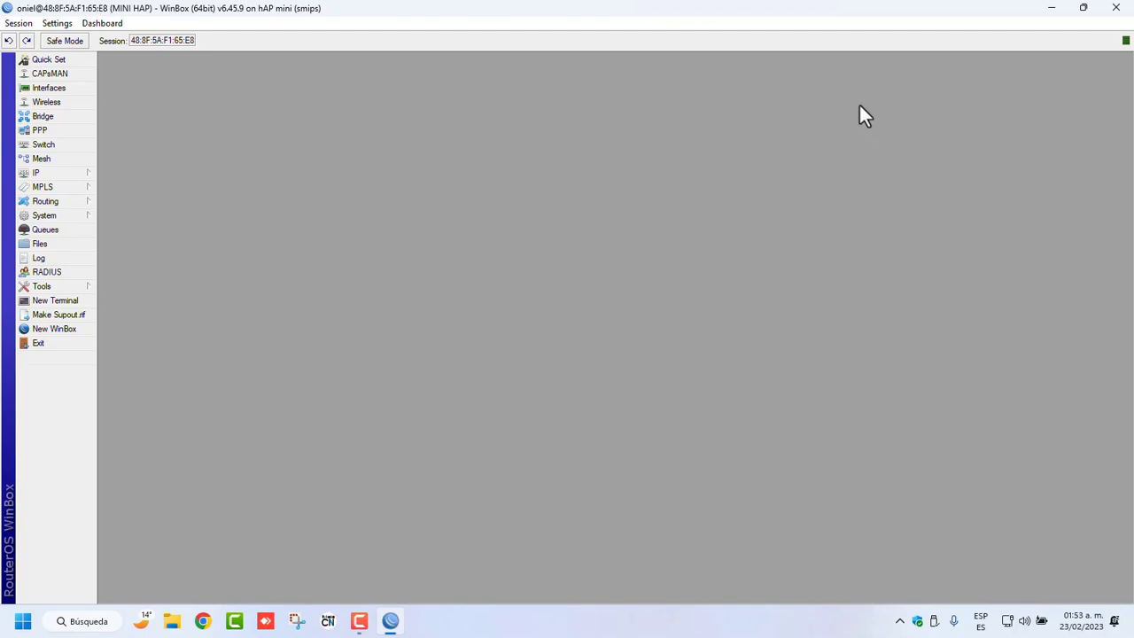
pyautogui.click(49, 217)
pyautogui.click(140, 469)
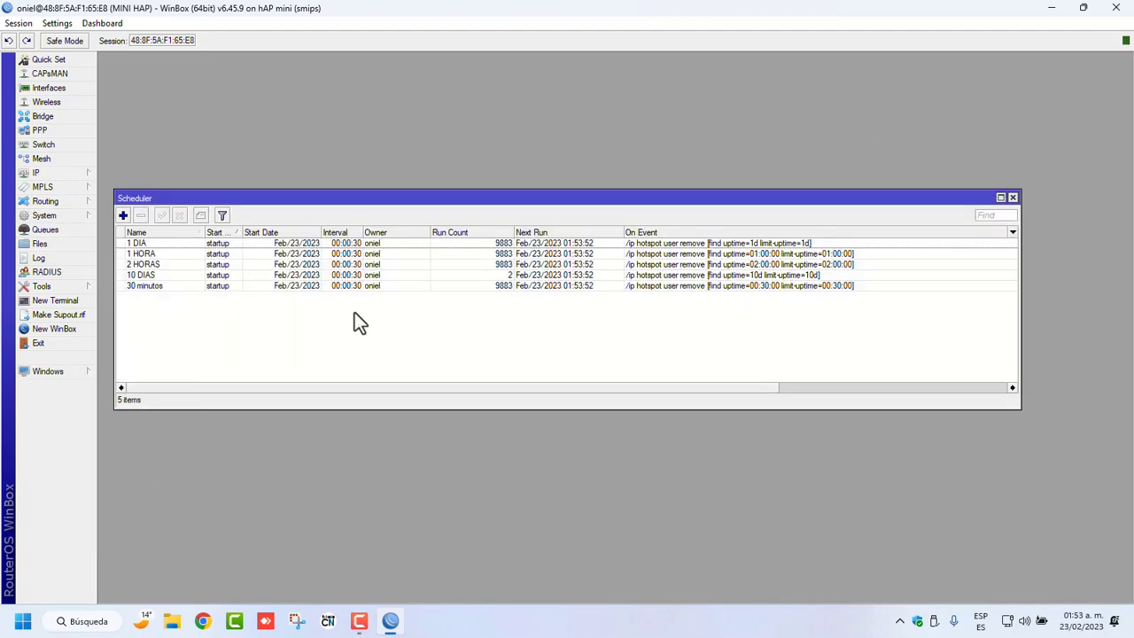
pyautogui.click(146, 276)
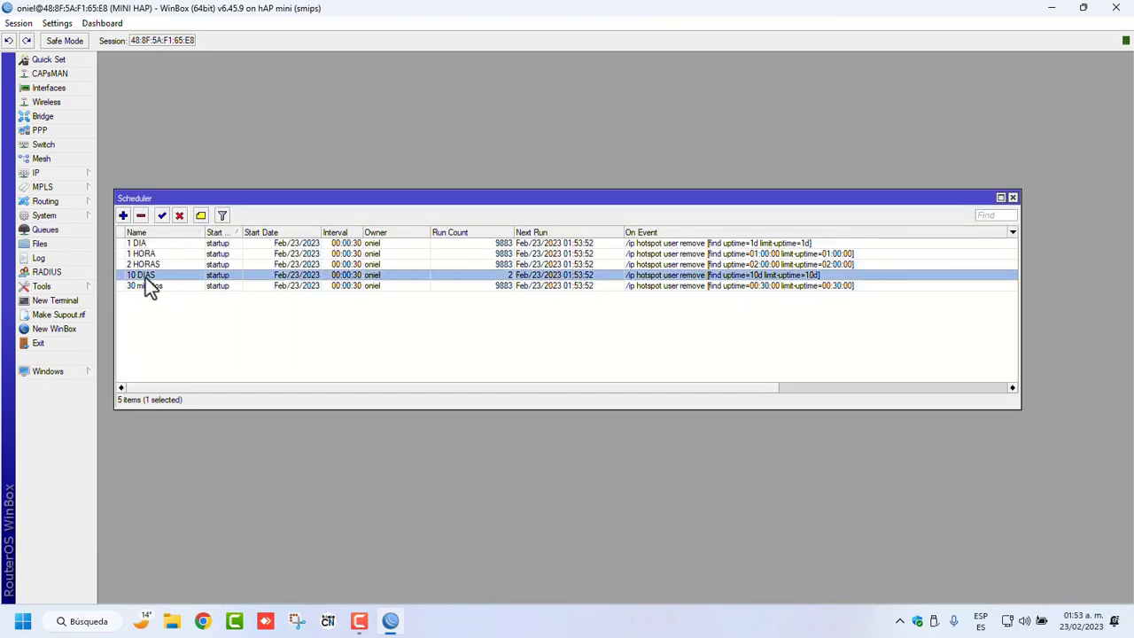
pyautogui.click(1013, 198)
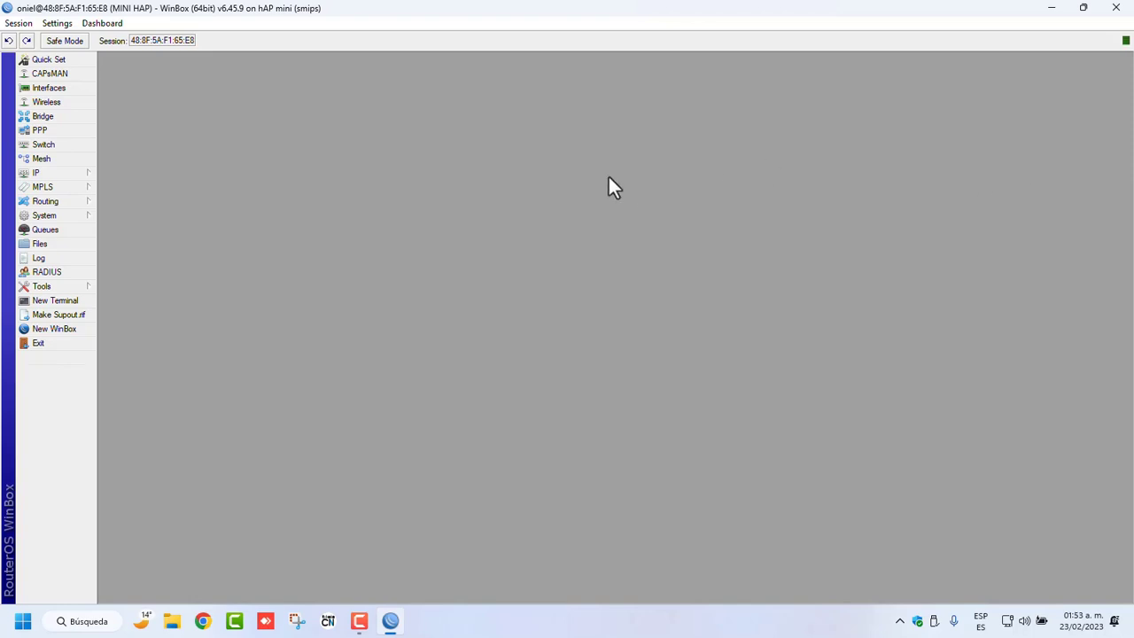
pyautogui.press('F10')
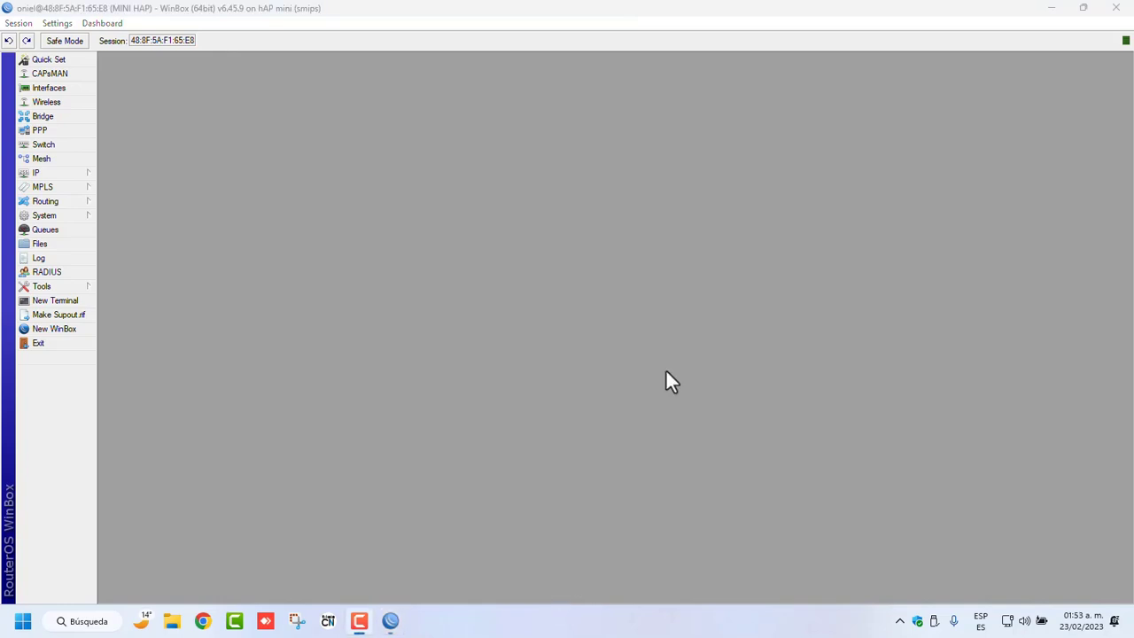
# Restore the WinBox window to a smaller size, reposition it, then minimize it.
pyautogui.click(1083, 8)
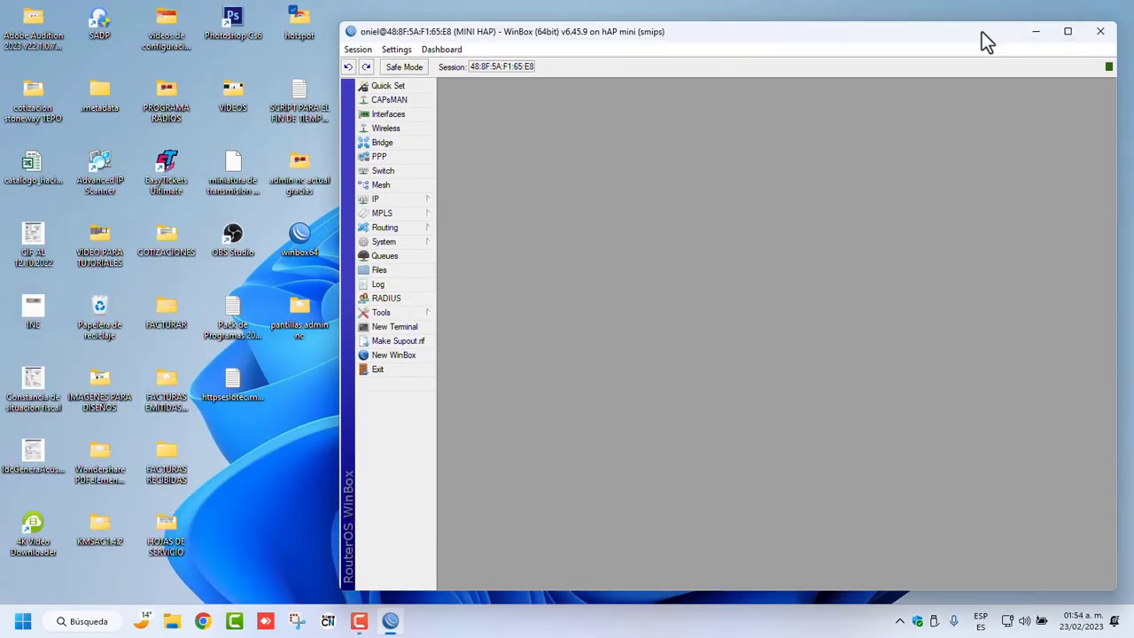
pyautogui.moveTo(981, 33); pyautogui.dragTo(645, 20)
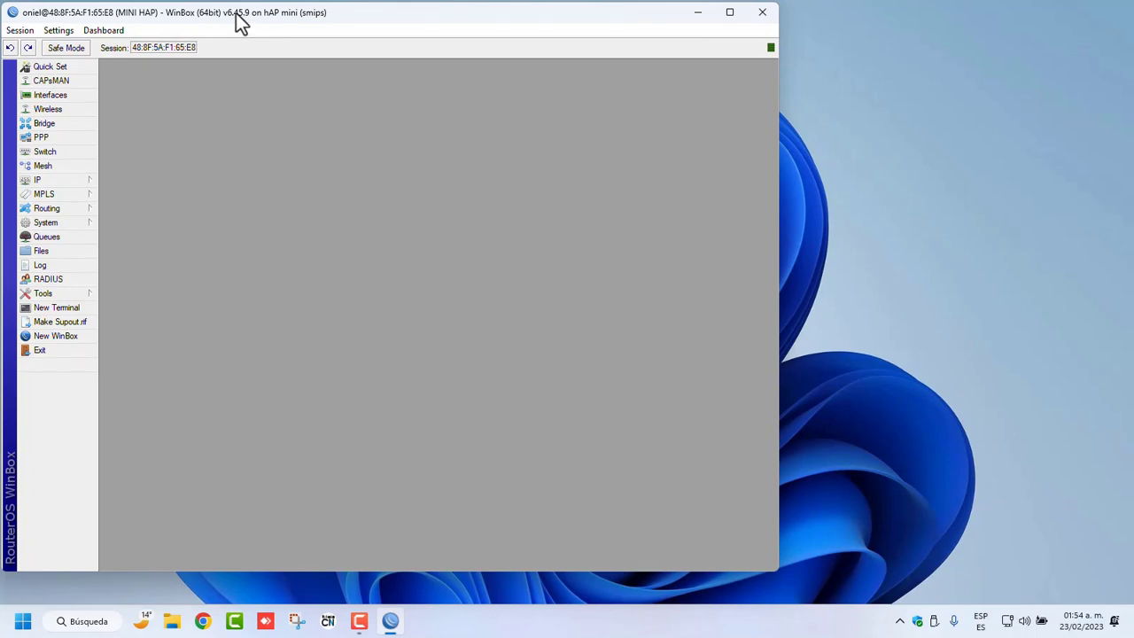
pyautogui.moveTo(239, 22)
pyautogui.mouseDown()
pyautogui.moveTo(416, 53)
pyautogui.moveTo(566, 30)
pyautogui.moveTo(255, 33)
pyautogui.mouseUp()
pyautogui.click(711, 22)
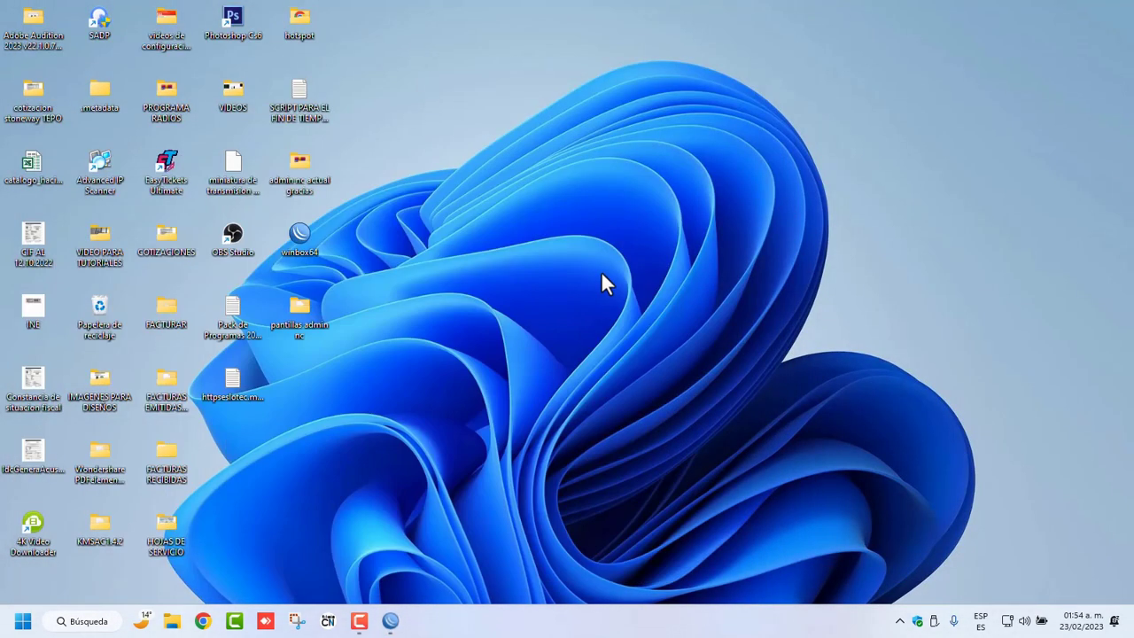
# Select the 'admin nc actual gracias' and then the 'pantillas admin nc' desktop folders.
pyautogui.click(323, 166)
pyautogui.moveTo(316, 168)
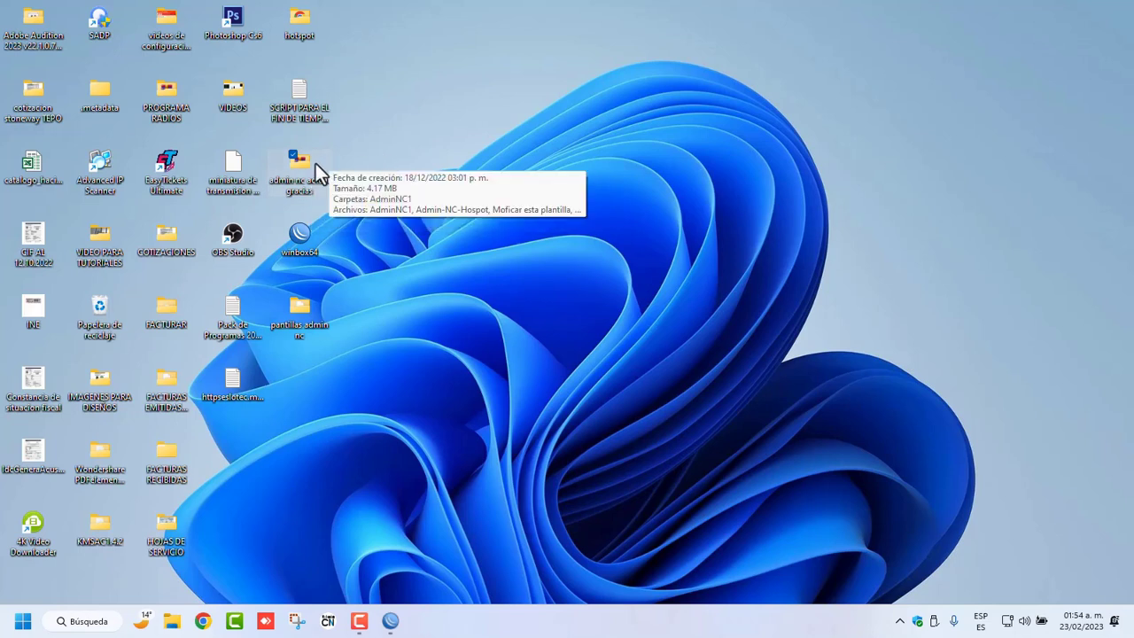
pyautogui.click(309, 312)
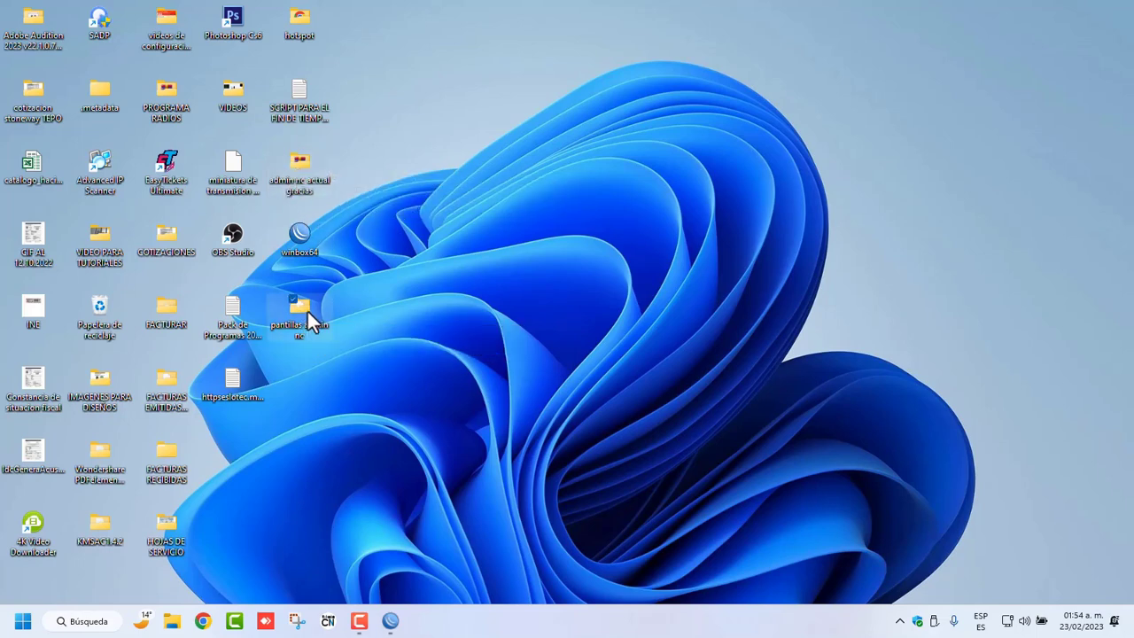
pyautogui.doubleClick(307, 311)
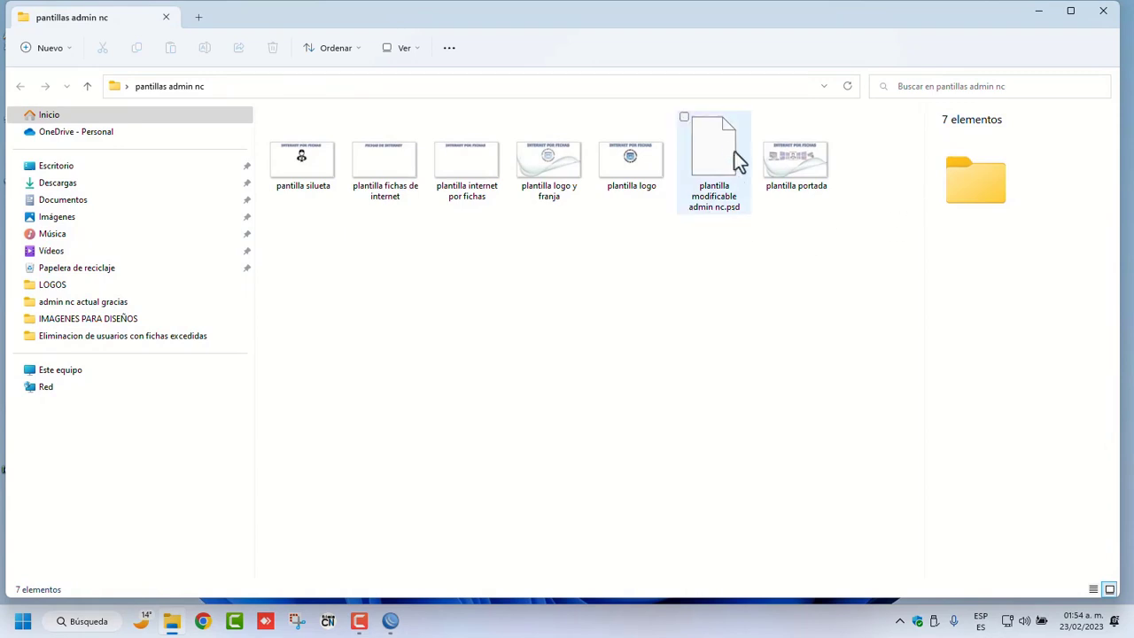
pyautogui.click(716, 157)
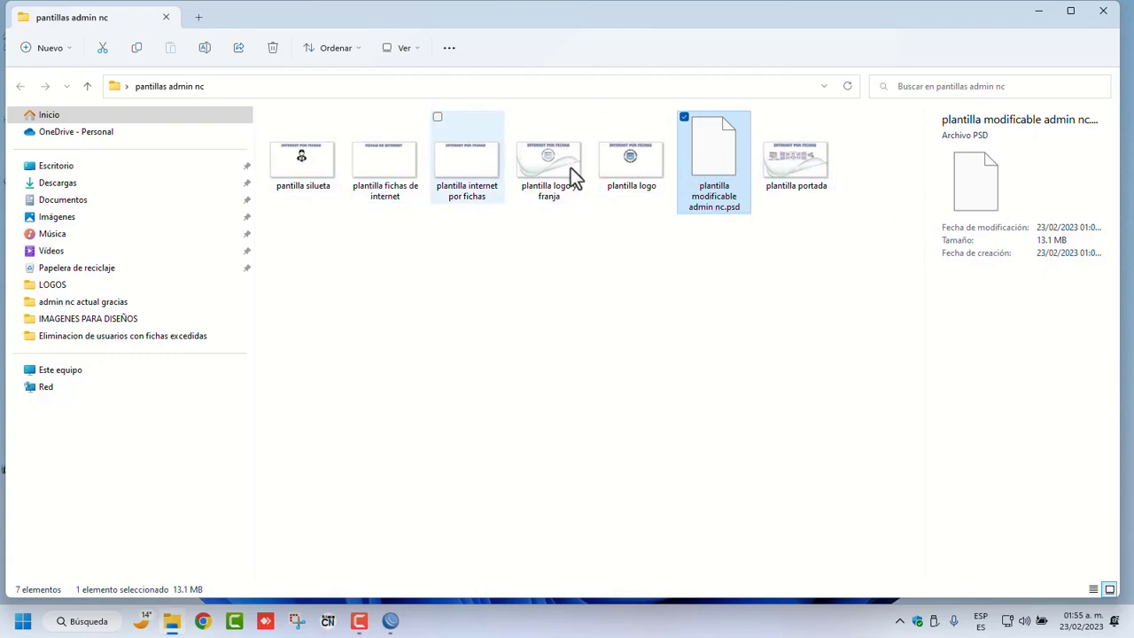
pyautogui.click(1104, 12)
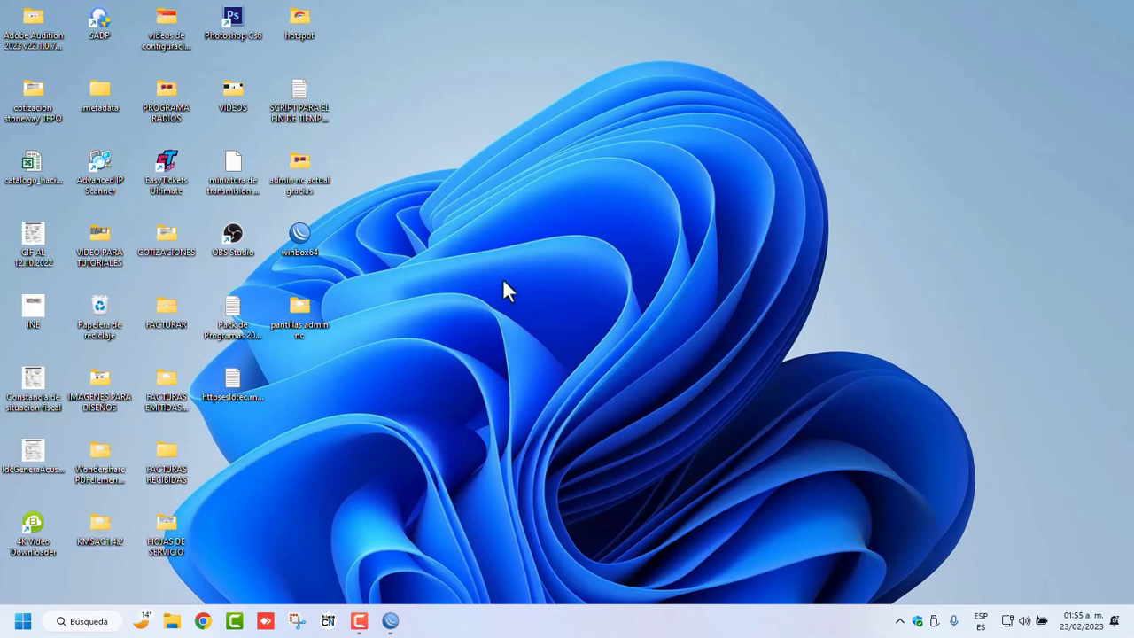
# Browse the admin nc actual gracias and AdminNC1 folders, then close the window.
pyautogui.doubleClick(308, 159)
pyautogui.click(299, 166)
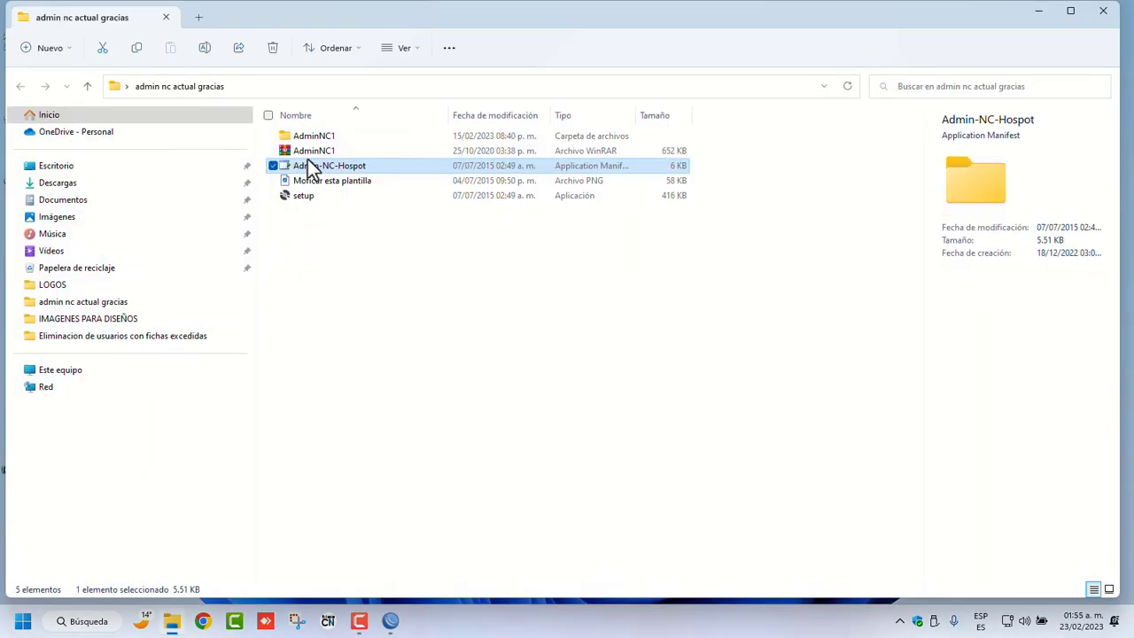
pyautogui.click(331, 252)
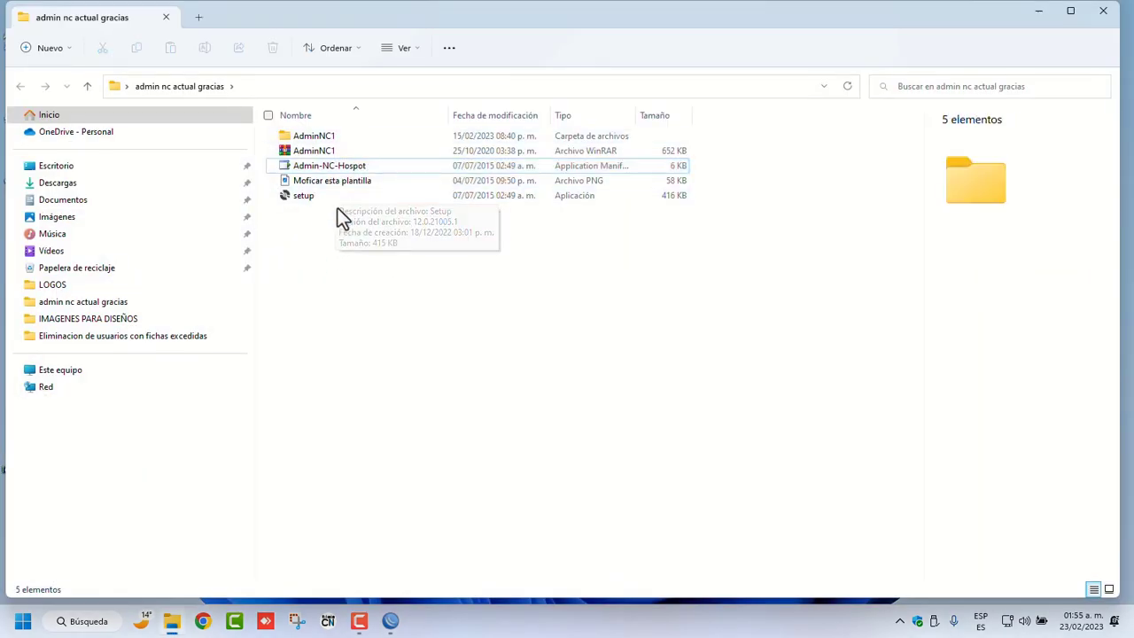
pyautogui.doubleClick(327, 136)
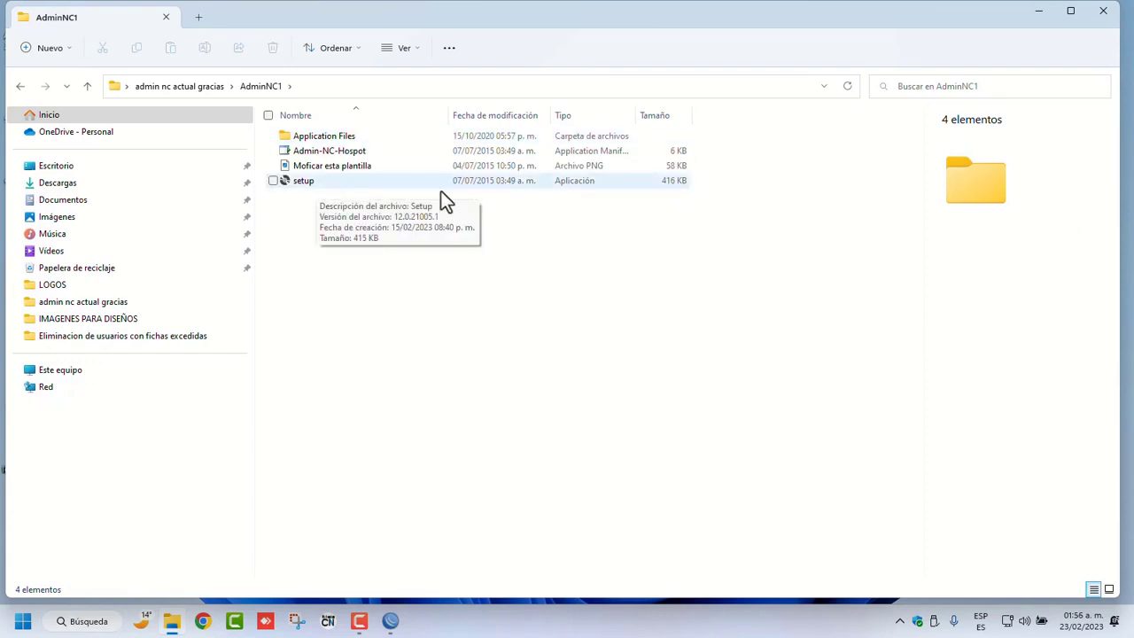
pyautogui.click(351, 183)
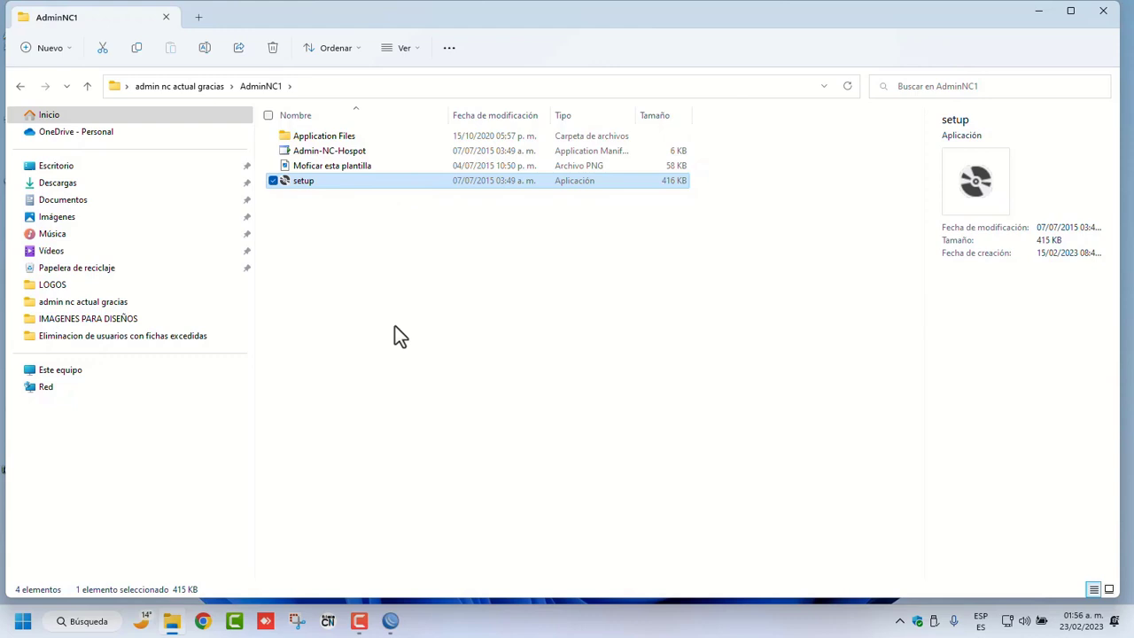
pyautogui.click(20, 87)
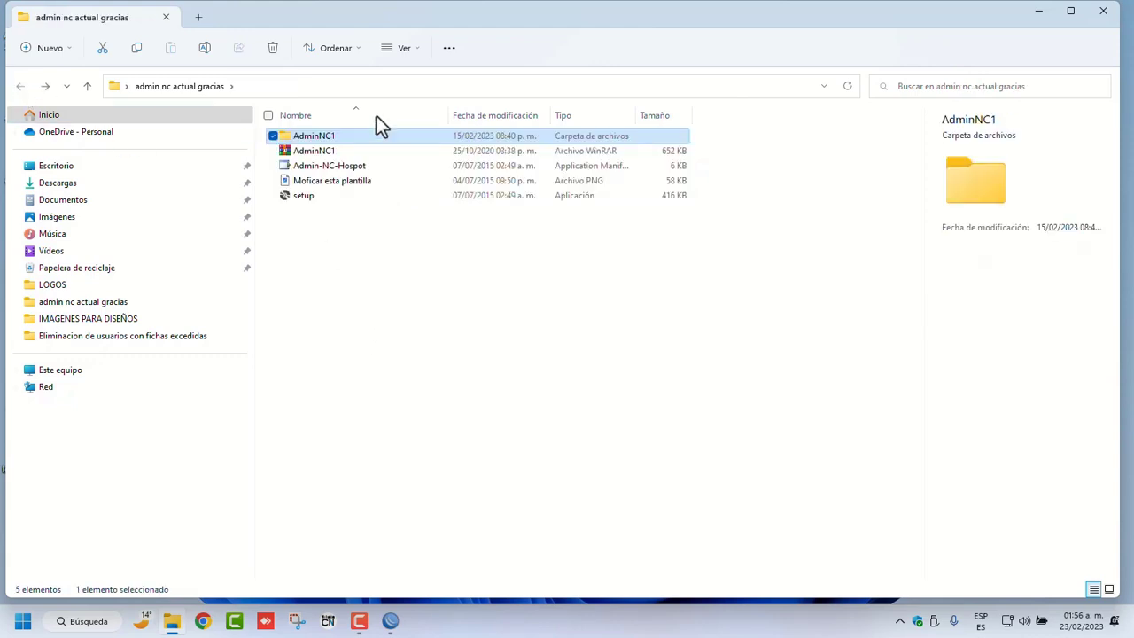
pyautogui.click(327, 155)
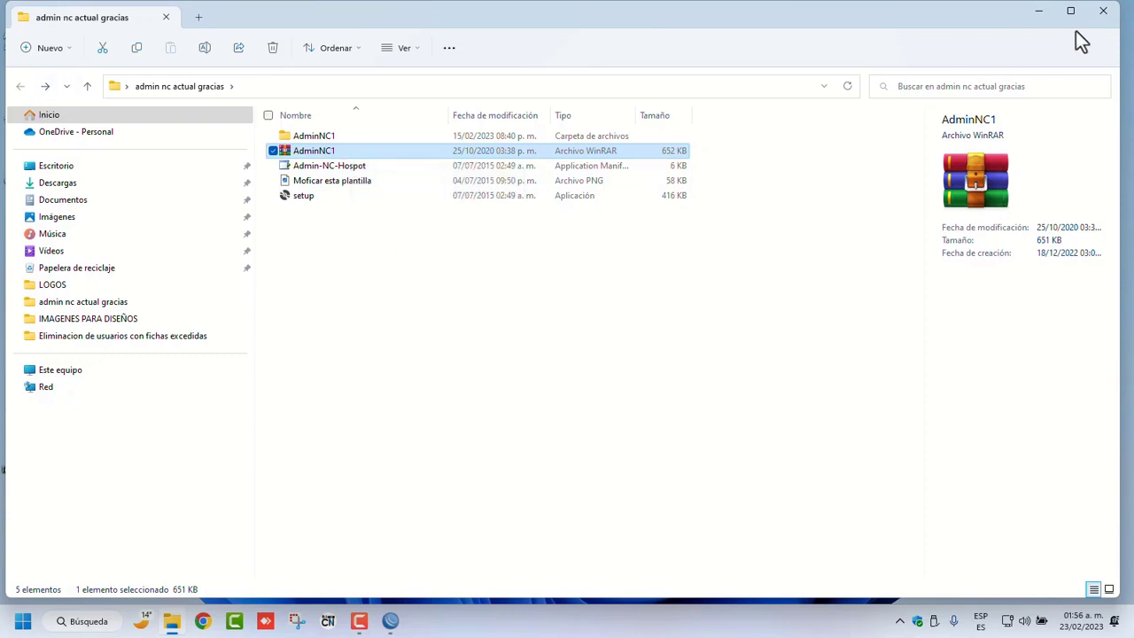
pyautogui.click(1103, 12)
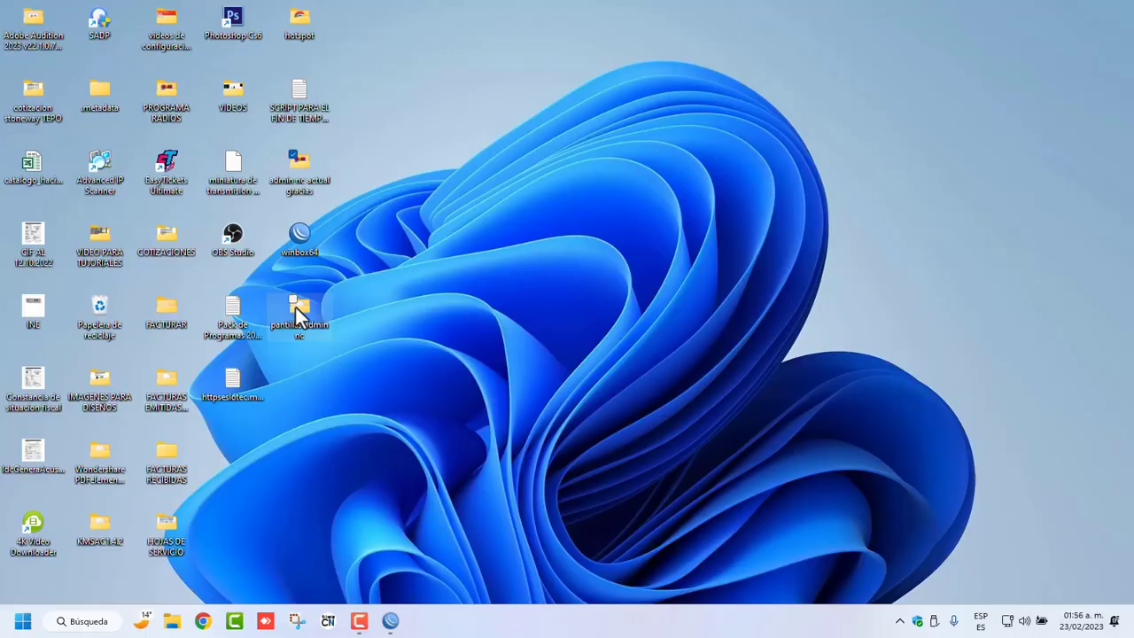
# Look through the pantillas admin nc templates folder, close it, and bring back WinBox.
pyautogui.doubleClick(307, 314)
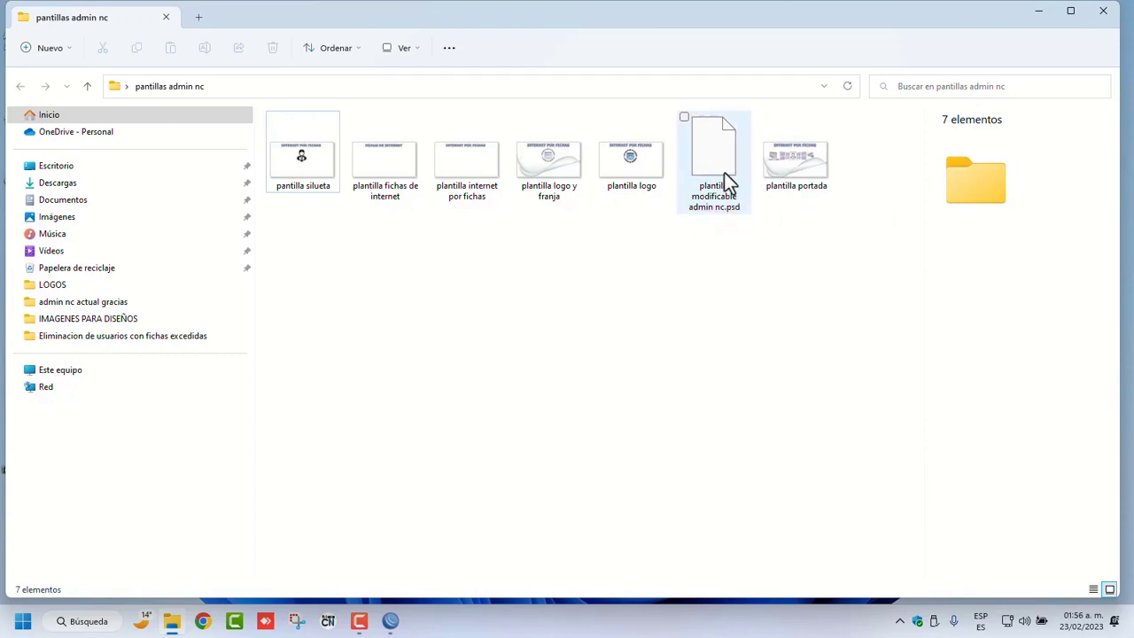
pyautogui.click(1104, 11)
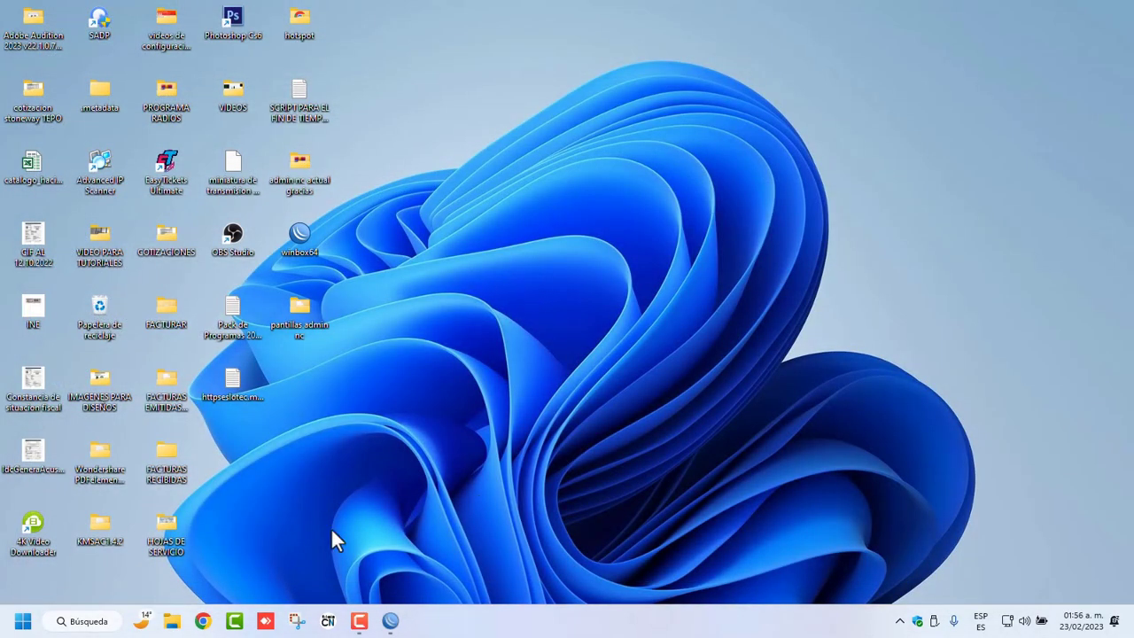
pyautogui.click(390, 621)
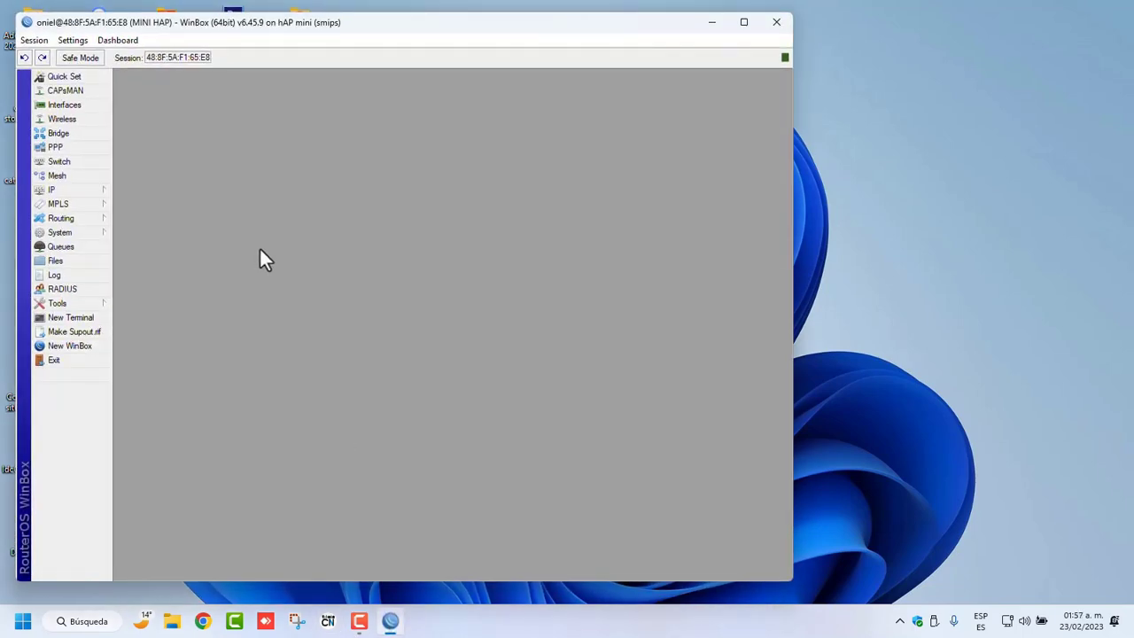
# Close the WinBox session and move the Admin NC 1.0 window to the upper right.
pyautogui.click(711, 24)
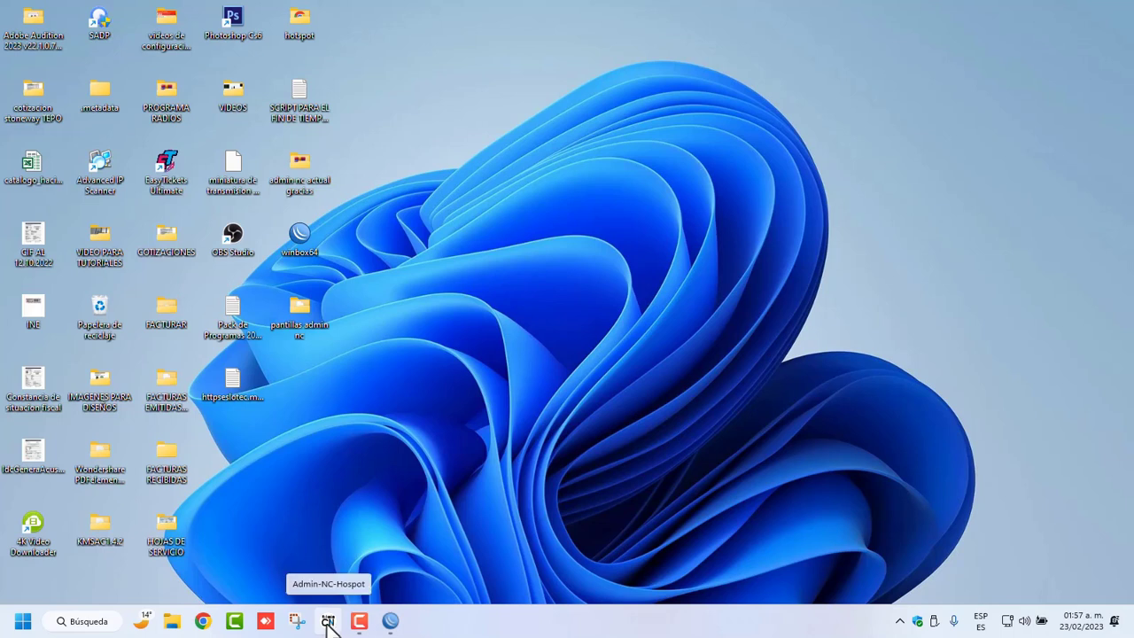
pyautogui.click(328, 622)
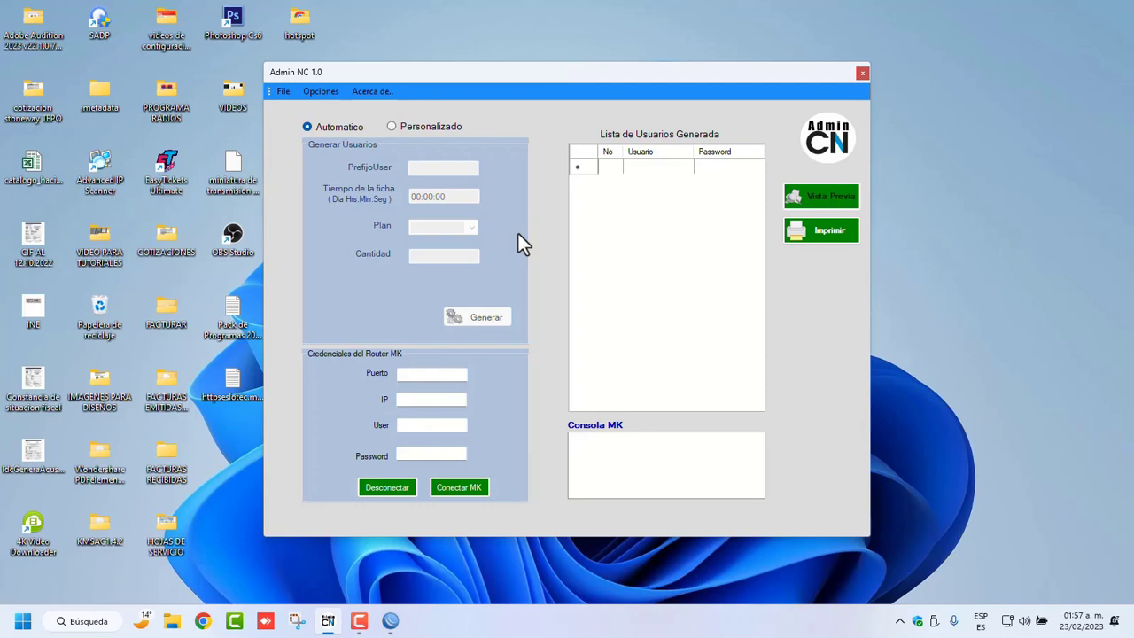
pyautogui.click(390, 621)
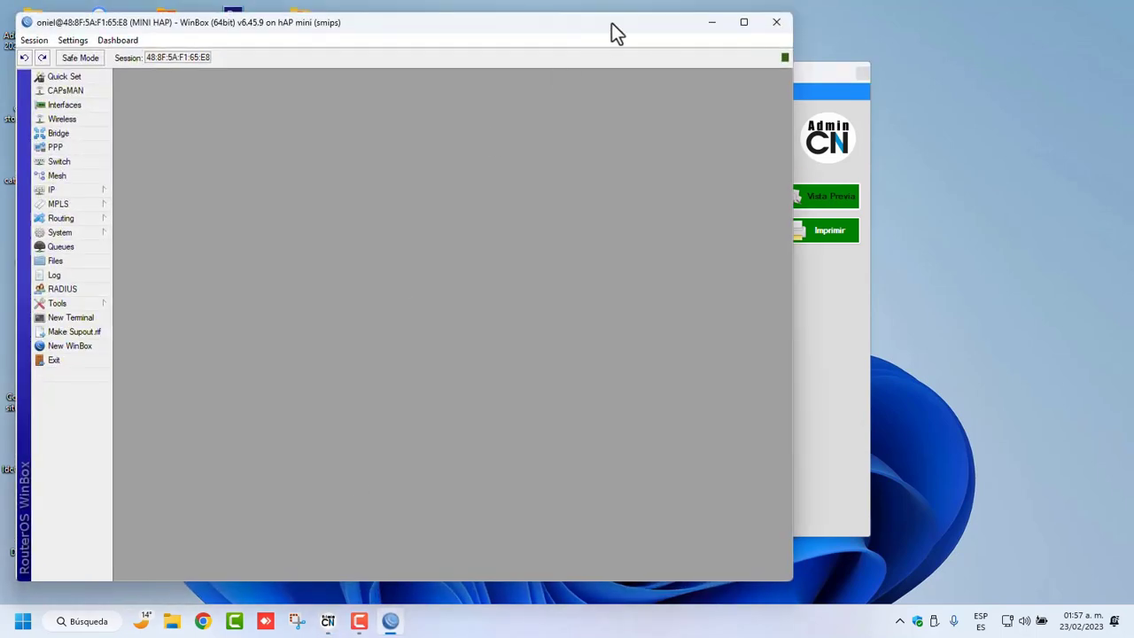
pyautogui.click(776, 23)
pyautogui.moveTo(467, 85); pyautogui.dragTo(713, 26)
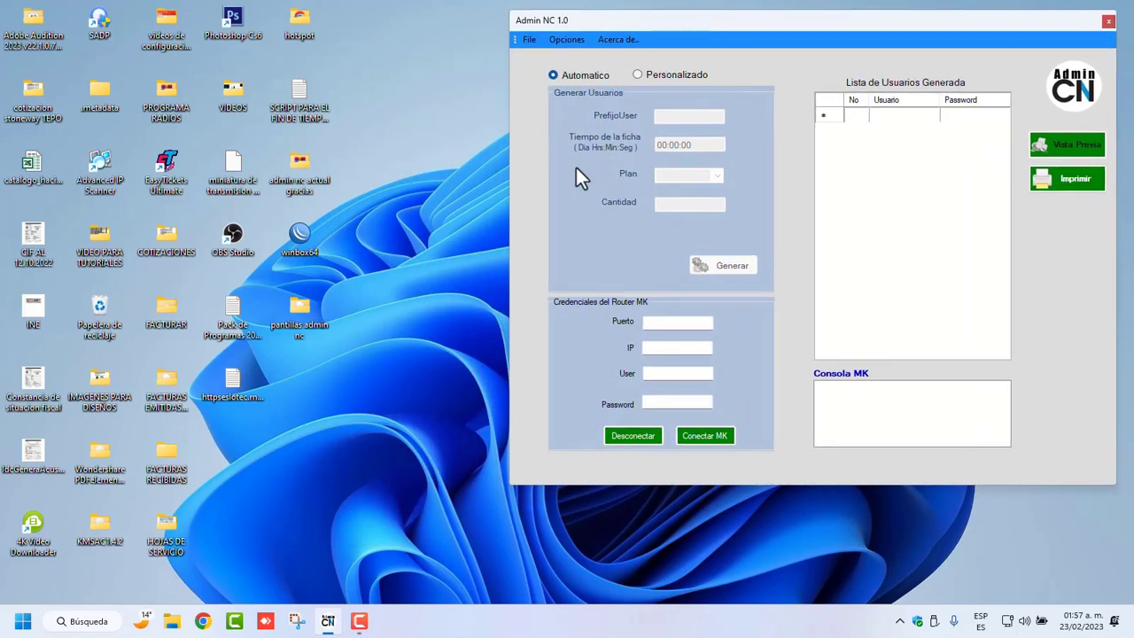
# Launch winbox64 and connect to the MINI HAP neighbor using its MAC address.
pyautogui.doubleClick(312, 244)
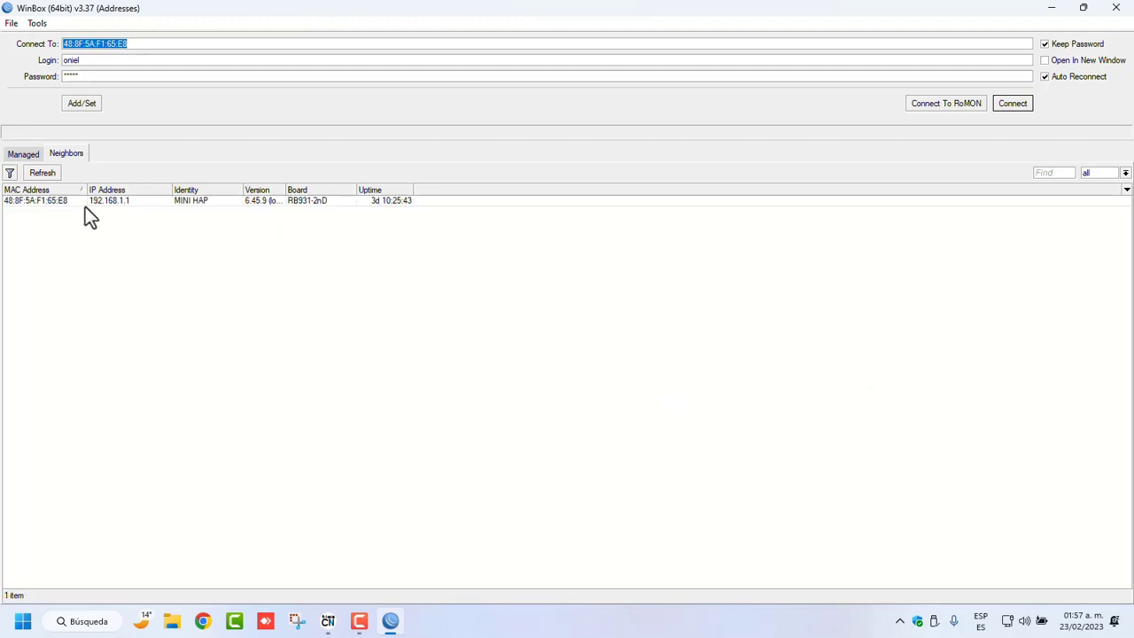
pyautogui.click(53, 202)
pyautogui.click(114, 200)
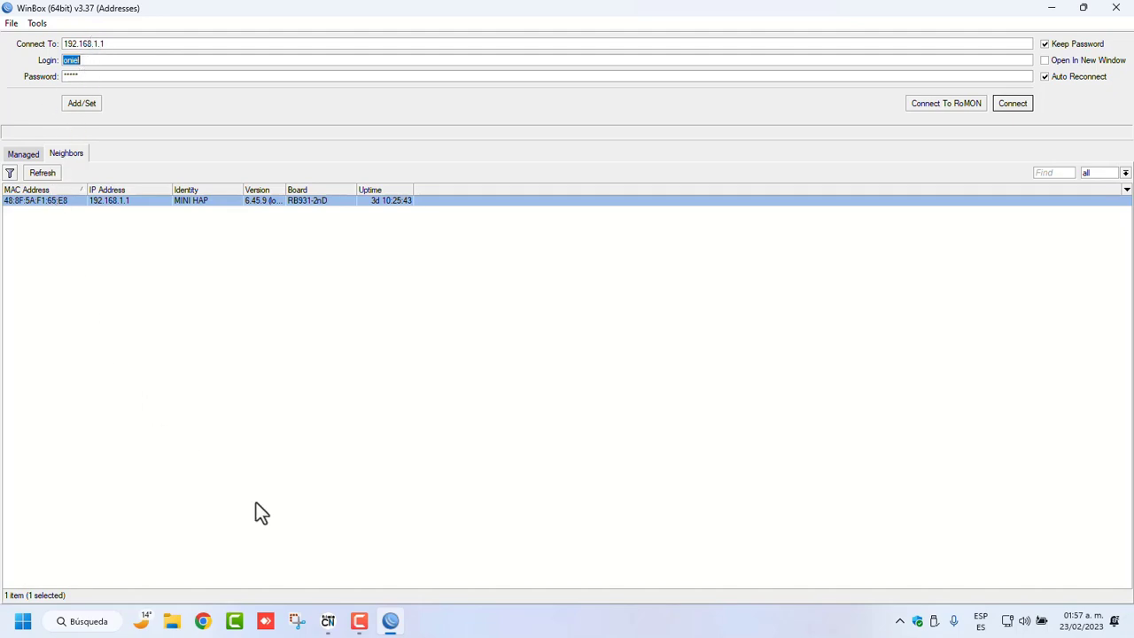
pyautogui.click(328, 621)
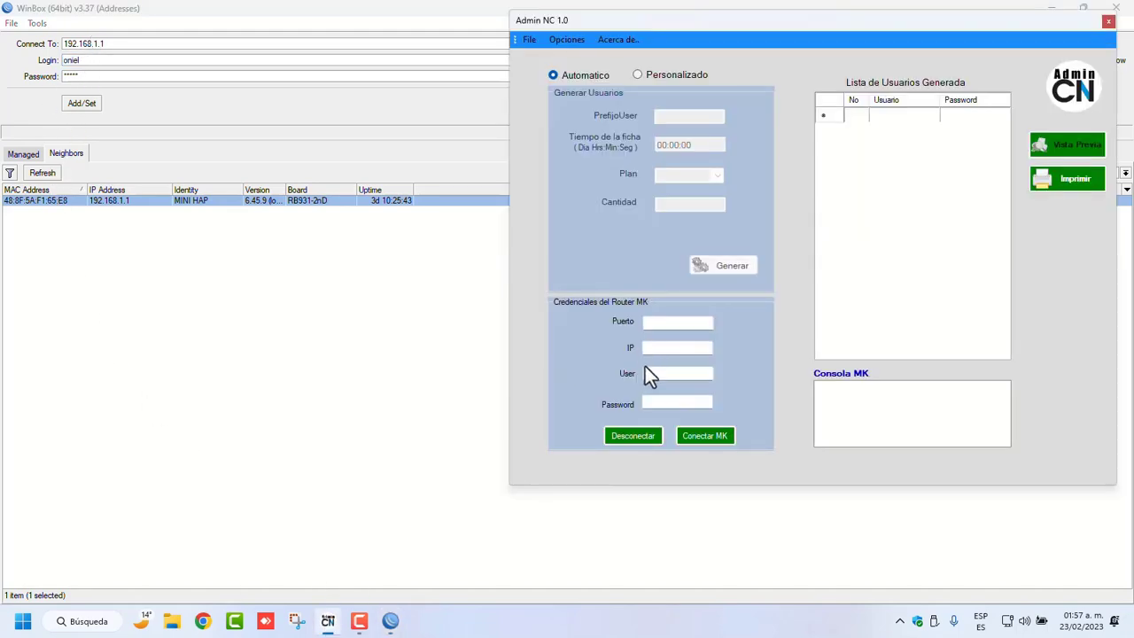
pyautogui.click(656, 403)
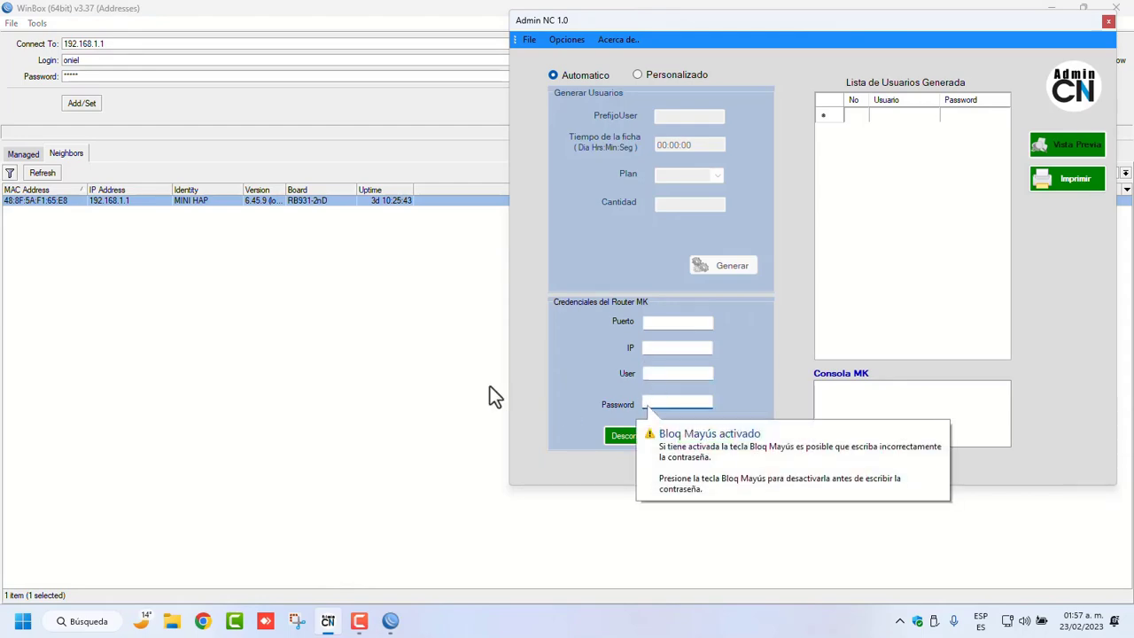
pyautogui.click(191, 314)
pyautogui.click(164, 202)
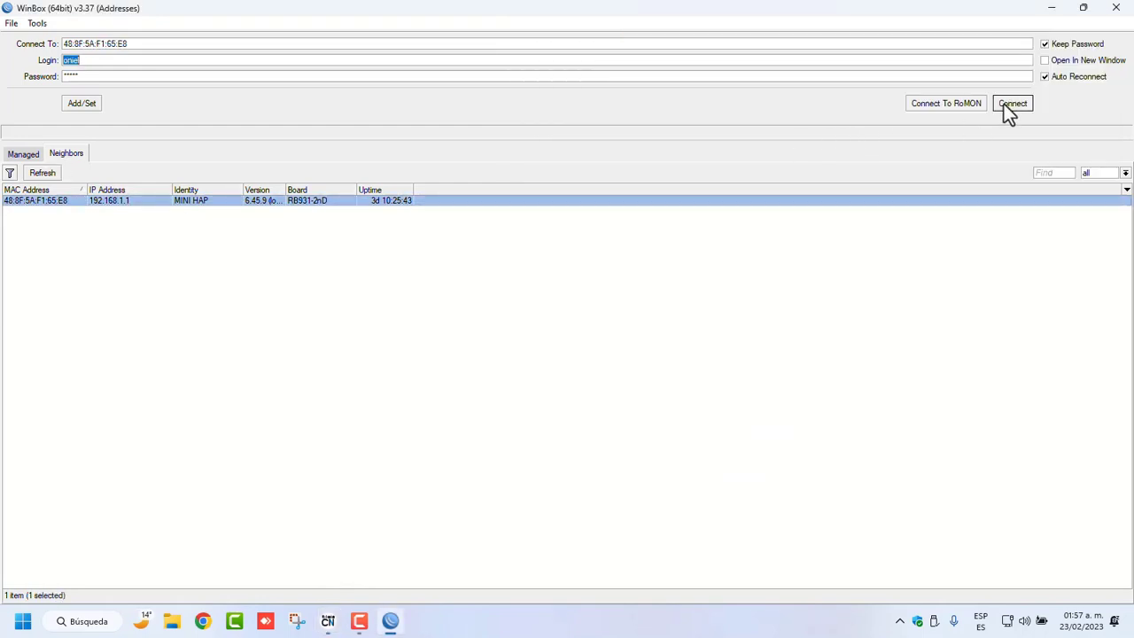
pyautogui.click(1006, 104)
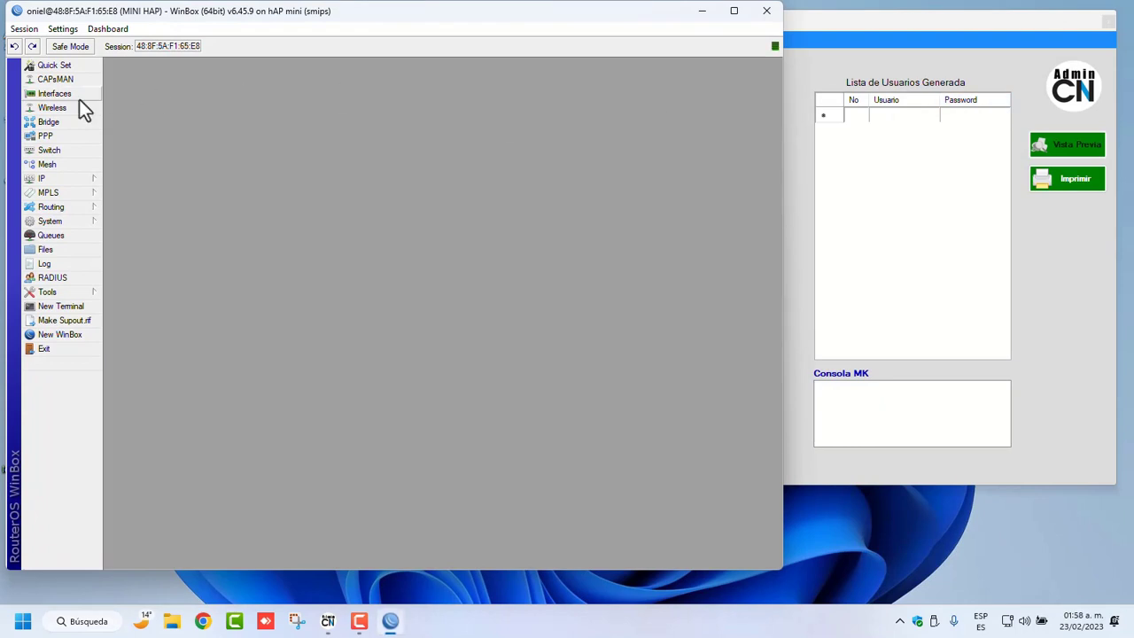
pyautogui.click(64, 182)
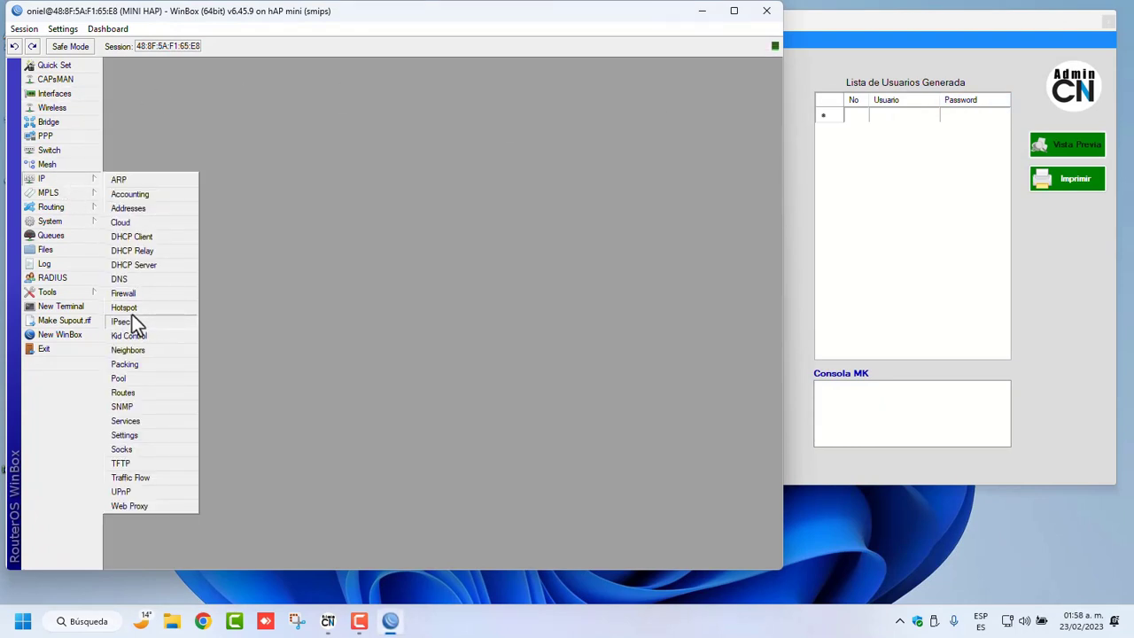
pyautogui.click(128, 308)
pyautogui.click(129, 126)
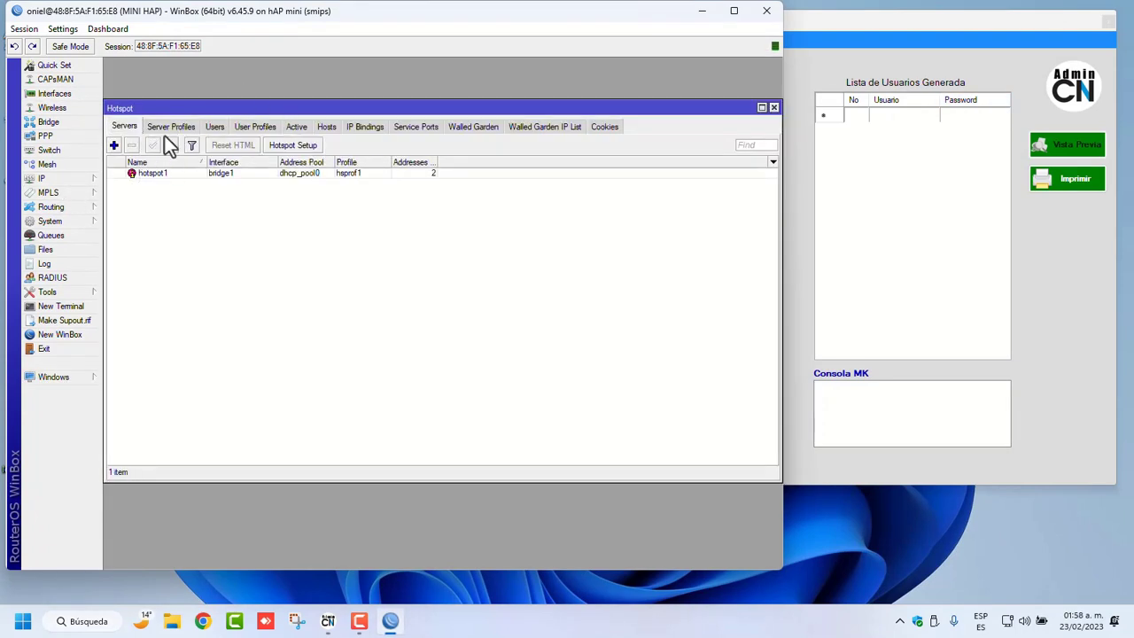
pyautogui.click(160, 124)
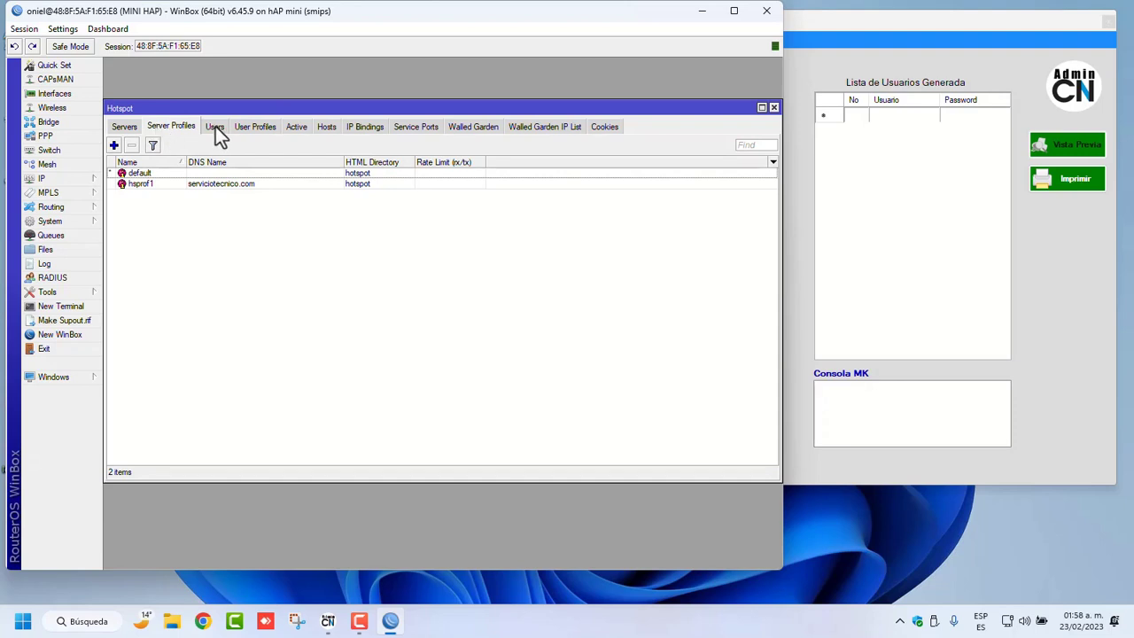
pyautogui.click(215, 126)
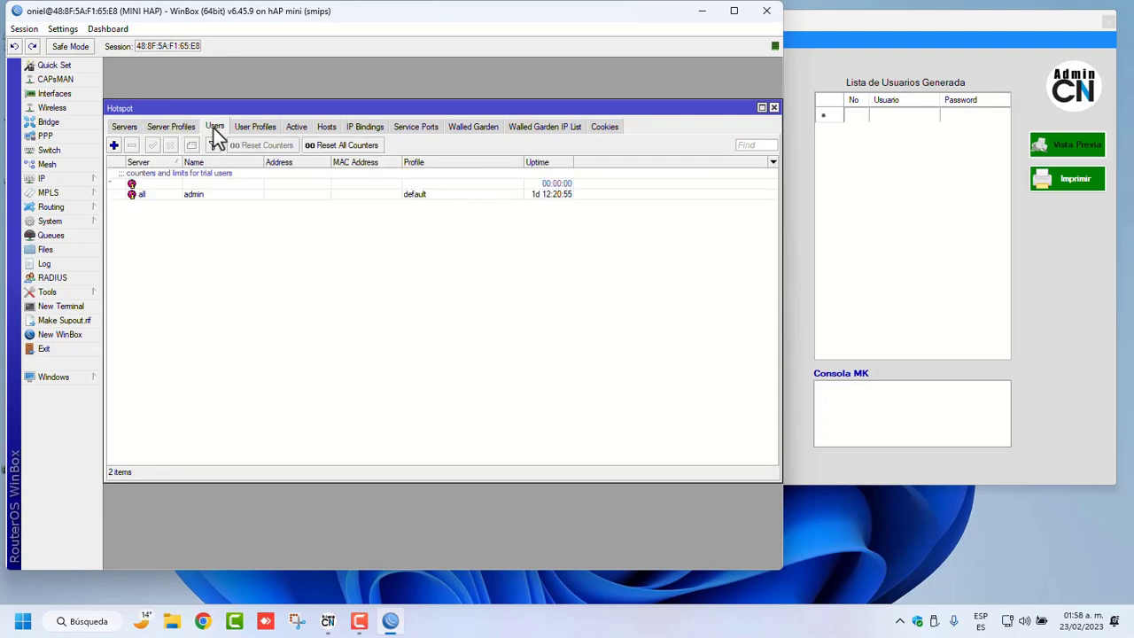
pyautogui.doubleClick(195, 195)
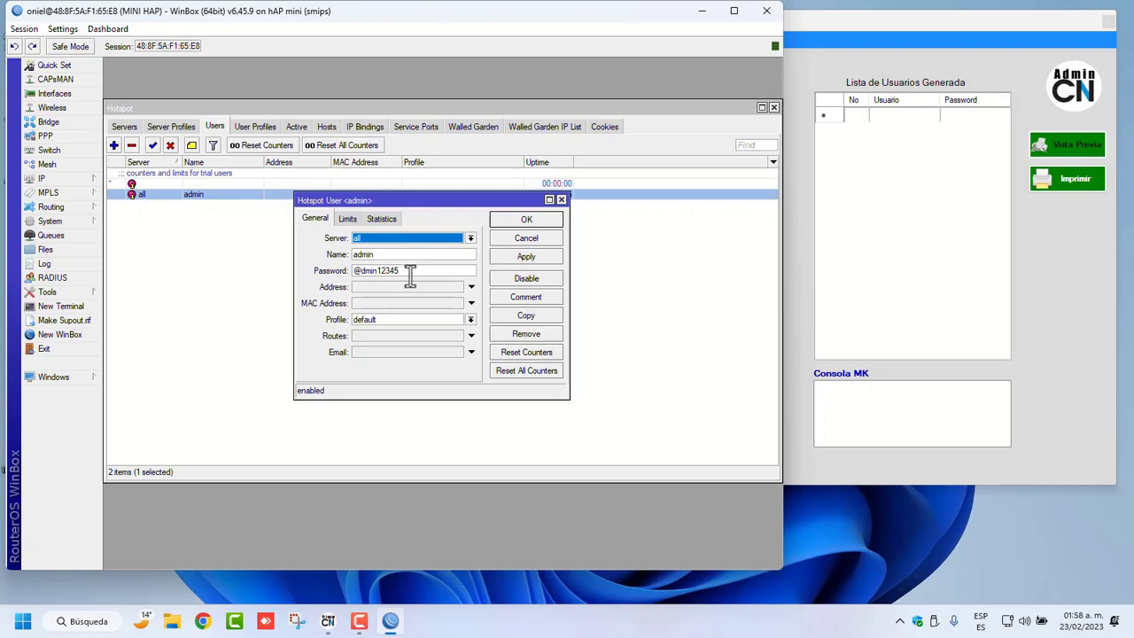
pyautogui.click(406, 272)
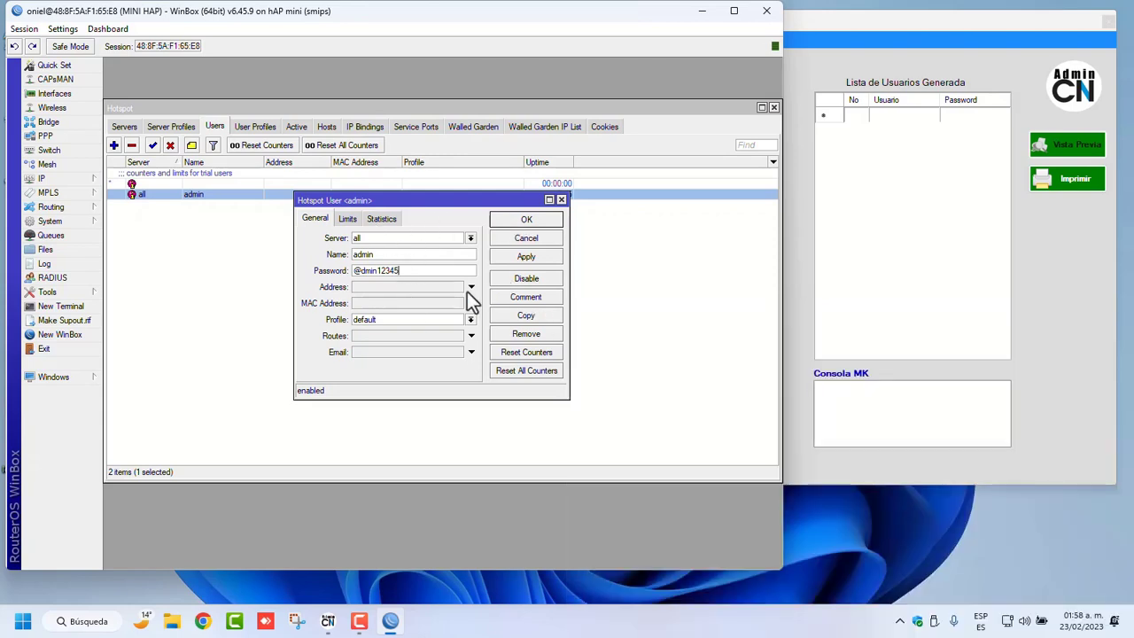
pyautogui.click(561, 202)
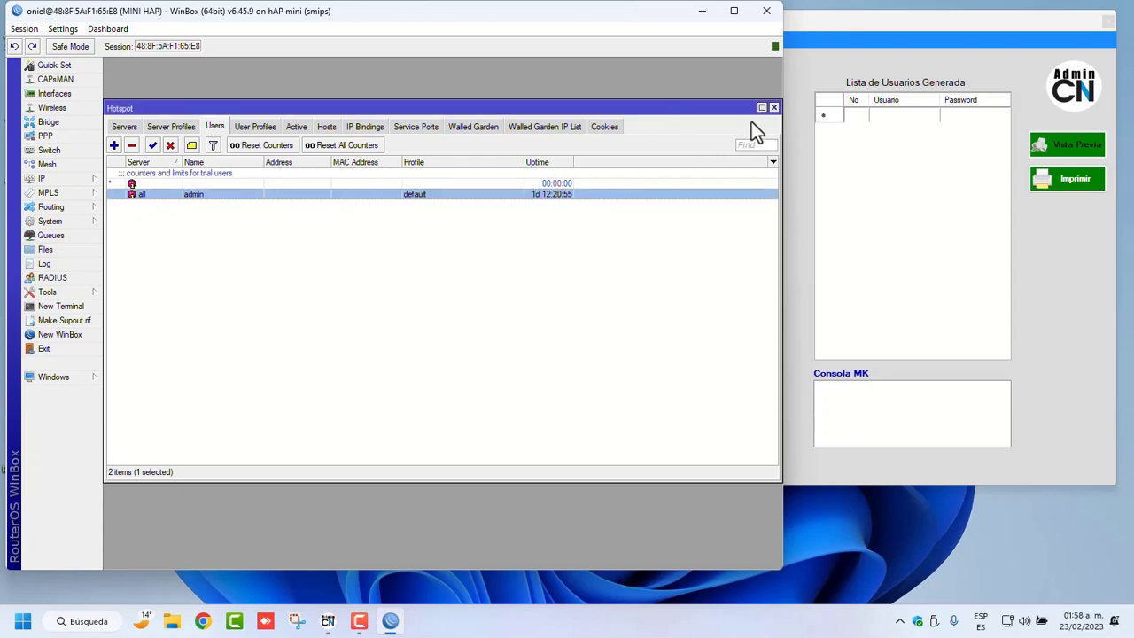
pyautogui.click(773, 108)
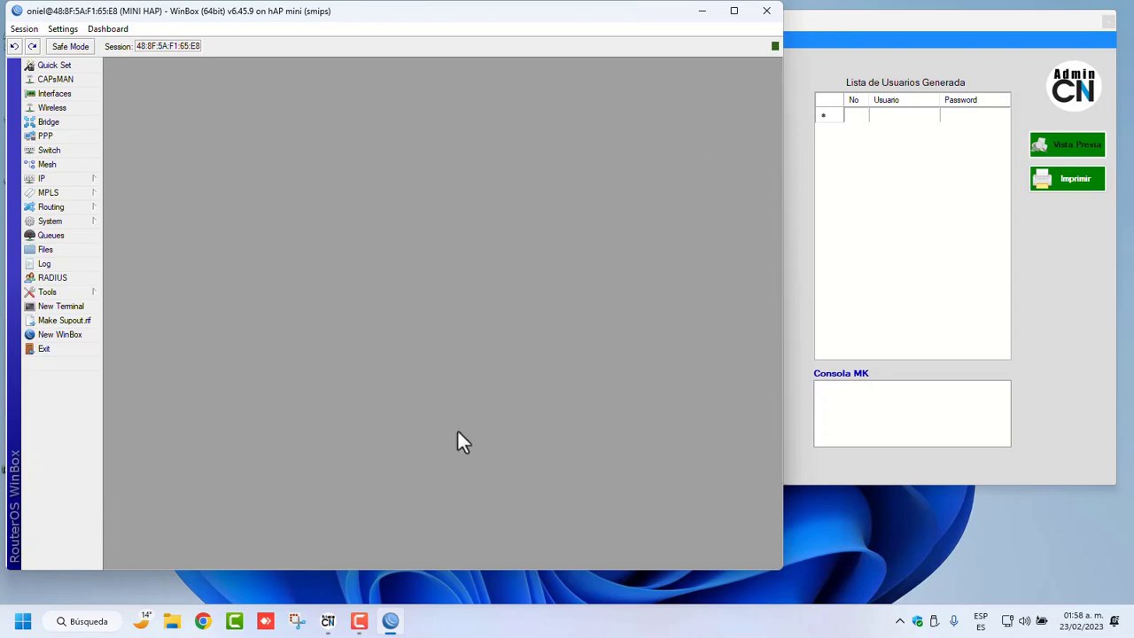
pyautogui.click(328, 620)
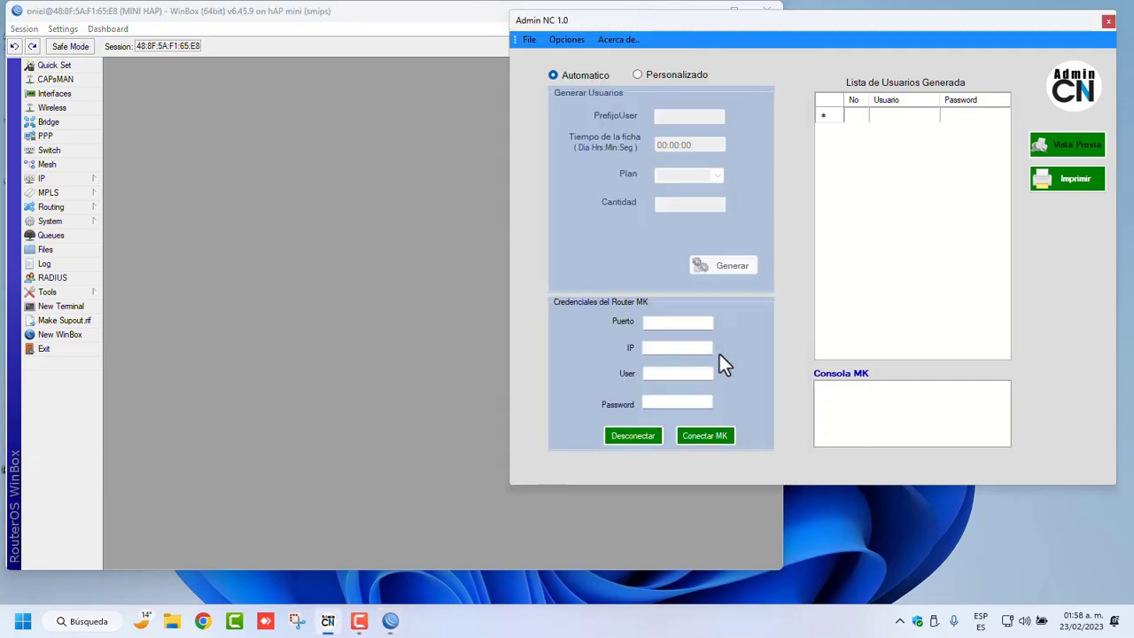
pyautogui.click(651, 324)
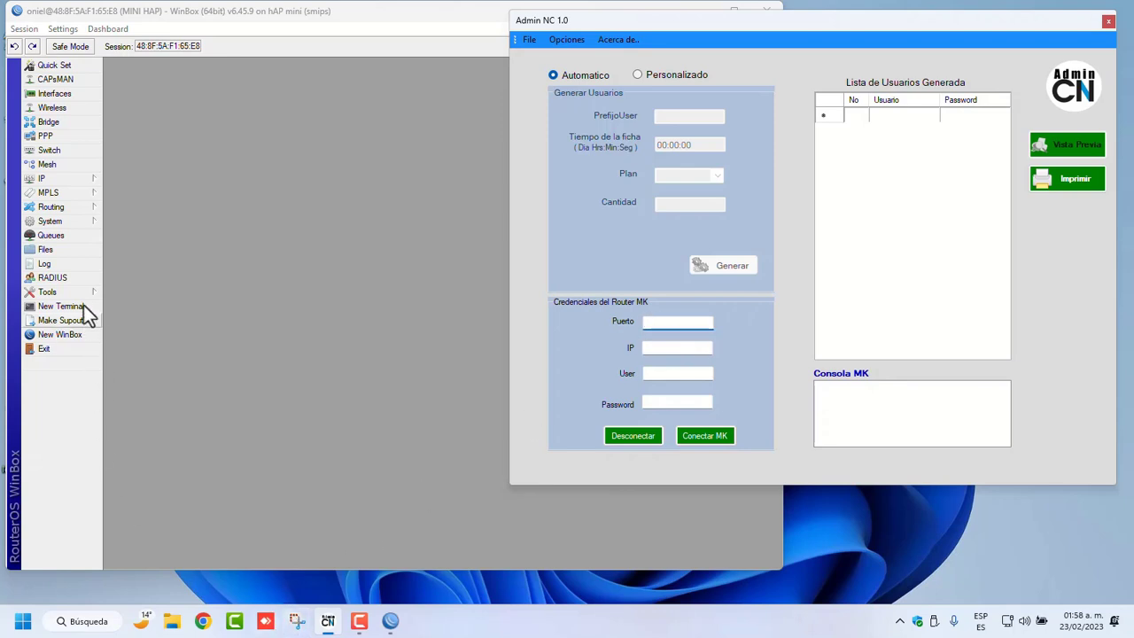
pyautogui.click(80, 227)
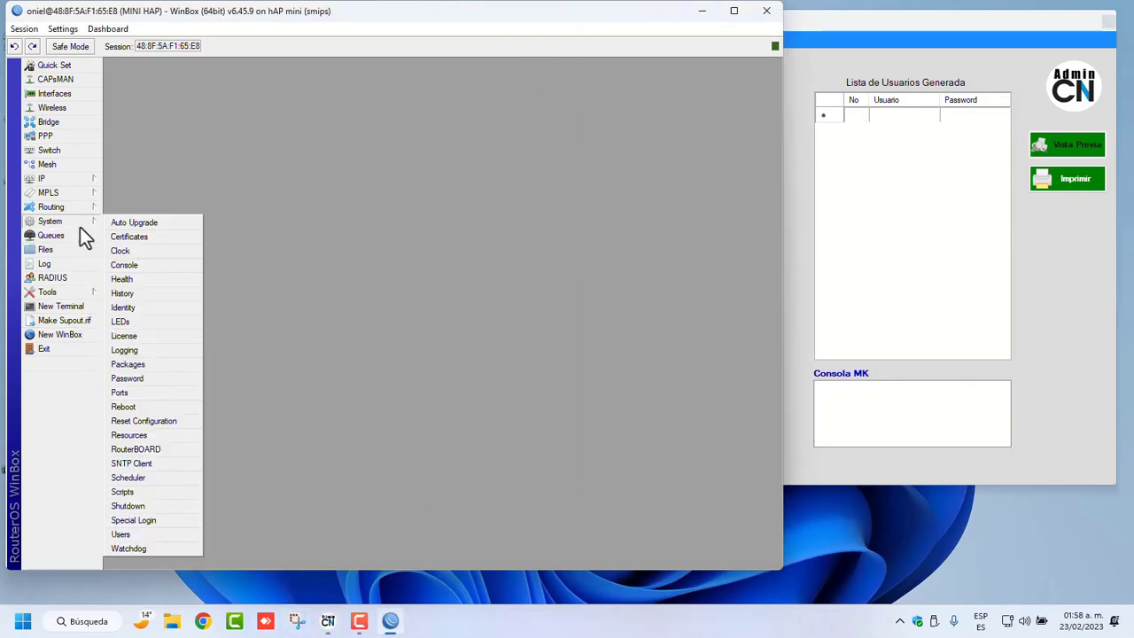
pyautogui.click(78, 178)
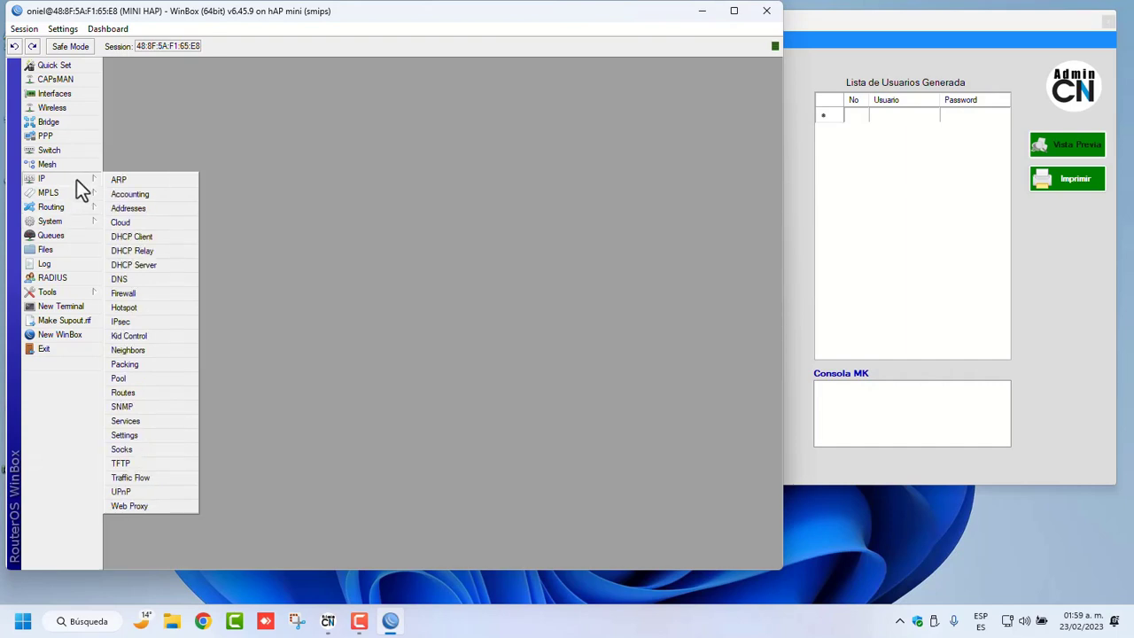
pyautogui.click(130, 424)
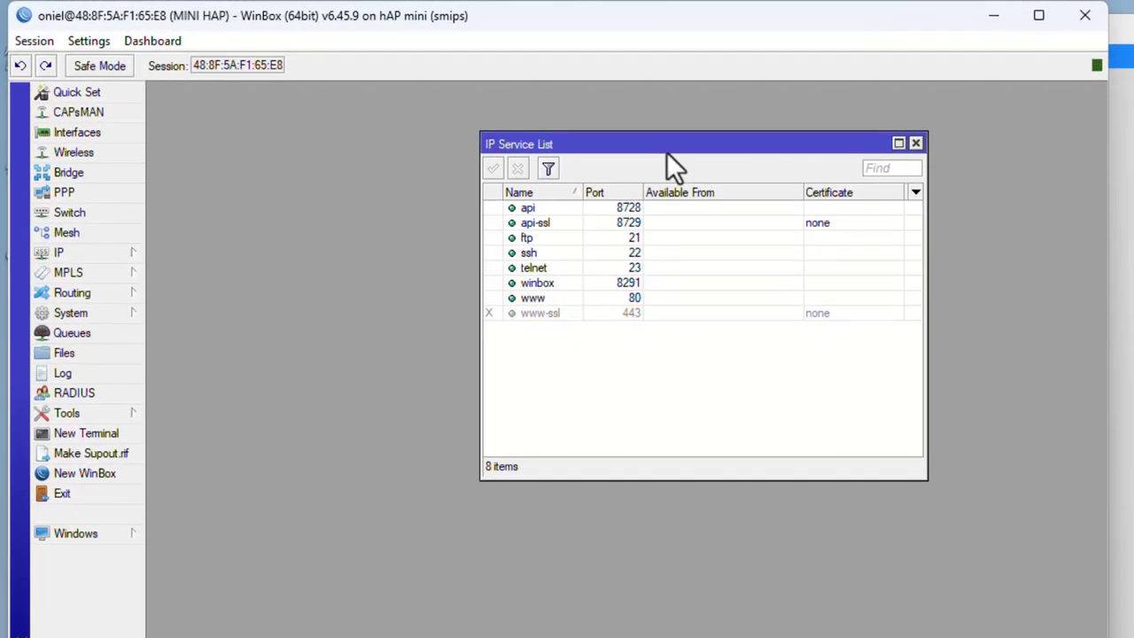
pyautogui.moveTo(667, 146); pyautogui.dragTo(554, 310)
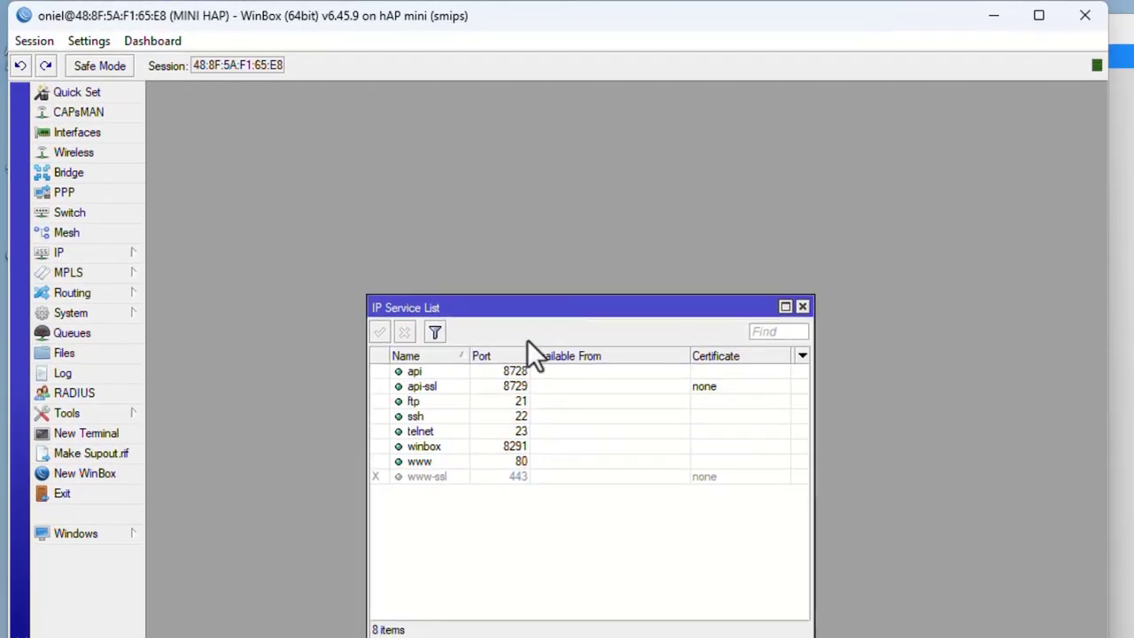
pyautogui.click(418, 416)
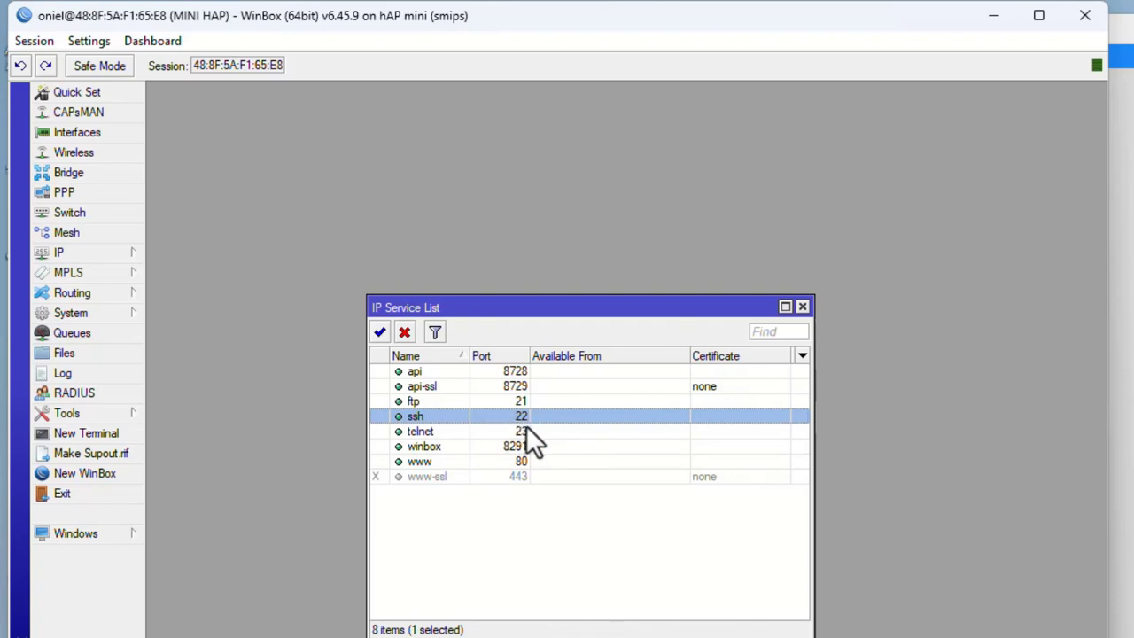
pyautogui.doubleClick(514, 416)
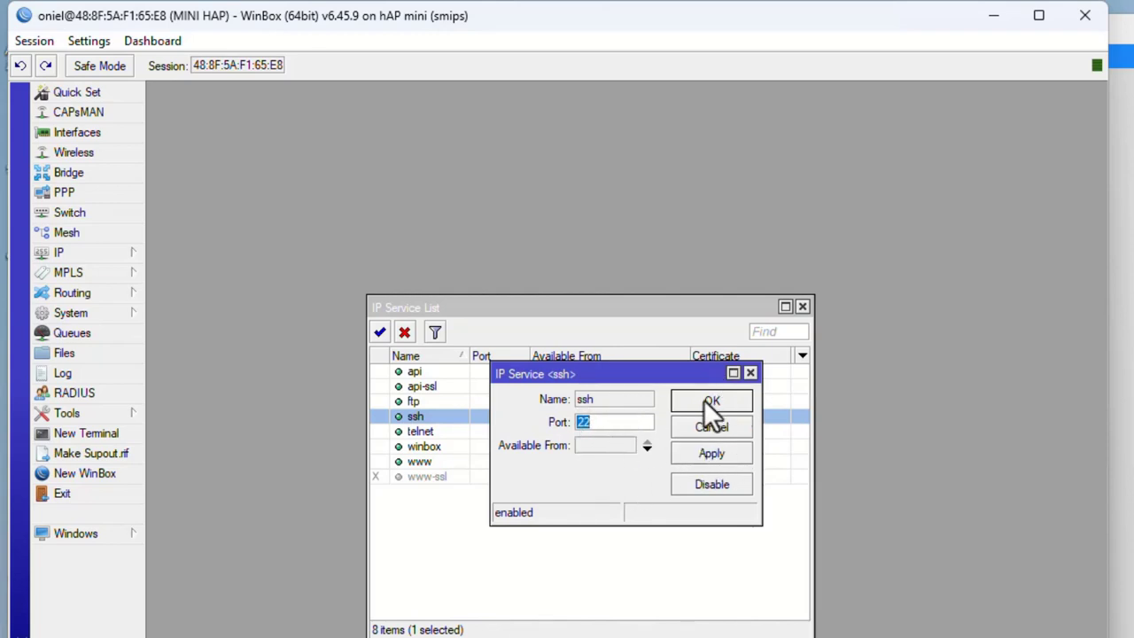
pyautogui.click(751, 373)
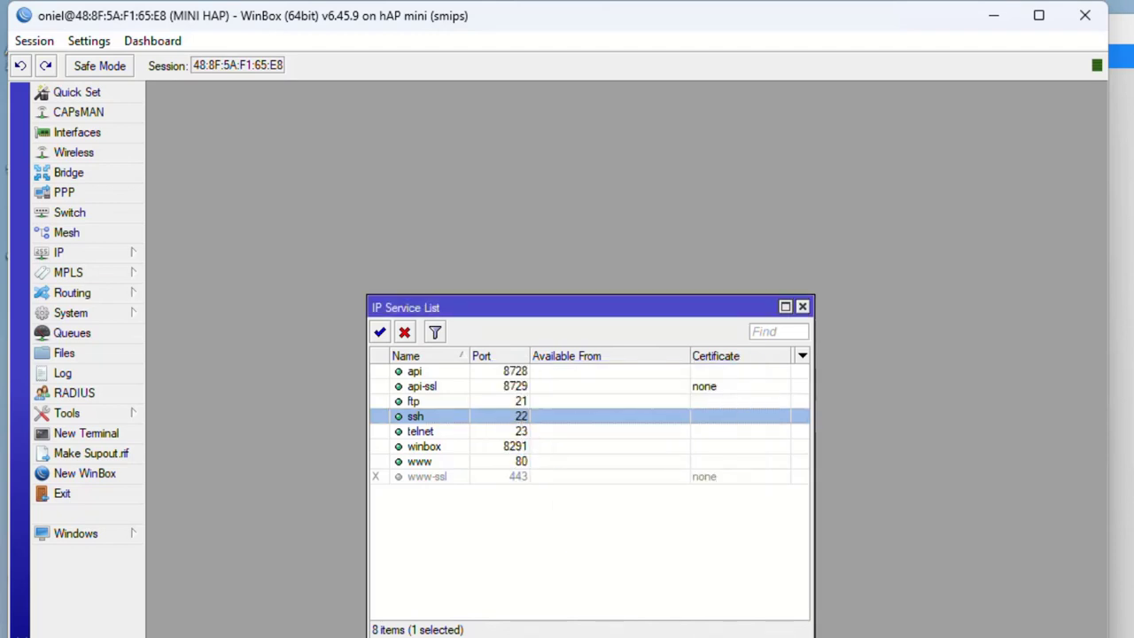
pyautogui.hotkey('alt', 'Tab')
pyautogui.click(926, 457)
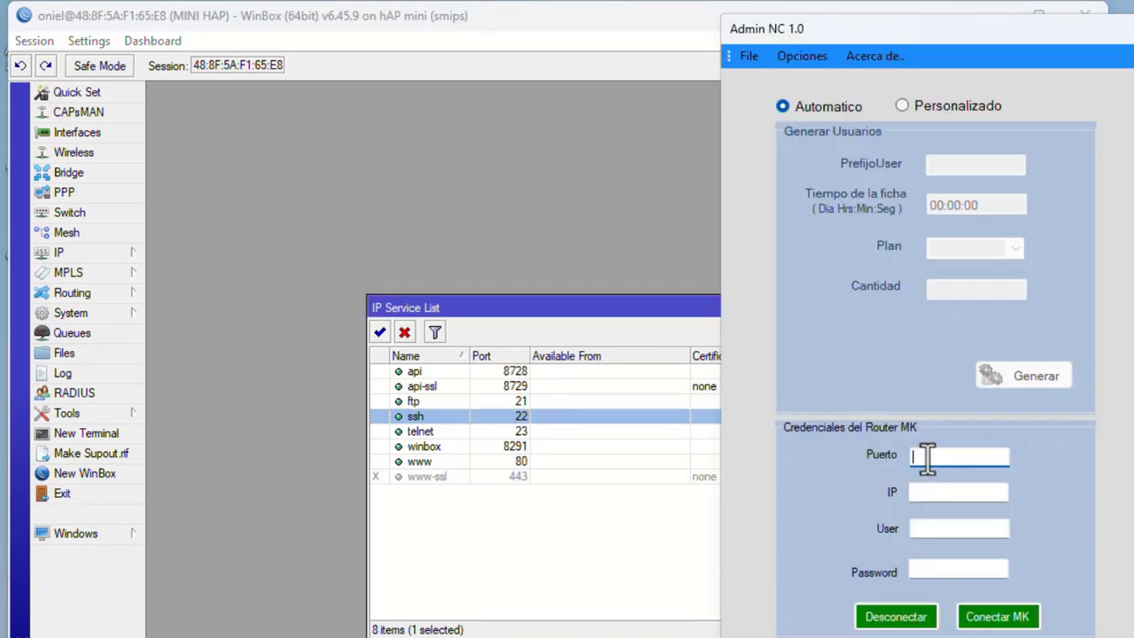
pyautogui.click(659, 306)
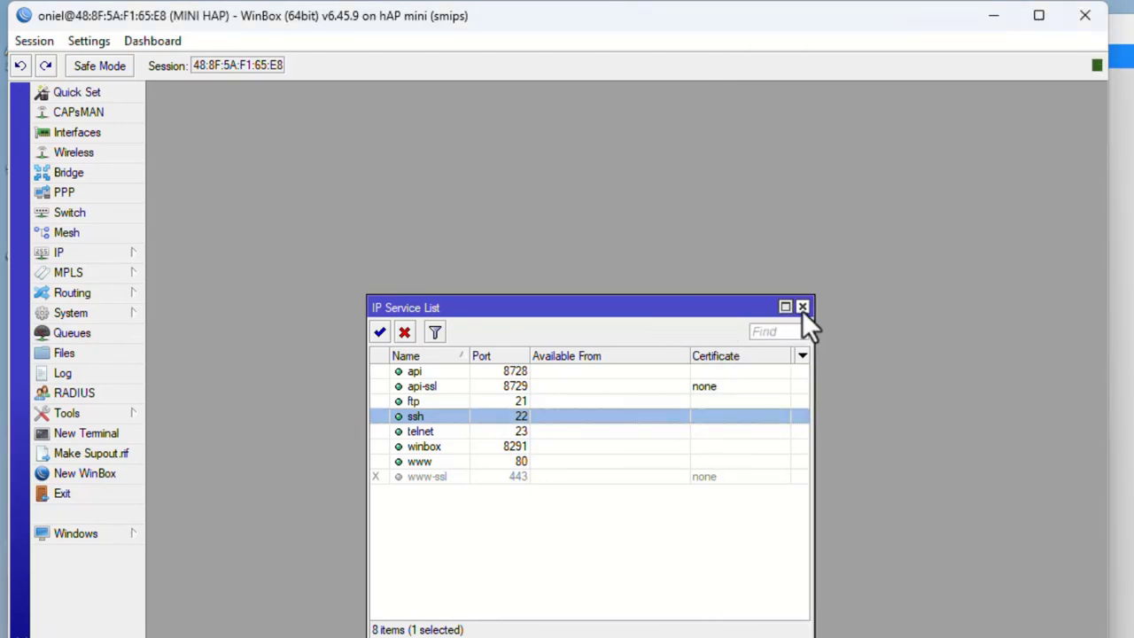
pyautogui.click(803, 307)
# Connect to router 192.168.1.1 on port 22 with the router user and password, confirming Conectado.
pyautogui.hotkey('alt', 'Tab')
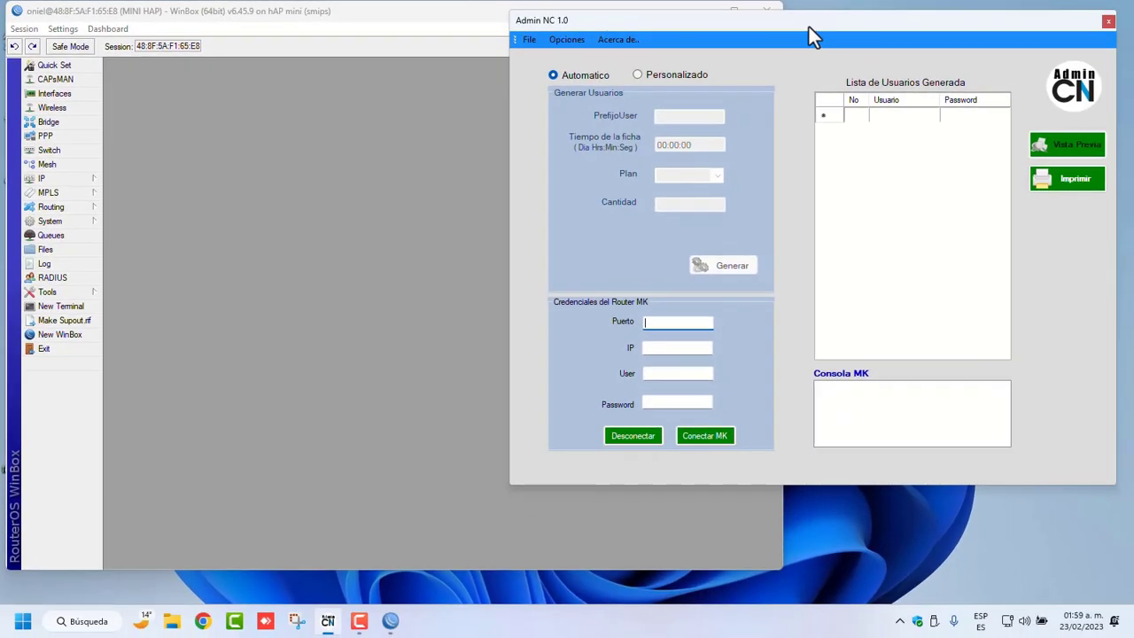
pyautogui.moveTo(809, 27); pyautogui.dragTo(577, 58)
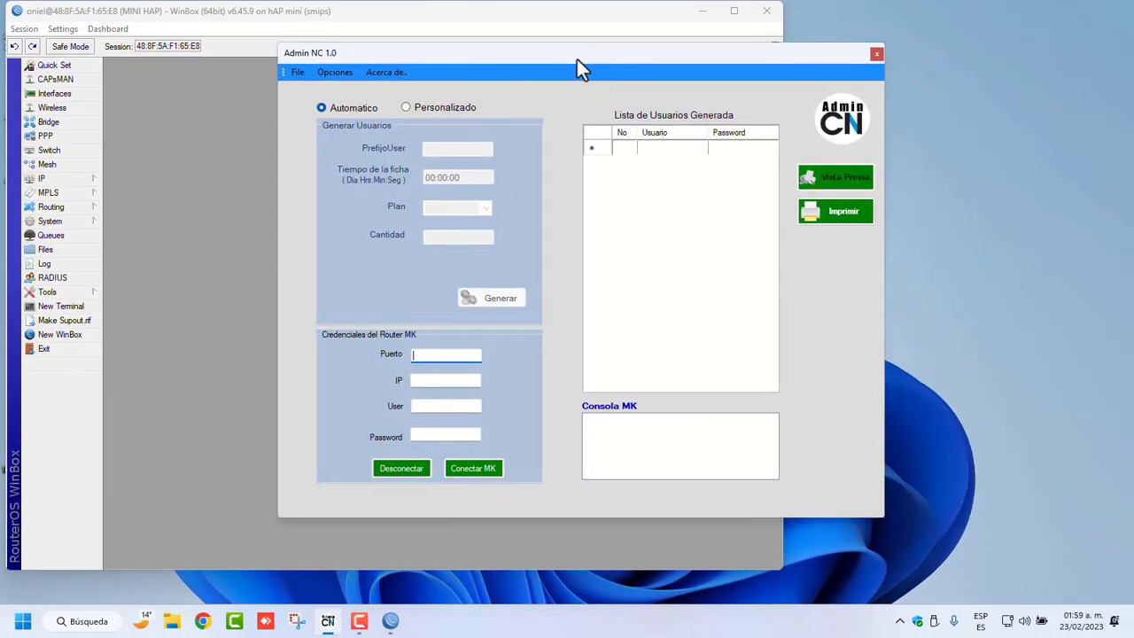
pyautogui.write('22')
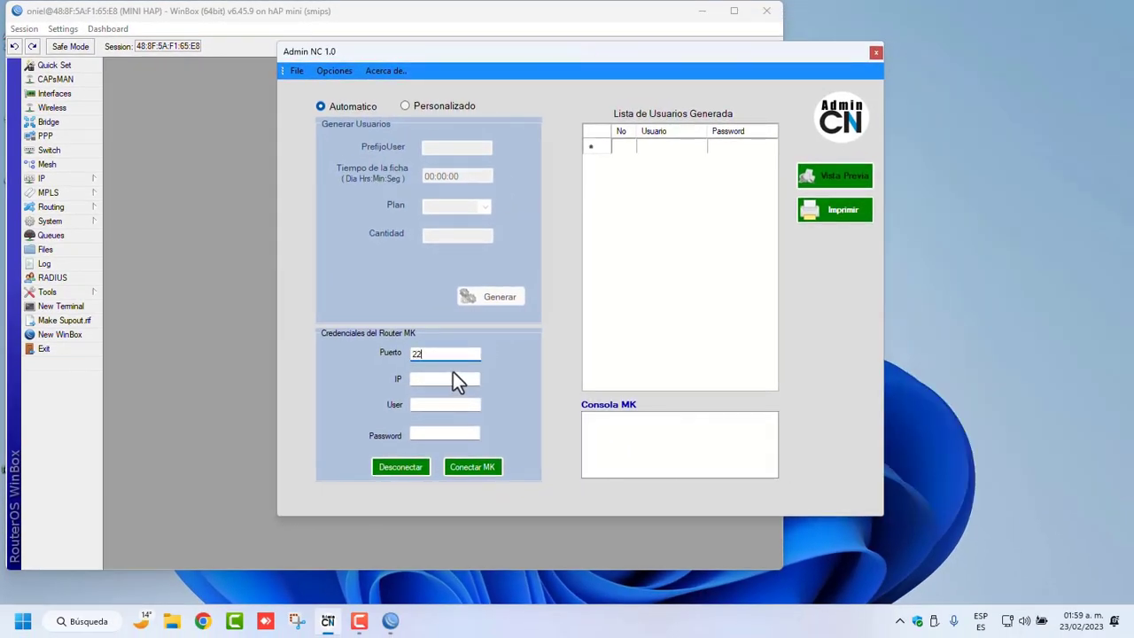
pyautogui.write('1')
pyautogui.click(443, 403)
pyautogui.write('ONIEL')
pyautogui.press('BackSpace')
pyautogui.press('BackSpace')
pyautogui.press('BackSpace')
pyautogui.press('BackSpace')
pyautogui.press('BackSpace')
pyautogui.write('oniel')
pyautogui.click(444, 432)
pyautogui.write('*****')
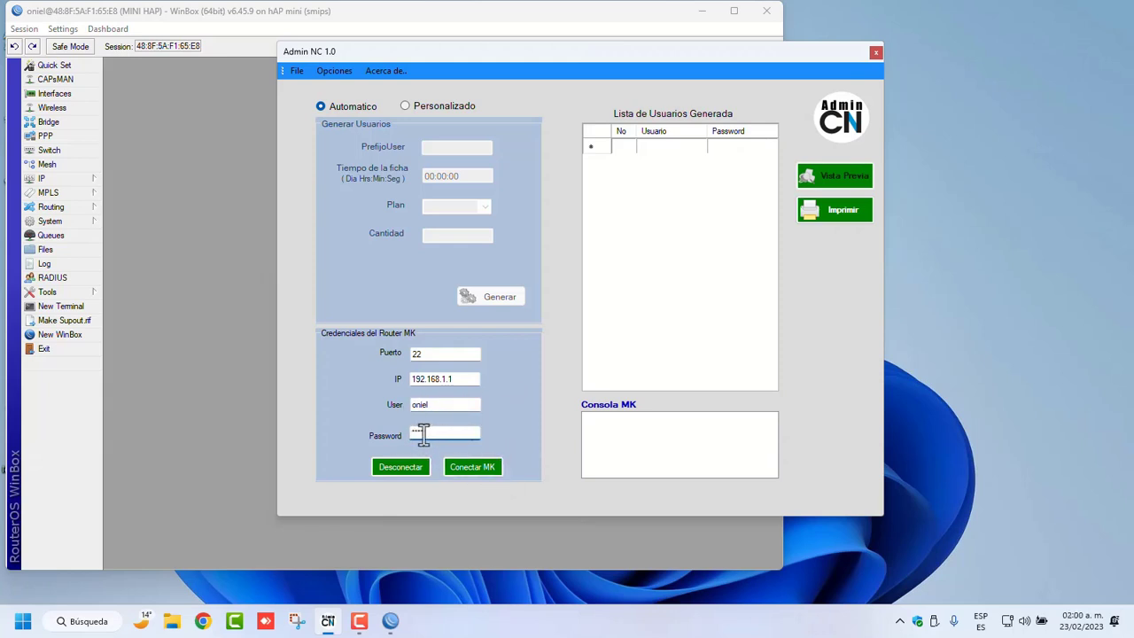
pyautogui.press('Return')
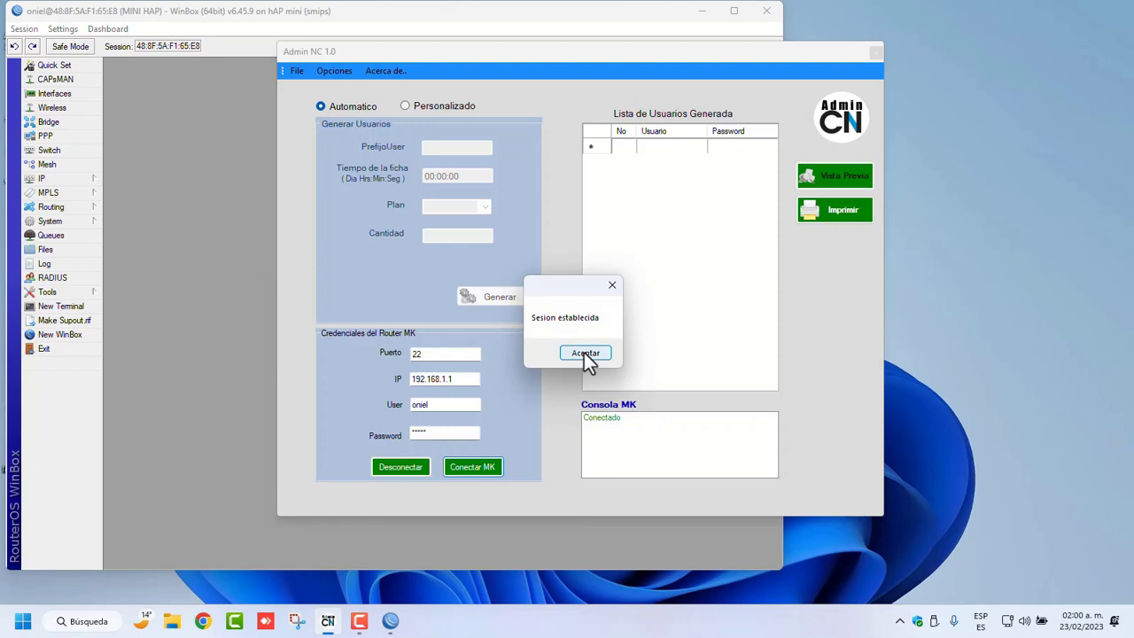
pyautogui.click(584, 352)
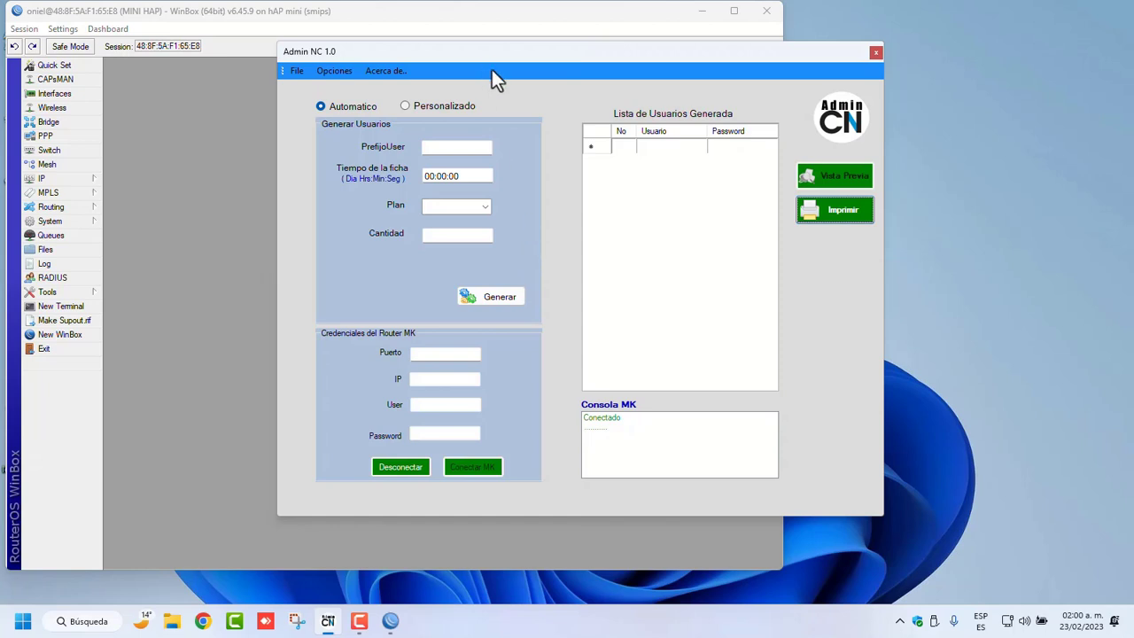
pyautogui.moveTo(487, 51); pyautogui.dragTo(321, 69)
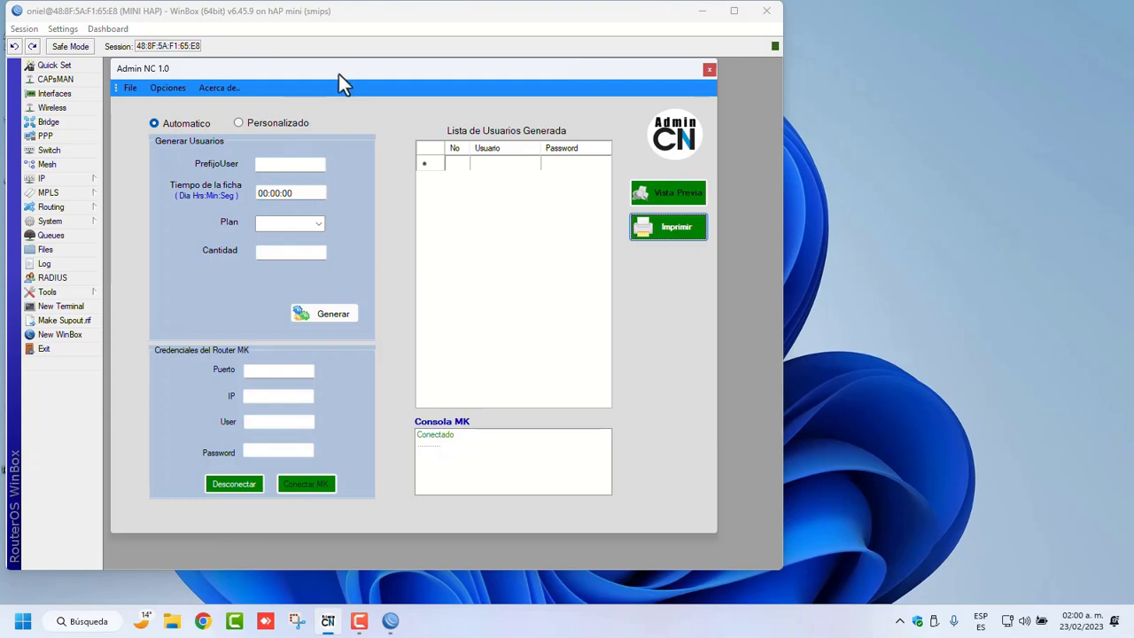
pyautogui.moveTo(339, 73); pyautogui.dragTo(337, 80)
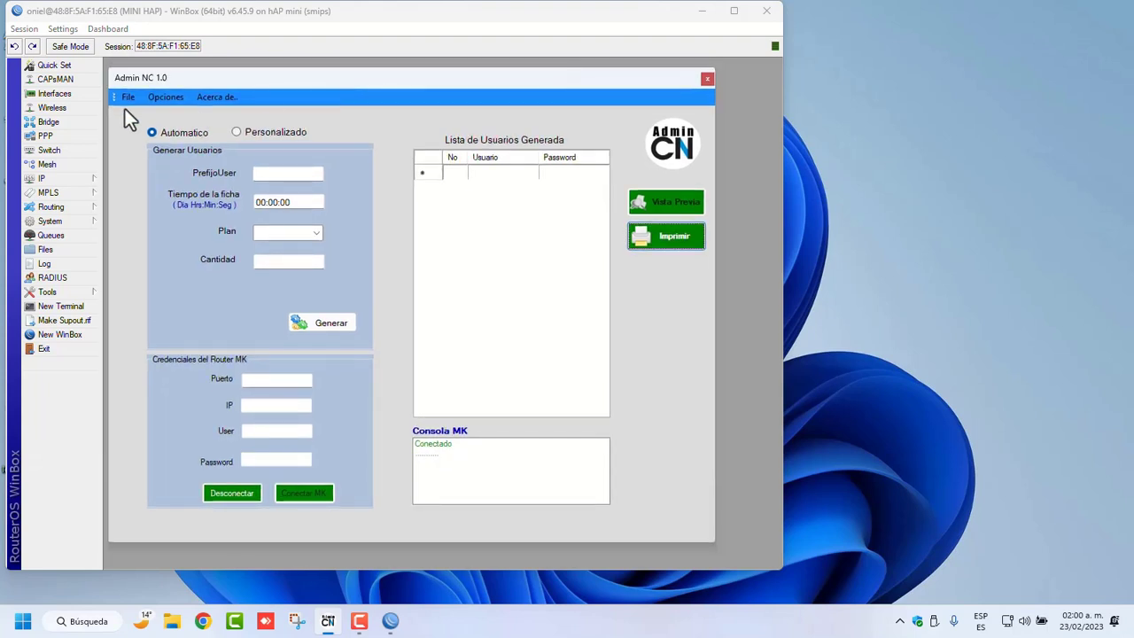
pyautogui.click(171, 99)
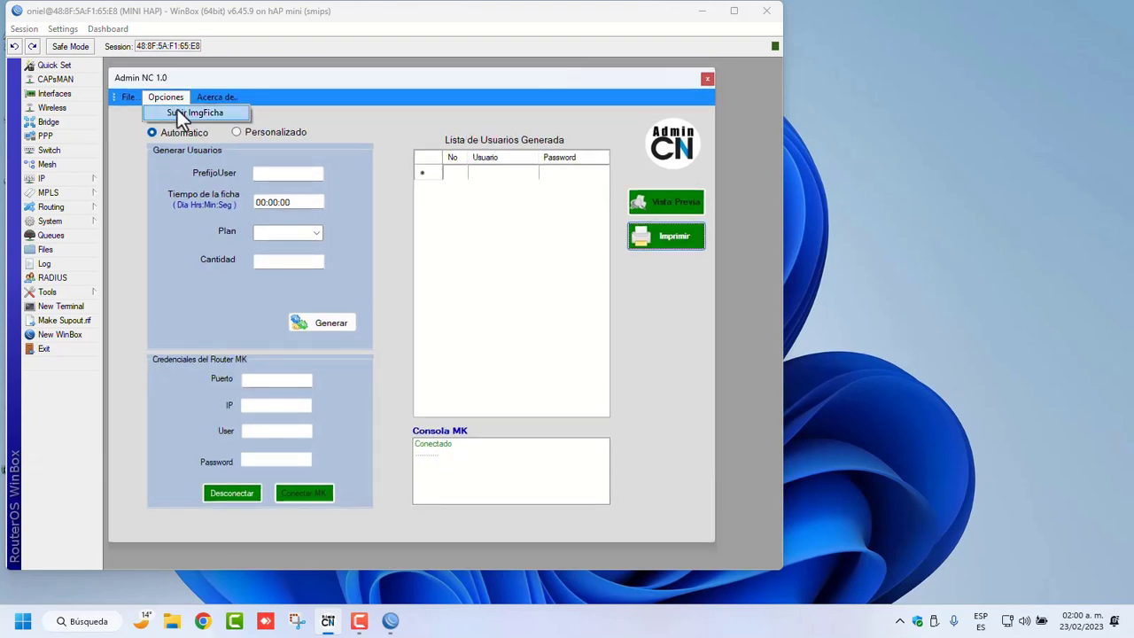
pyautogui.click(177, 110)
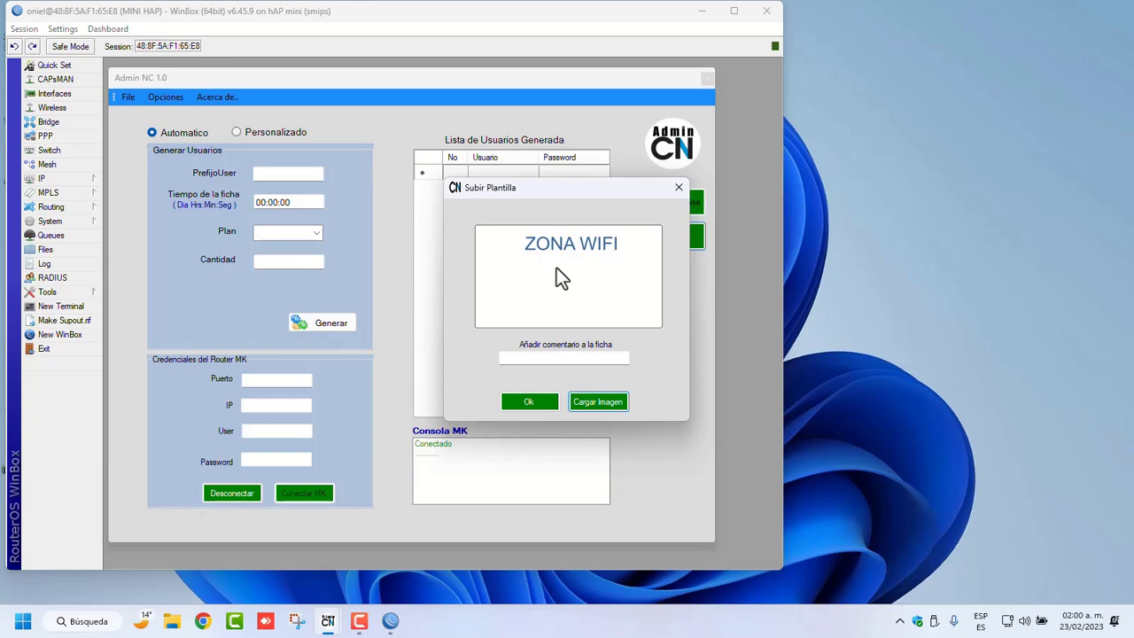
pyautogui.click(679, 187)
pyautogui.click(242, 134)
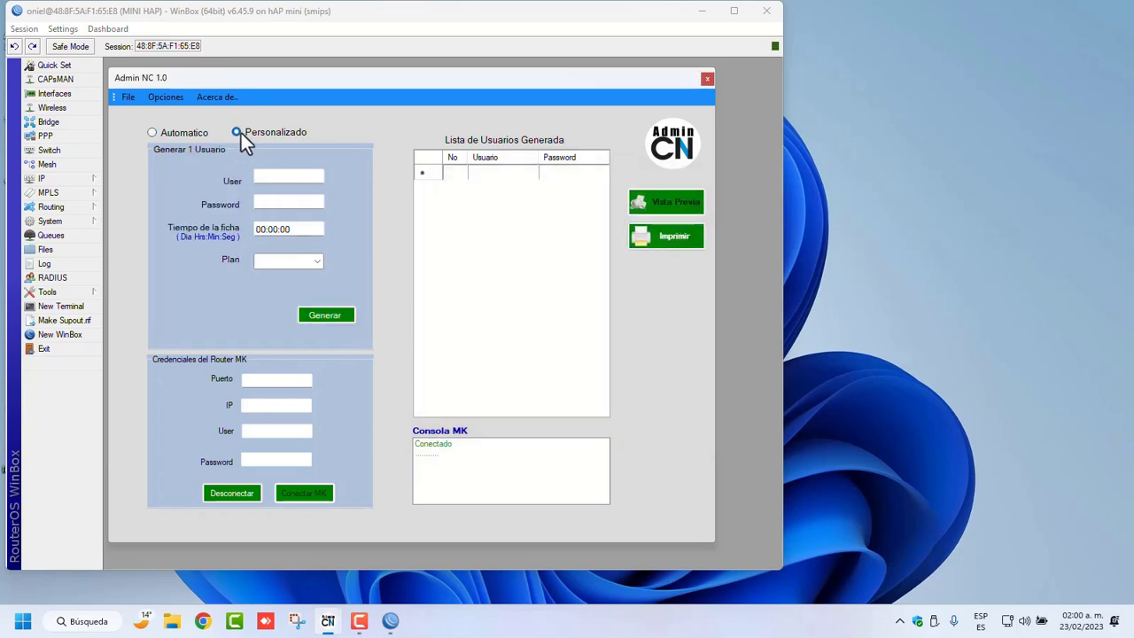
pyautogui.click(164, 134)
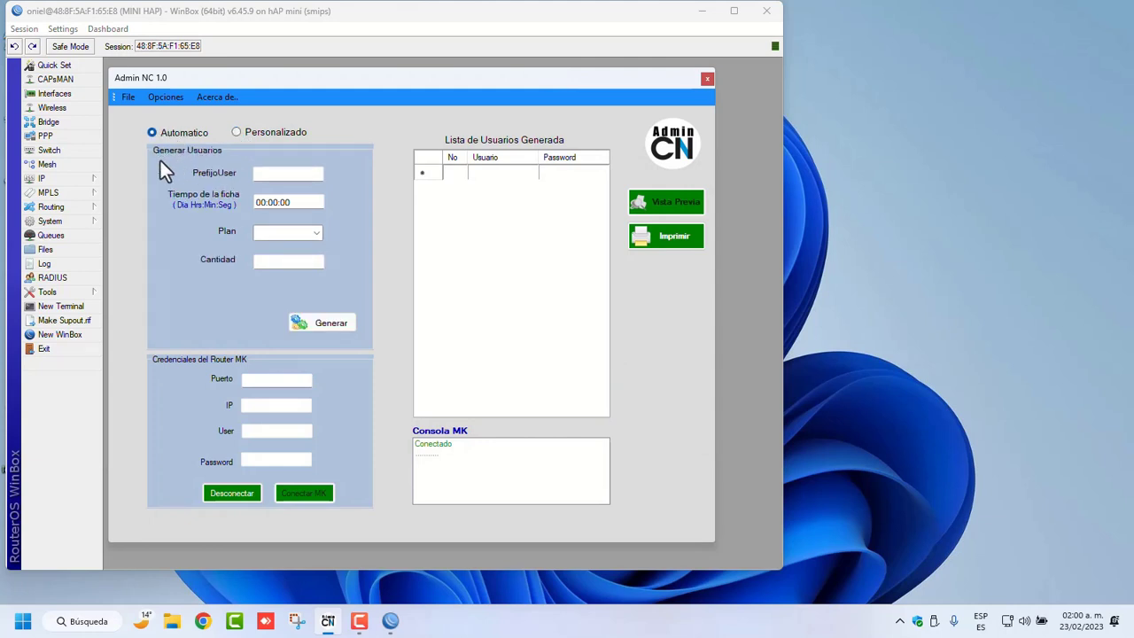
# Enter 10DP as the user name prefix.
pyautogui.click(263, 177)
pyautogui.write('10')
pyautogui.press('BackSpace')
pyautogui.write('H')
pyautogui.moveTo(283, 172); pyautogui.dragTo(258, 176)
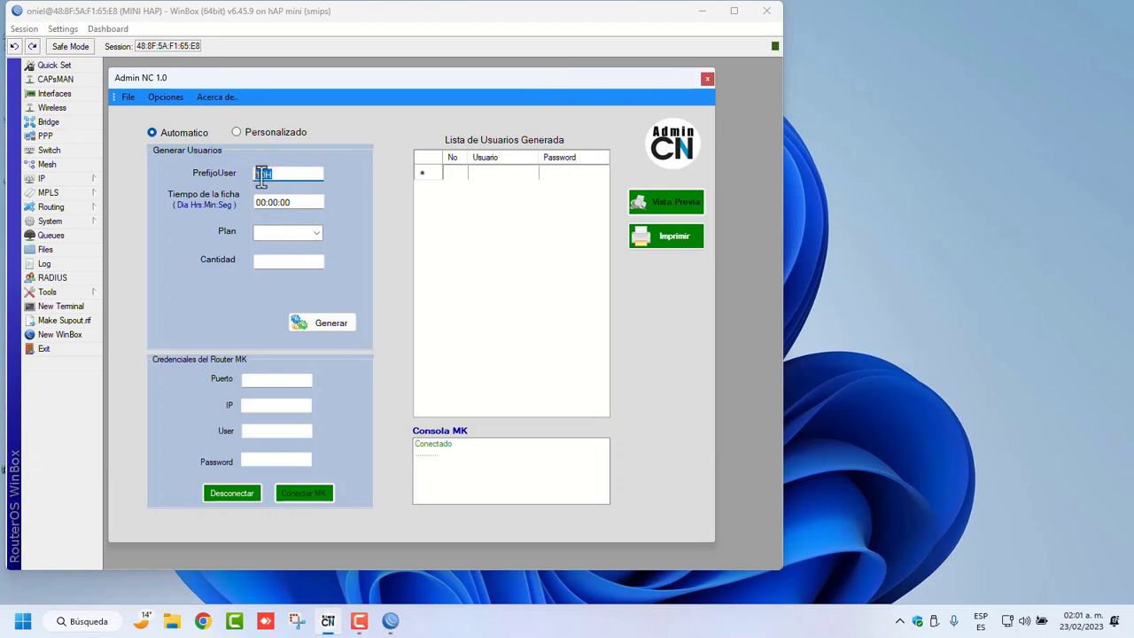
pyautogui.click(276, 174)
pyautogui.write('C')
pyautogui.press('BackSpace')
pyautogui.write('P')
pyautogui.press('BackSpace')
pyautogui.write('P')
pyautogui.press('BackSpace')
pyautogui.write('P')
pyautogui.click(261, 202)
pyautogui.click(271, 175)
# Set time 10d, plan 10 DIAS PAUSADOS, quantity 10, and generate the users.
pyautogui.click(272, 202)
pyautogui.write('10')
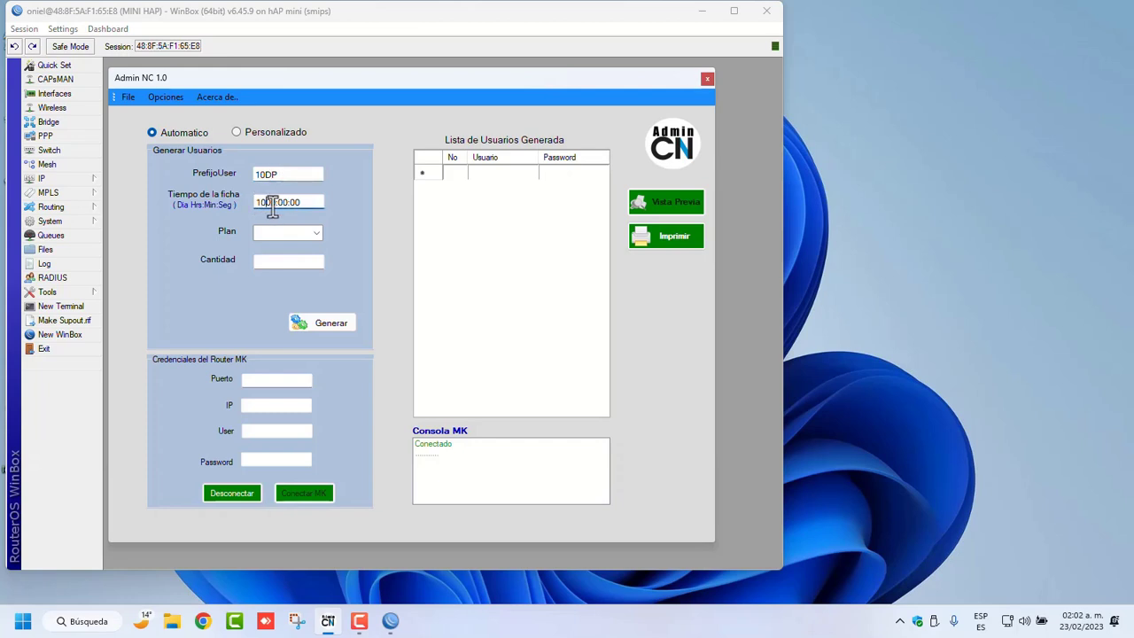
pyautogui.write('d0')
pyautogui.click(315, 233)
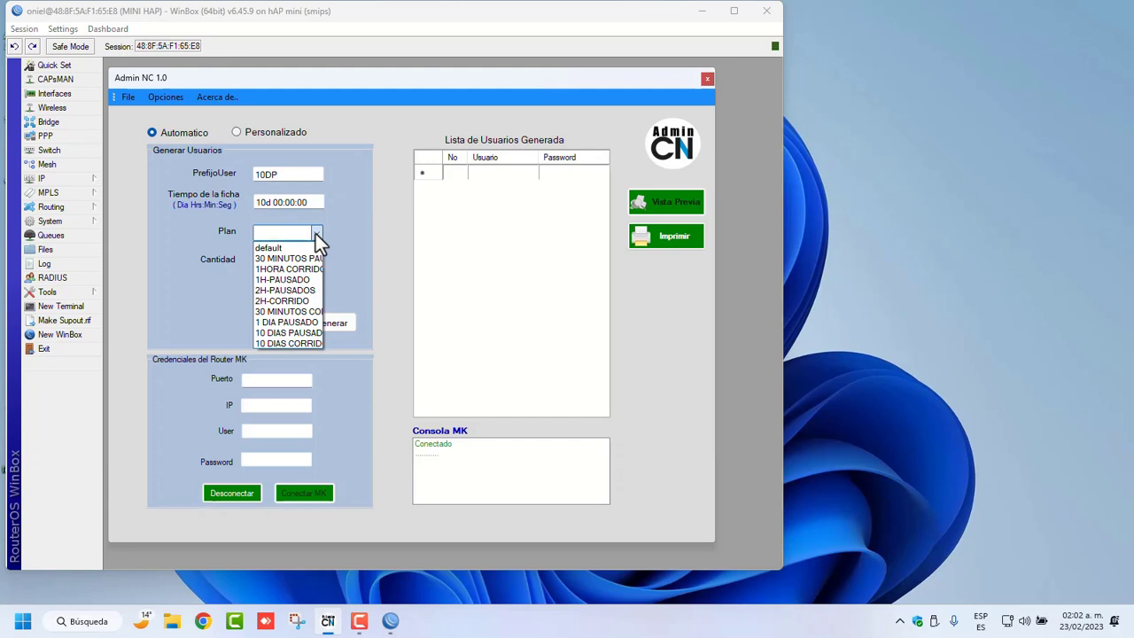
pyautogui.click(281, 333)
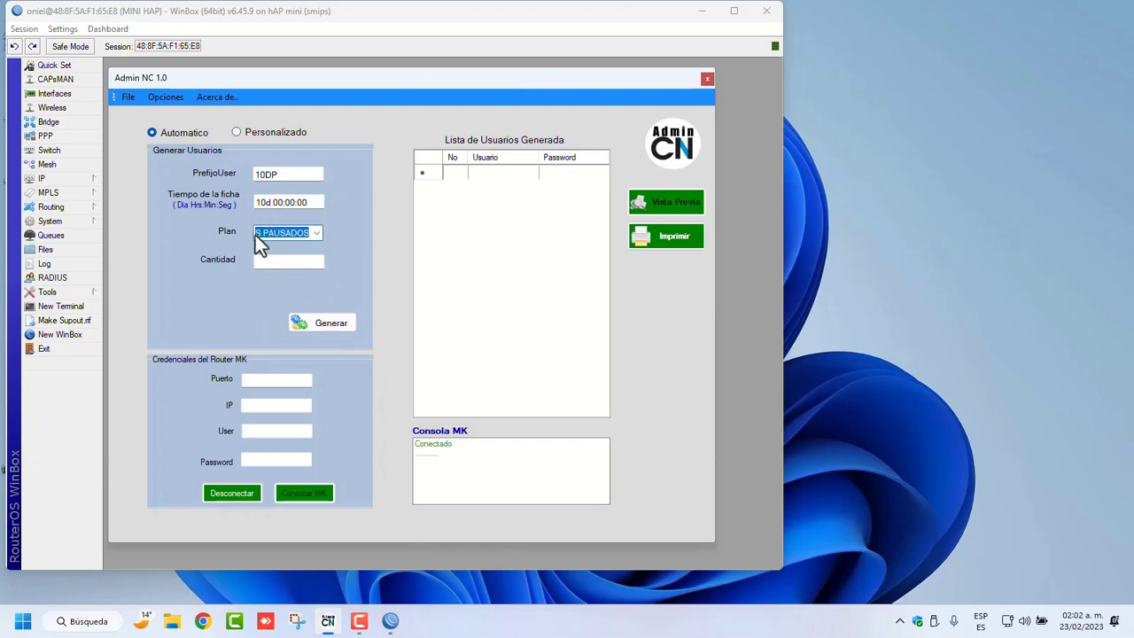
pyautogui.click(288, 260)
pyautogui.click(324, 323)
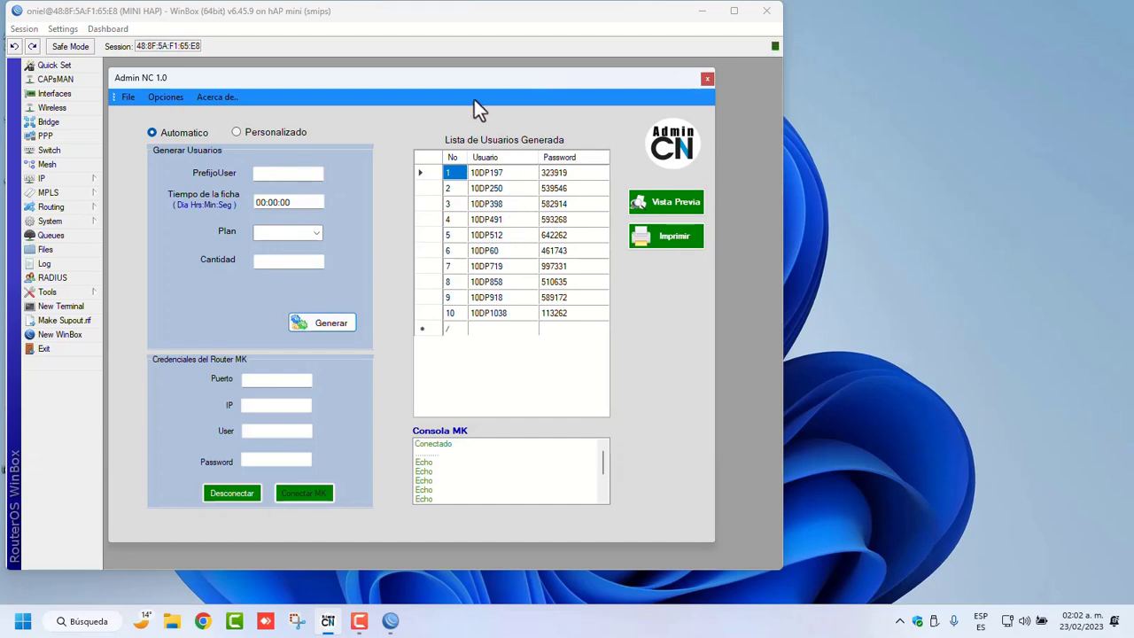
pyautogui.moveTo(476, 72); pyautogui.dragTo(879, 38)
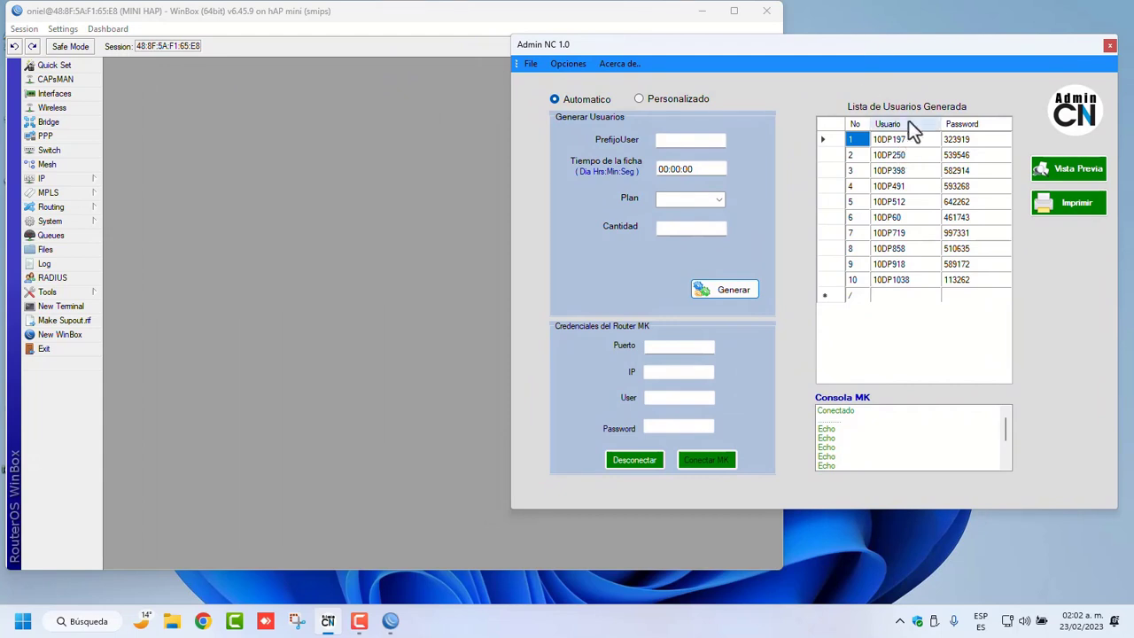
pyautogui.click(47, 179)
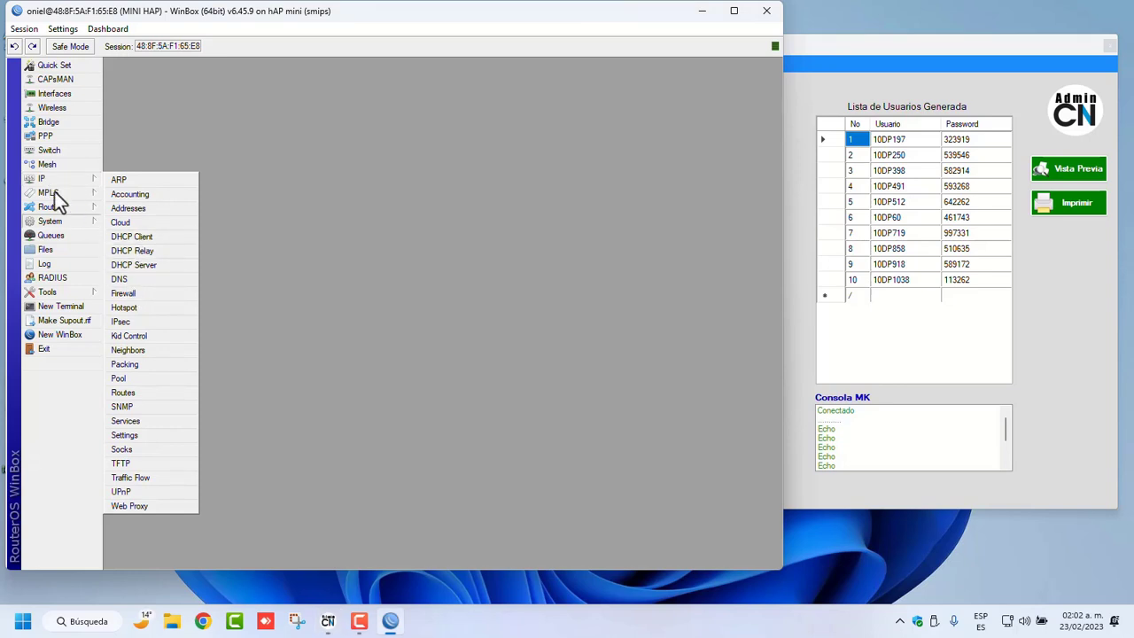
pyautogui.click(135, 307)
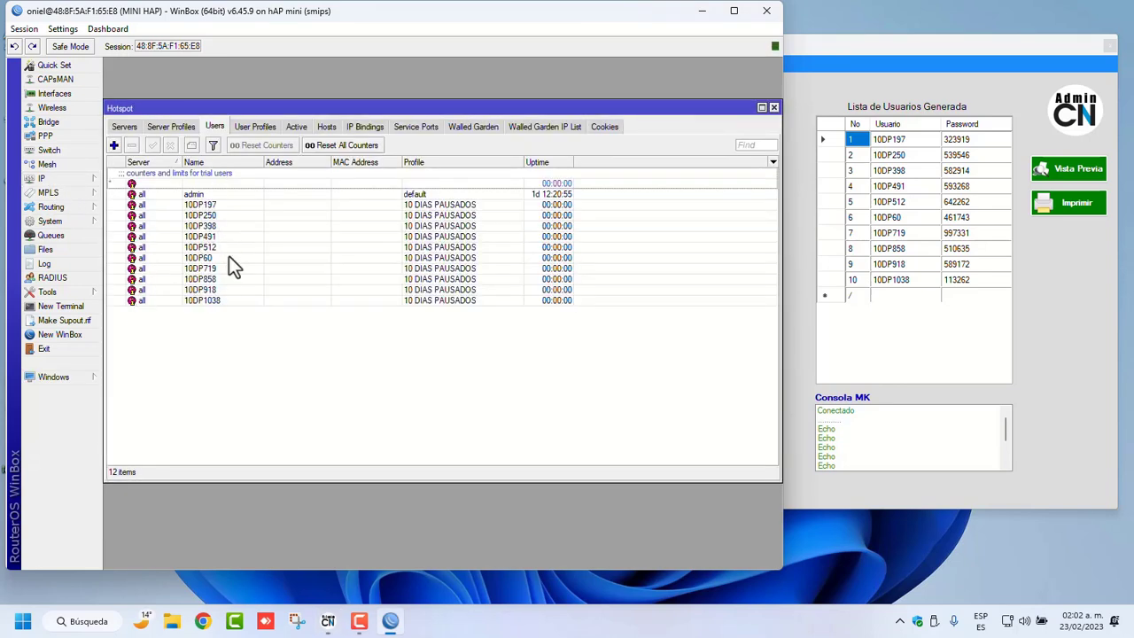
pyautogui.doubleClick(210, 205)
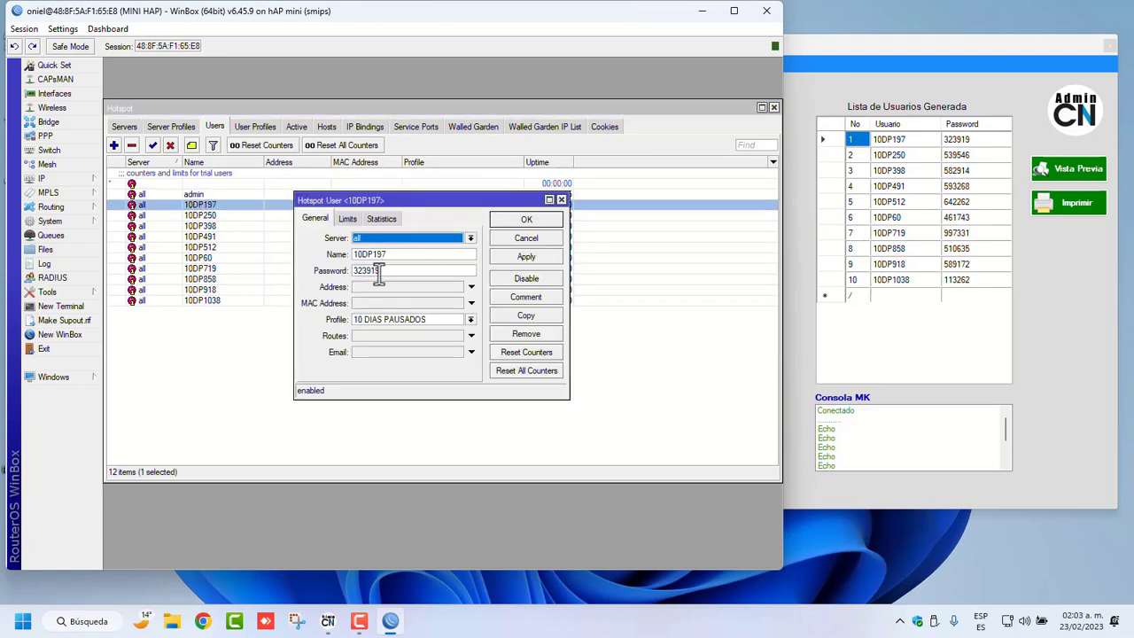
pyautogui.click(561, 199)
pyautogui.click(774, 108)
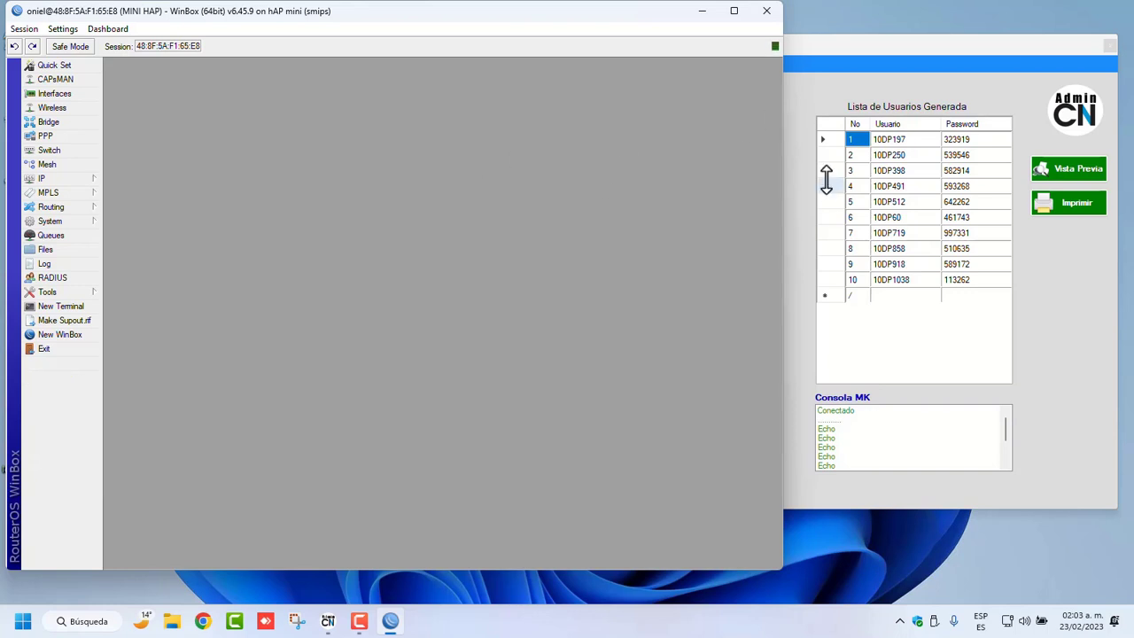
pyautogui.click(876, 53)
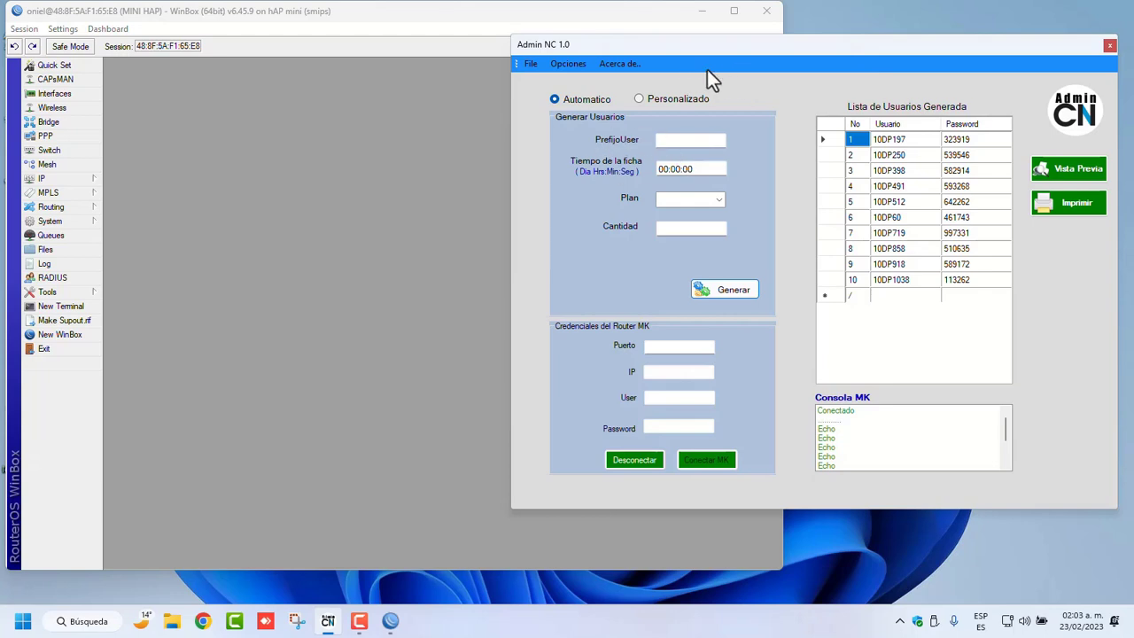
pyautogui.moveTo(669, 59); pyautogui.dragTo(494, 82)
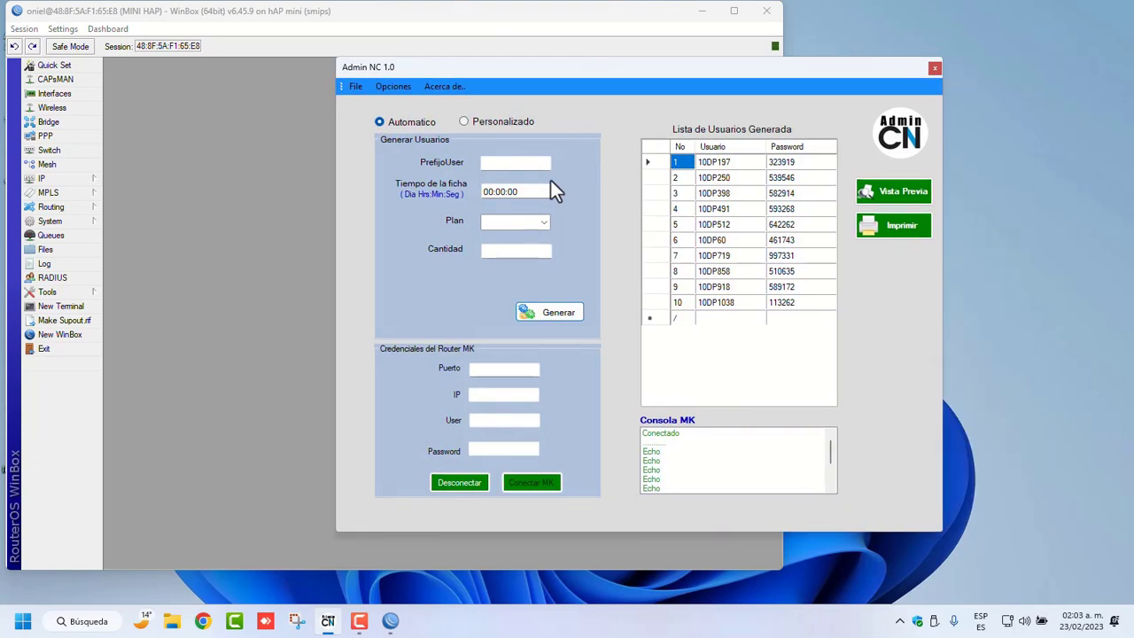
pyautogui.click(888, 193)
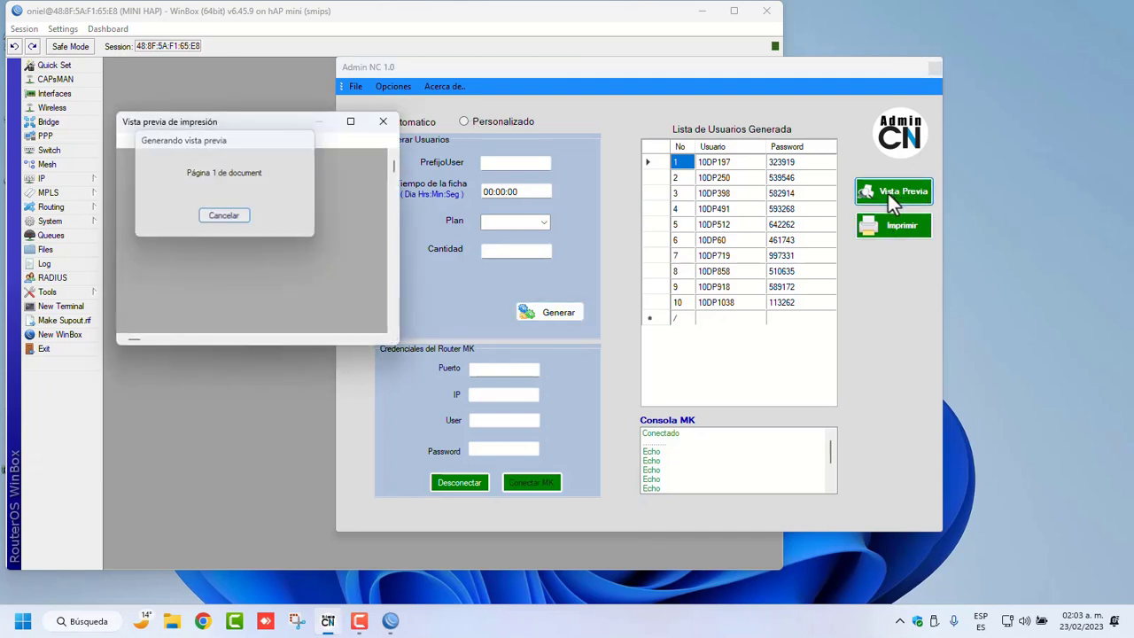
pyautogui.click(350, 120)
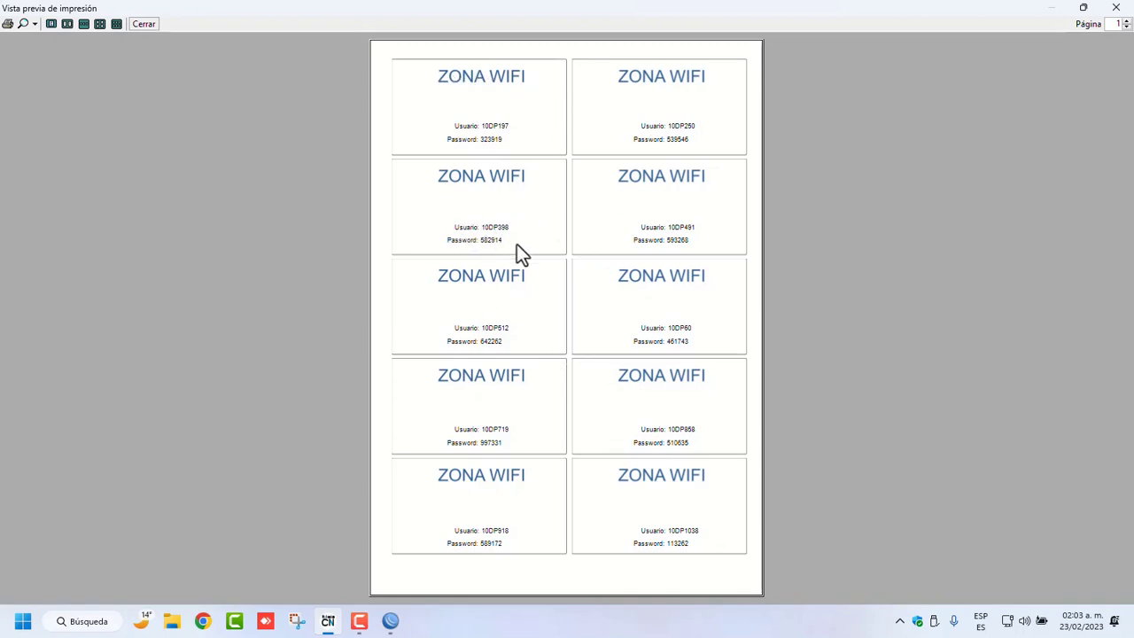
pyautogui.click(1116, 8)
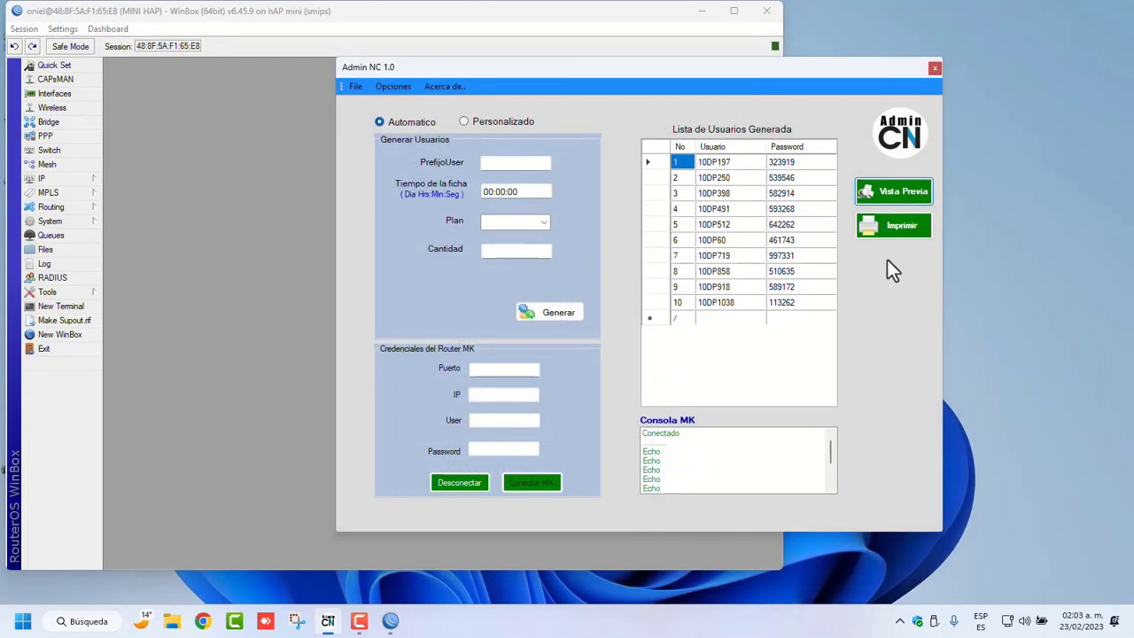
# Switch to Personalizado and enter a custom username and password.
pyautogui.click(465, 120)
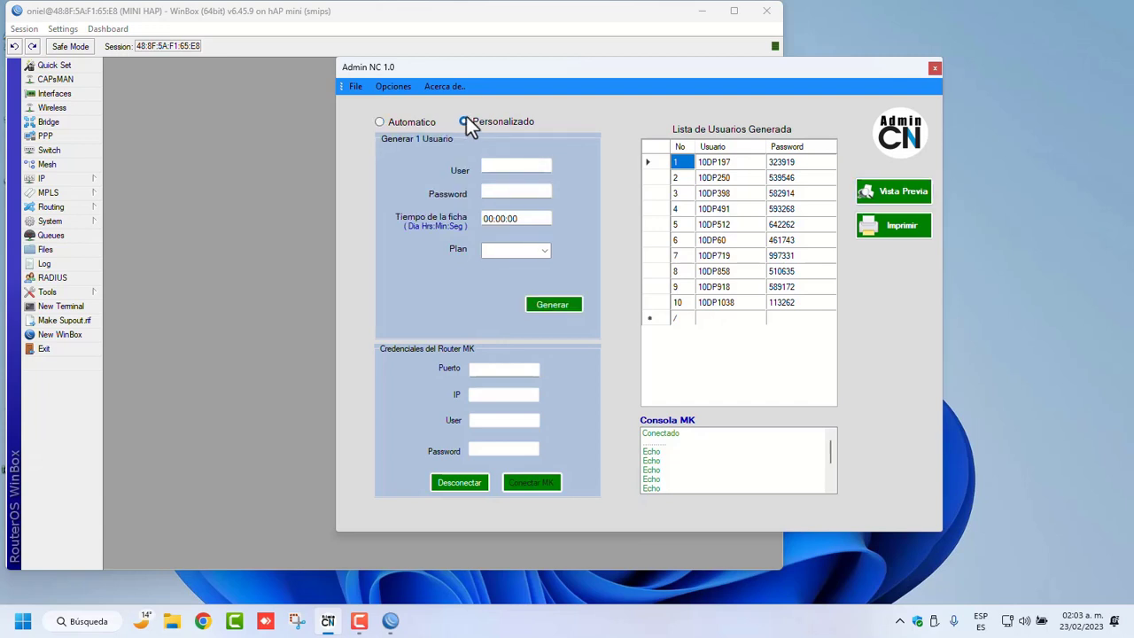
pyautogui.click(502, 166)
pyautogui.write('JORGE')
pyautogui.click(503, 193)
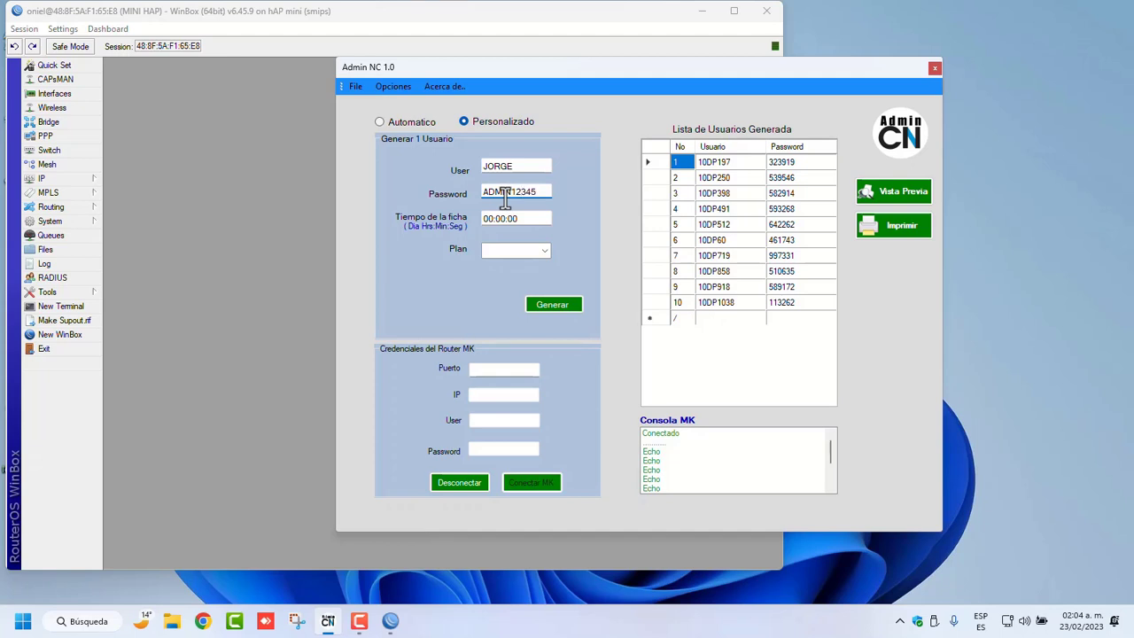
pyautogui.press('BackSpace')
pyautogui.press('BackSpace')
pyautogui.press('BackSpace')
pyautogui.press('BackSpace')
pyautogui.press('BackSpace')
pyautogui.press('BackSpace')
pyautogui.press('BackSpace')
pyautogui.press('BackSpace')
pyautogui.press('BackSpace')
pyautogui.press('BackSpace')
# Set the voucher time to 10d, choose plan 10 DIAS CORRIDOS, and generate the user.
pyautogui.click(485, 219)
pyautogui.write('30')
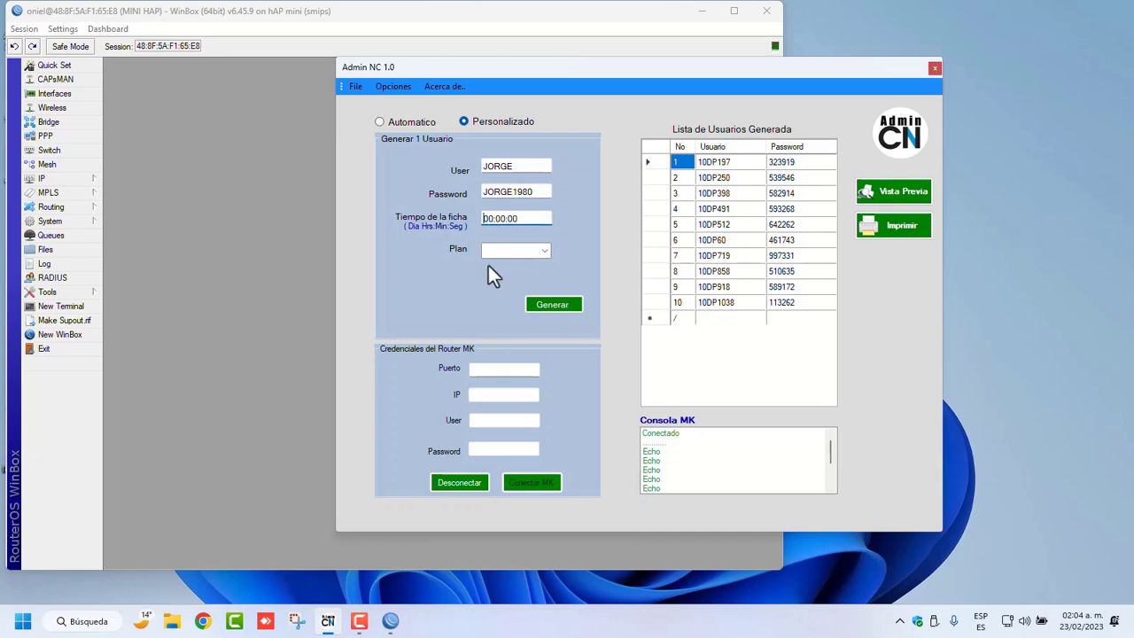
pyautogui.write('d')
pyautogui.click(540, 252)
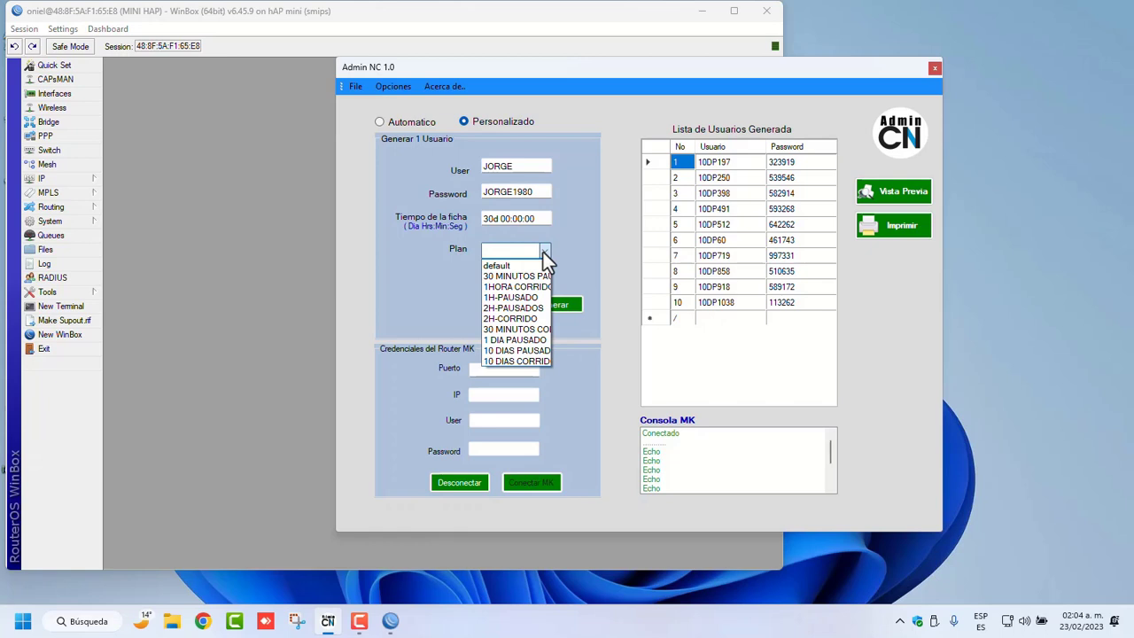
pyautogui.click(495, 222)
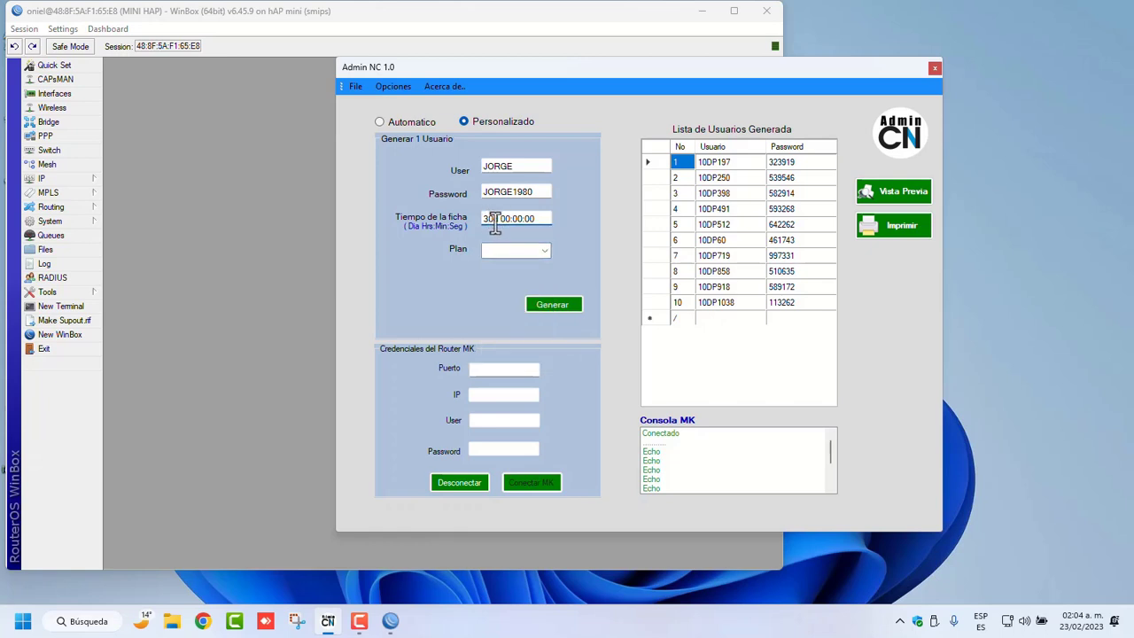
pyautogui.write('1')
pyautogui.click(545, 251)
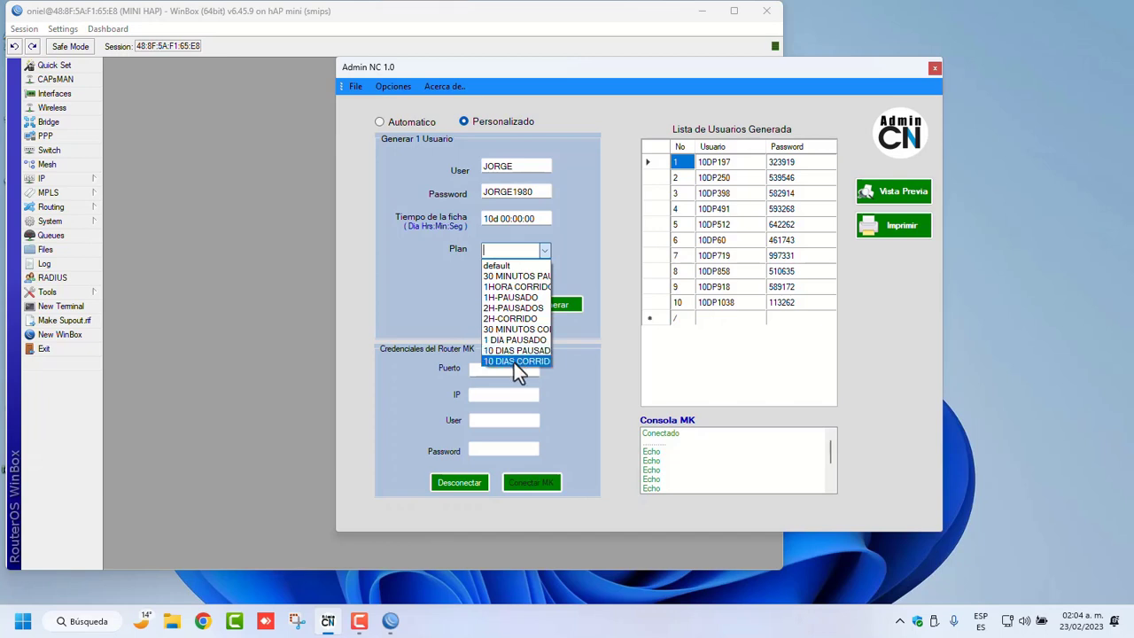
pyautogui.click(518, 361)
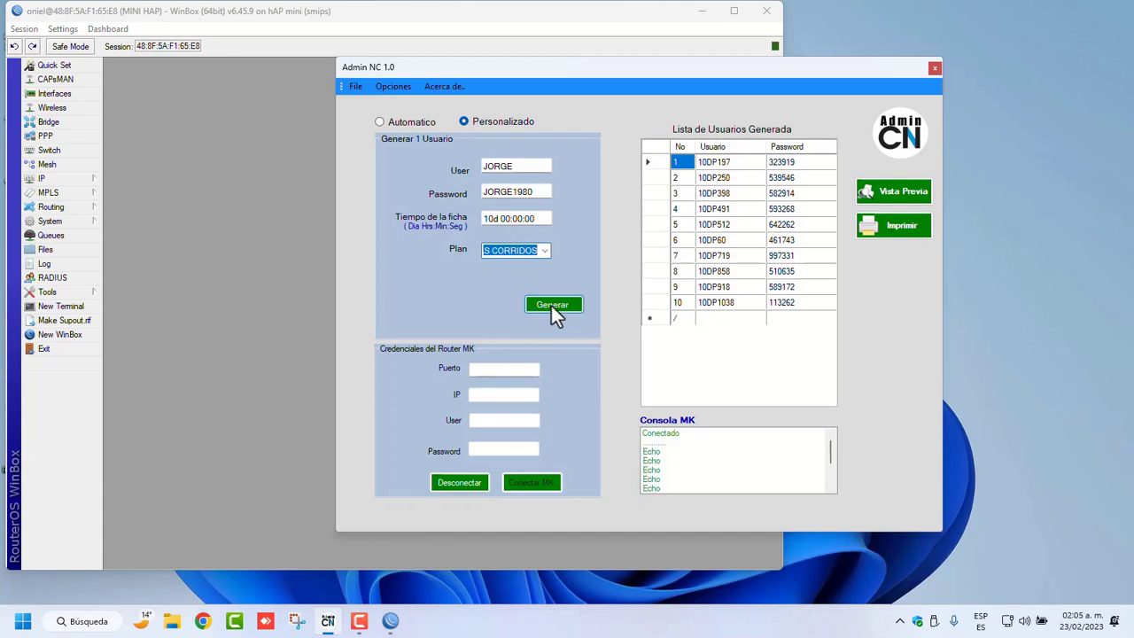
pyautogui.click(553, 306)
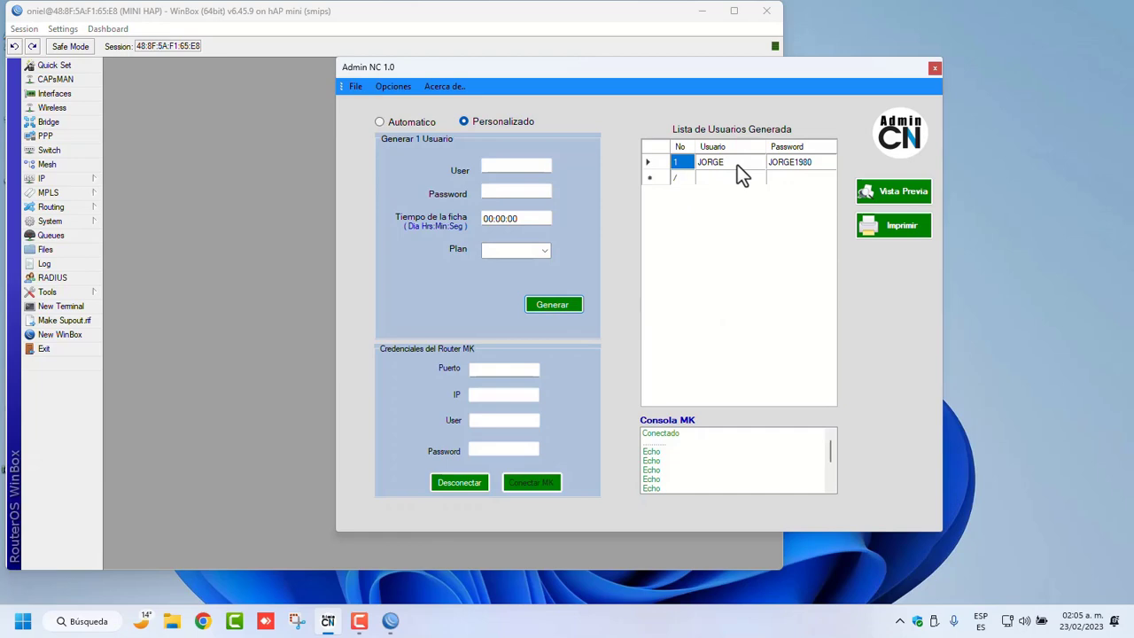
# Preview the new user's card, close the preview, and switch back to Automatico.
pyautogui.click(902, 191)
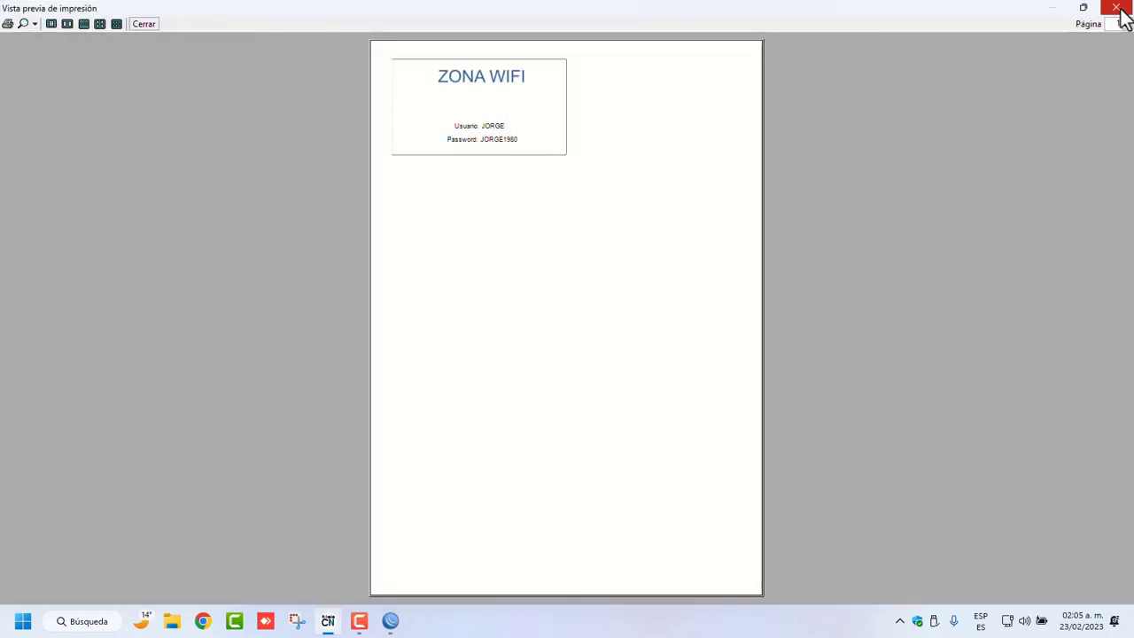
pyautogui.click(1117, 9)
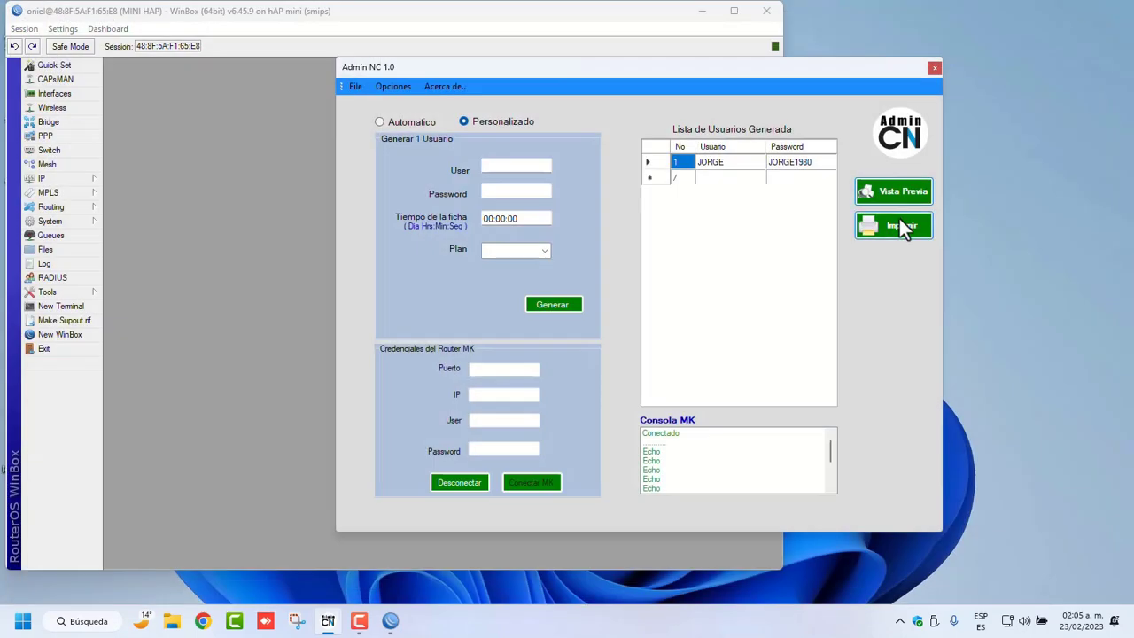
pyautogui.click(381, 122)
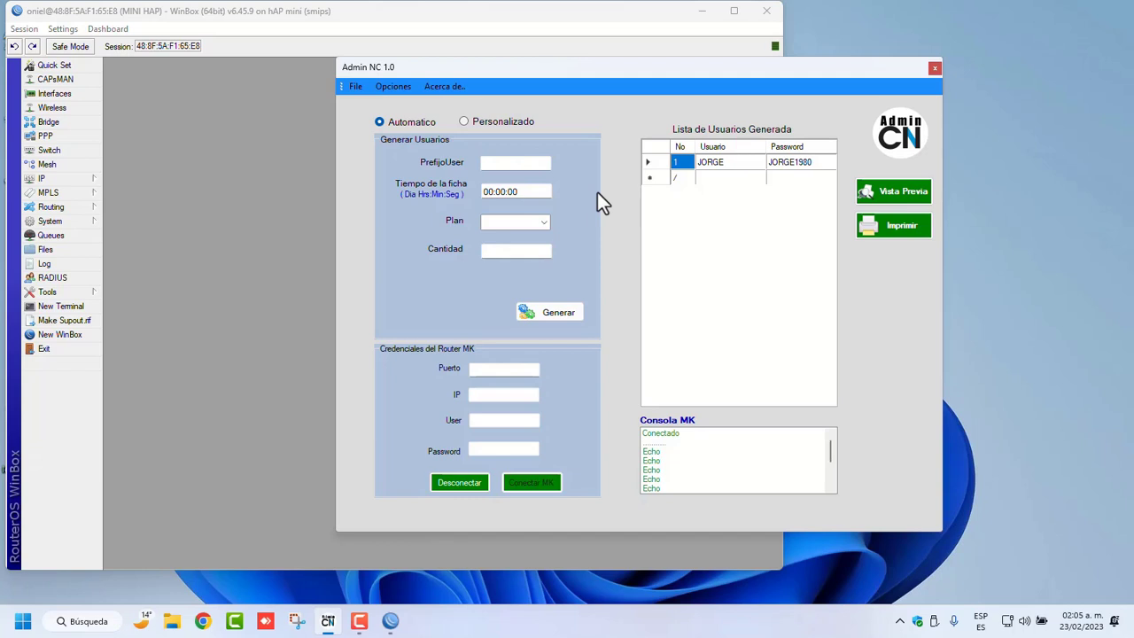
# Try Opciones > Subir ImgFicha twice, dismiss the error, then quit the crashing program.
pyautogui.click(393, 88)
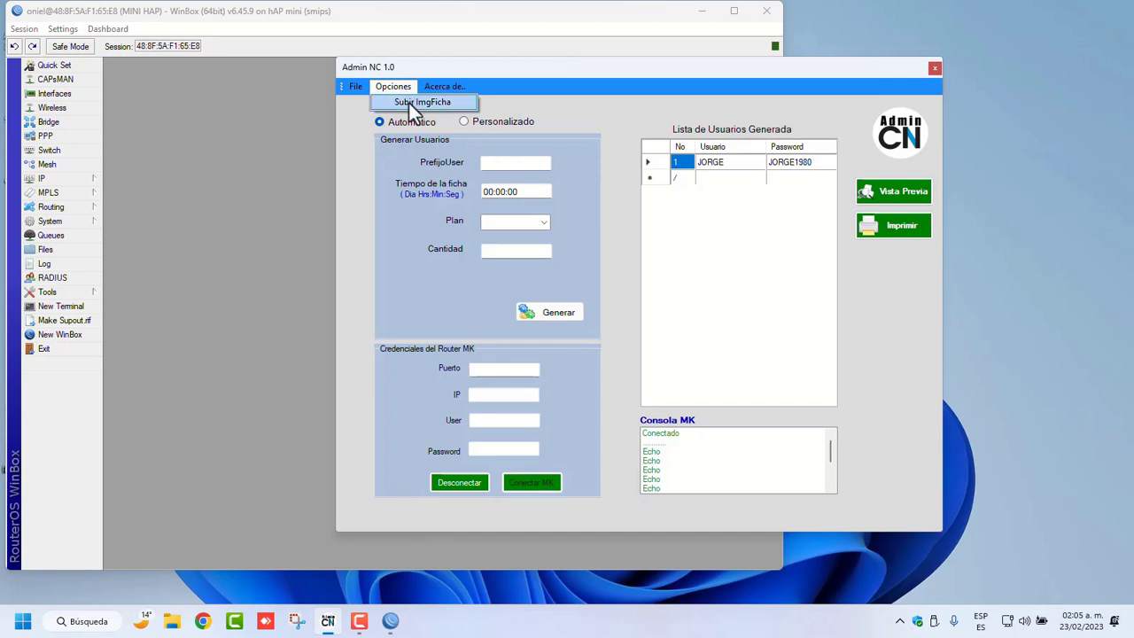
pyautogui.click(411, 104)
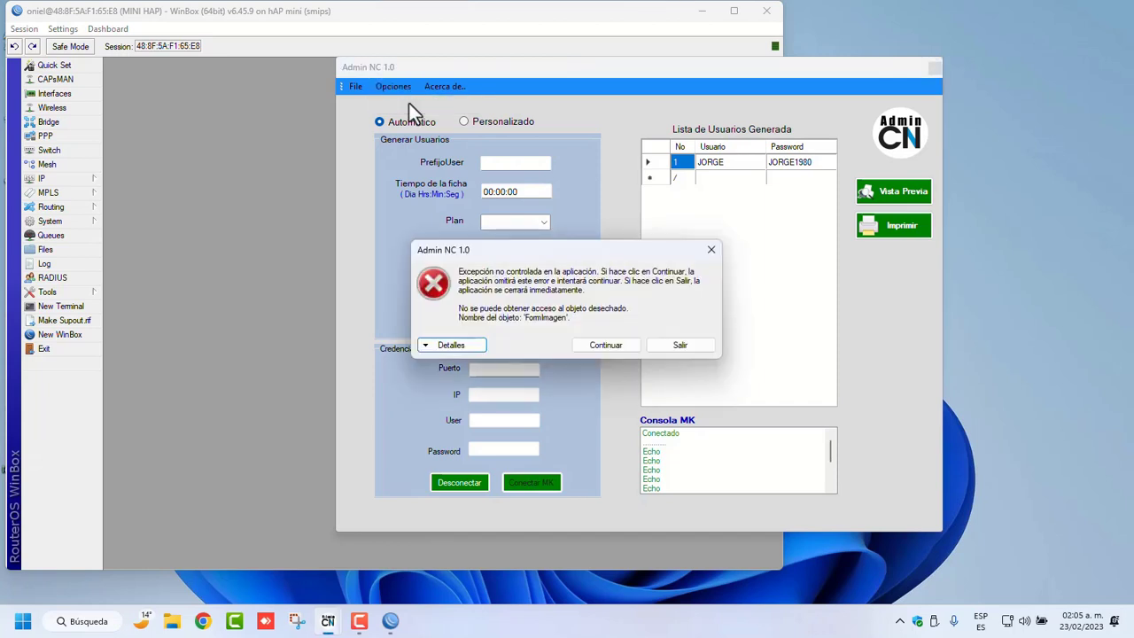
pyautogui.click(604, 347)
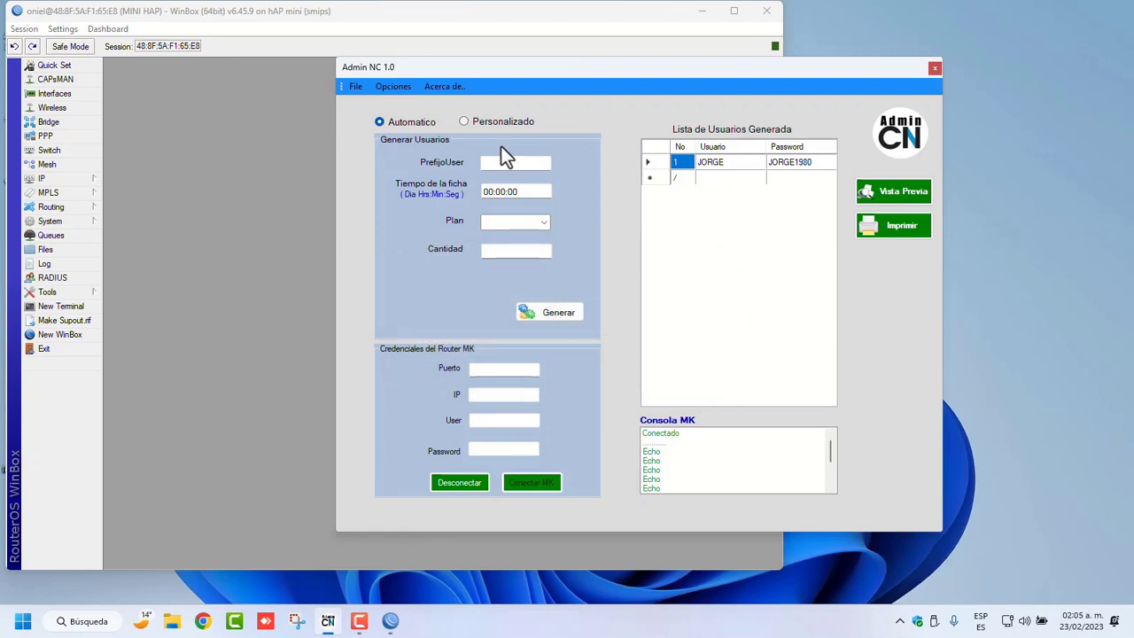
pyautogui.click(382, 89)
pyautogui.click(405, 103)
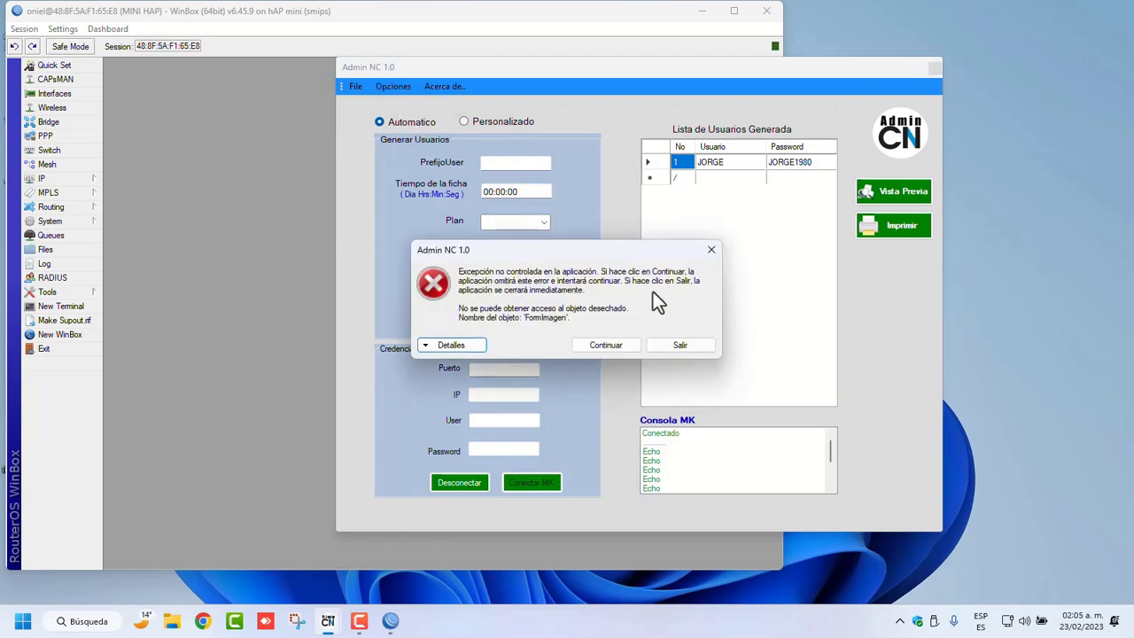
pyautogui.click(681, 346)
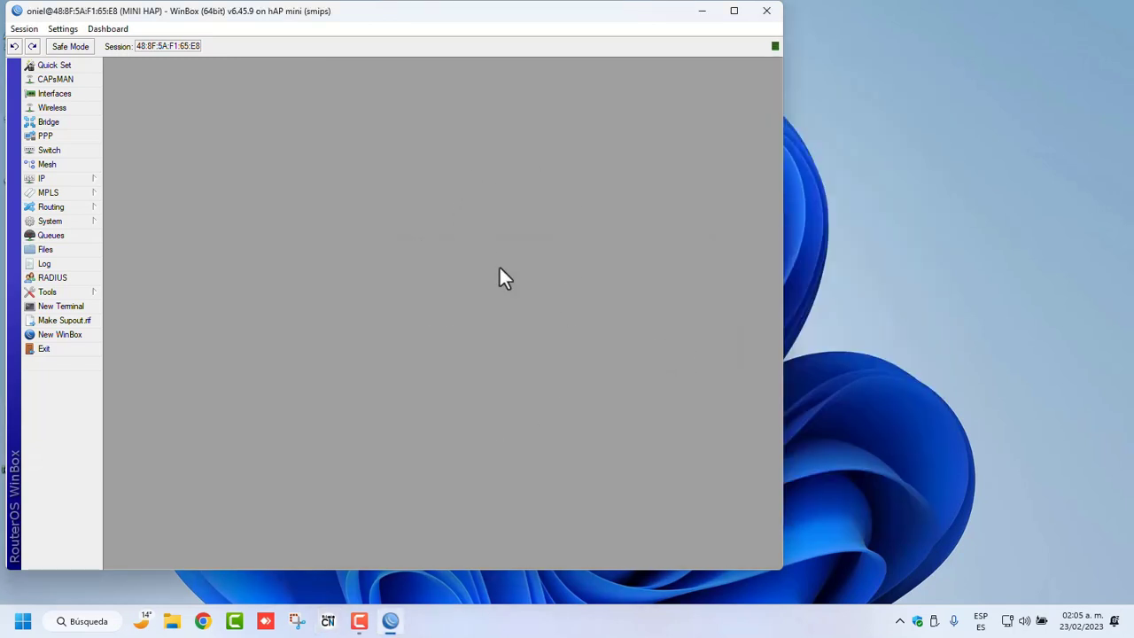
# Reopen Admin NC and pick plantilla logo y franja from pantillas admin nc via Subir ImgFicha.
pyautogui.click(328, 621)
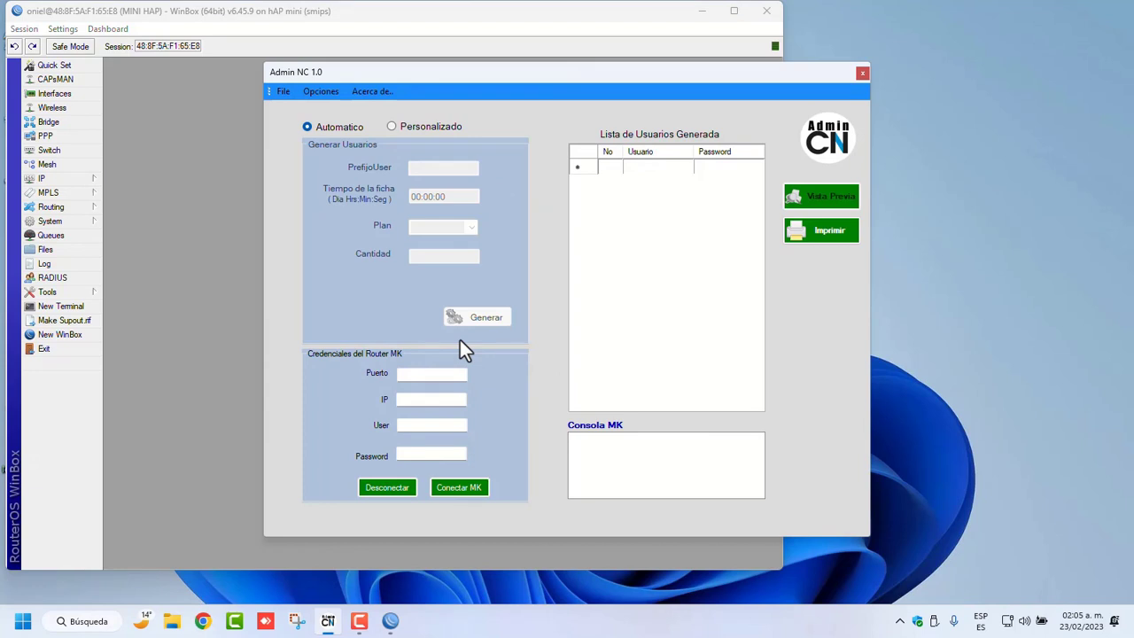
pyautogui.click(321, 93)
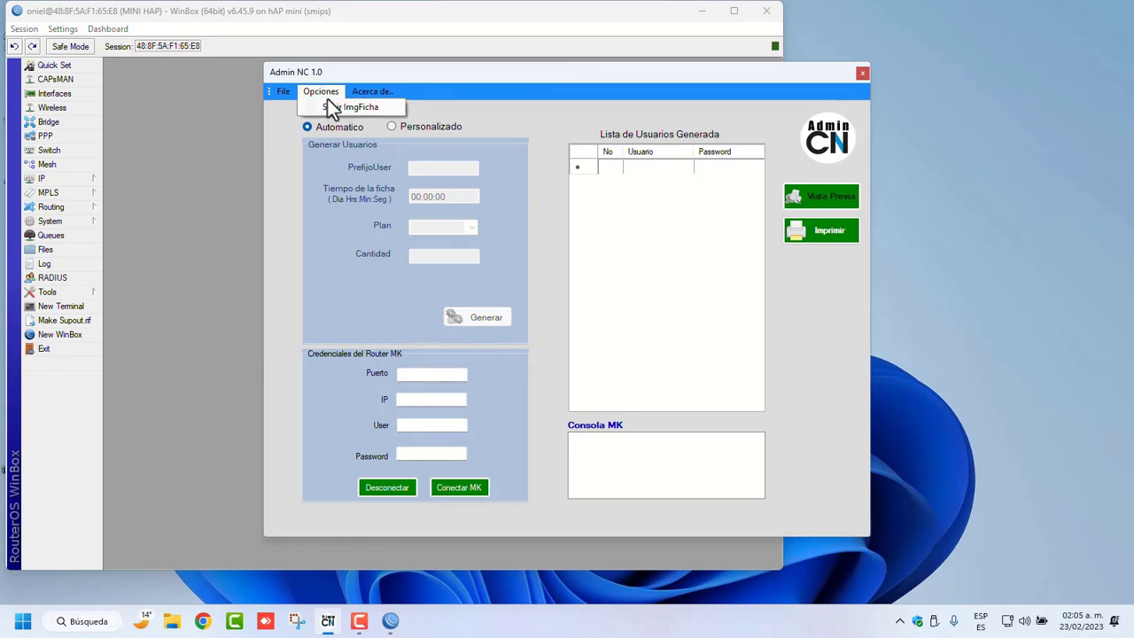
pyautogui.click(332, 108)
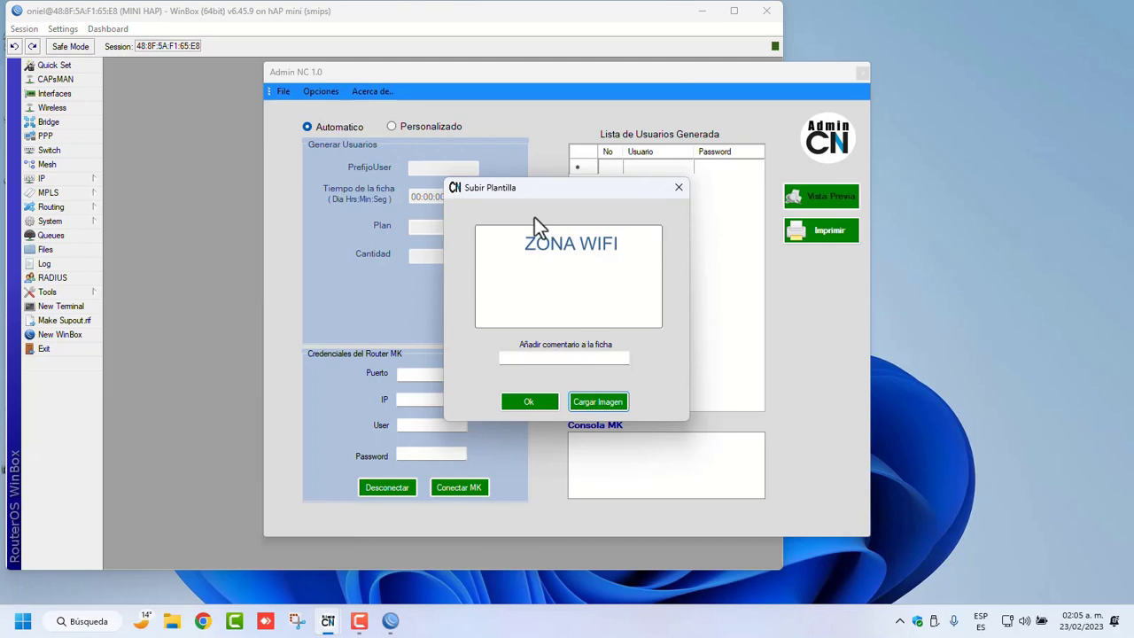
pyautogui.click(600, 404)
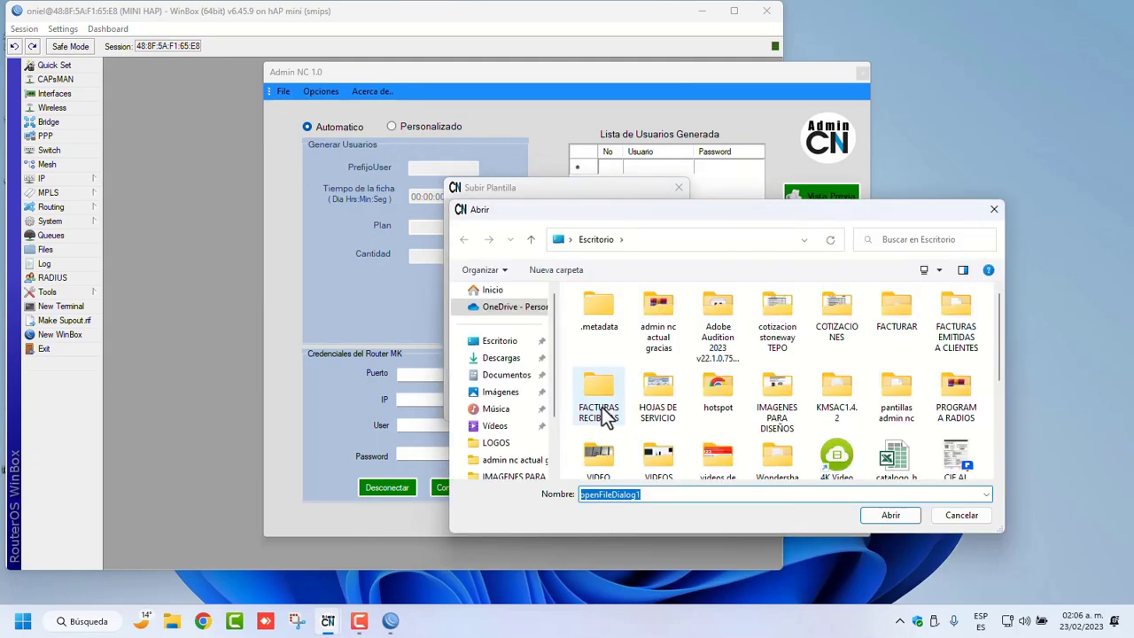
pyautogui.moveTo(707, 214); pyautogui.dragTo(629, 121)
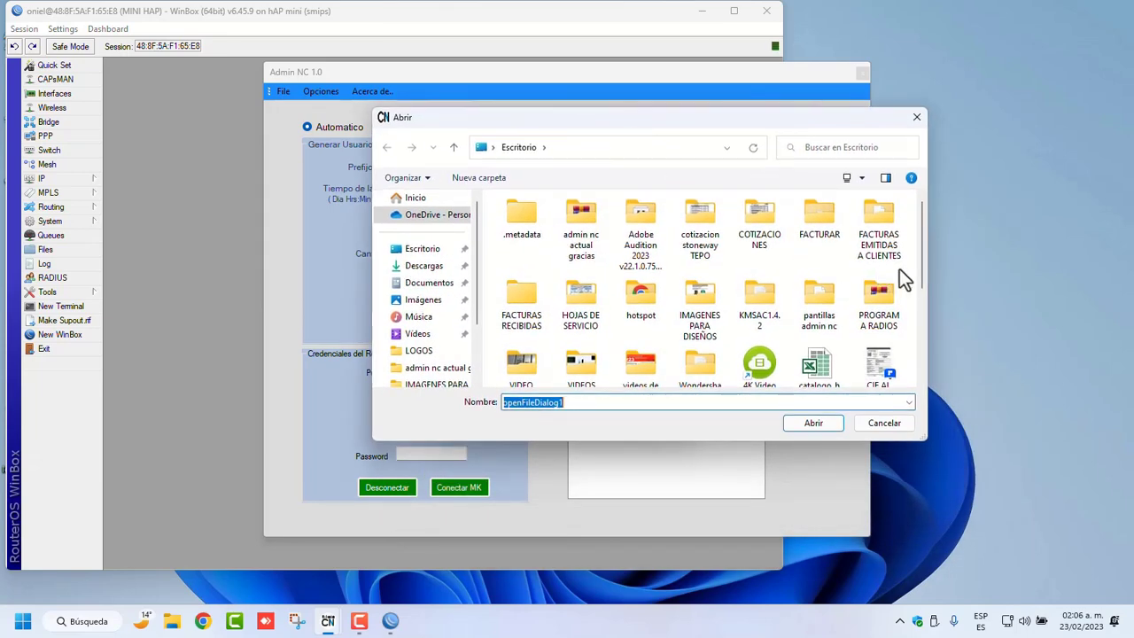
pyautogui.moveTo(921, 249); pyautogui.dragTo(926, 296)
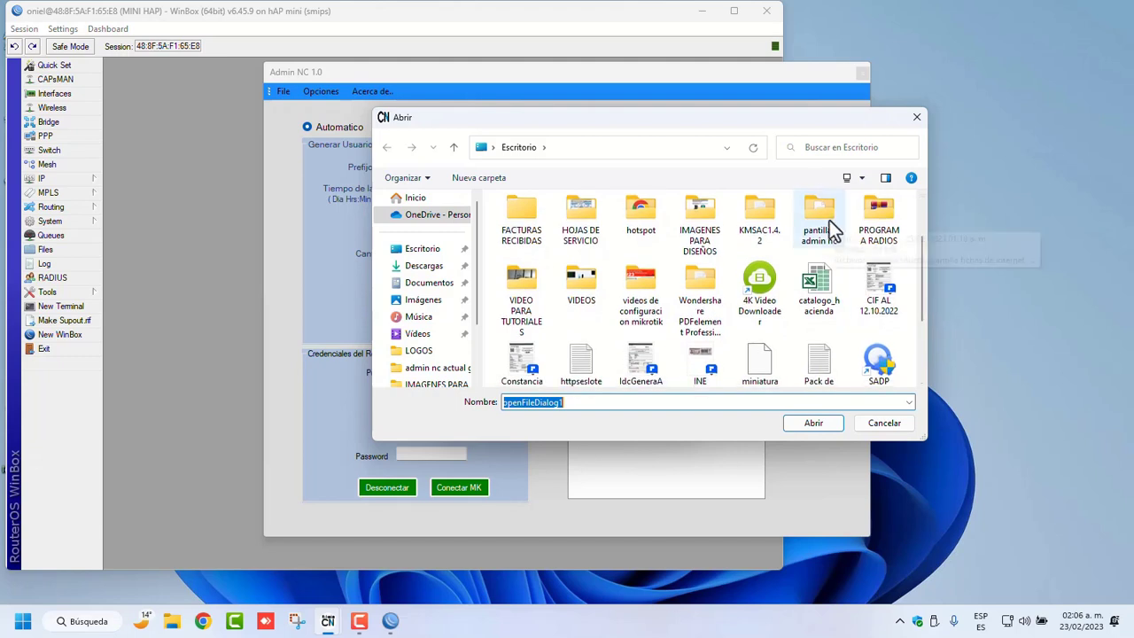
pyautogui.doubleClick(817, 229)
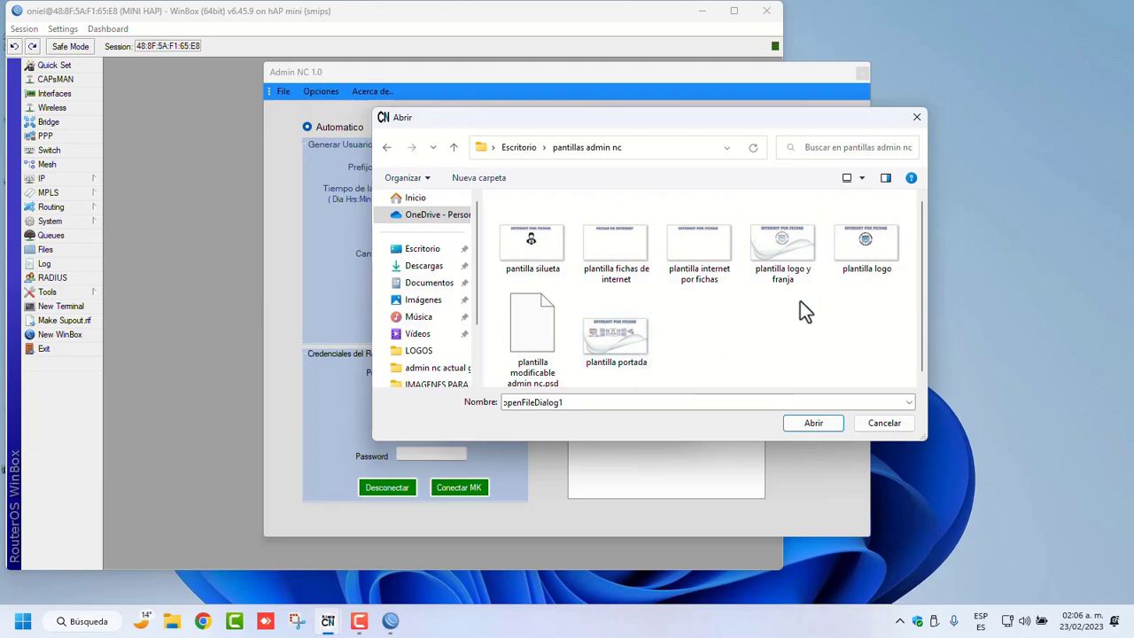
pyautogui.click(792, 255)
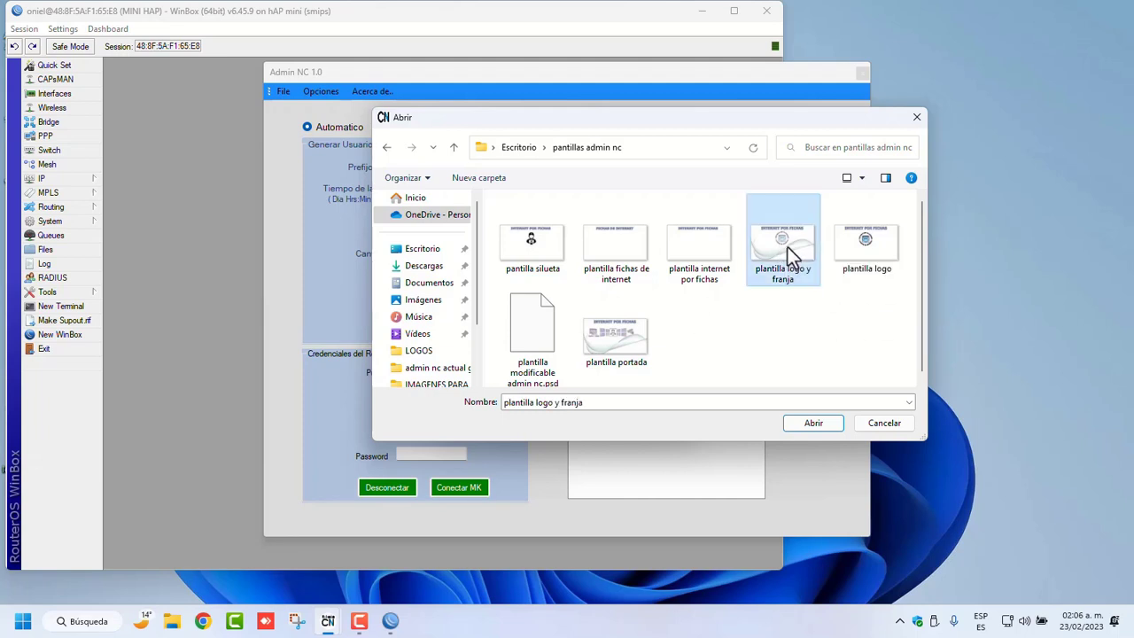
# Load the plantilla logo y franja image into Subir Plantilla and confirm with Ok.
pyautogui.click(811, 424)
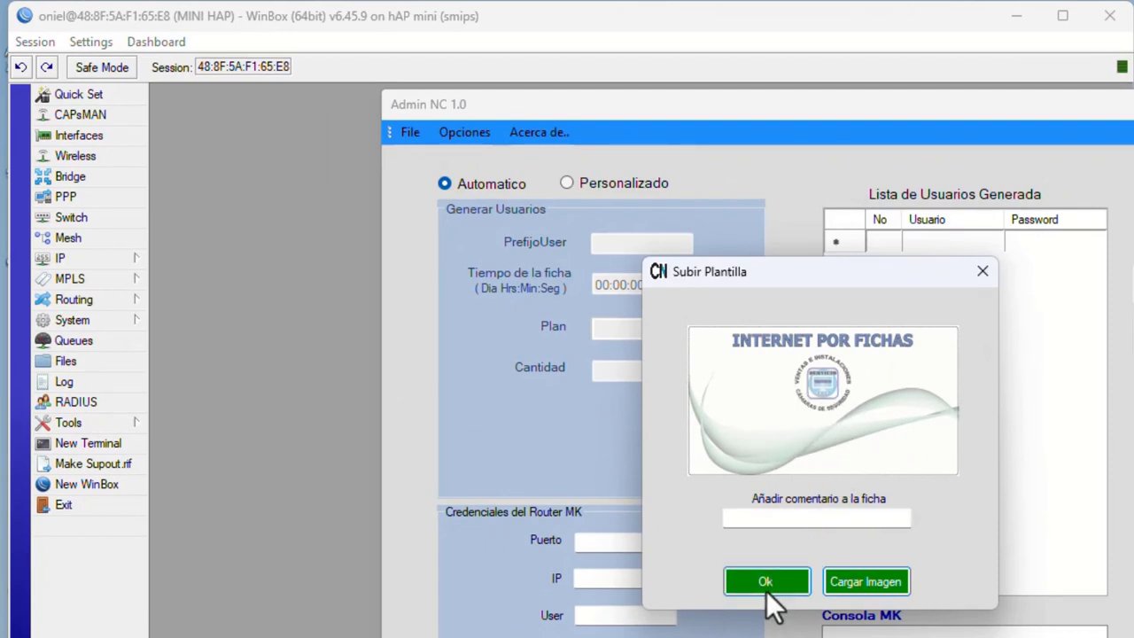
pyautogui.click(784, 521)
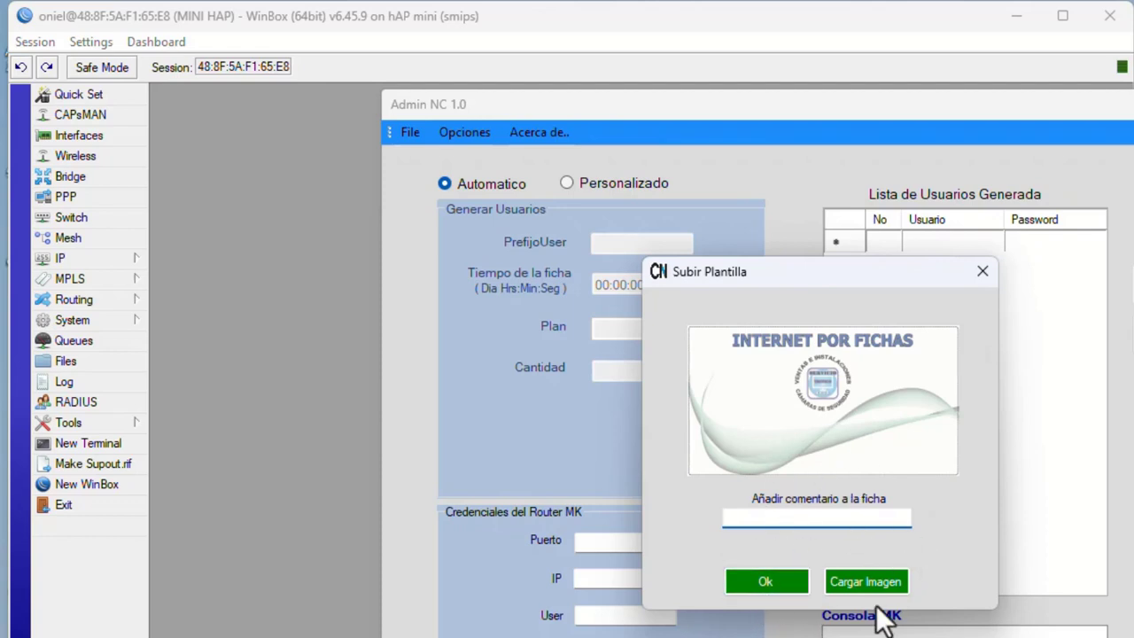
pyautogui.click(764, 583)
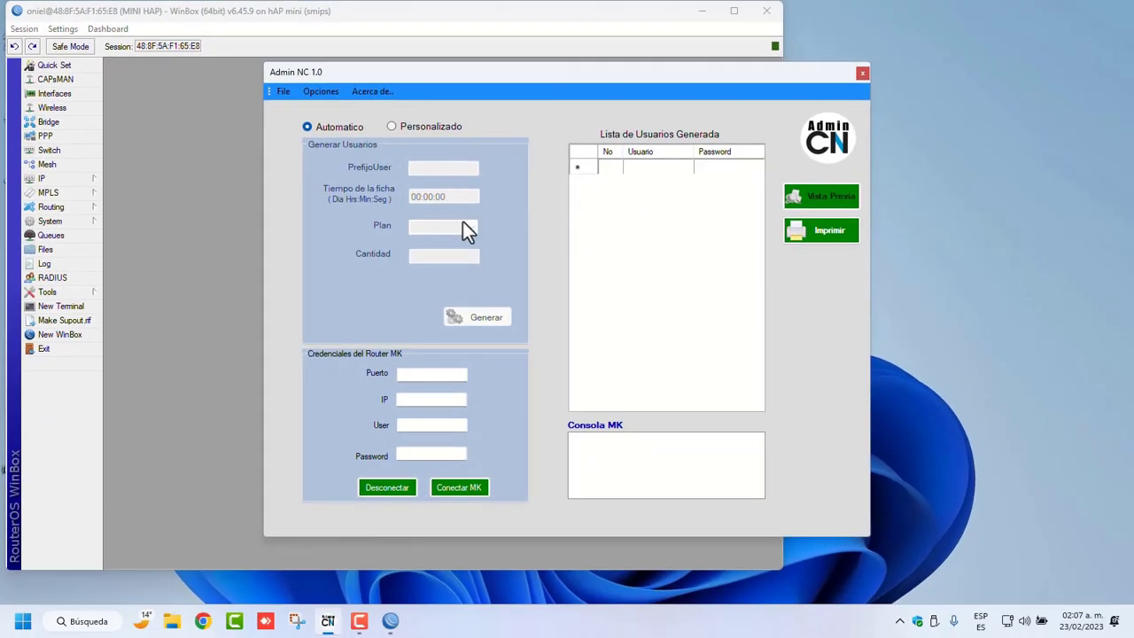
# Reconnect to router 192.168.1.1 on port 22 with the router user and password.
pyautogui.click(416, 376)
pyautogui.write('22')
pyautogui.press('Tab')
pyautogui.write('192.168.1.1')
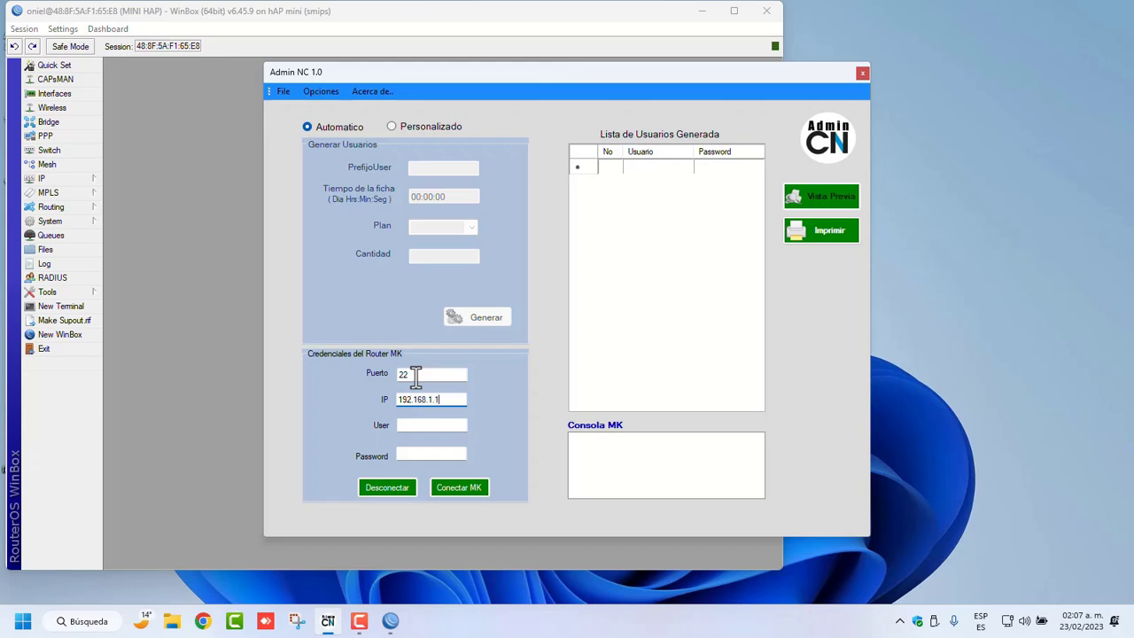
pyautogui.click(422, 426)
pyautogui.write('ONIEL')
pyautogui.press('BackSpace')
pyautogui.press('BackSpace')
pyautogui.press('BackSpace')
pyautogui.press('BackSpace')
pyautogui.press('BackSpace')
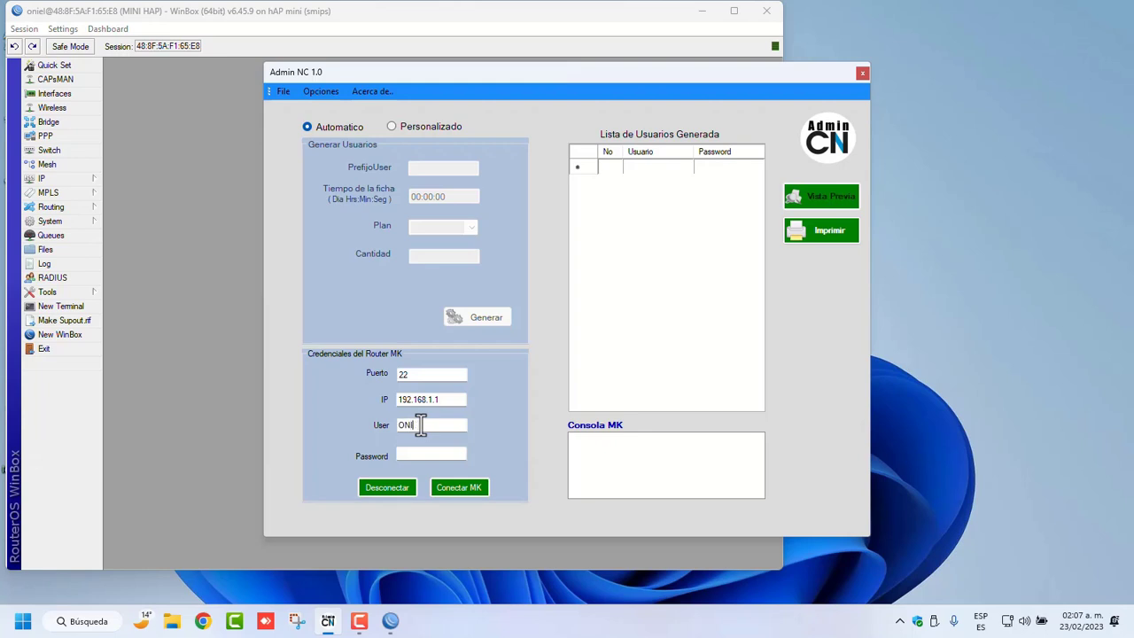
pyautogui.write('oniel')
pyautogui.press('Tab')
pyautogui.write('*****')
pyautogui.click(462, 488)
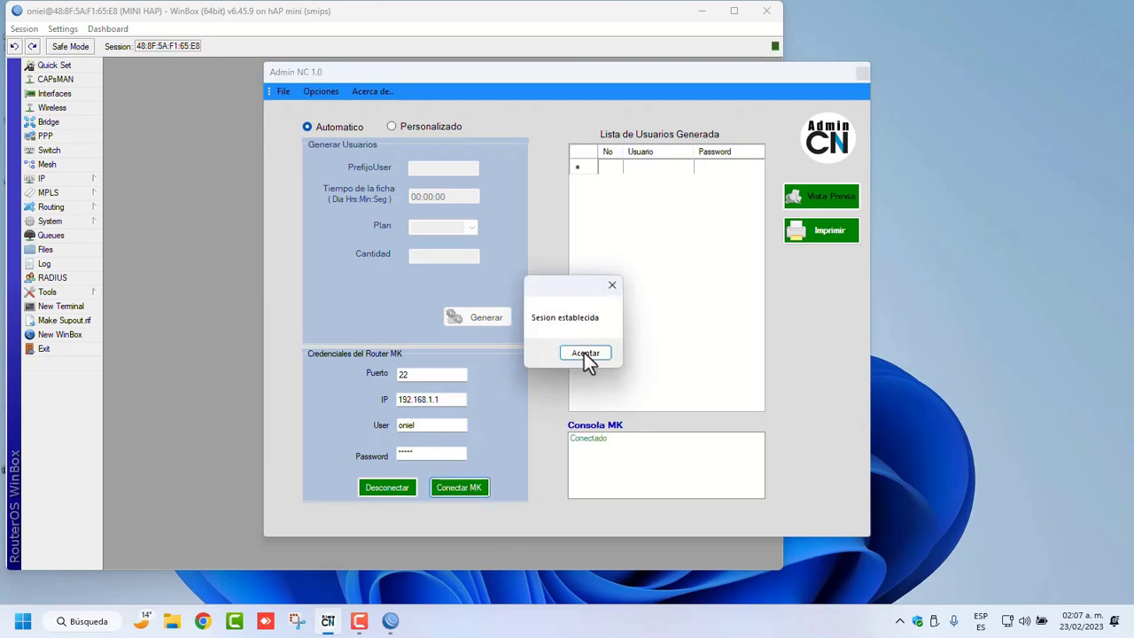
pyautogui.click(584, 353)
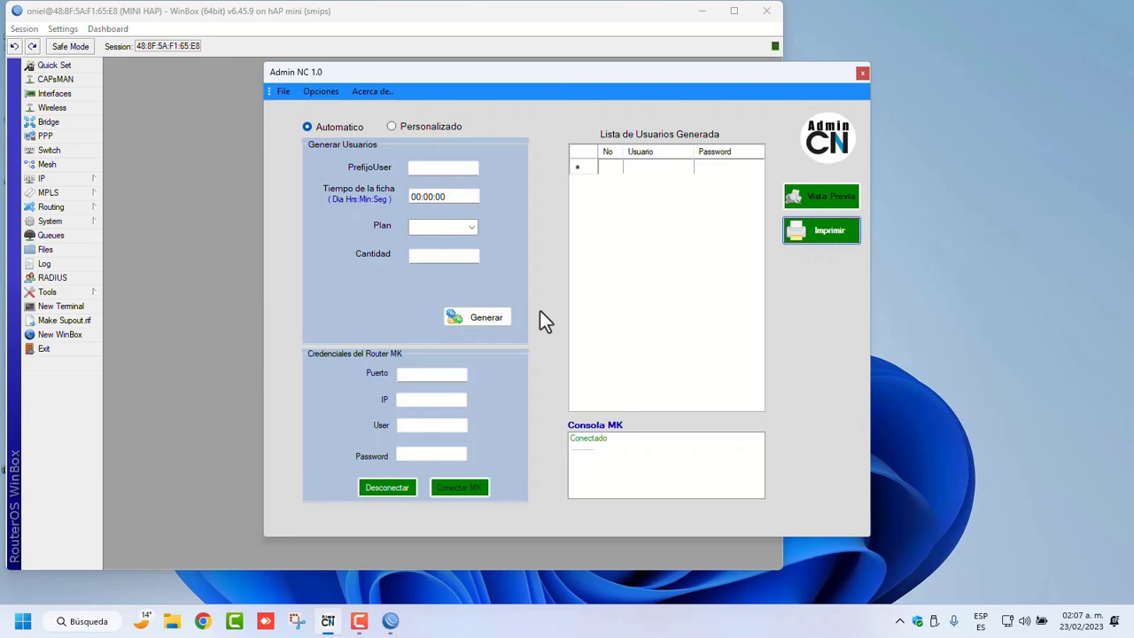
# Generate ten 1DP-prefixed users with 1d 00:00:00 time on the 1 DIA PAUSADO plan.
pyautogui.click(428, 171)
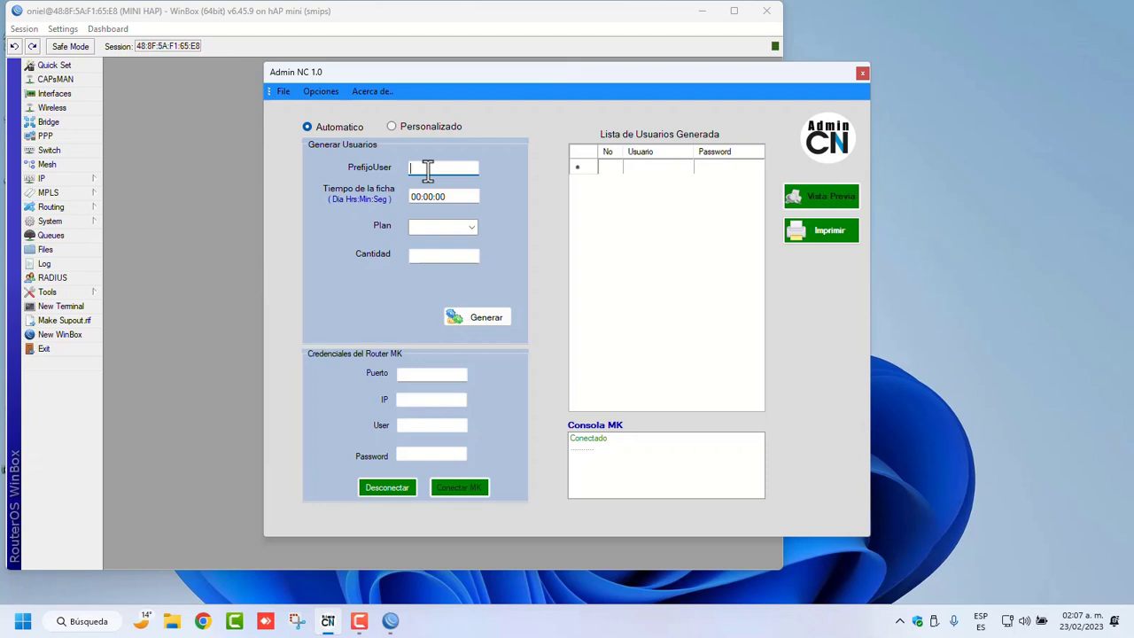
pyautogui.write('1d')
pyautogui.press('BackSpace')
pyautogui.write('DF')
pyautogui.click(414, 197)
pyautogui.click(471, 228)
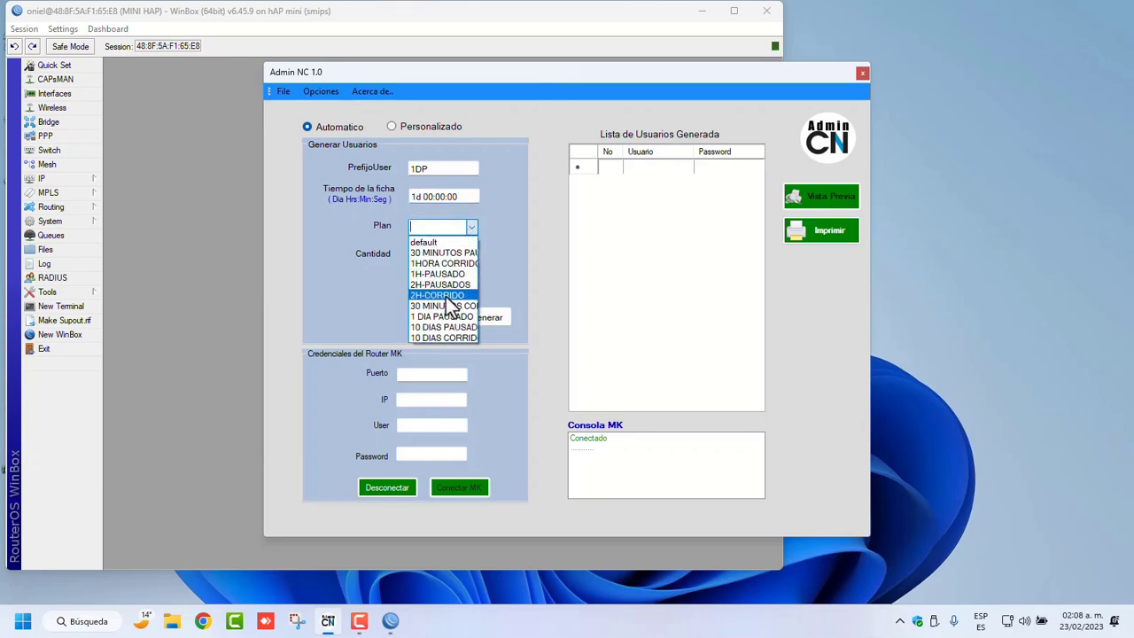
pyautogui.click(443, 318)
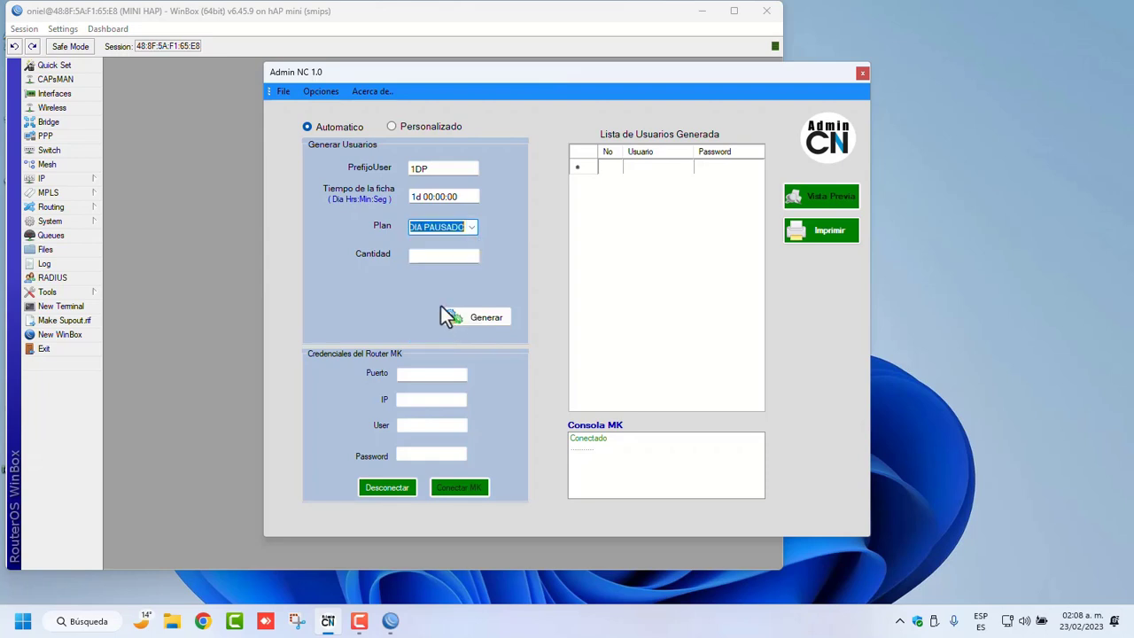
pyautogui.click(435, 254)
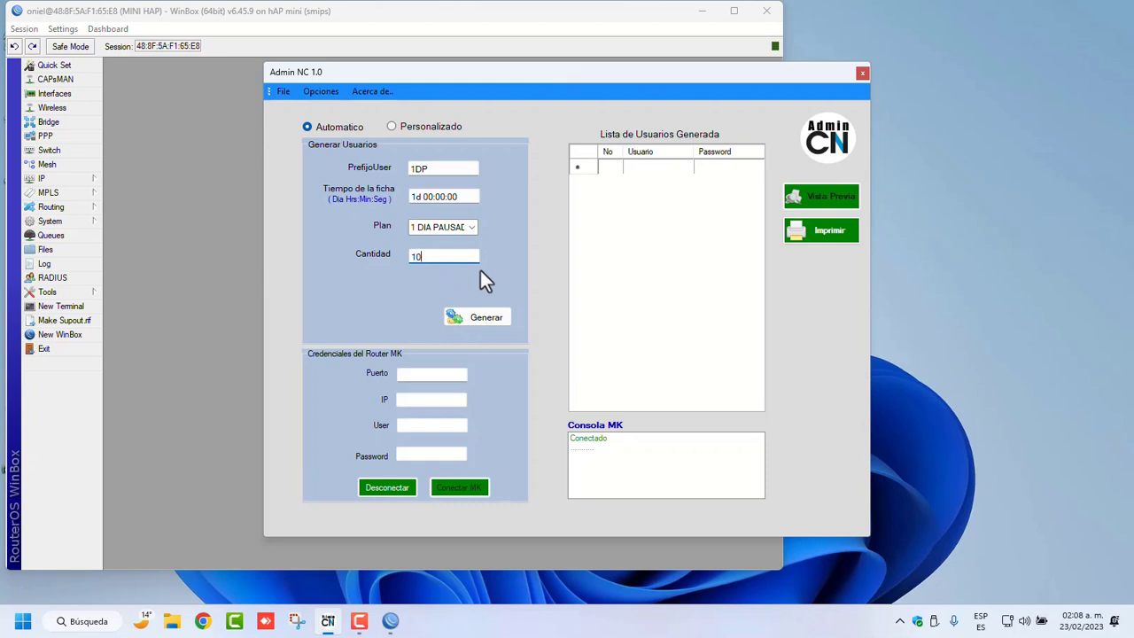
pyautogui.click(482, 321)
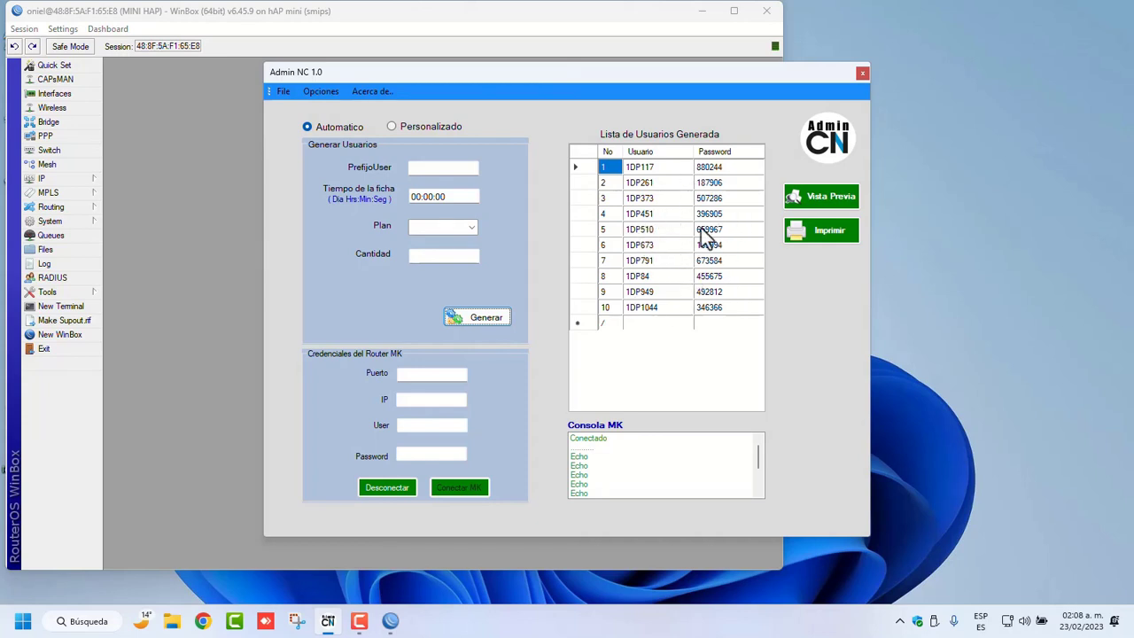
pyautogui.click(819, 200)
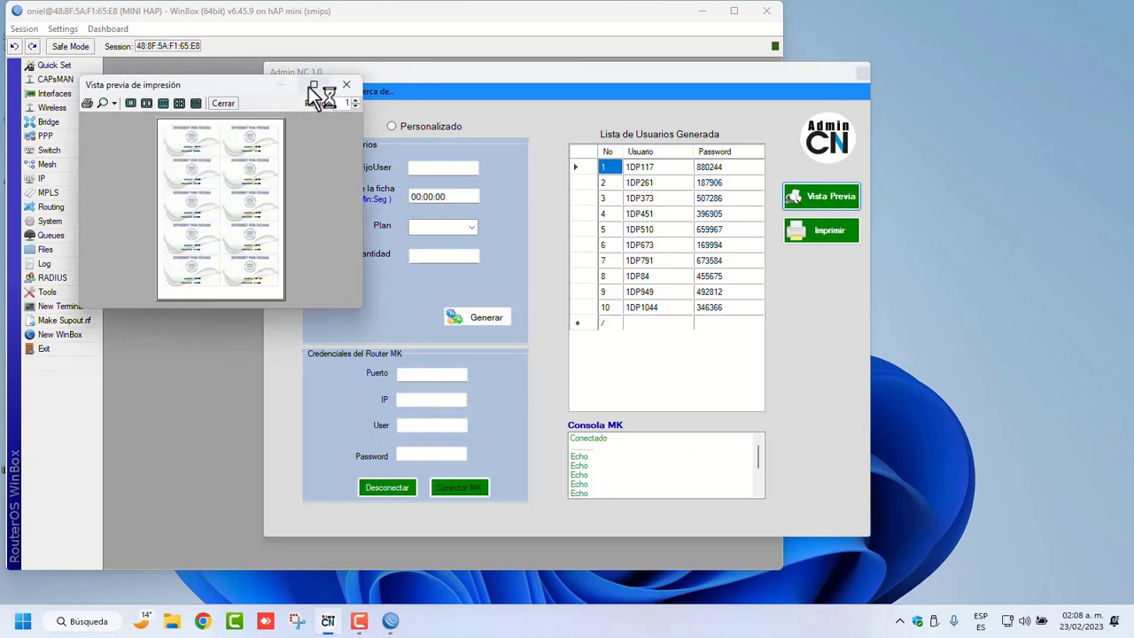
pyautogui.click(310, 86)
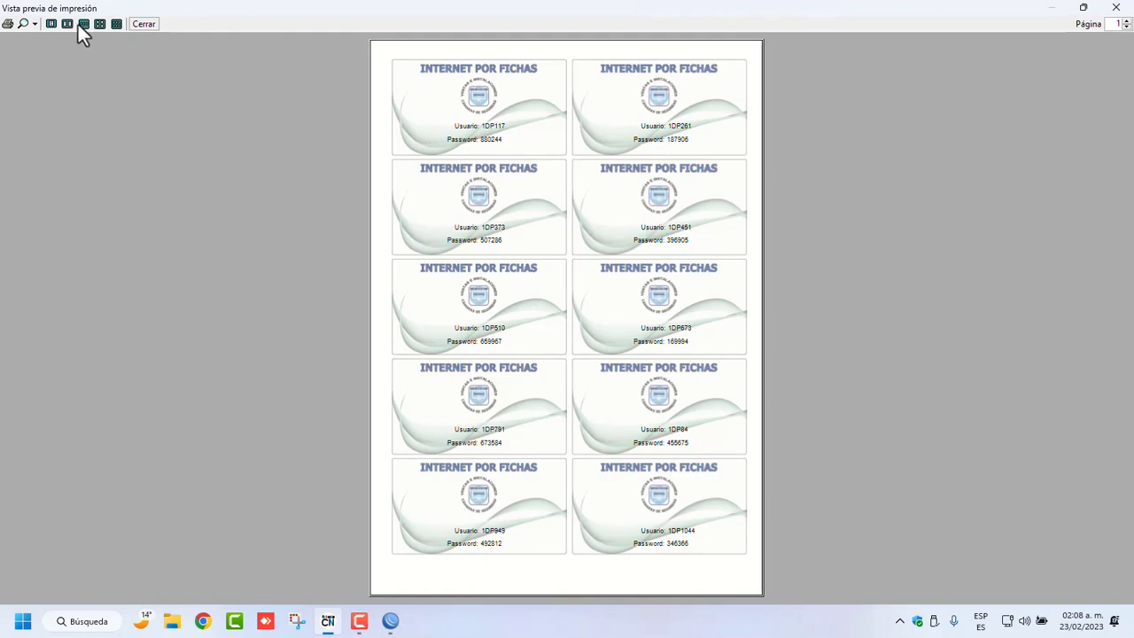
pyautogui.click(36, 24)
pyautogui.click(55, 99)
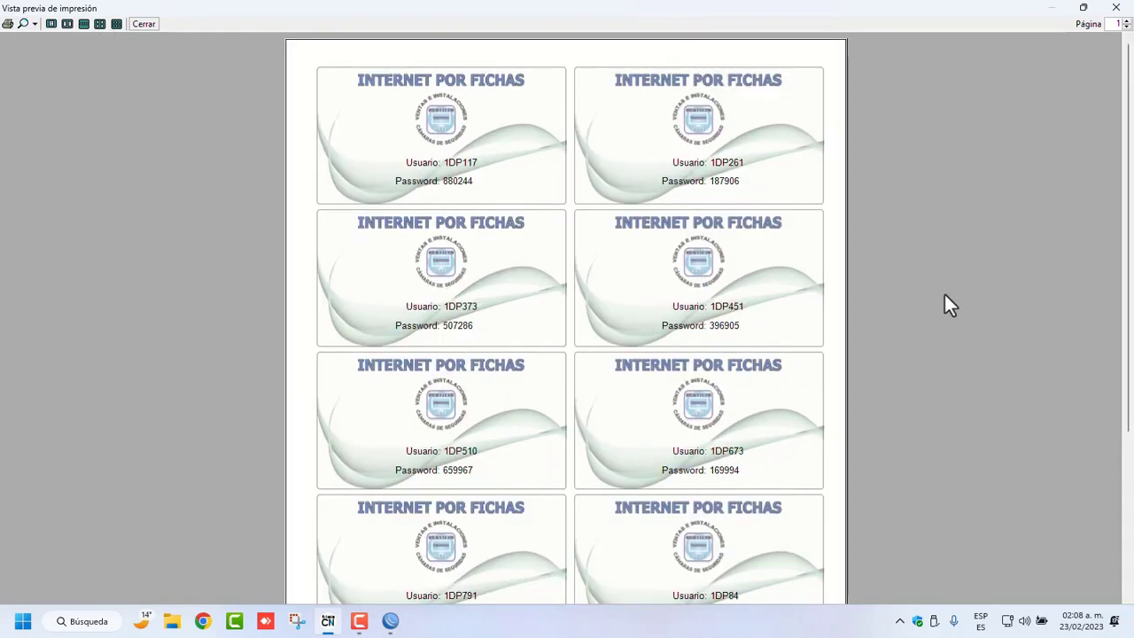
pyautogui.moveTo(1130, 171)
pyautogui.mouseDown()
pyautogui.moveTo(1126, 363)
pyautogui.moveTo(1129, 149)
pyautogui.mouseUp()
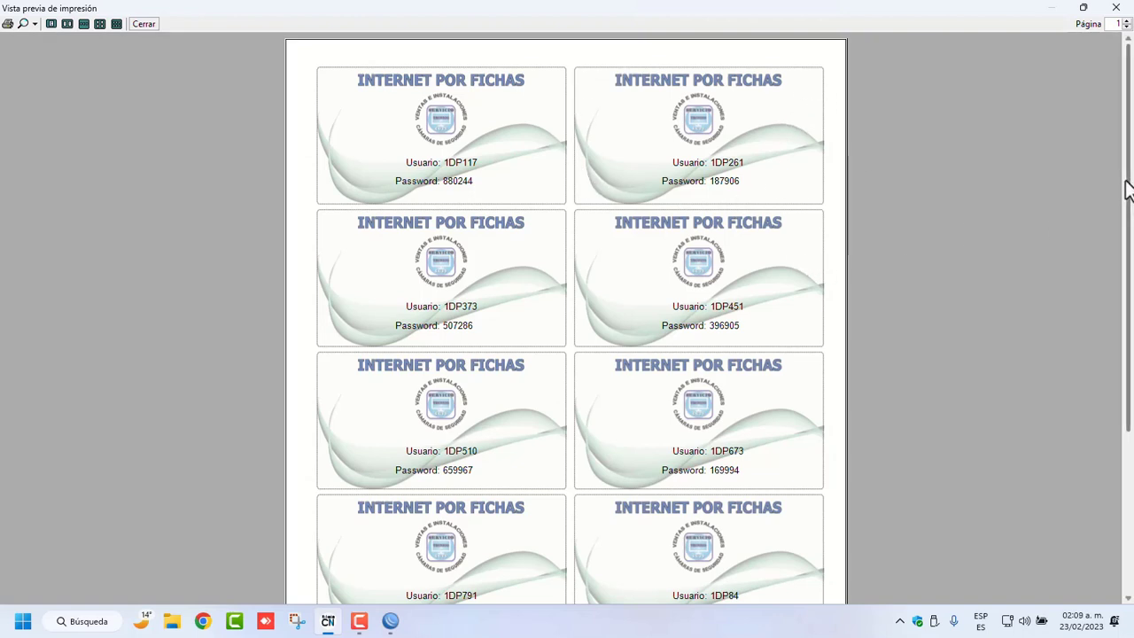
pyautogui.moveTo(1127, 184)
pyautogui.mouseDown()
pyautogui.moveTo(1131, 354)
pyautogui.moveTo(1131, 172)
pyautogui.mouseUp()
pyautogui.moveTo(1131, 232); pyautogui.dragTo(1131, 392)
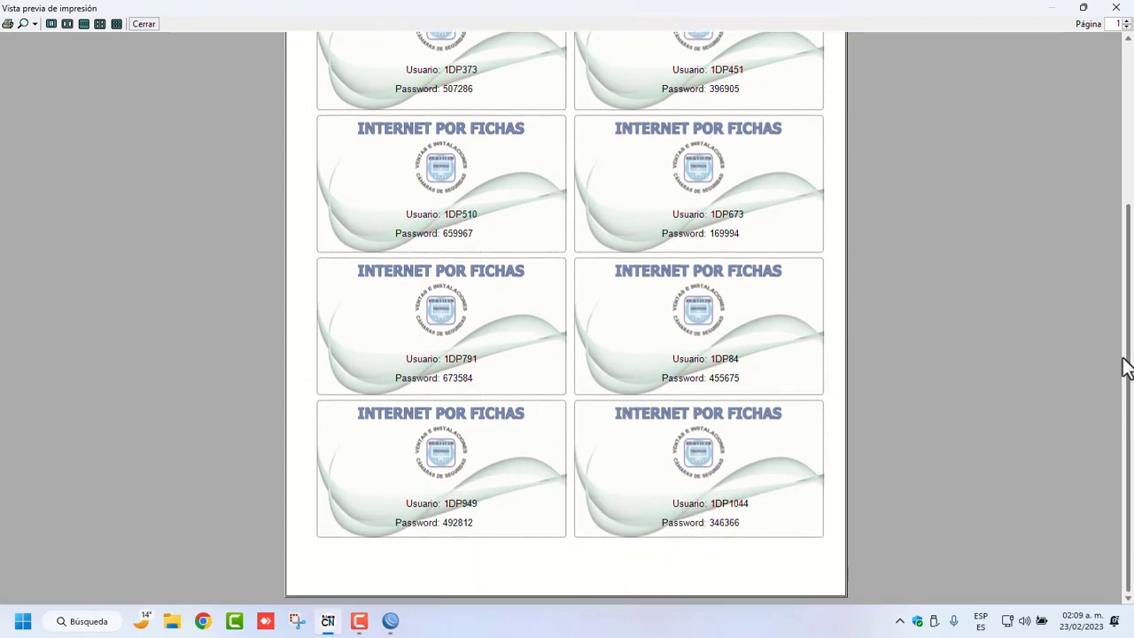
pyautogui.moveTo(1131, 327); pyautogui.dragTo(1128, 172)
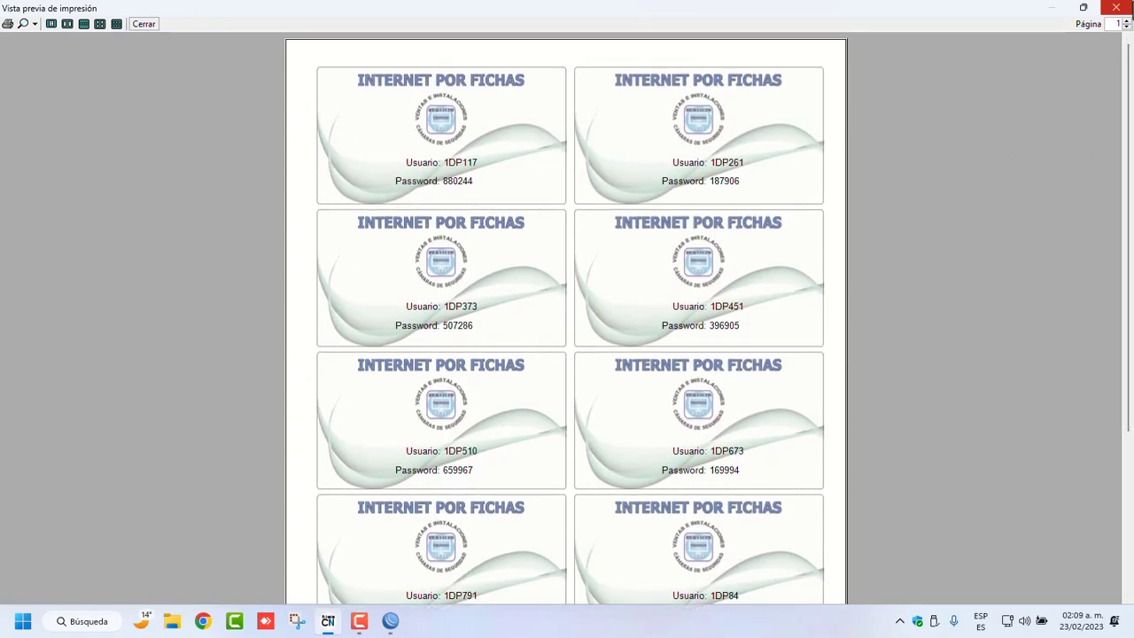
pyautogui.click(1116, 7)
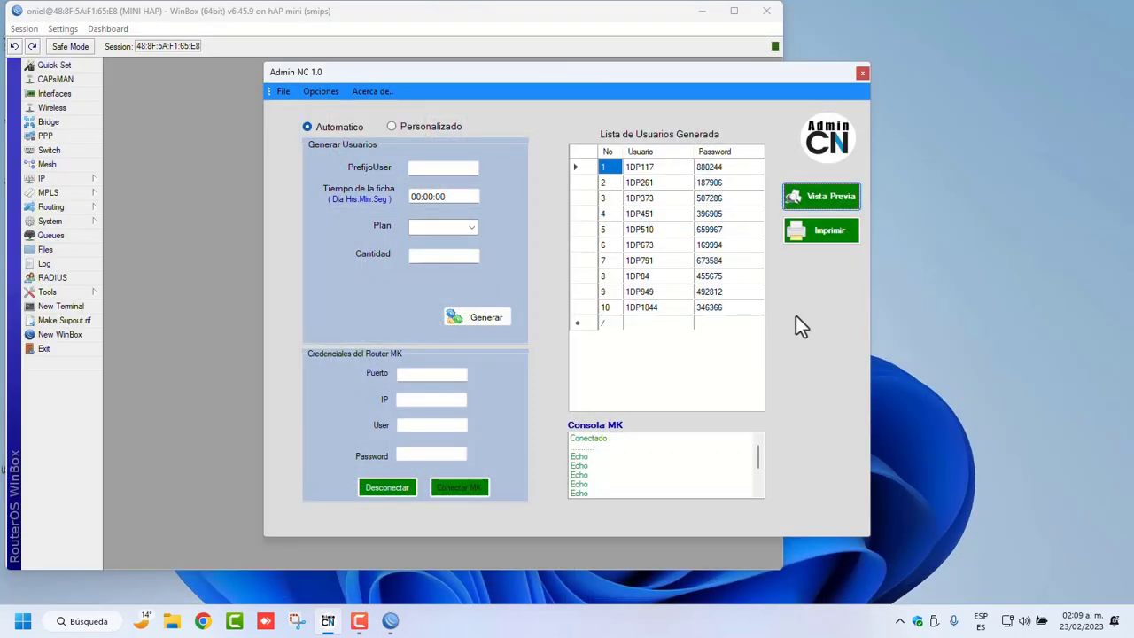
# Print the voucher cards to PDFelement, minimize WinBox and review the resulting document.pdf.
pyautogui.click(819, 233)
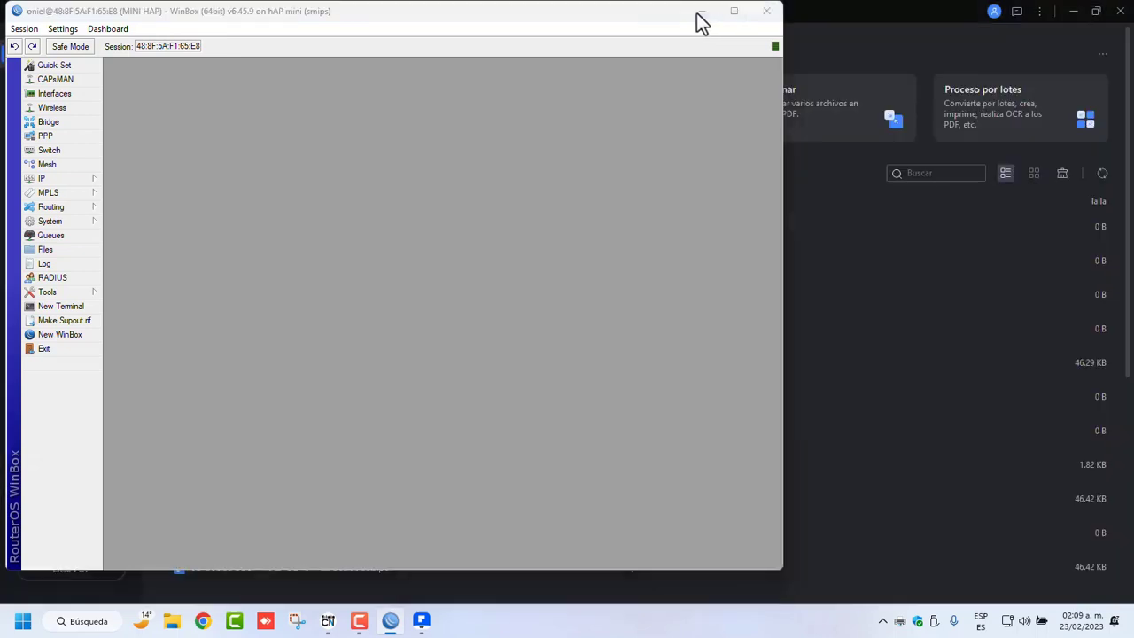
pyautogui.click(700, 22)
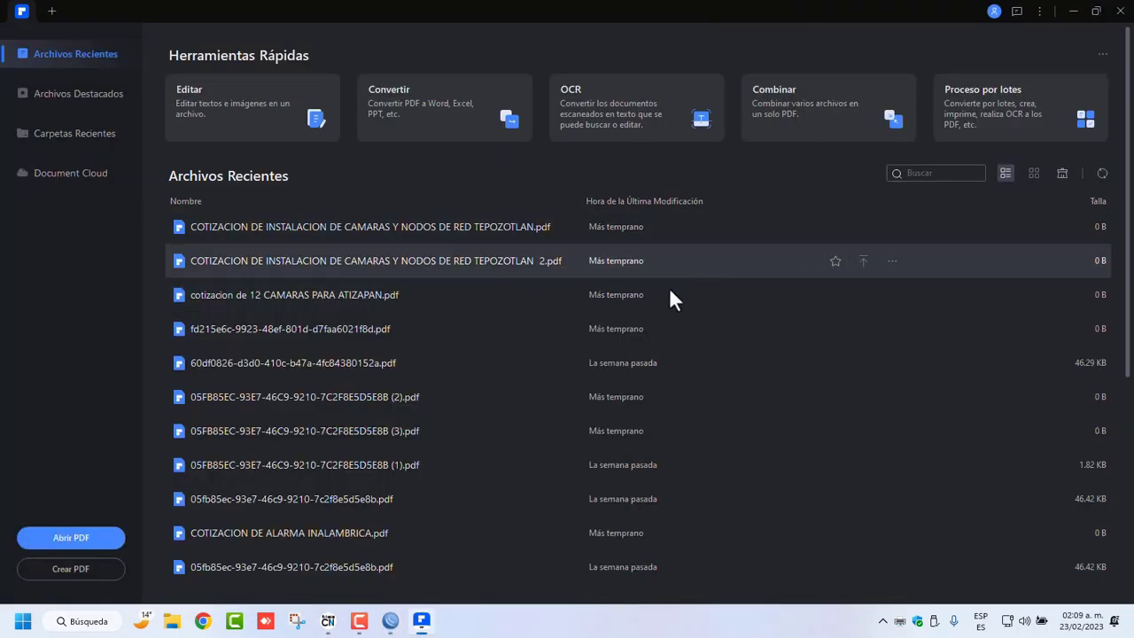
pyautogui.scroll(-3, 663, 306)
pyautogui.scroll(3, 665, 314)
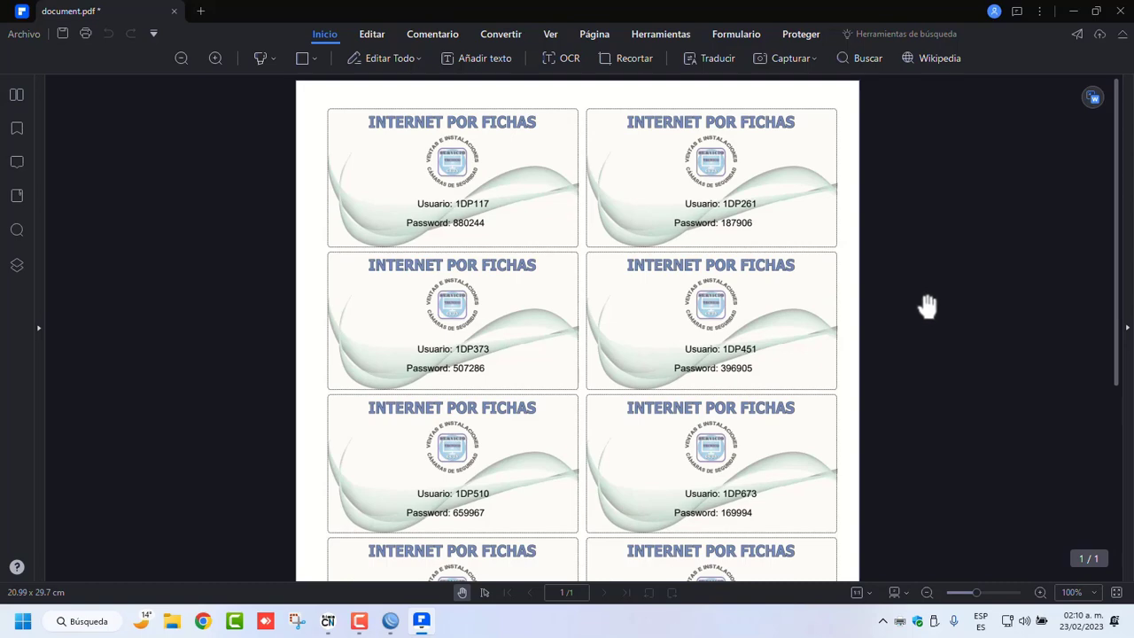
pyautogui.scroll(-5, 939, 337)
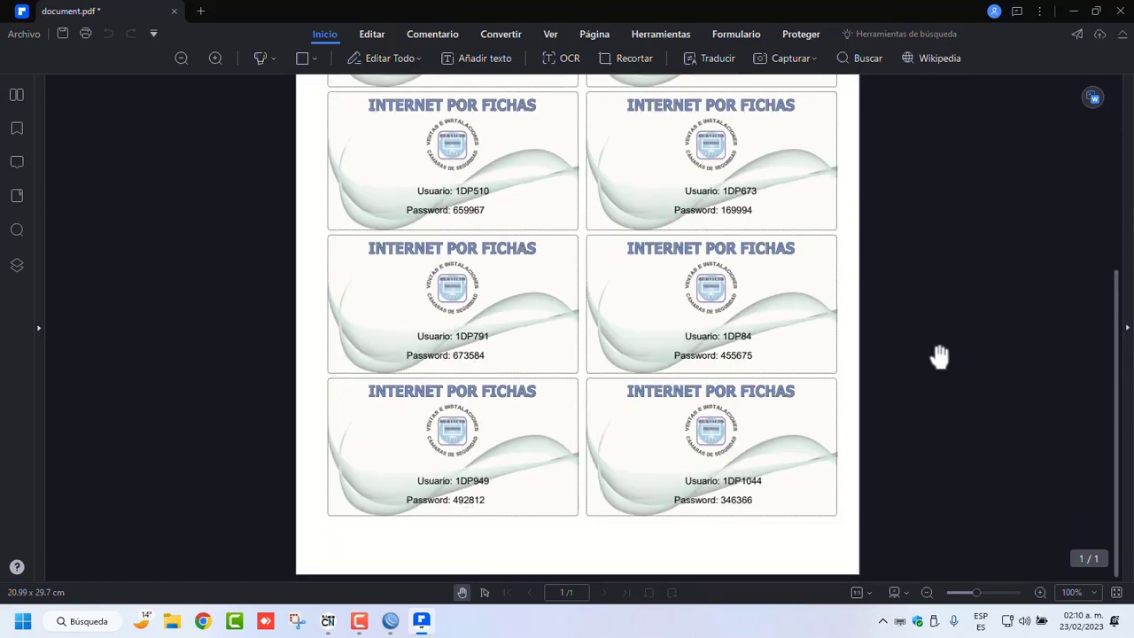
pyautogui.scroll(5, 940, 355)
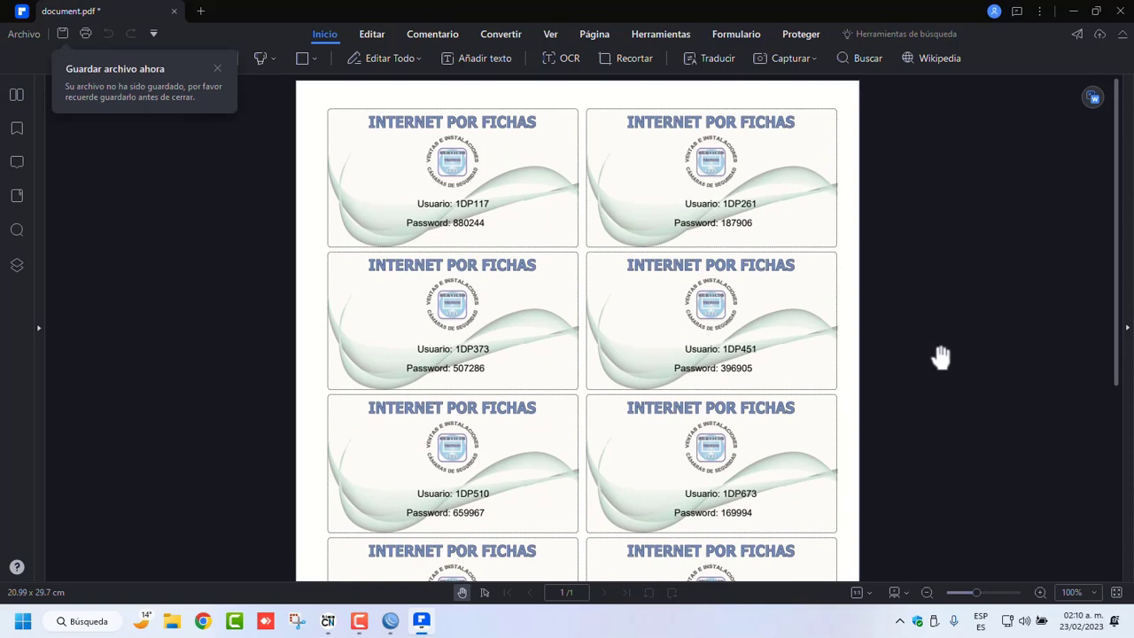
pyautogui.scroll(-2, 941, 304)
pyautogui.scroll(-2, 941, 304)
pyautogui.scroll(4, 944, 306)
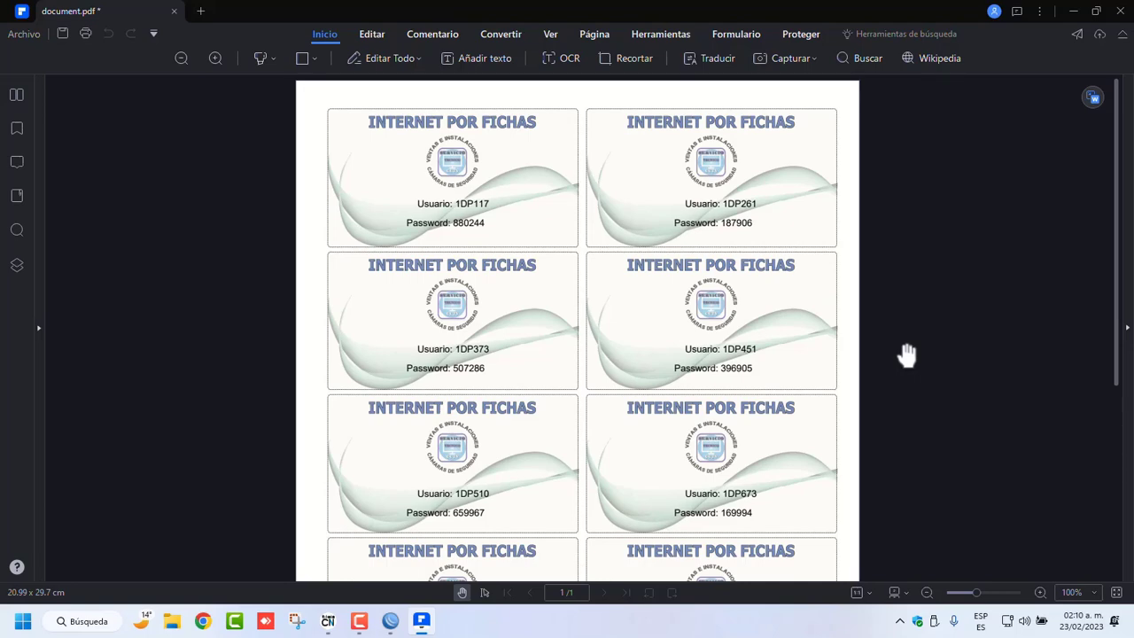
pyautogui.scroll(-3, 907, 356)
pyautogui.scroll(3, 908, 359)
pyautogui.hotkey('ctrl', 'p')
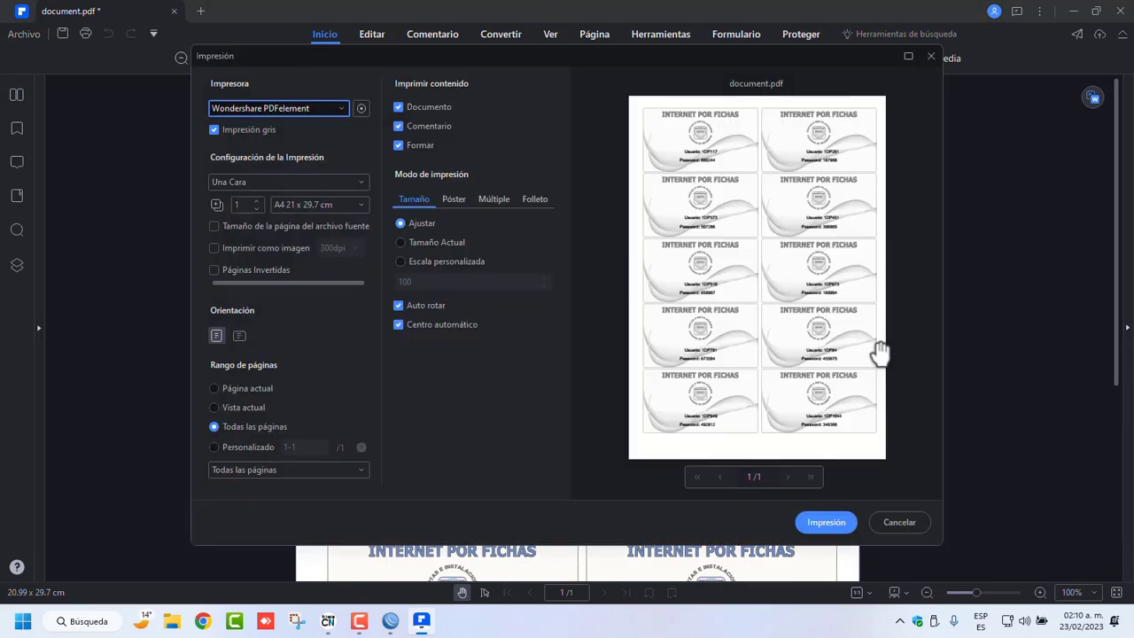
pyautogui.click(338, 108)
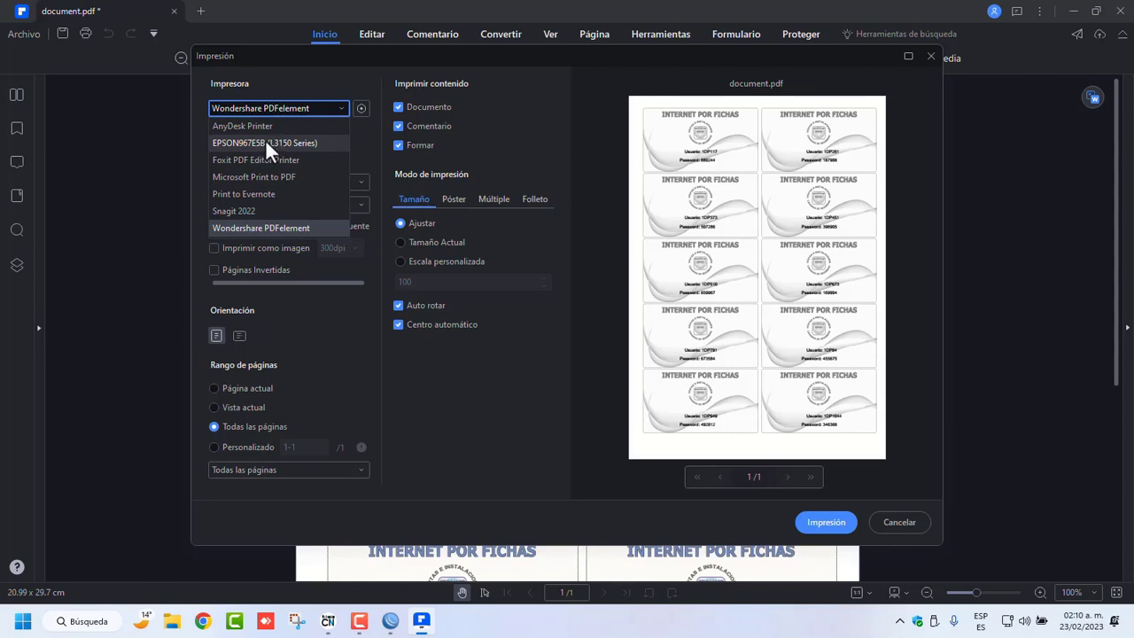
pyautogui.click(302, 143)
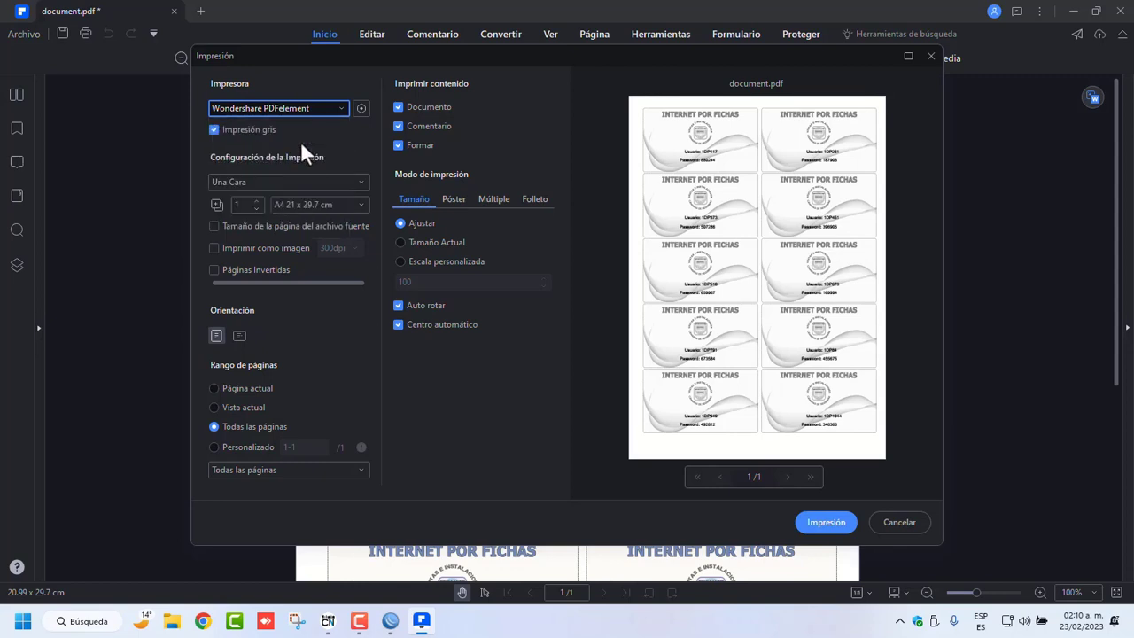
pyautogui.click(931, 59)
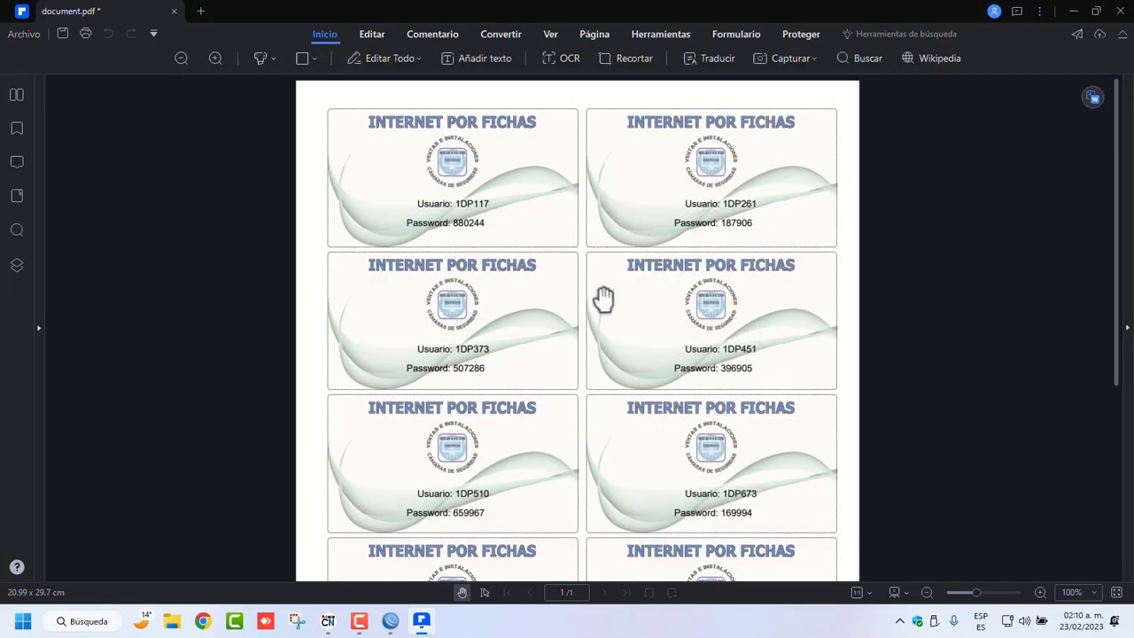
pyautogui.scroll(-3, 603, 300)
pyautogui.scroll(3, 602, 299)
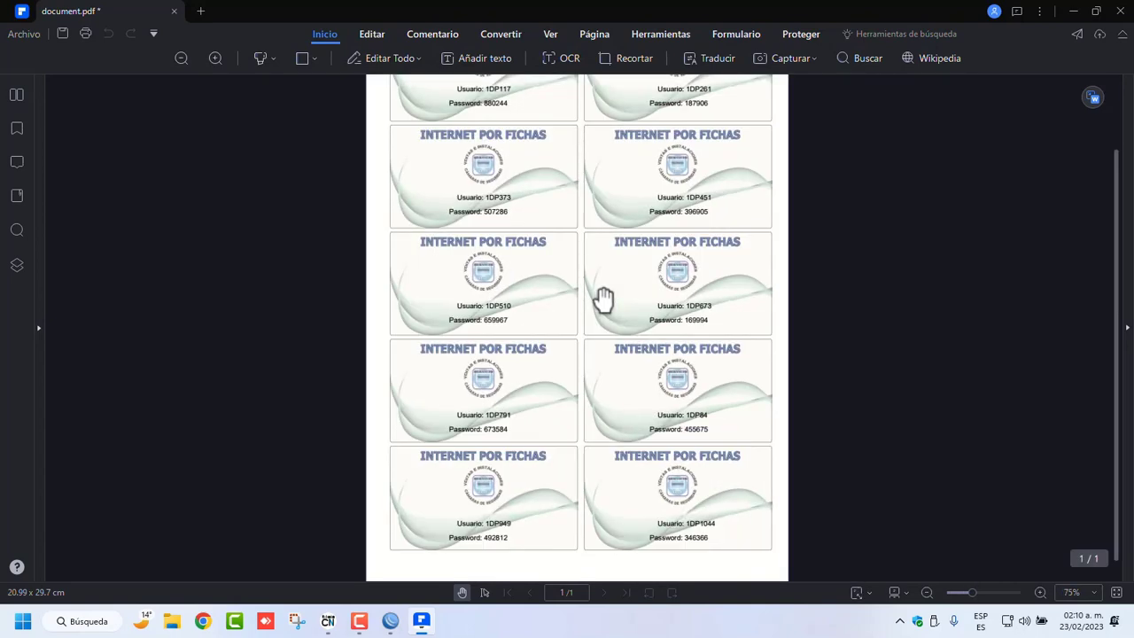
pyautogui.scroll(2, 603, 300)
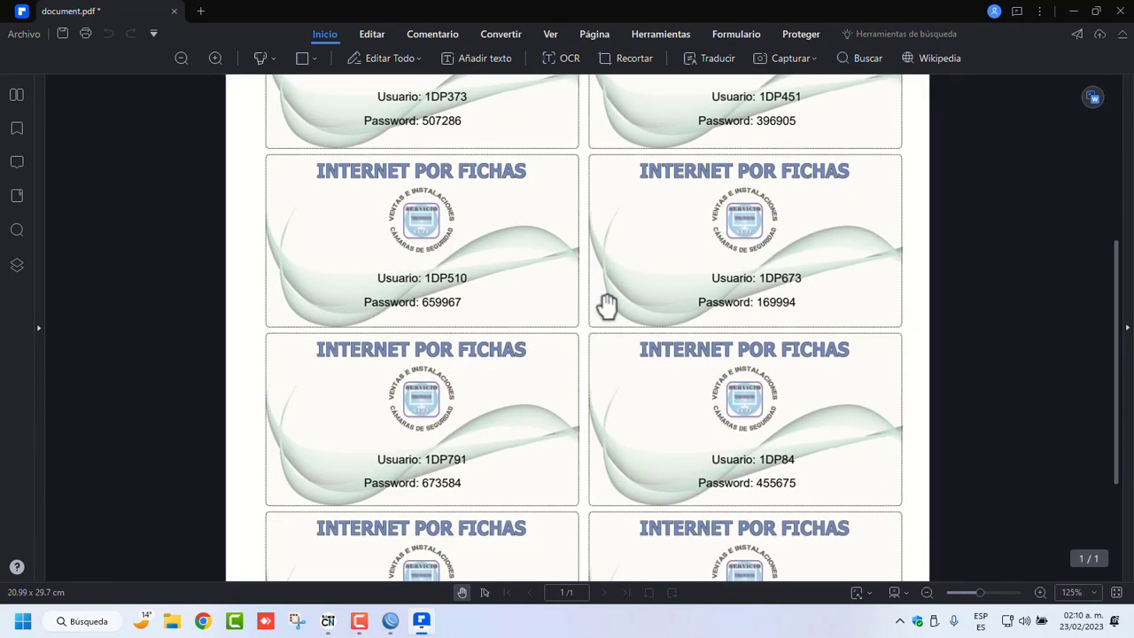
pyautogui.scroll(4, 607, 304)
pyautogui.scroll(3, 608, 301)
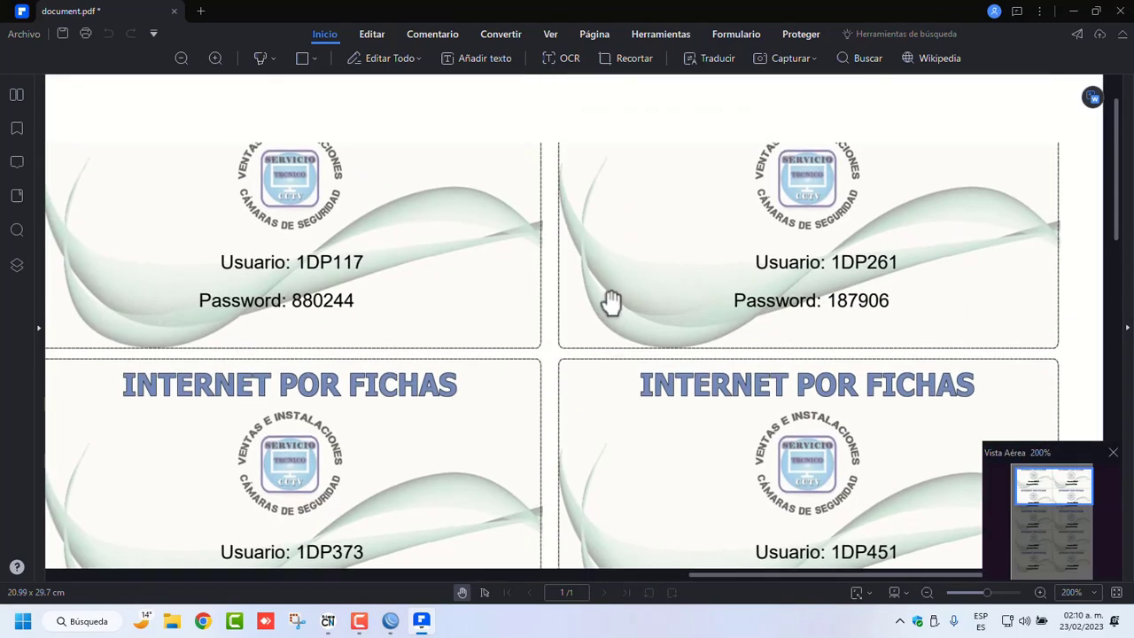
pyautogui.scroll(1, 611, 302)
pyautogui.scroll(-2, 608, 301)
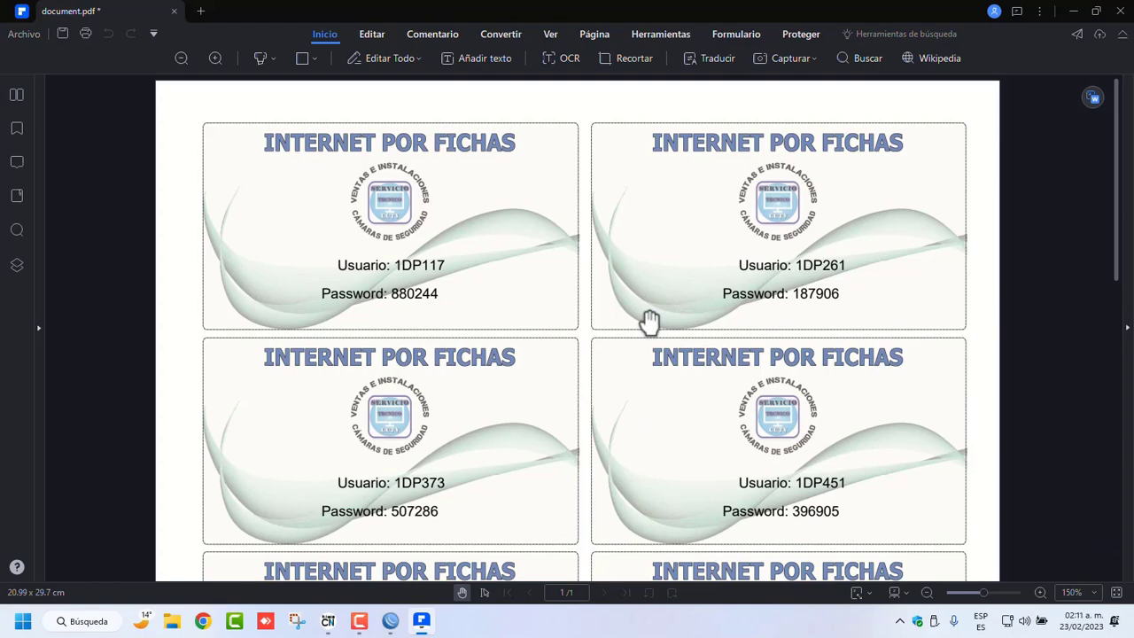
pyautogui.scroll(-8, 649, 321)
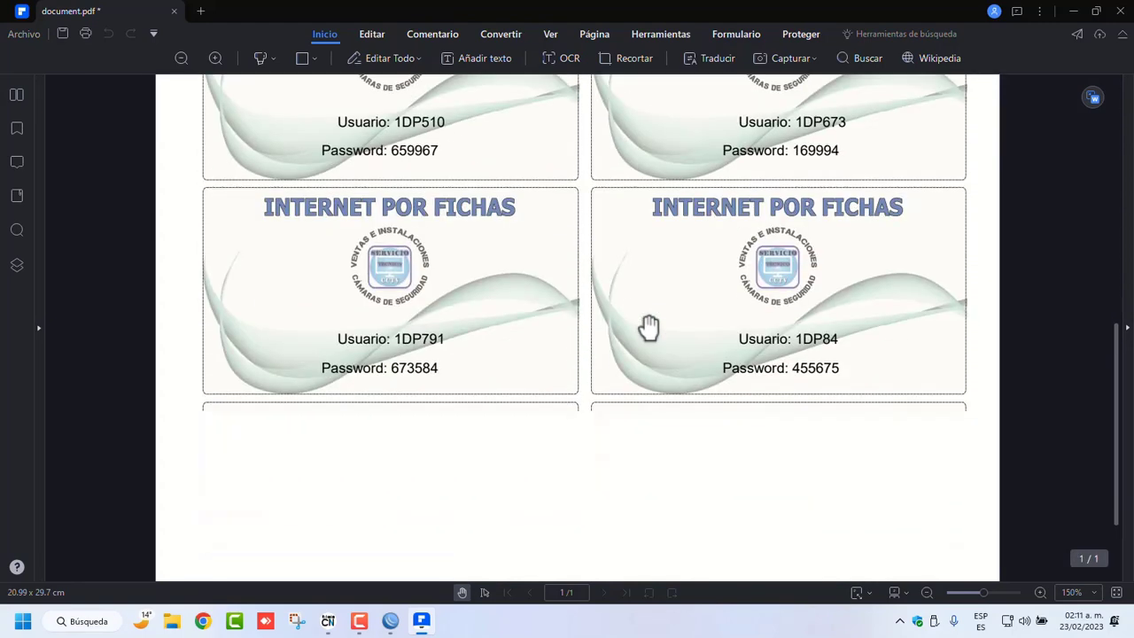
pyautogui.scroll(-5, 649, 327)
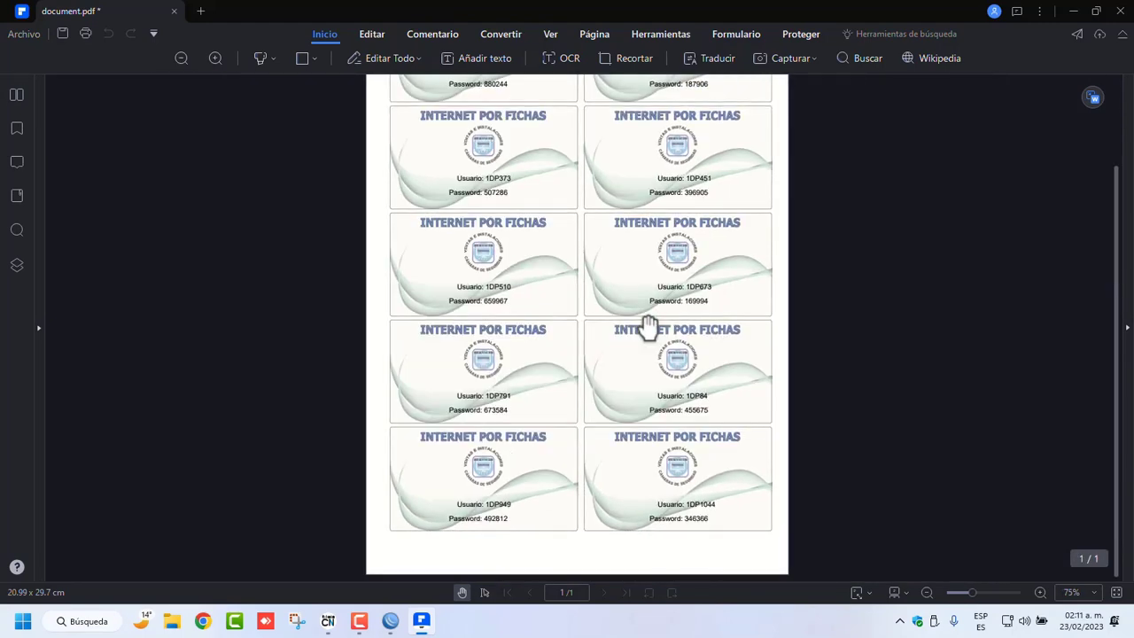
pyautogui.scroll(1, 644, 324)
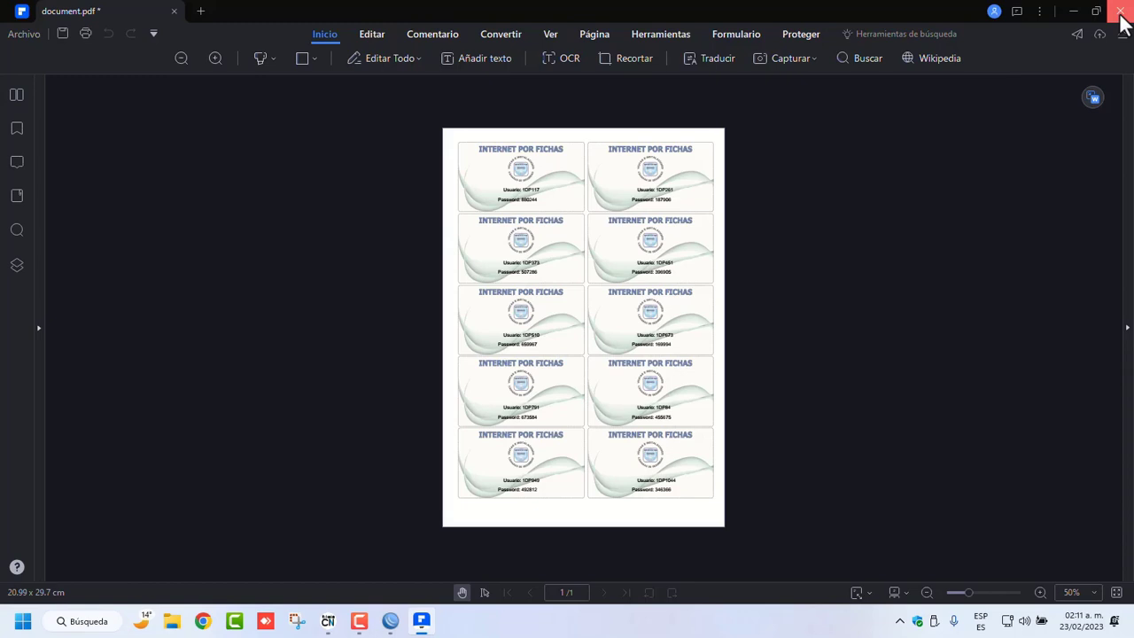
# Save the voucher PDF on the Escritorio as '10 FICHAS DE DIA PAUSADO'.
pyautogui.click(62, 35)
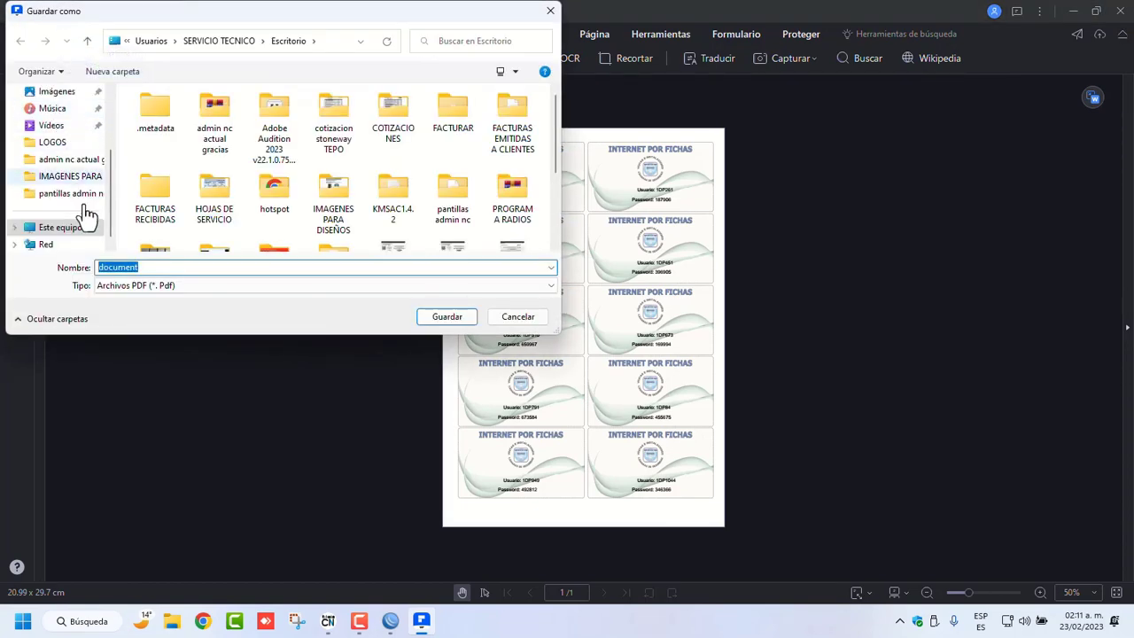
pyautogui.moveTo(110, 161); pyautogui.dragTo(112, 106)
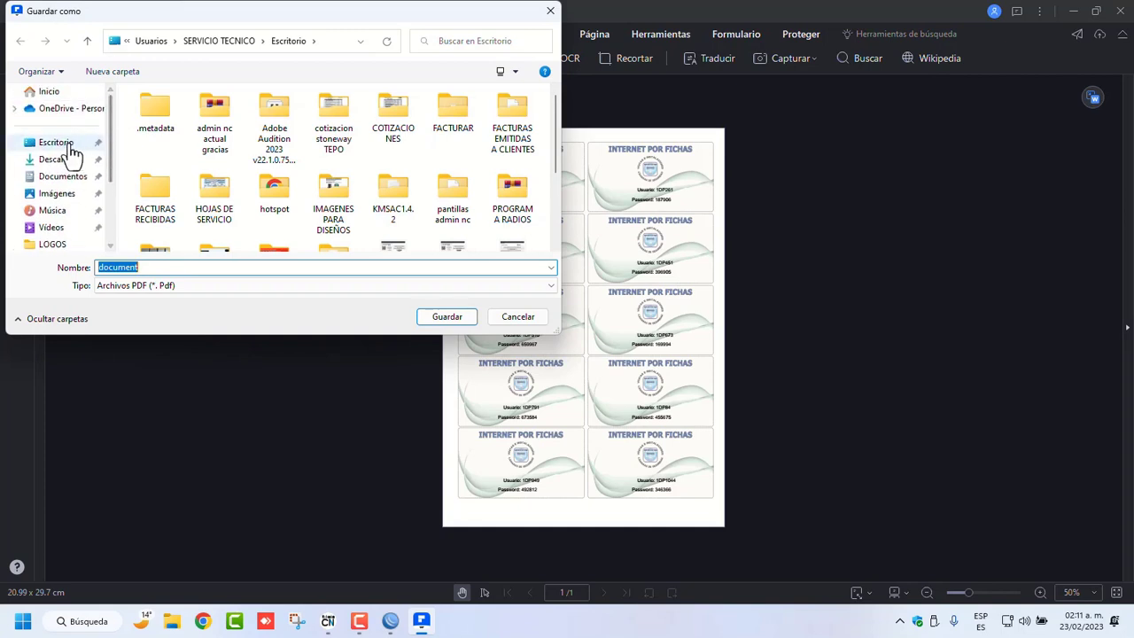
pyautogui.click(62, 144)
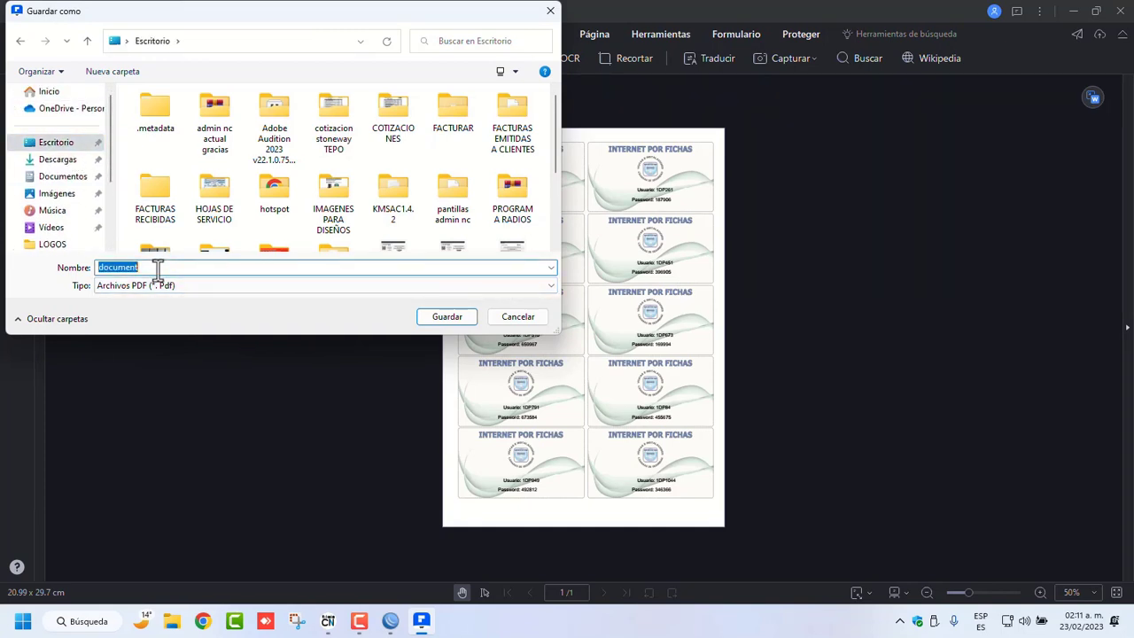
pyautogui.write('10 FICHAS DE')
pyautogui.write(' DIA PAUSADO')
pyautogui.click(446, 316)
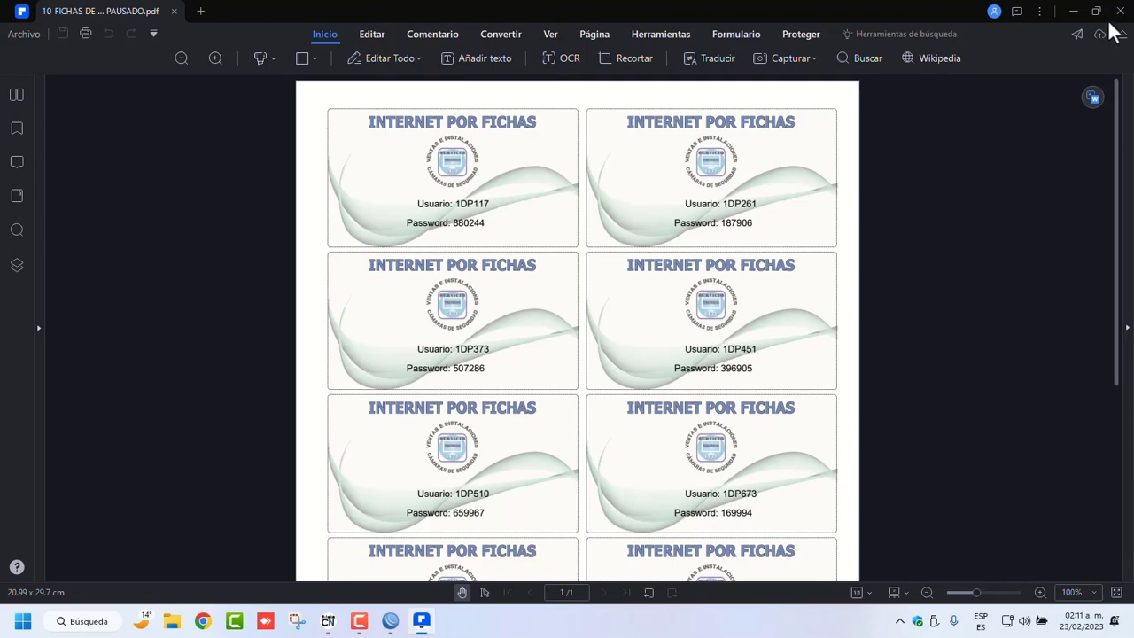
# Close PDFelement, move the Admin NC window aside and refresh the desktop.
pyautogui.click(1120, 11)
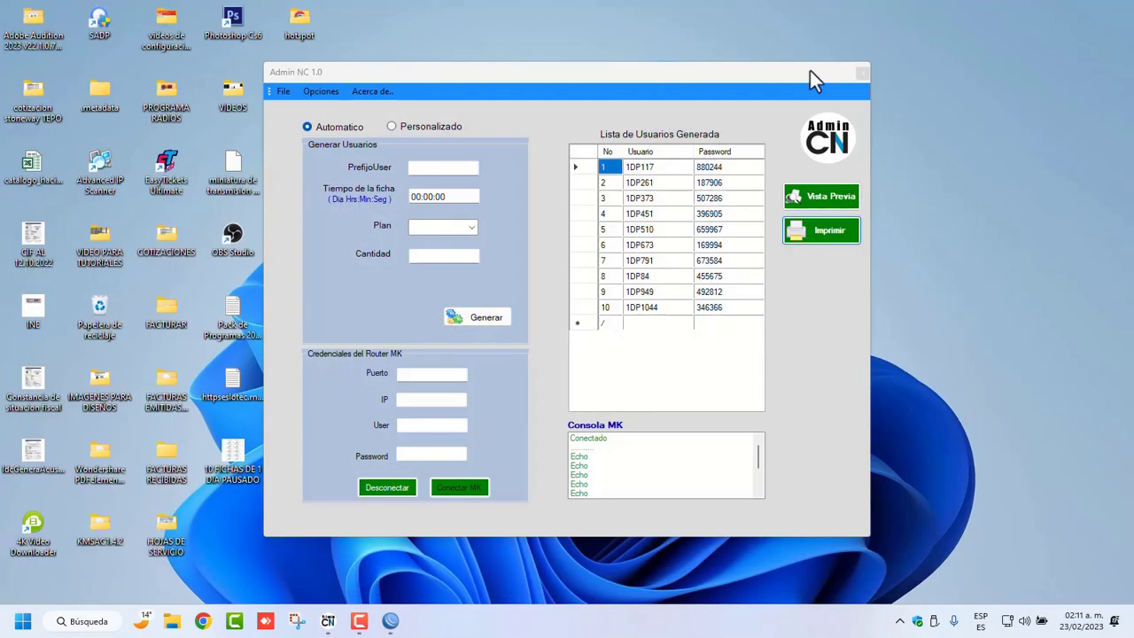
pyautogui.moveTo(733, 77); pyautogui.dragTo(884, 70)
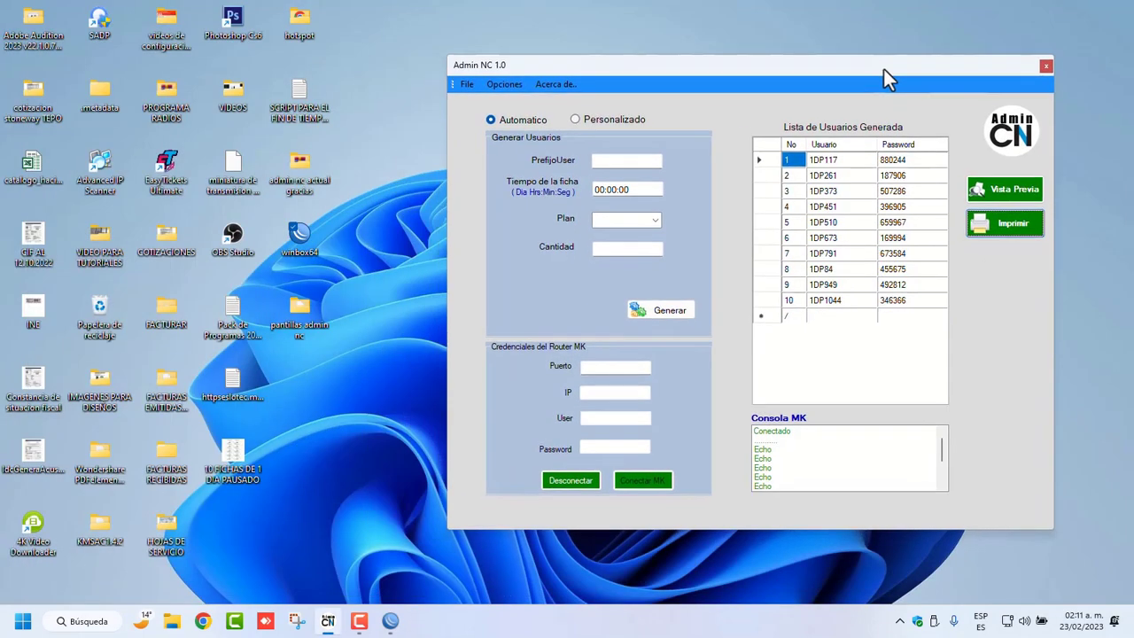
pyautogui.rightClick(303, 413)
pyautogui.click(360, 294)
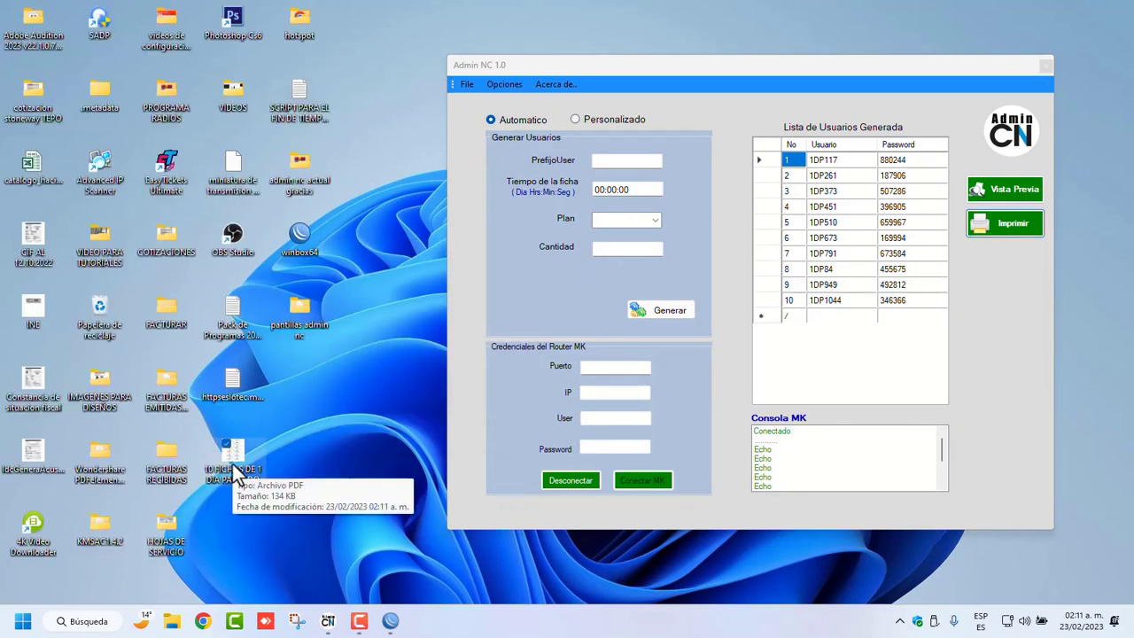
# Reopen the saved voucher PDF from the desktop, check the cards, then close it.
pyautogui.doubleClick(235, 475)
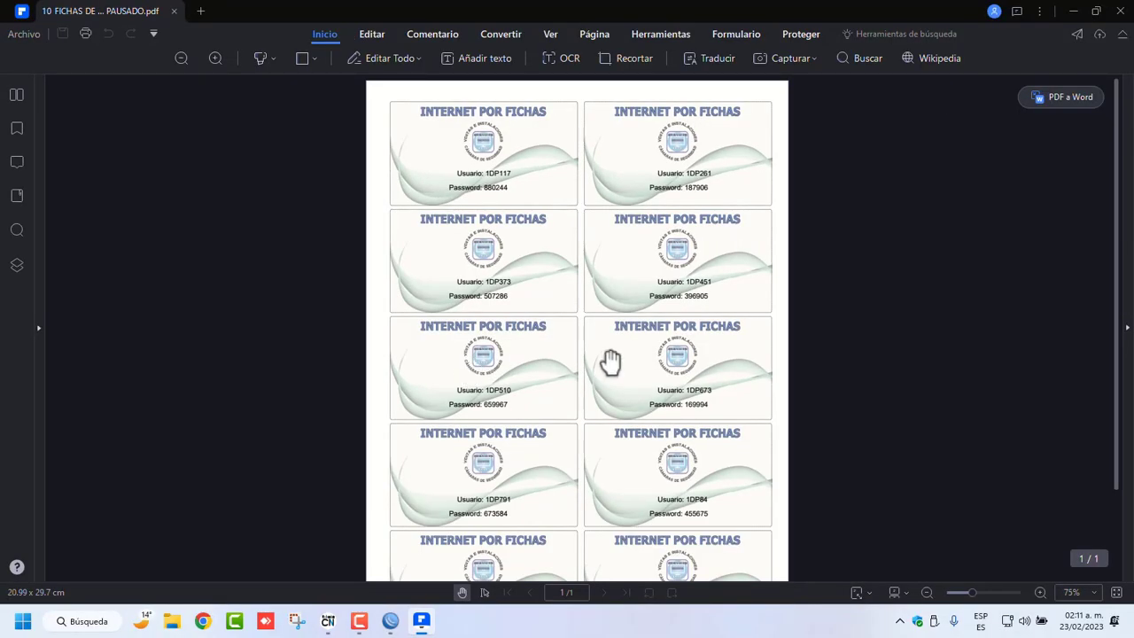
pyautogui.scroll(-2, 612, 361)
pyautogui.scroll(2, 605, 361)
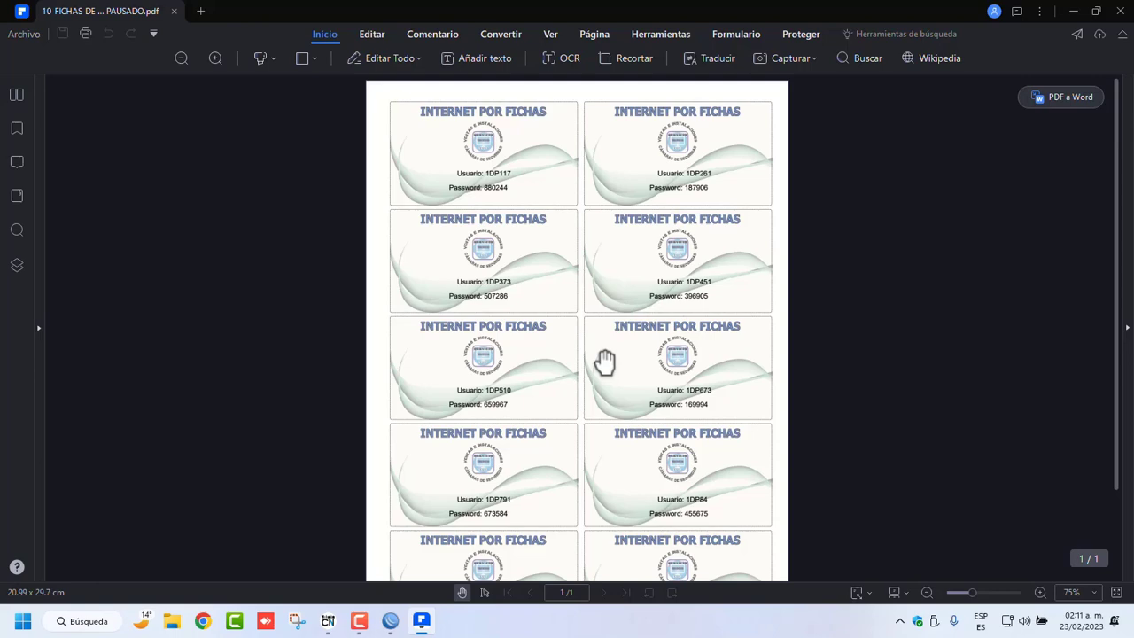
pyautogui.click(1122, 12)
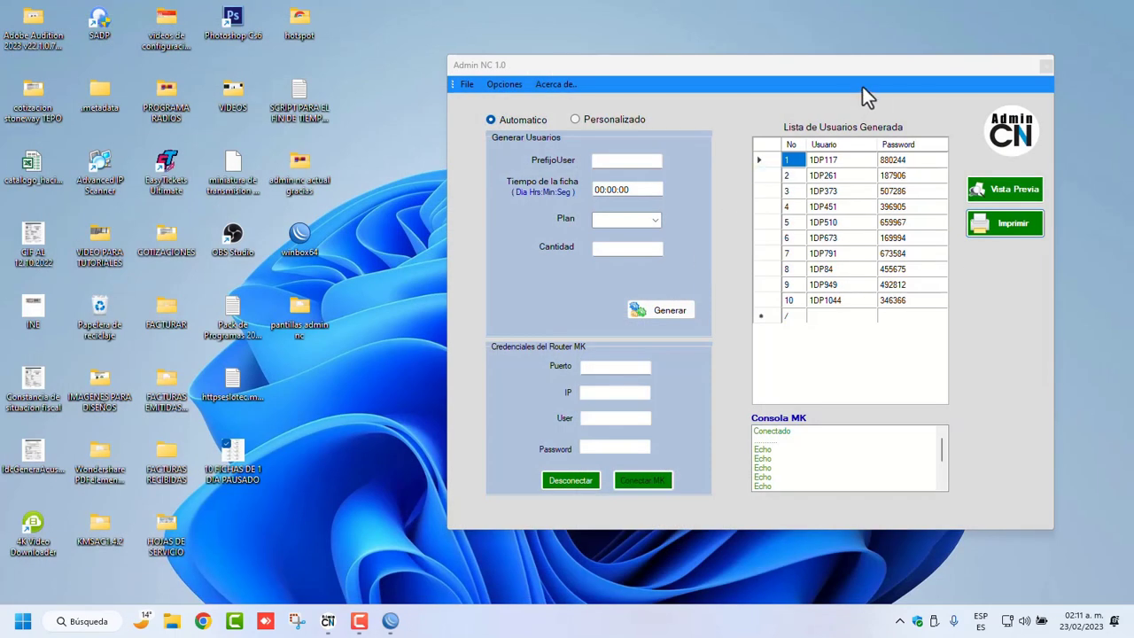
# Reposition the Admin NC generator window, then close it.
pyautogui.moveTo(854, 71); pyautogui.dragTo(791, 65)
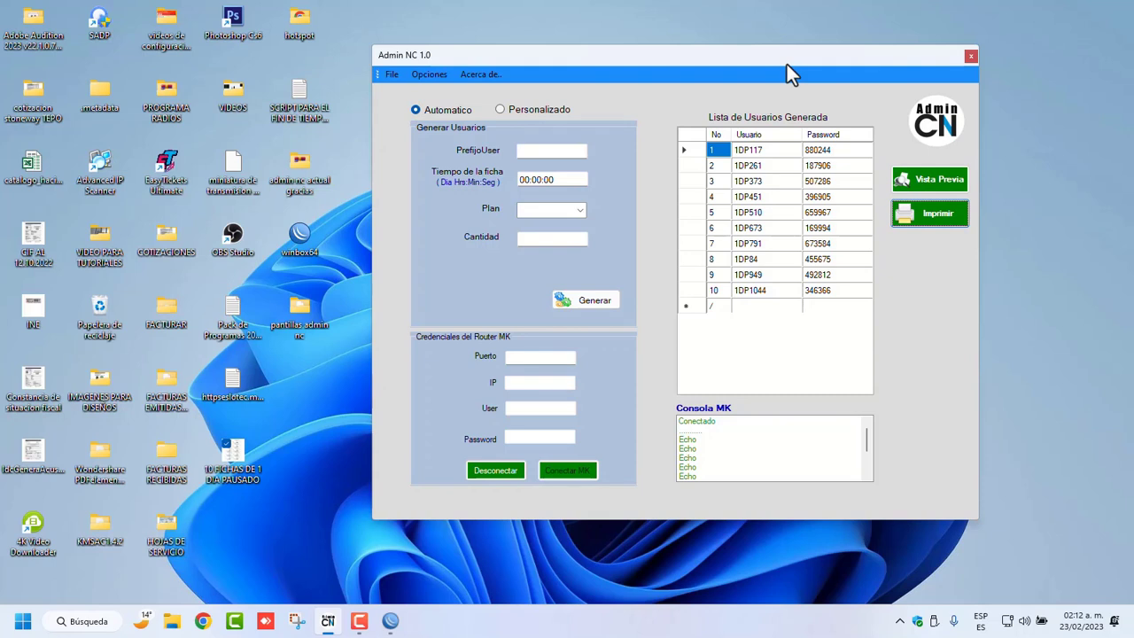
pyautogui.moveTo(740, 60); pyautogui.dragTo(772, 63)
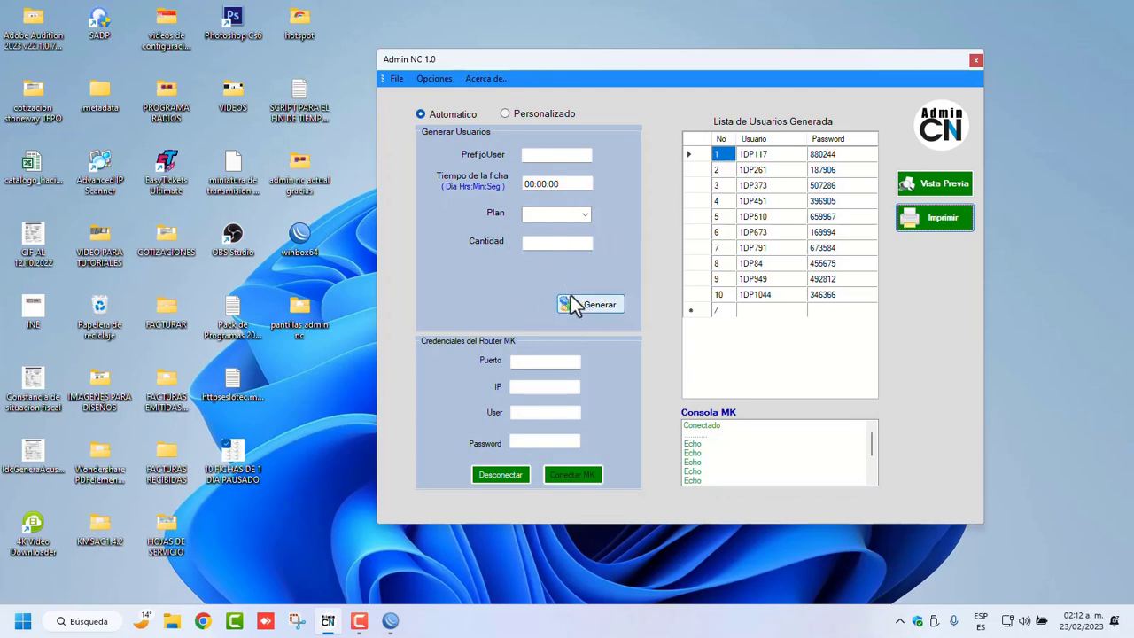
pyautogui.click(976, 61)
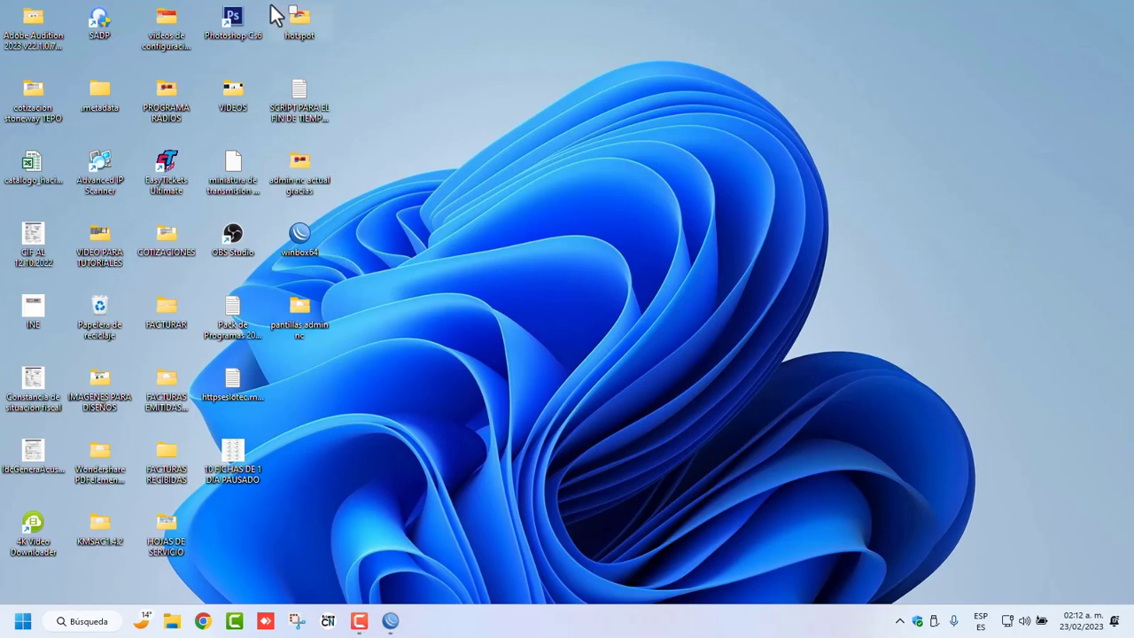
# Launch Photoshop CS6 from its desktop shortcut in the es_MX language.
pyautogui.rightClick(241, 20)
pyautogui.click(288, 63)
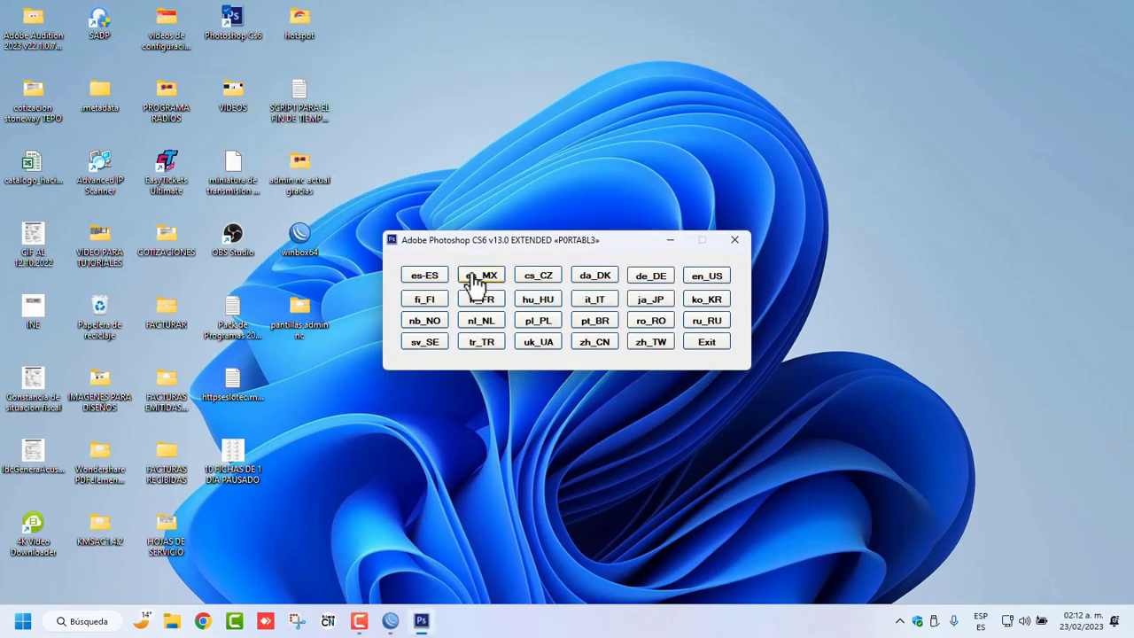
pyautogui.click(476, 280)
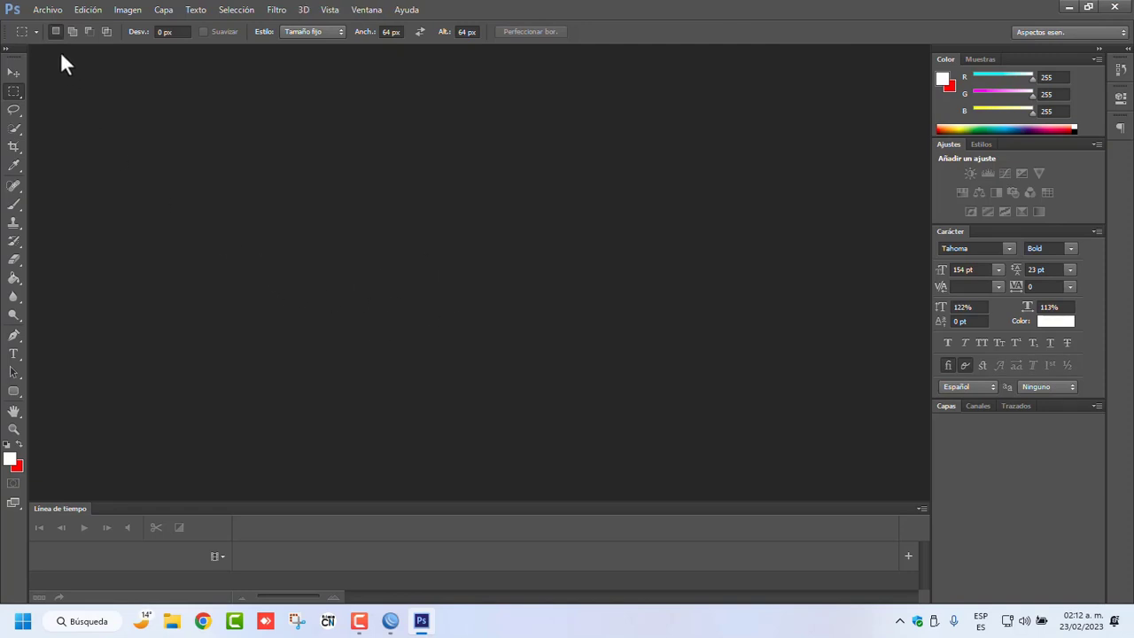
pyautogui.click(44, 11)
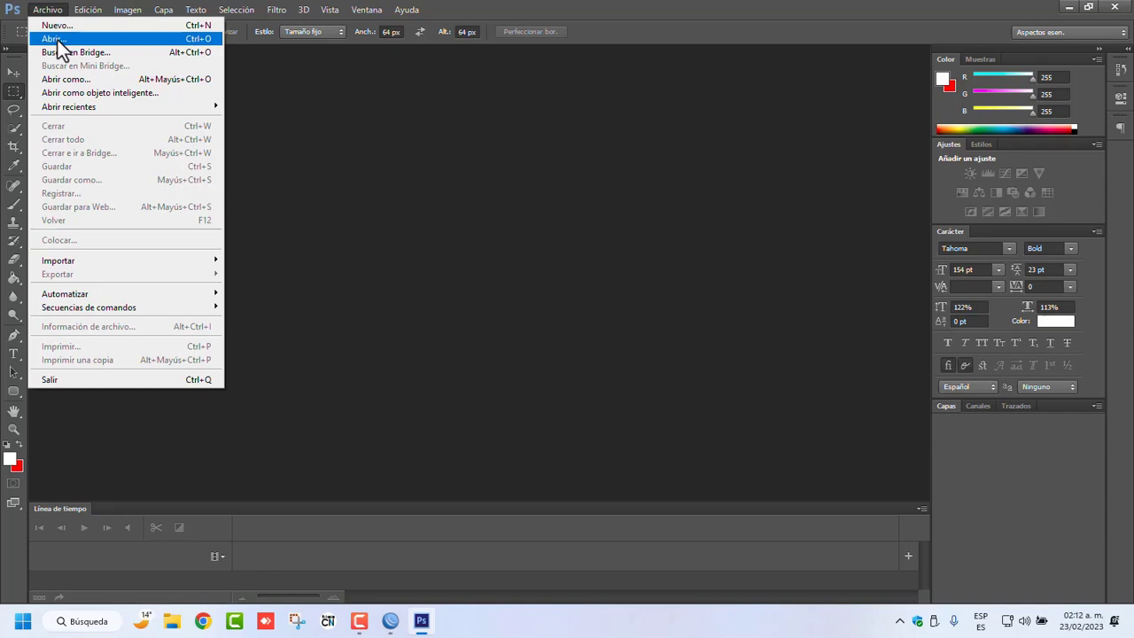
# Open plantilla modificable admin nc.psd from the pantillas admin nc folder.
pyautogui.click(57, 38)
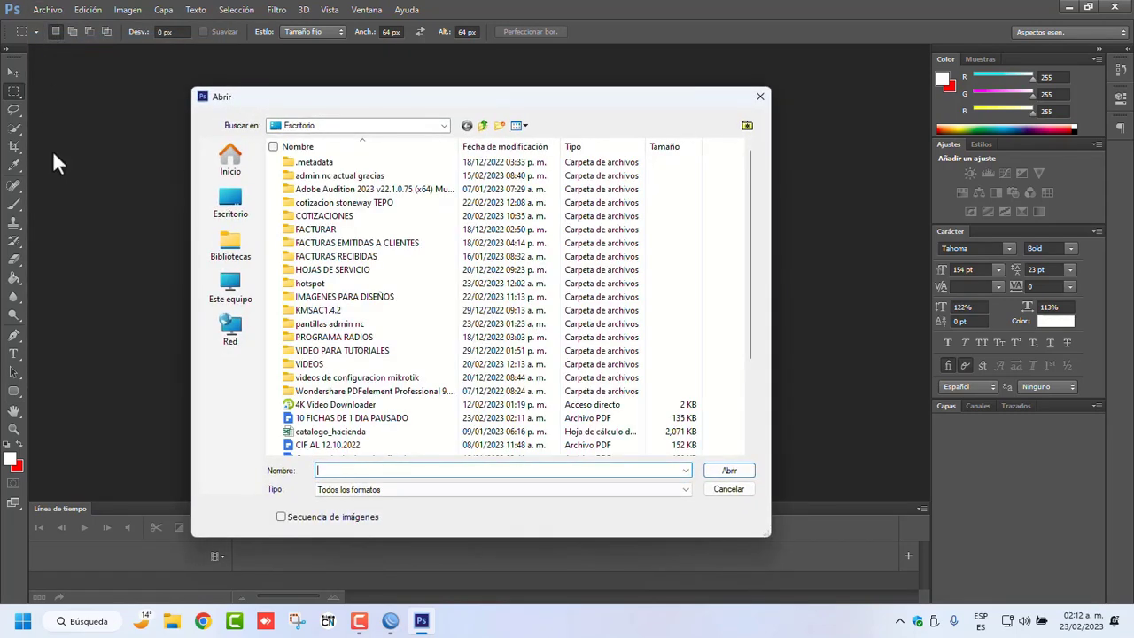
pyautogui.doubleClick(345, 325)
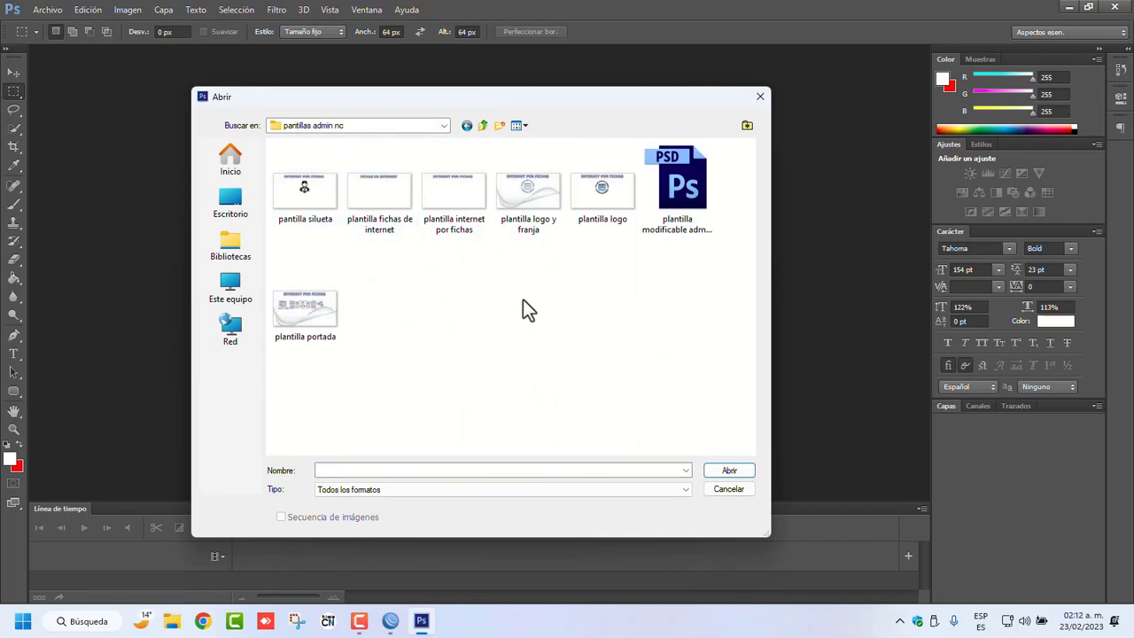
pyautogui.click(674, 191)
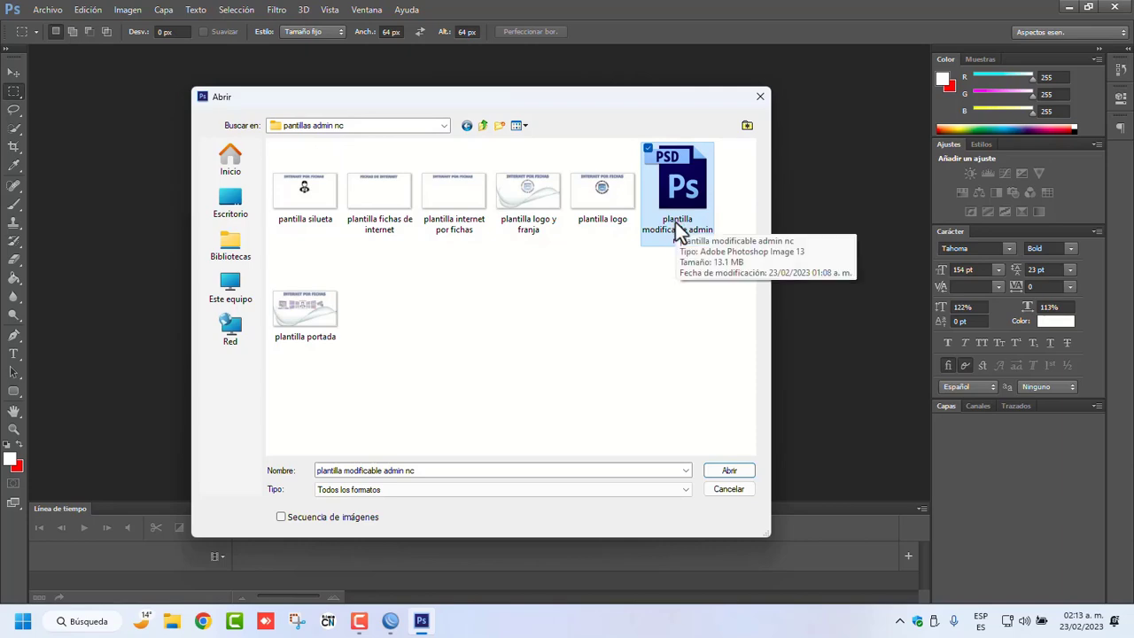
pyautogui.click(723, 469)
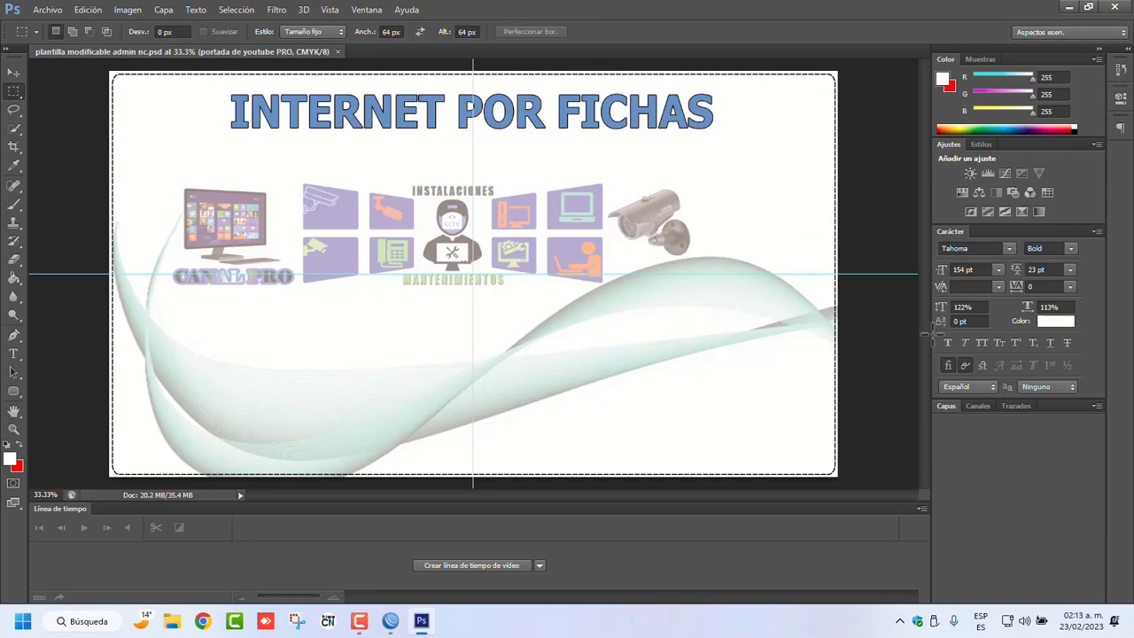
# Hide the lineas, logo and portada layers, then quit Photoshop without saving.
pyautogui.click(952, 406)
pyautogui.scroll(-2, 992, 514)
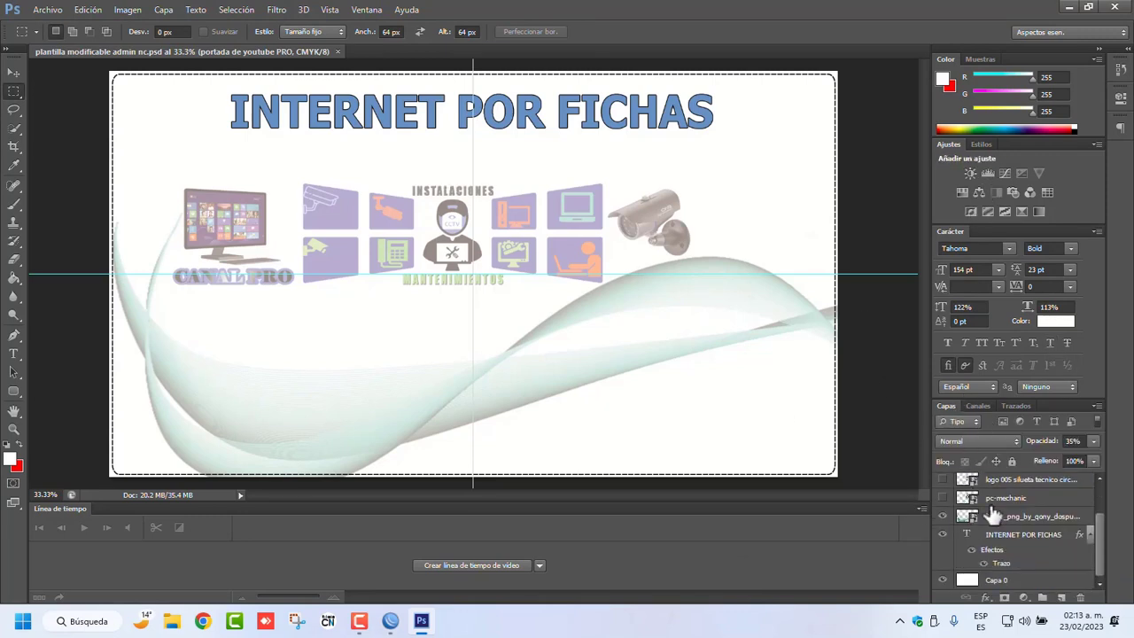
pyautogui.click(1097, 232)
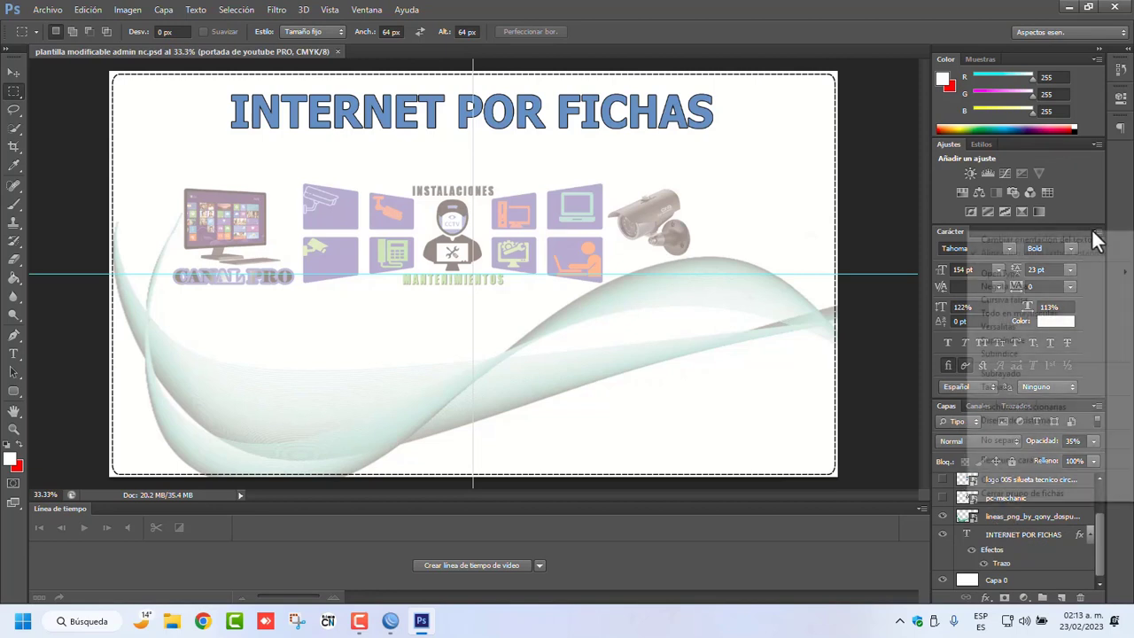
pyautogui.click(892, 234)
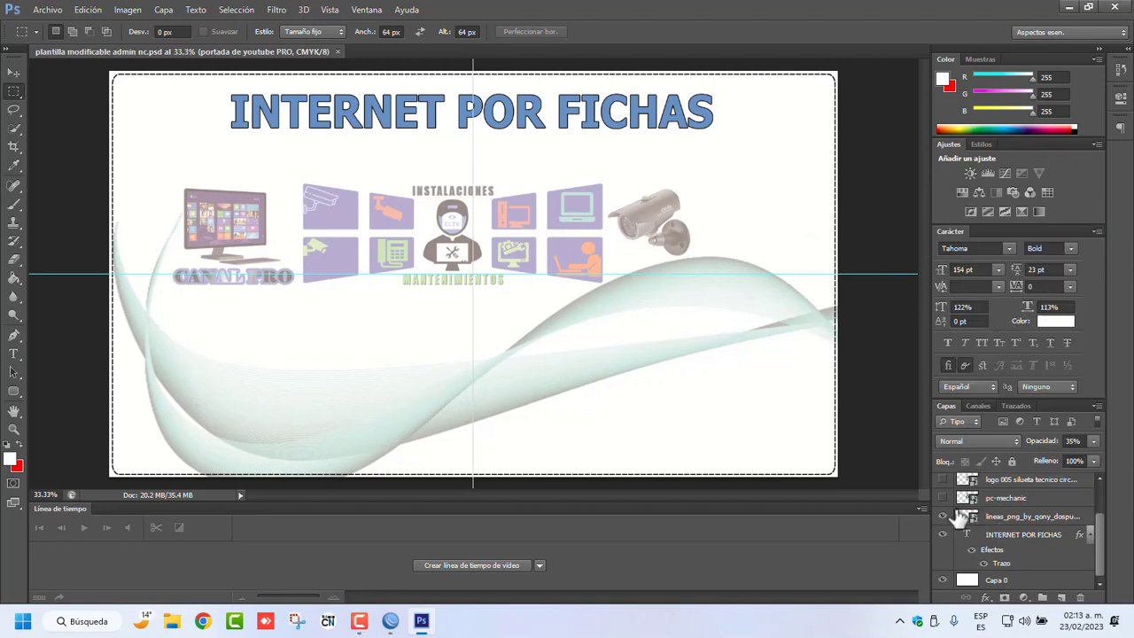
pyautogui.click(943, 516)
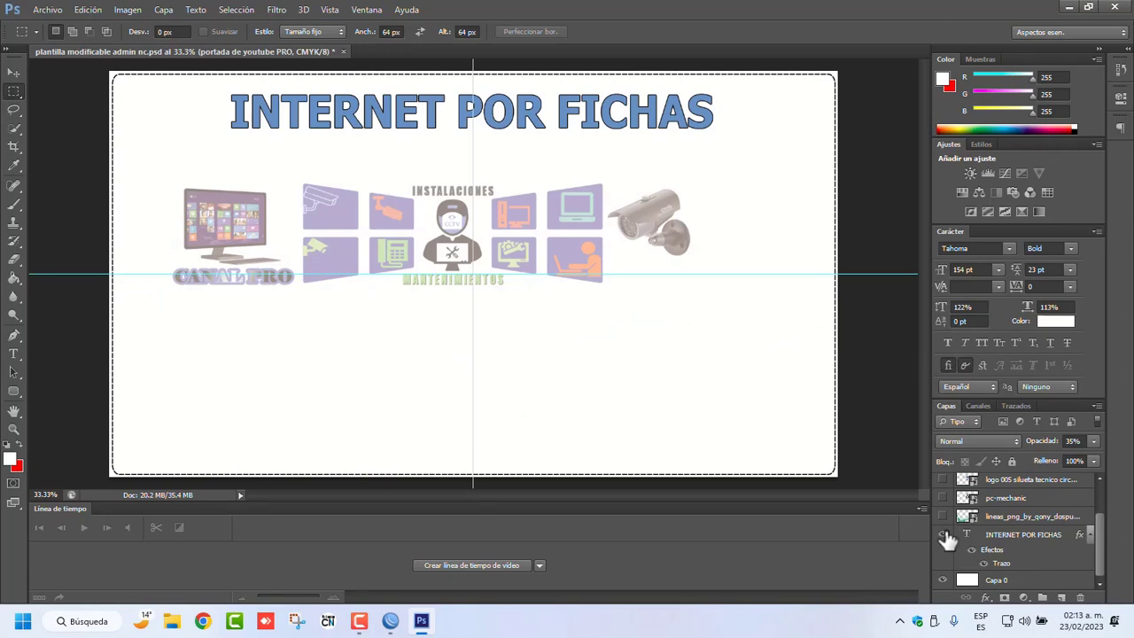
pyautogui.click(943, 481)
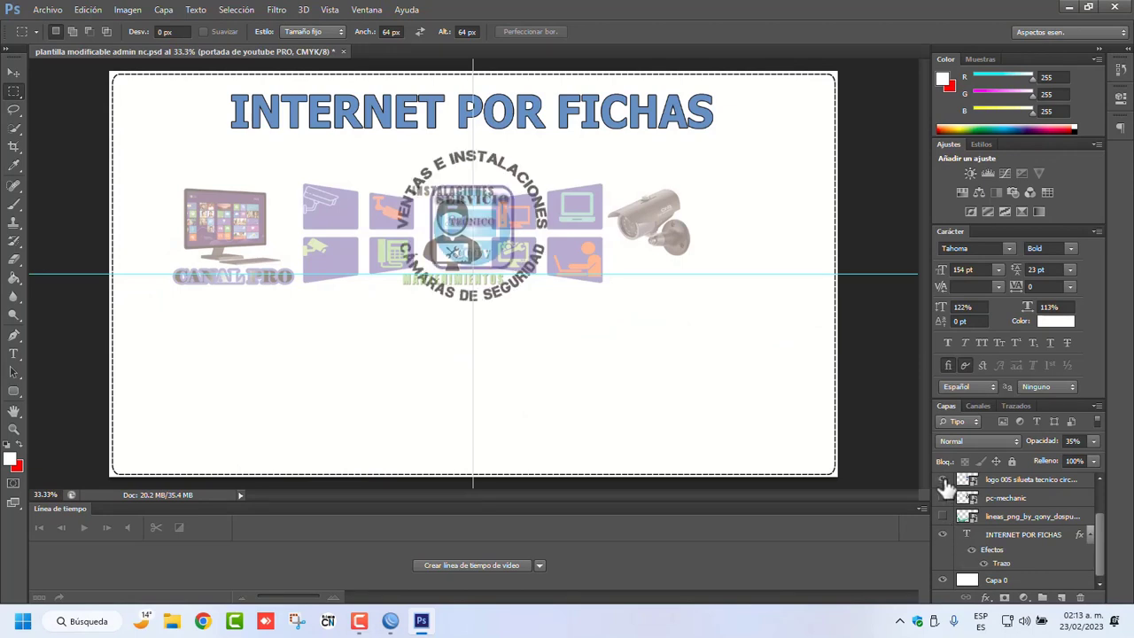
pyautogui.click(943, 480)
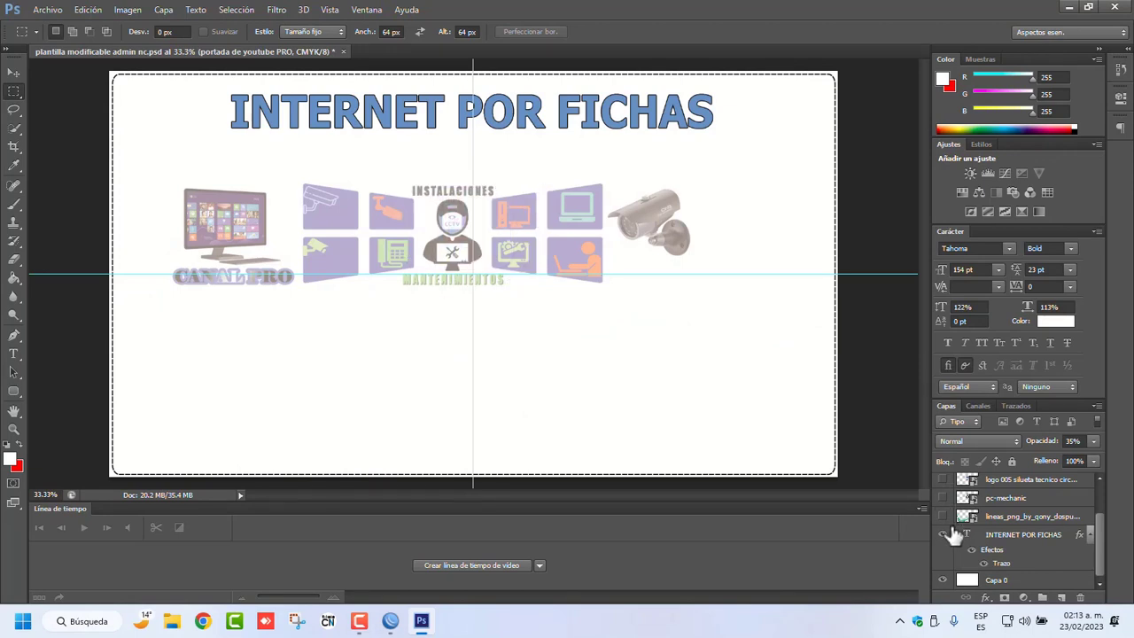
pyautogui.scroll(2, 953, 535)
pyautogui.click(943, 510)
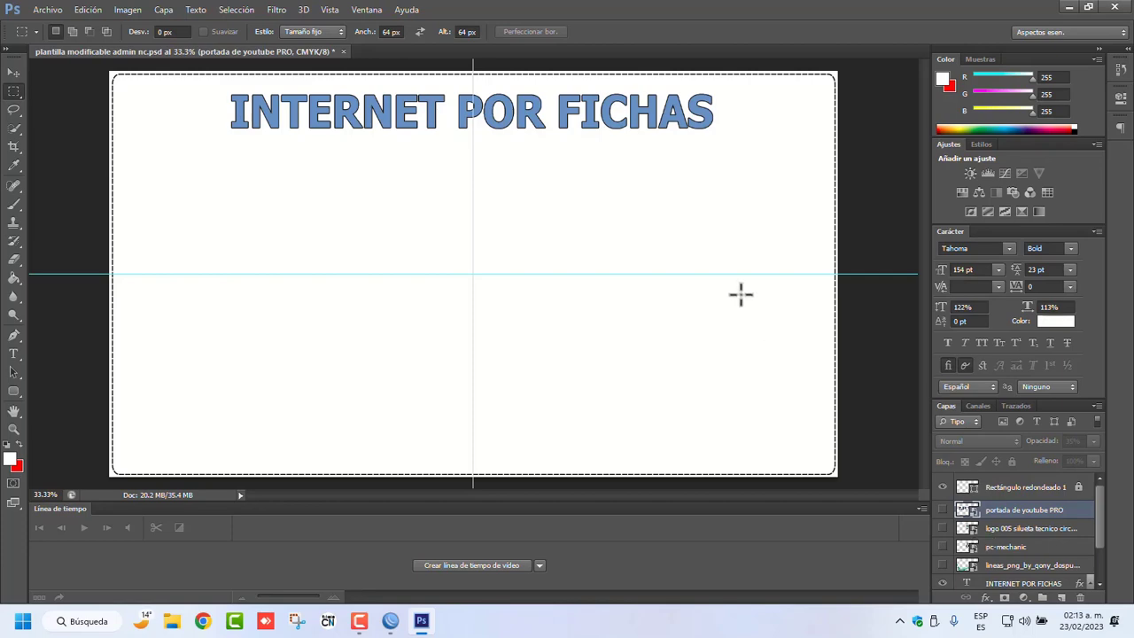
pyautogui.click(1115, 6)
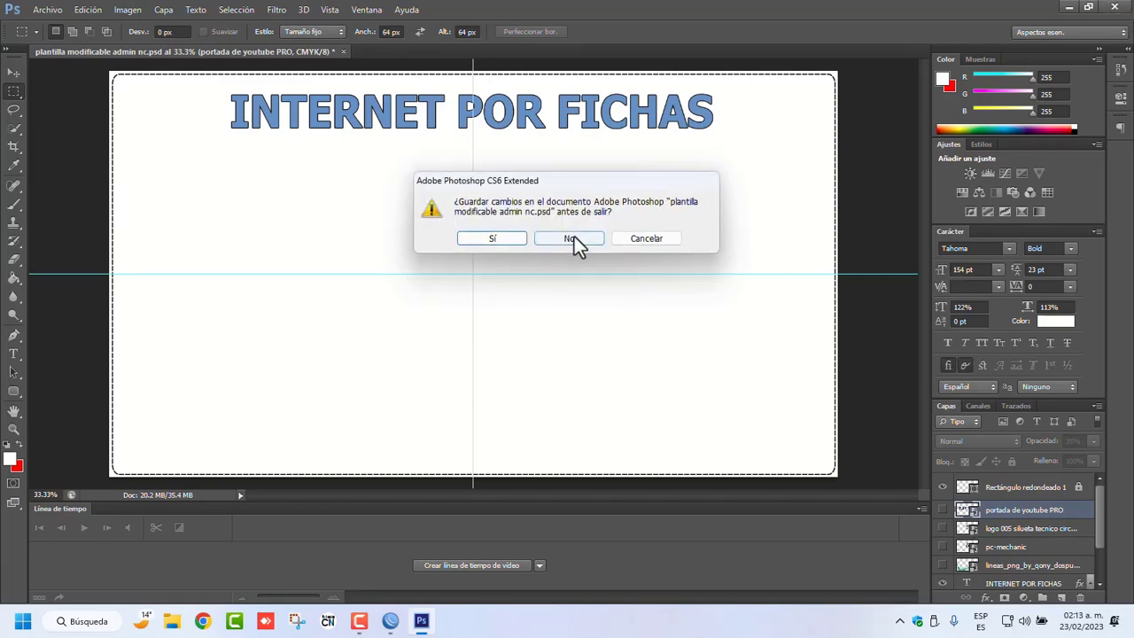
pyautogui.click(572, 238)
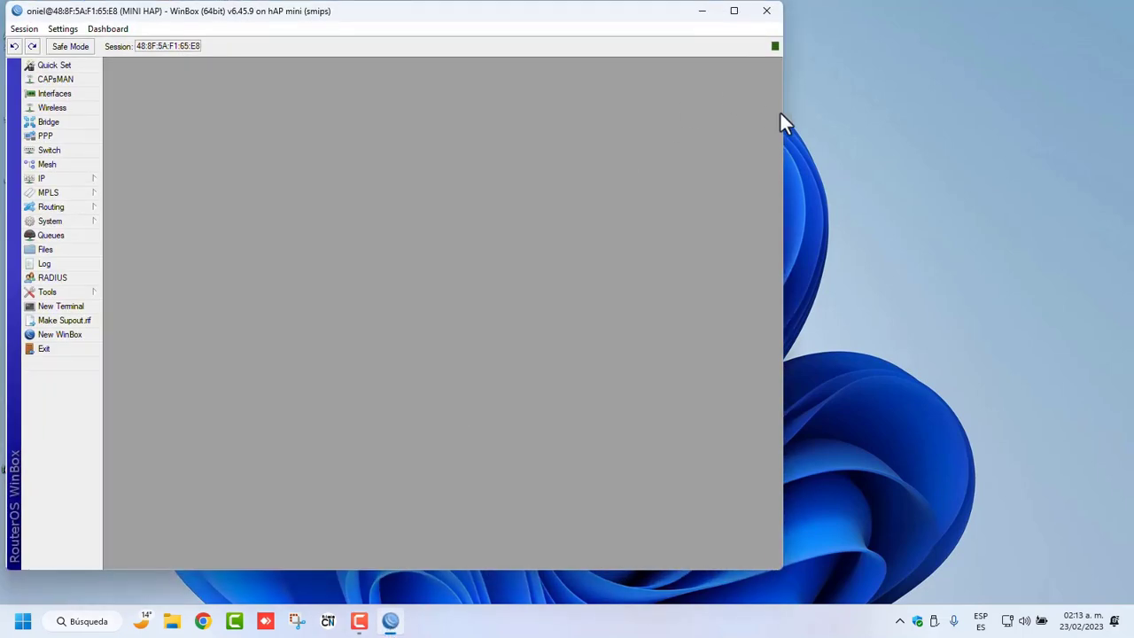
# Widen the WinBox window, then close it.
pyautogui.moveTo(783, 114); pyautogui.dragTo(1128, 132)
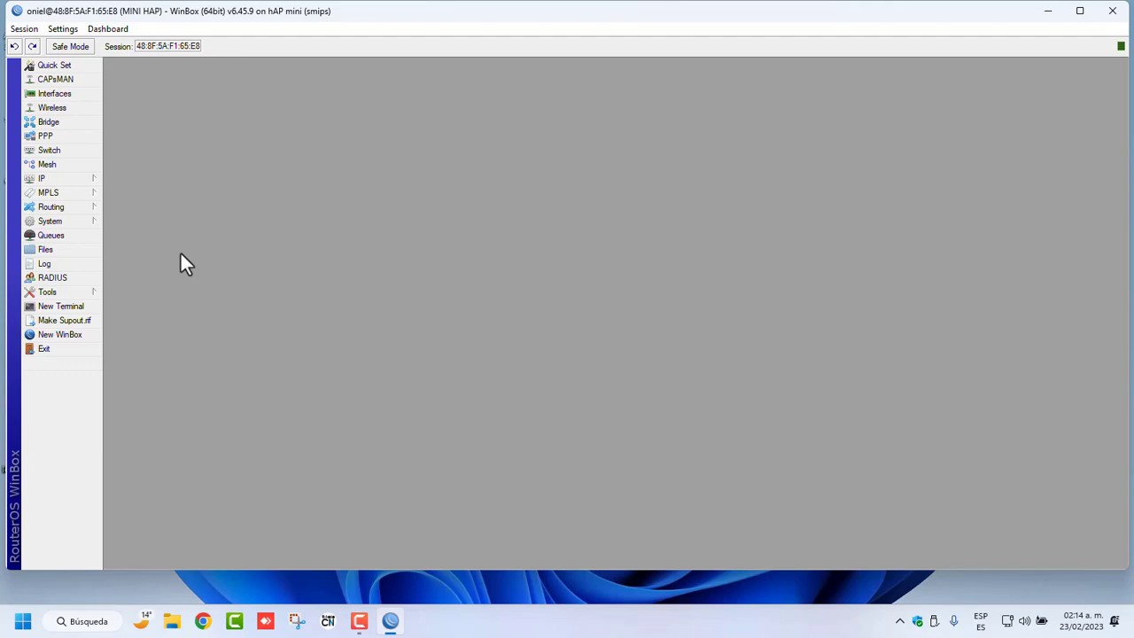
pyautogui.click(1118, 13)
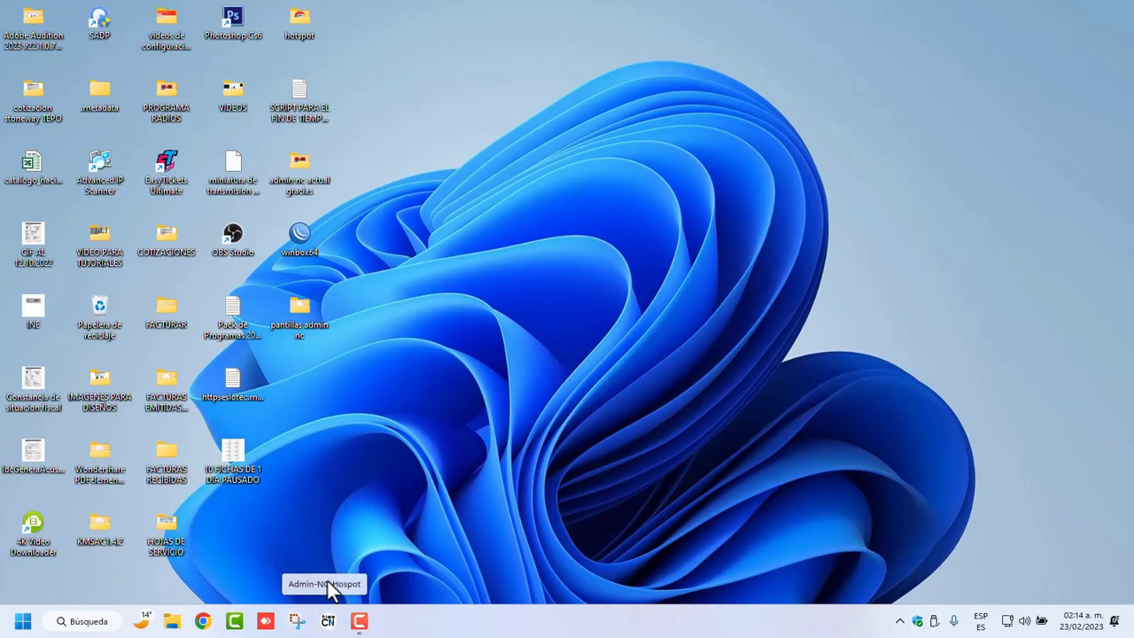